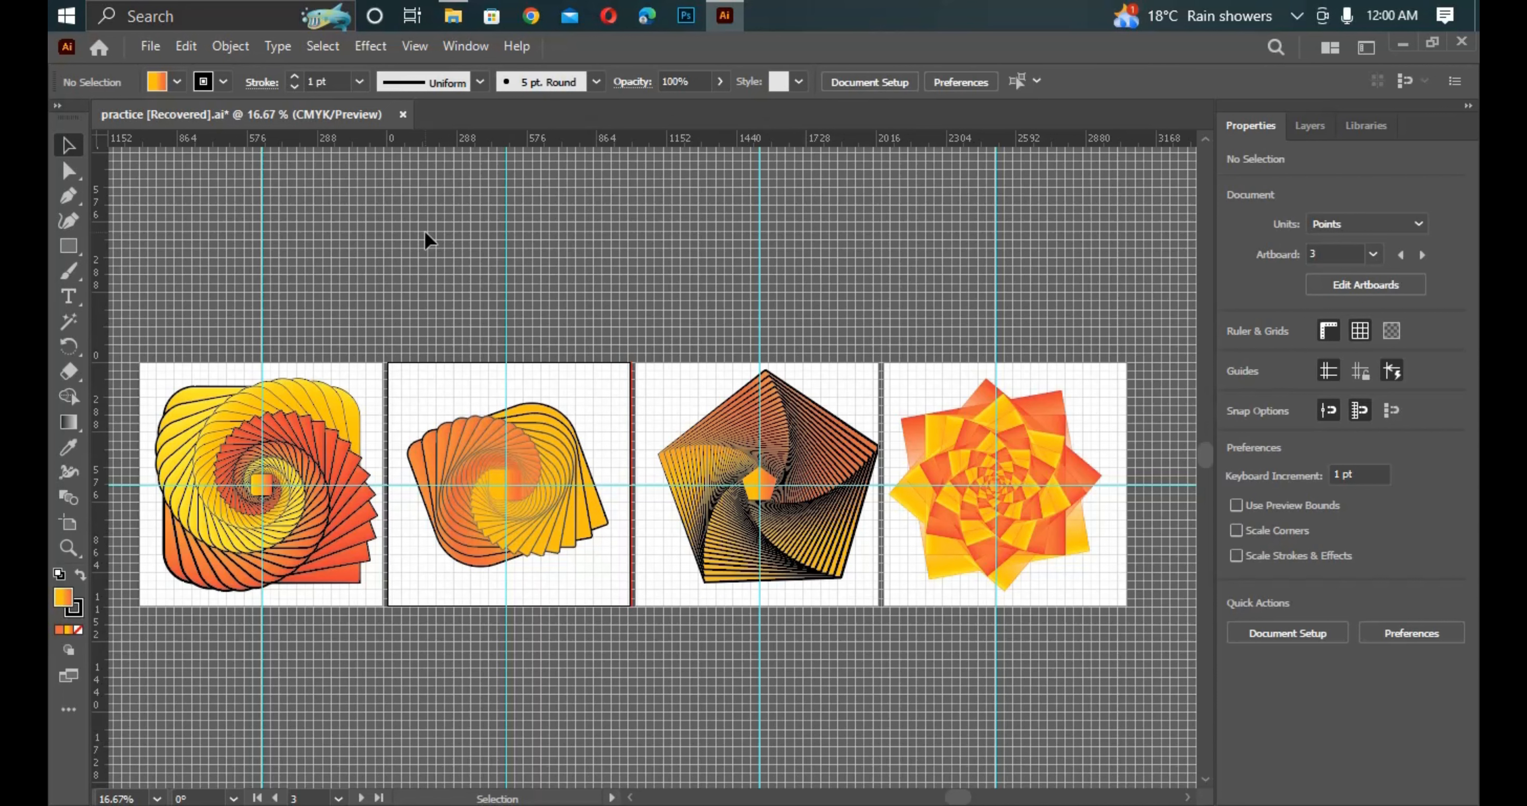
# Close the practice document and save its changes.
pyautogui.click(402, 113)
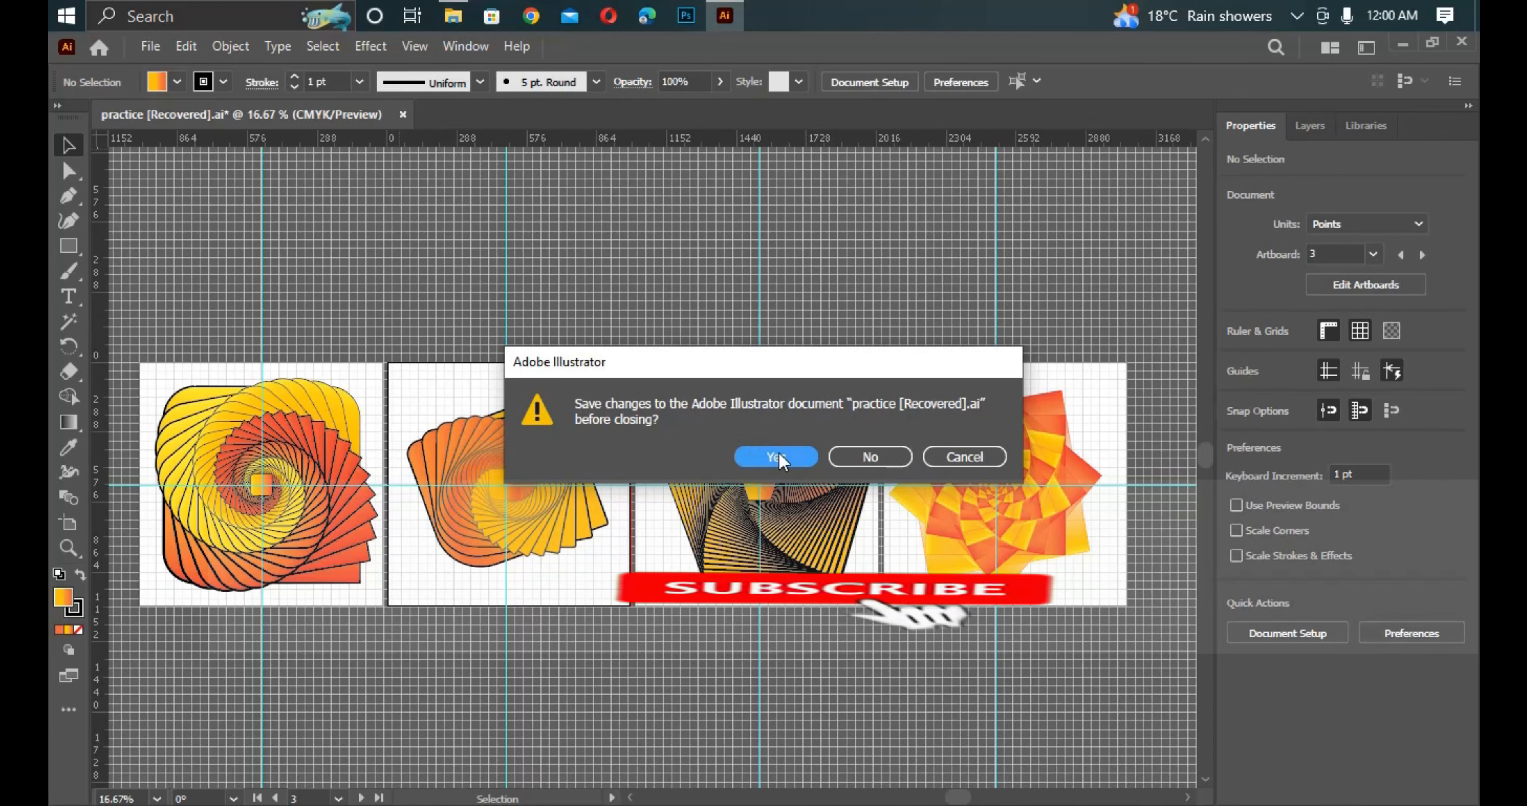
pyautogui.click(786, 456)
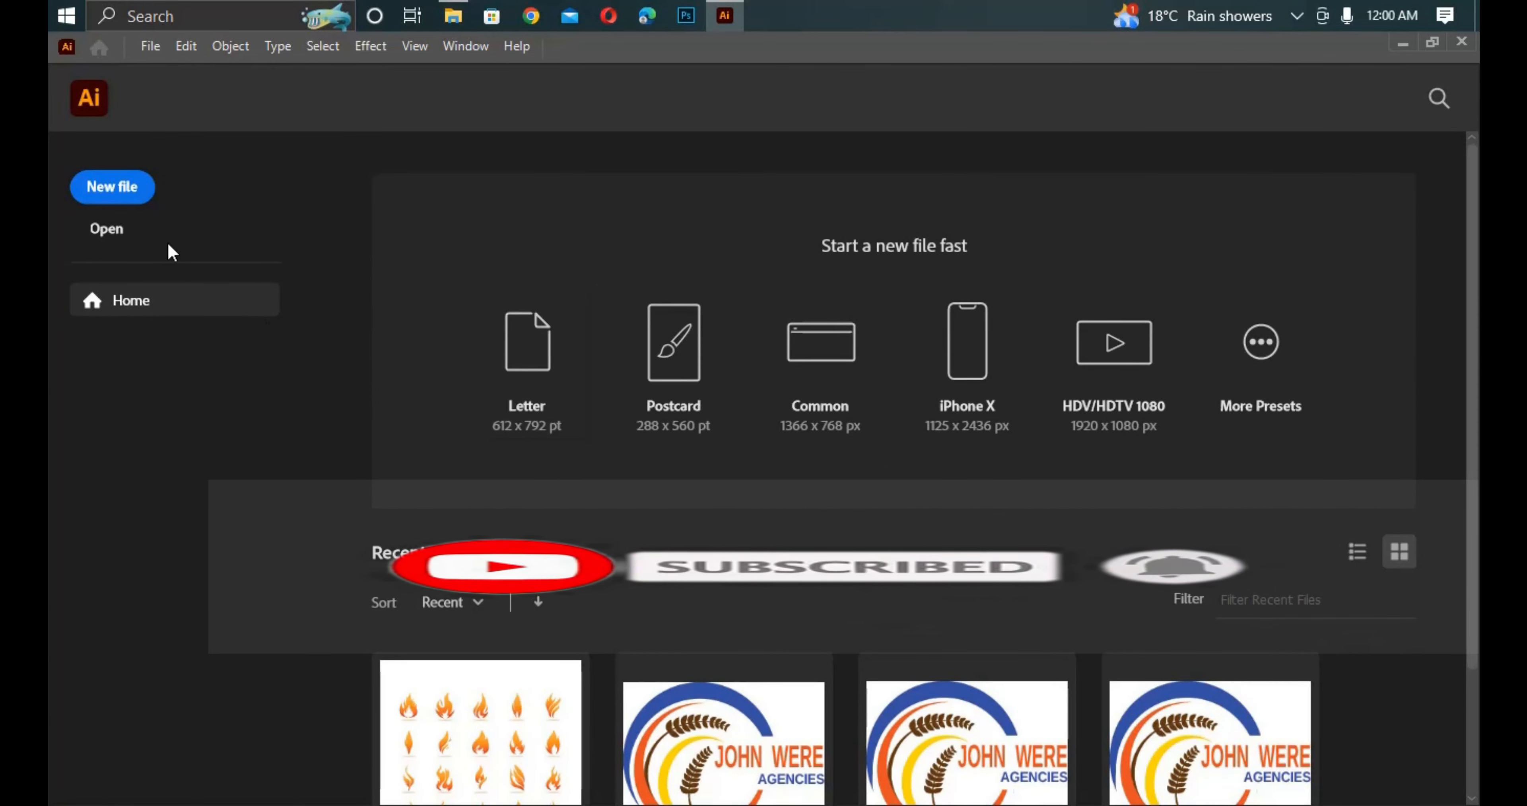
# Create a new document measuring 12 by 12 inches in portrait orientation.
pyautogui.click(110, 189)
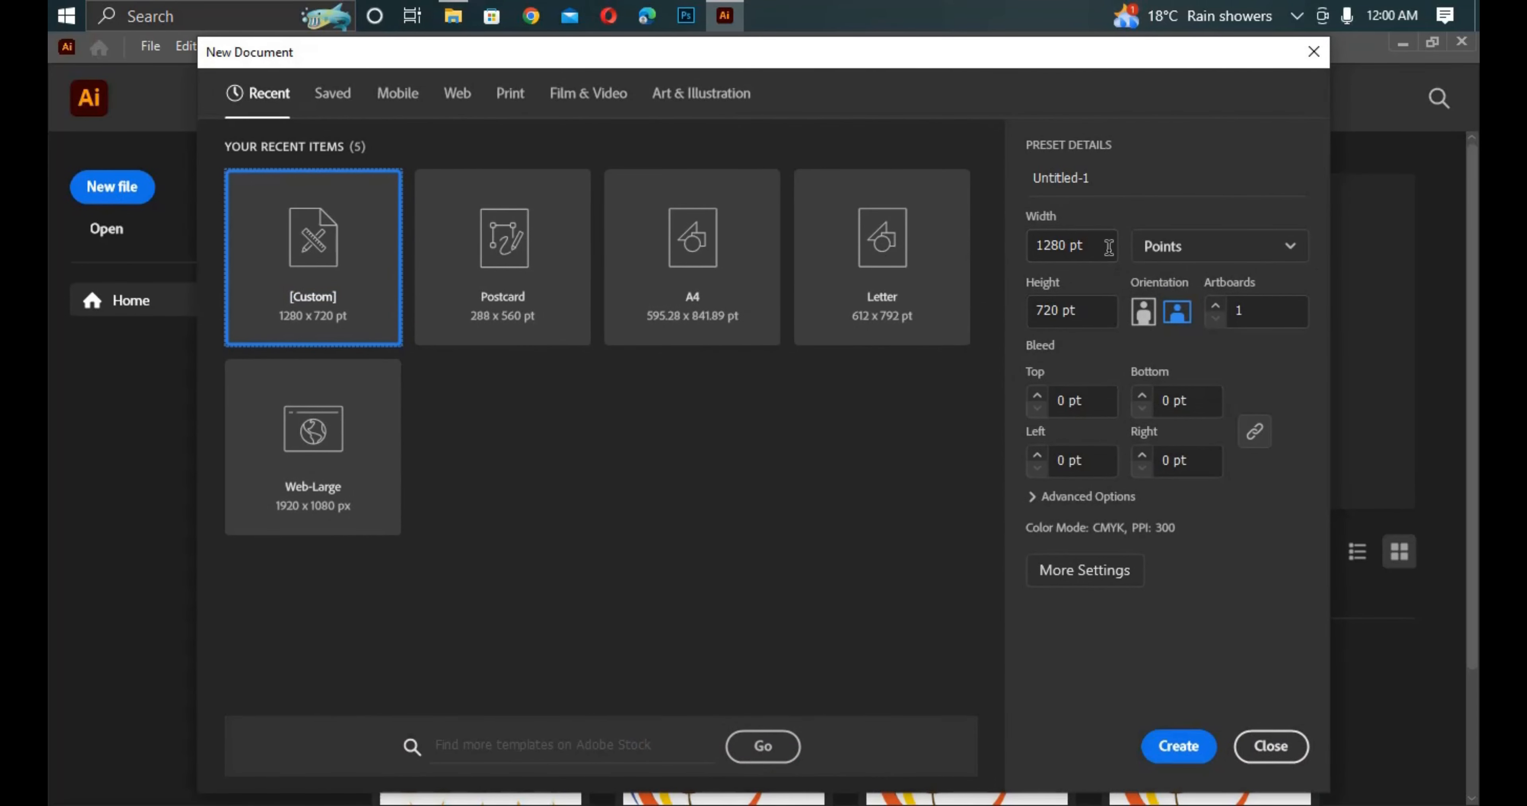
pyautogui.click(1297, 243)
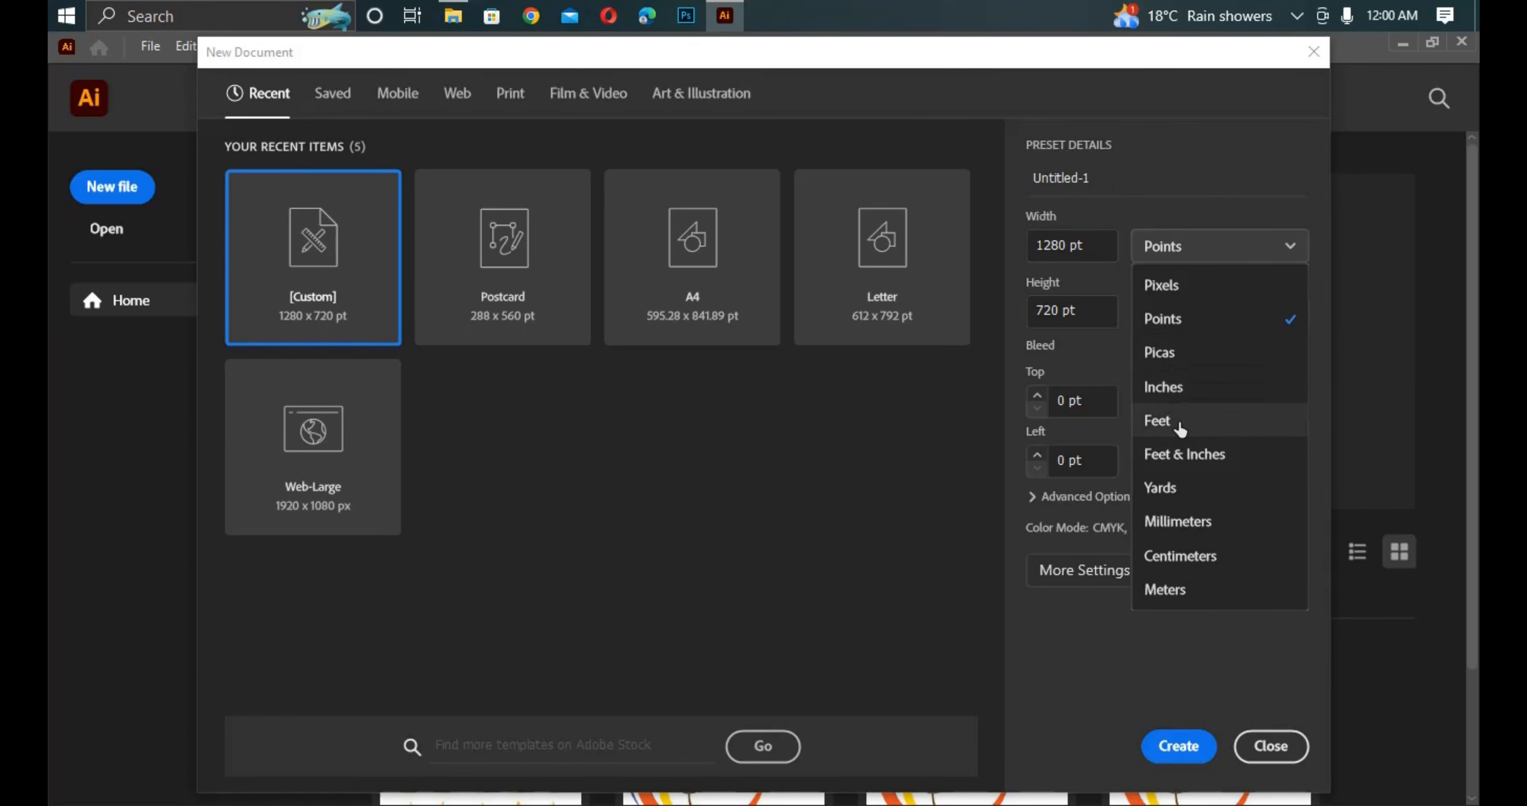
pyautogui.click(1176, 392)
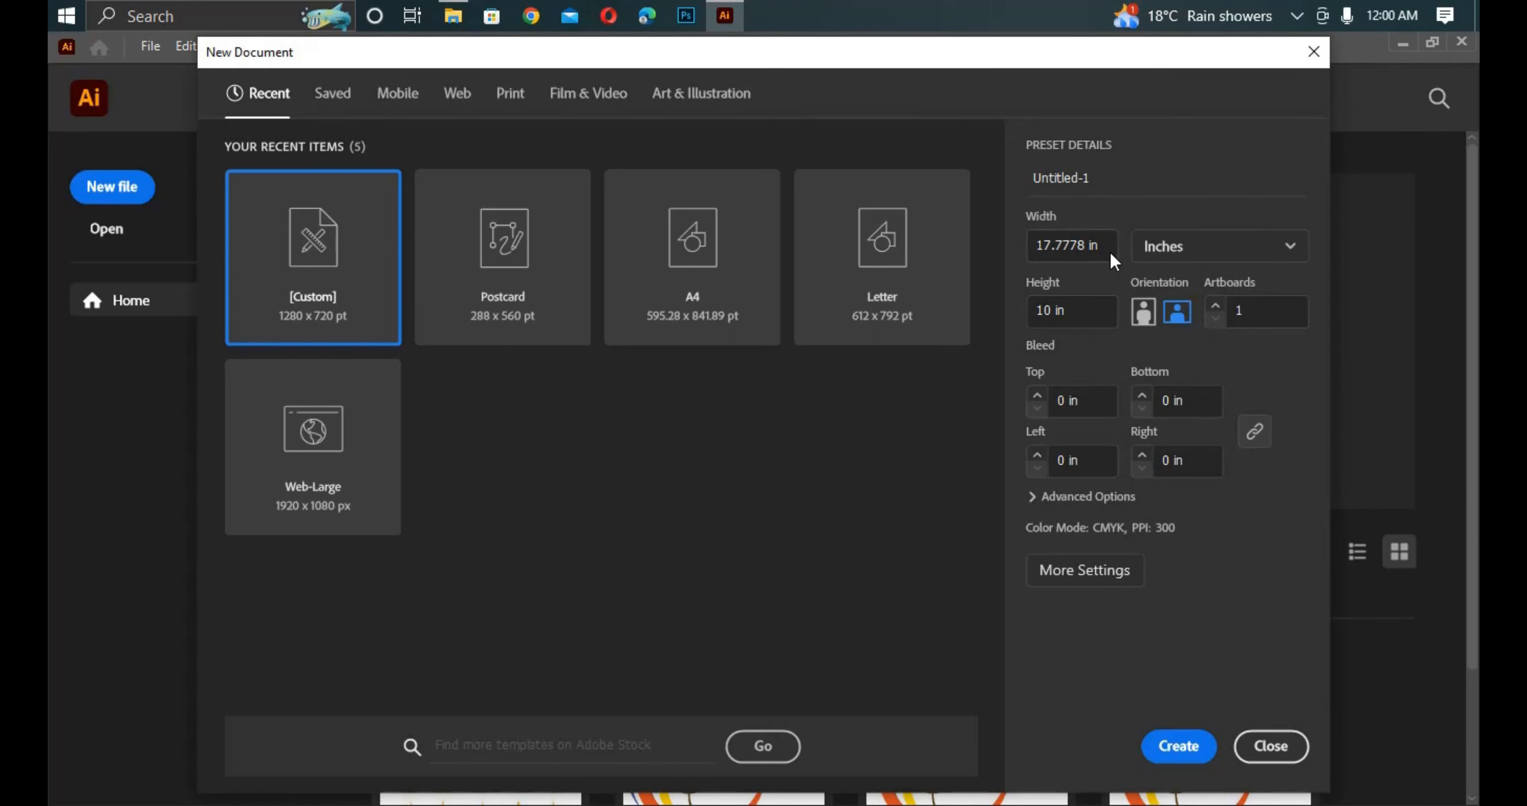
pyautogui.moveTo(1109, 246); pyautogui.dragTo(1001, 248)
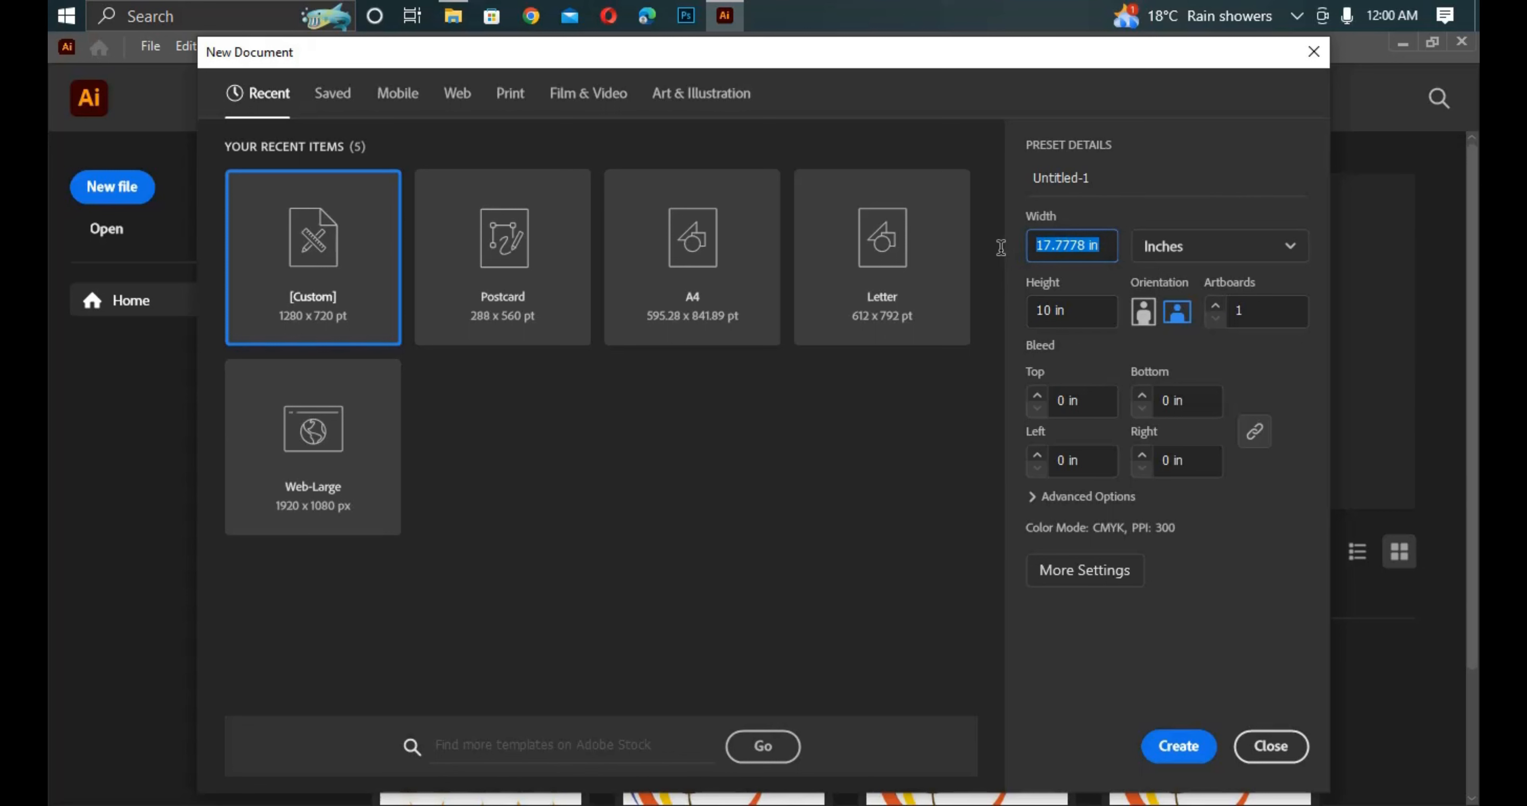
pyautogui.write('12')
pyautogui.press('Tab')
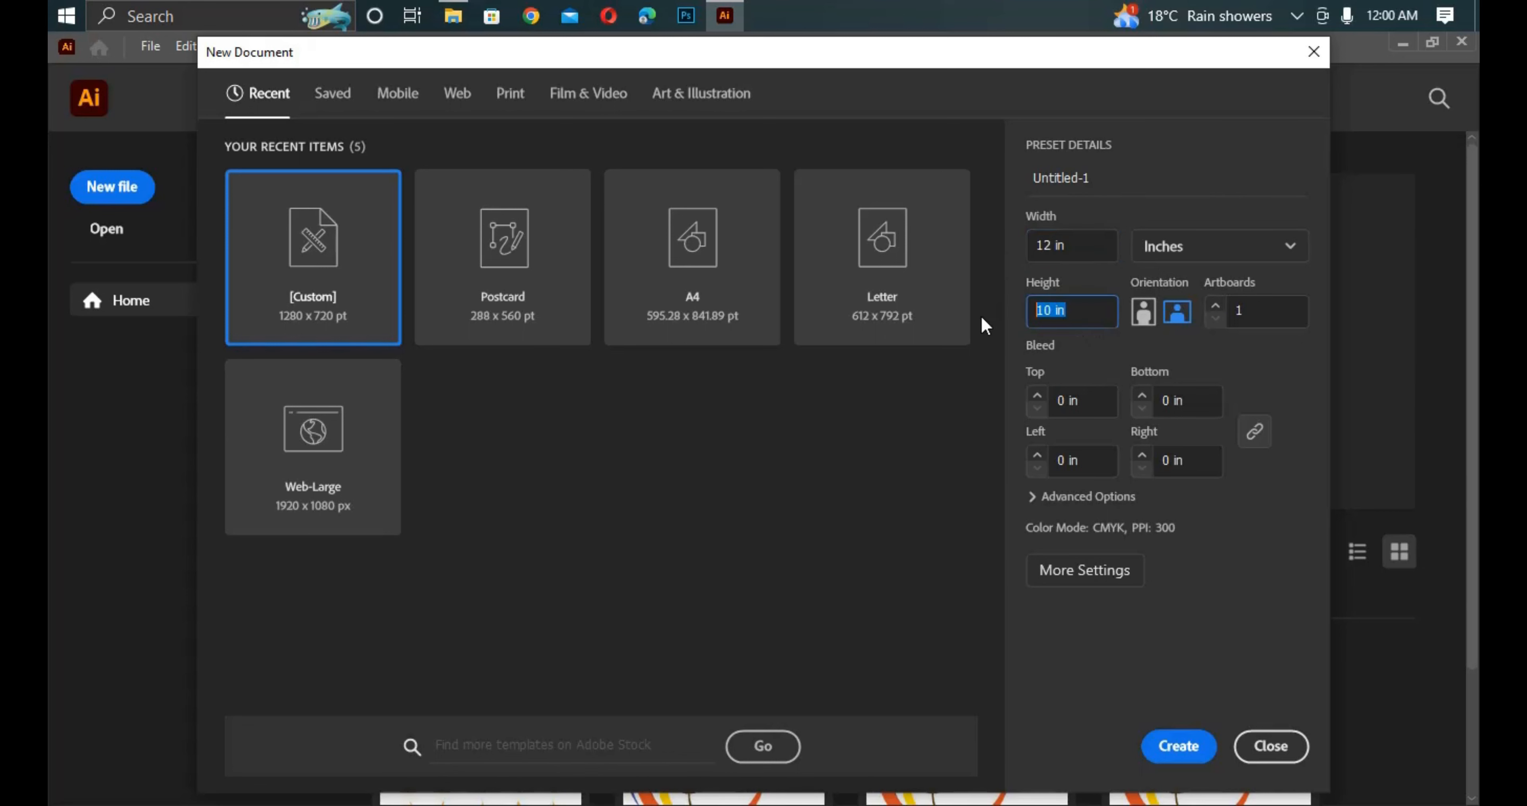
pyautogui.write('12')
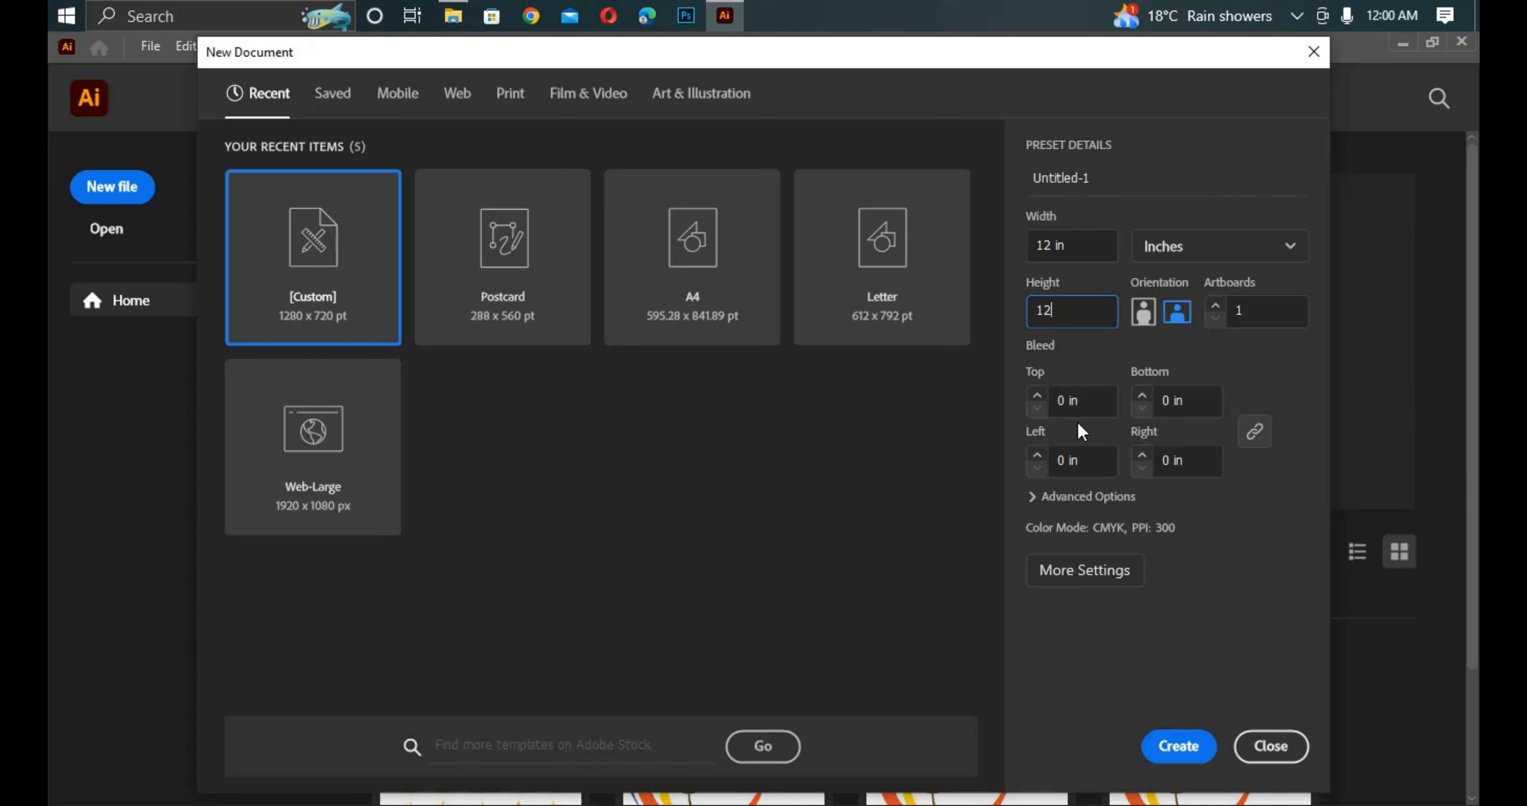
pyautogui.click(1143, 323)
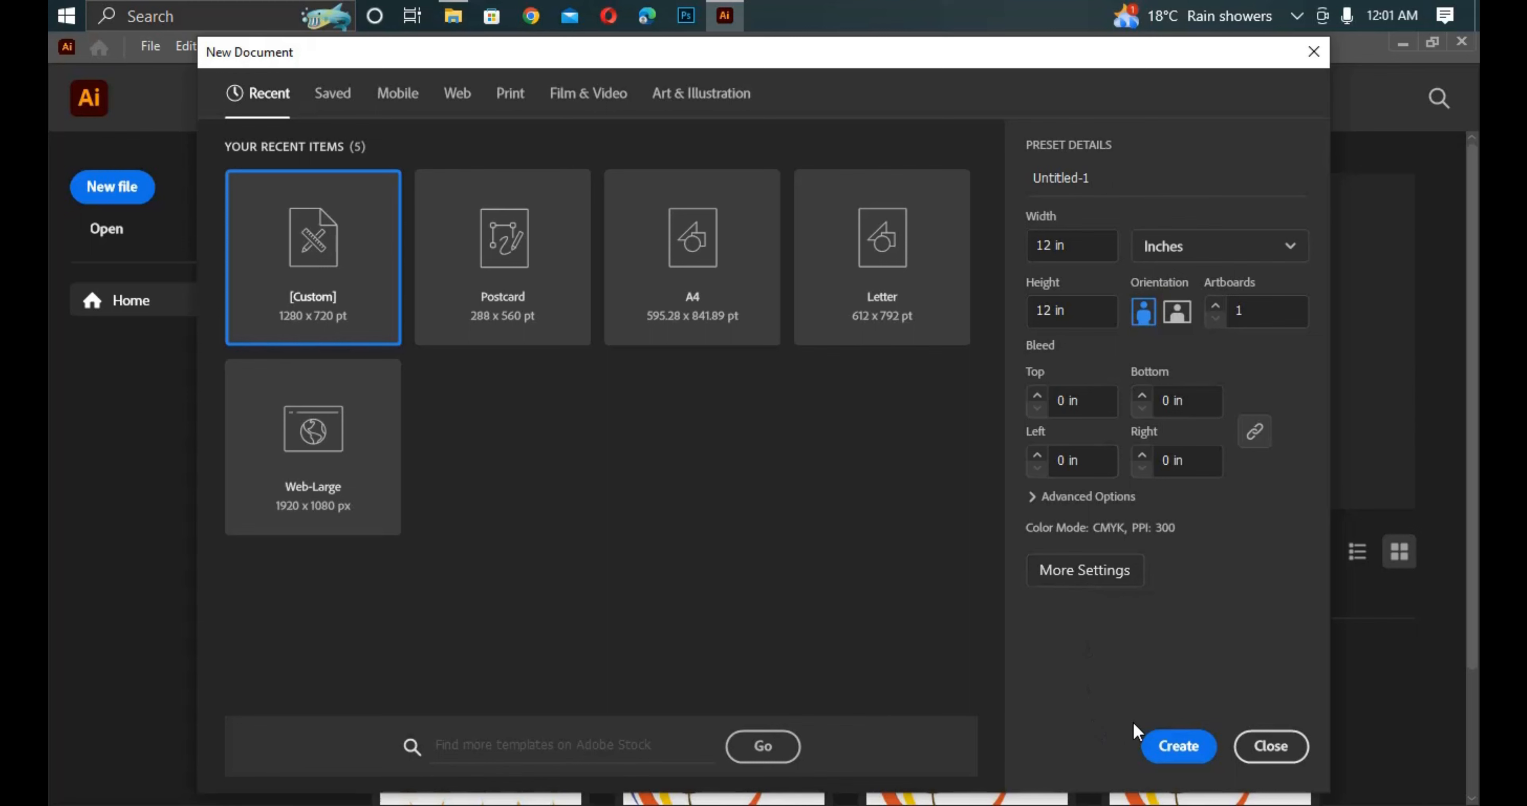
pyautogui.click(1180, 746)
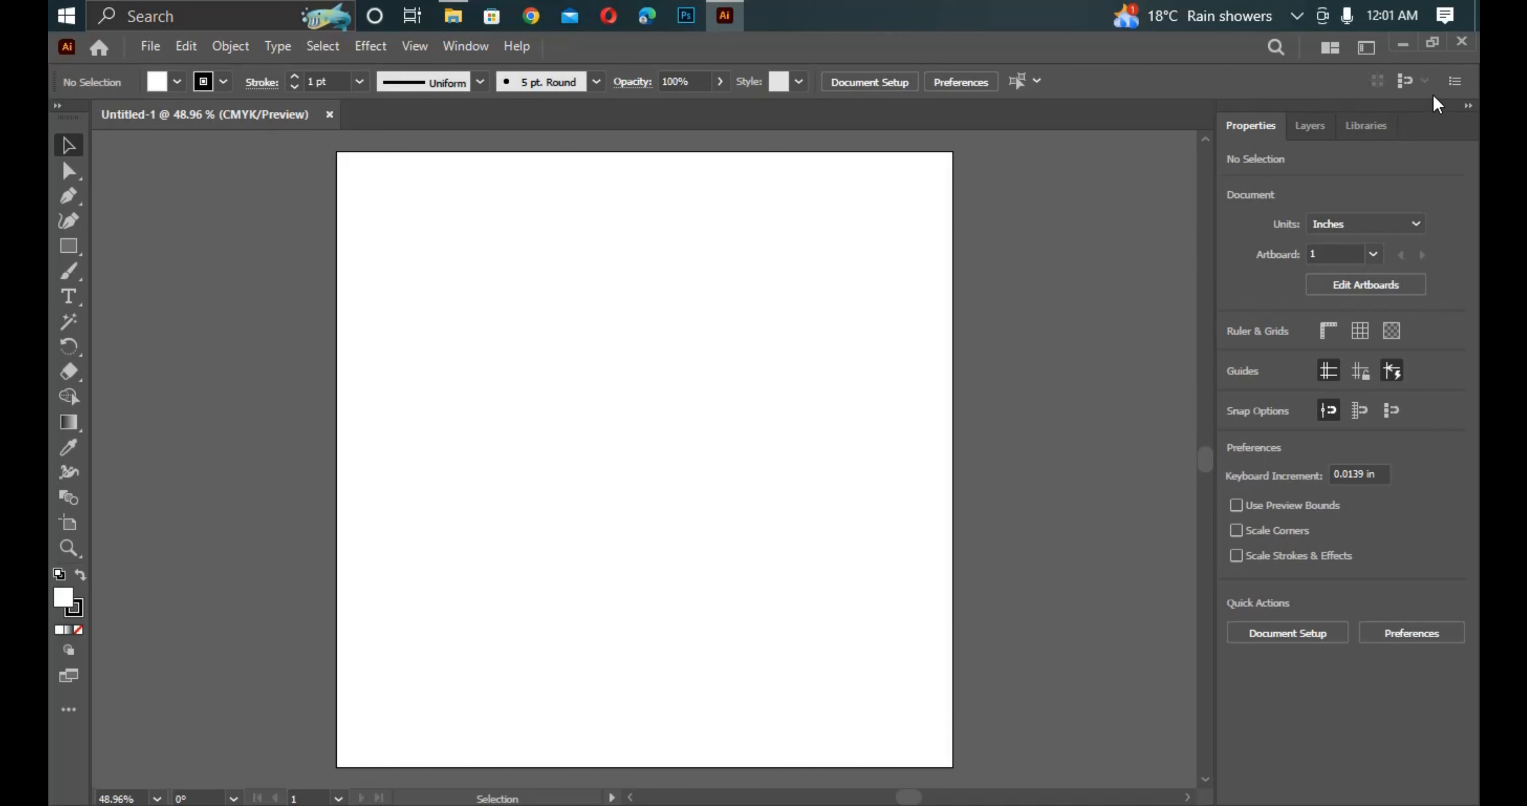
pyautogui.click(1367, 48)
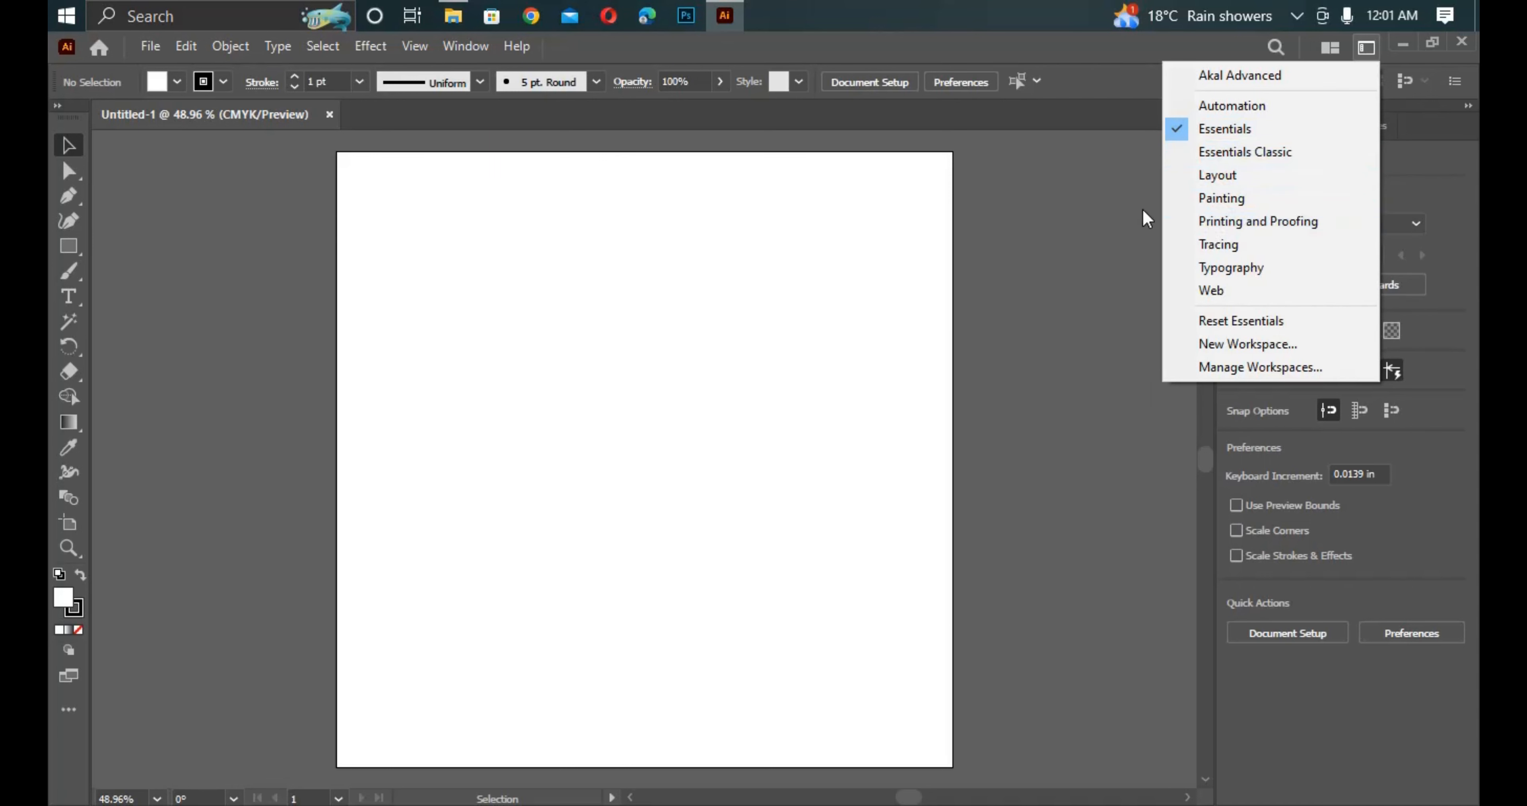
pyautogui.click(451, 48)
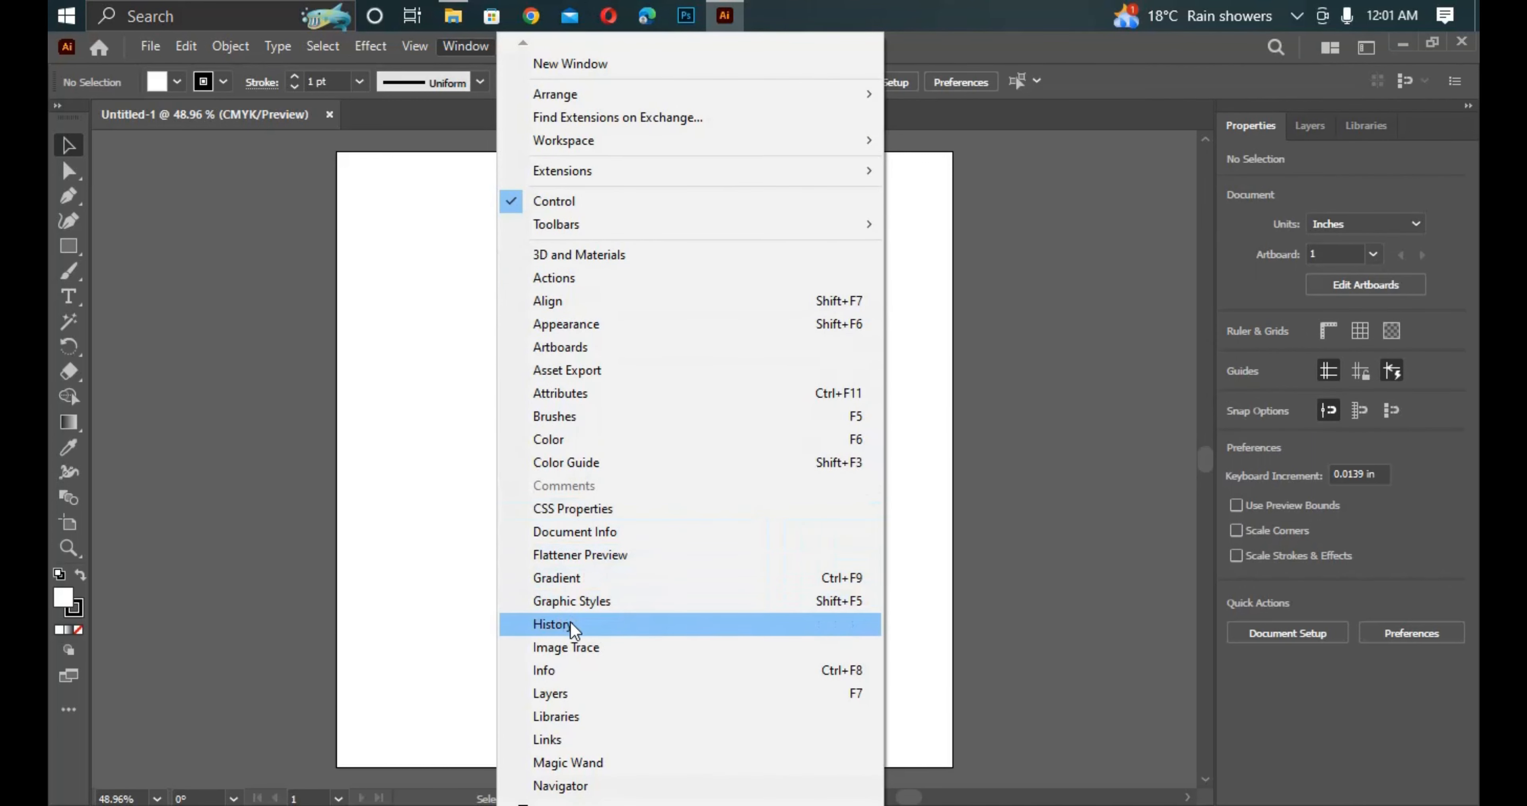
pyautogui.click(1190, 227)
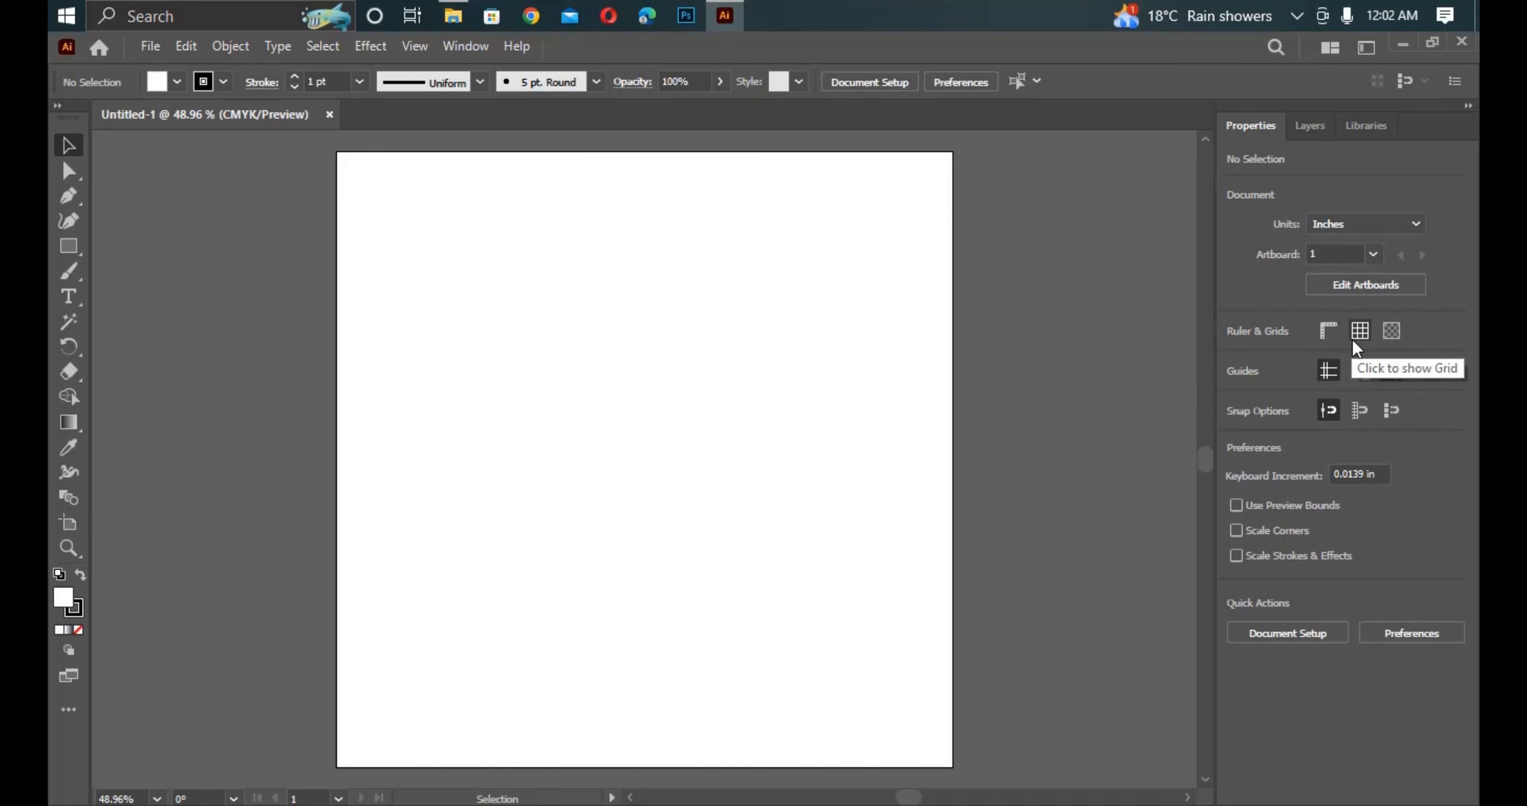
# Show the rulers and grid, and place a horizontal and a vertical guide crossing at about 6 in on the artboard.
pyautogui.click(1326, 335)
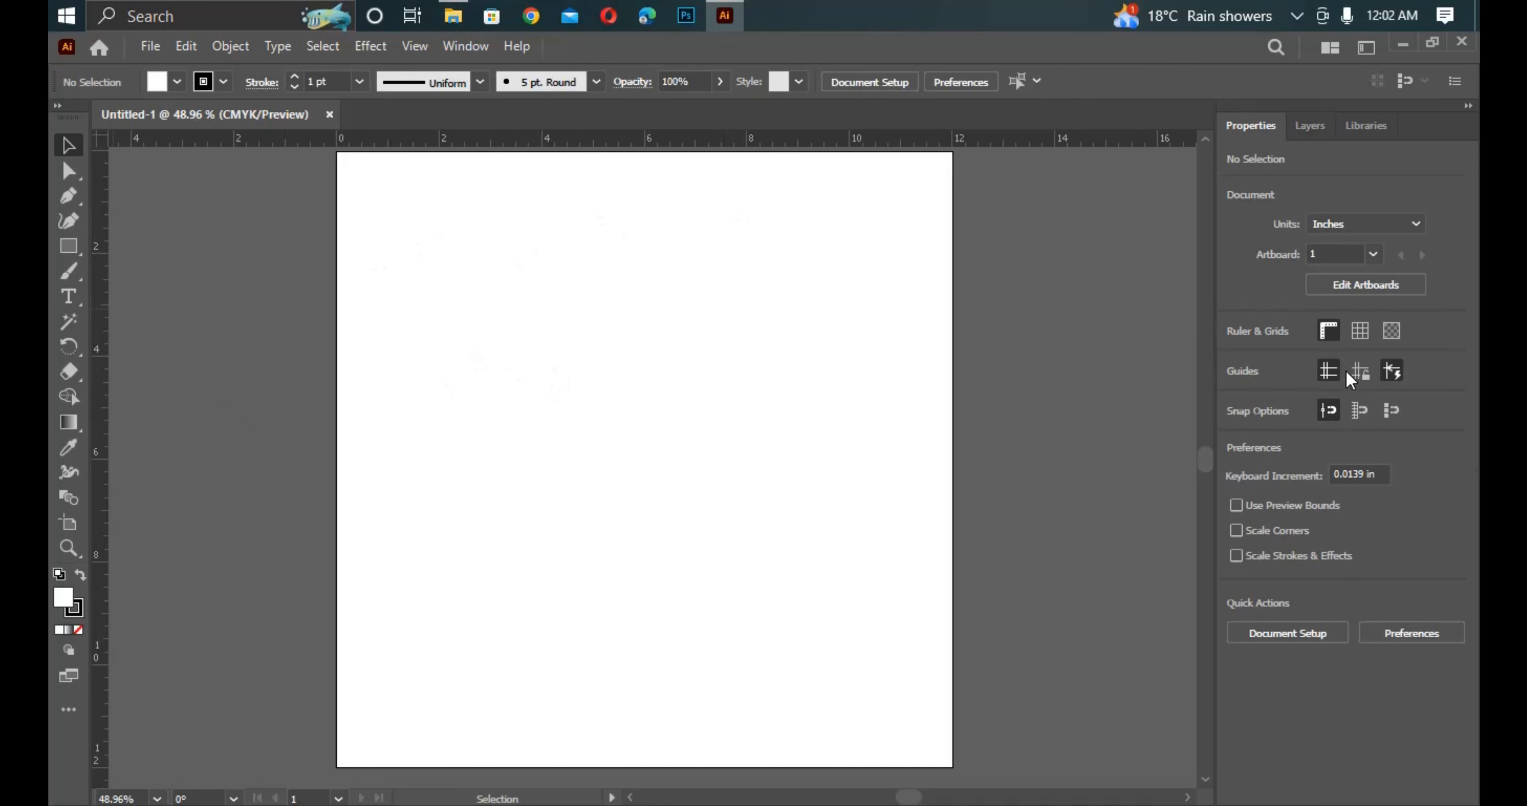
pyautogui.click(1363, 336)
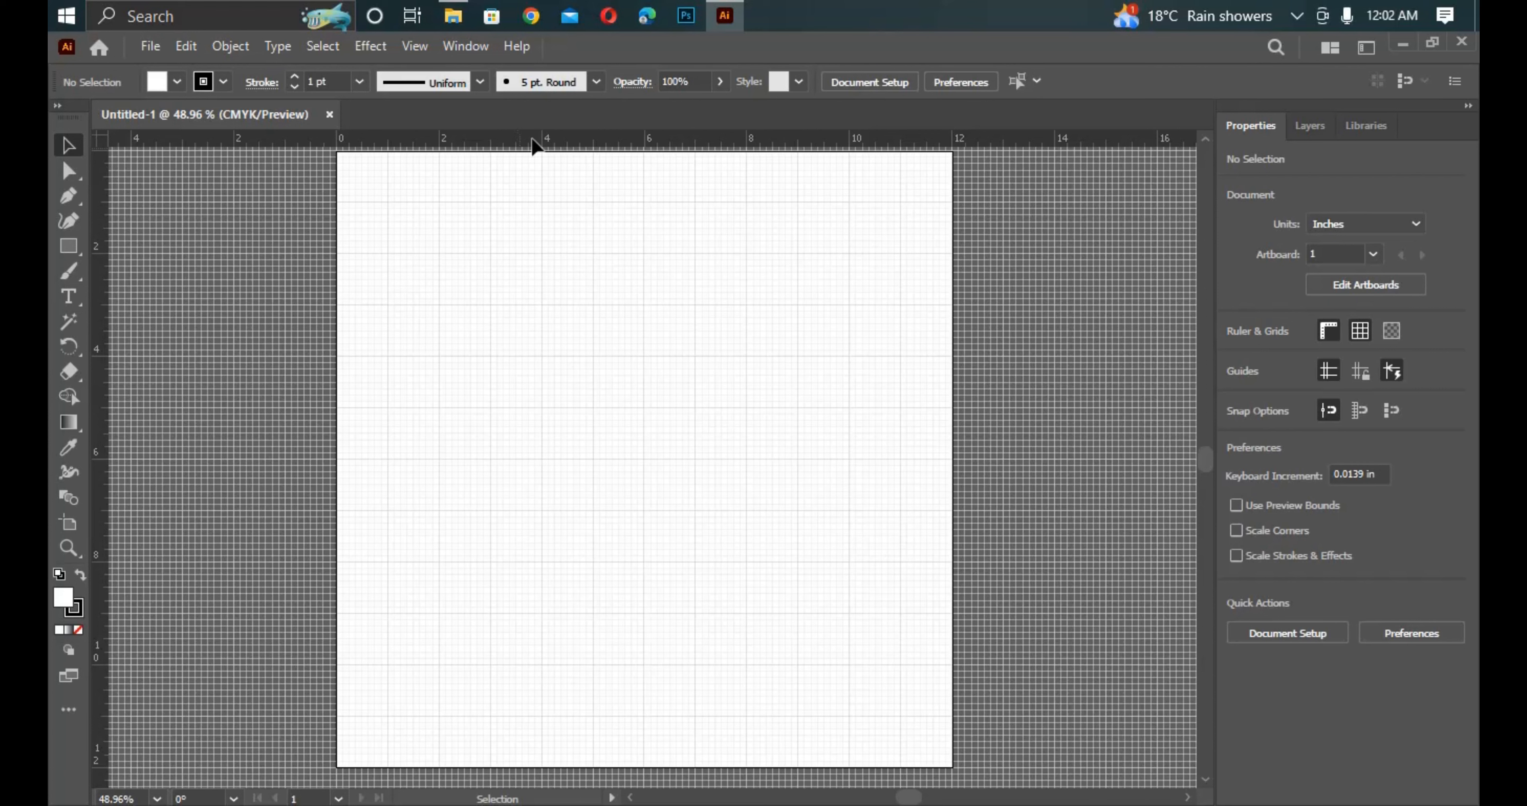
pyautogui.moveTo(611, 145); pyautogui.dragTo(612, 411)
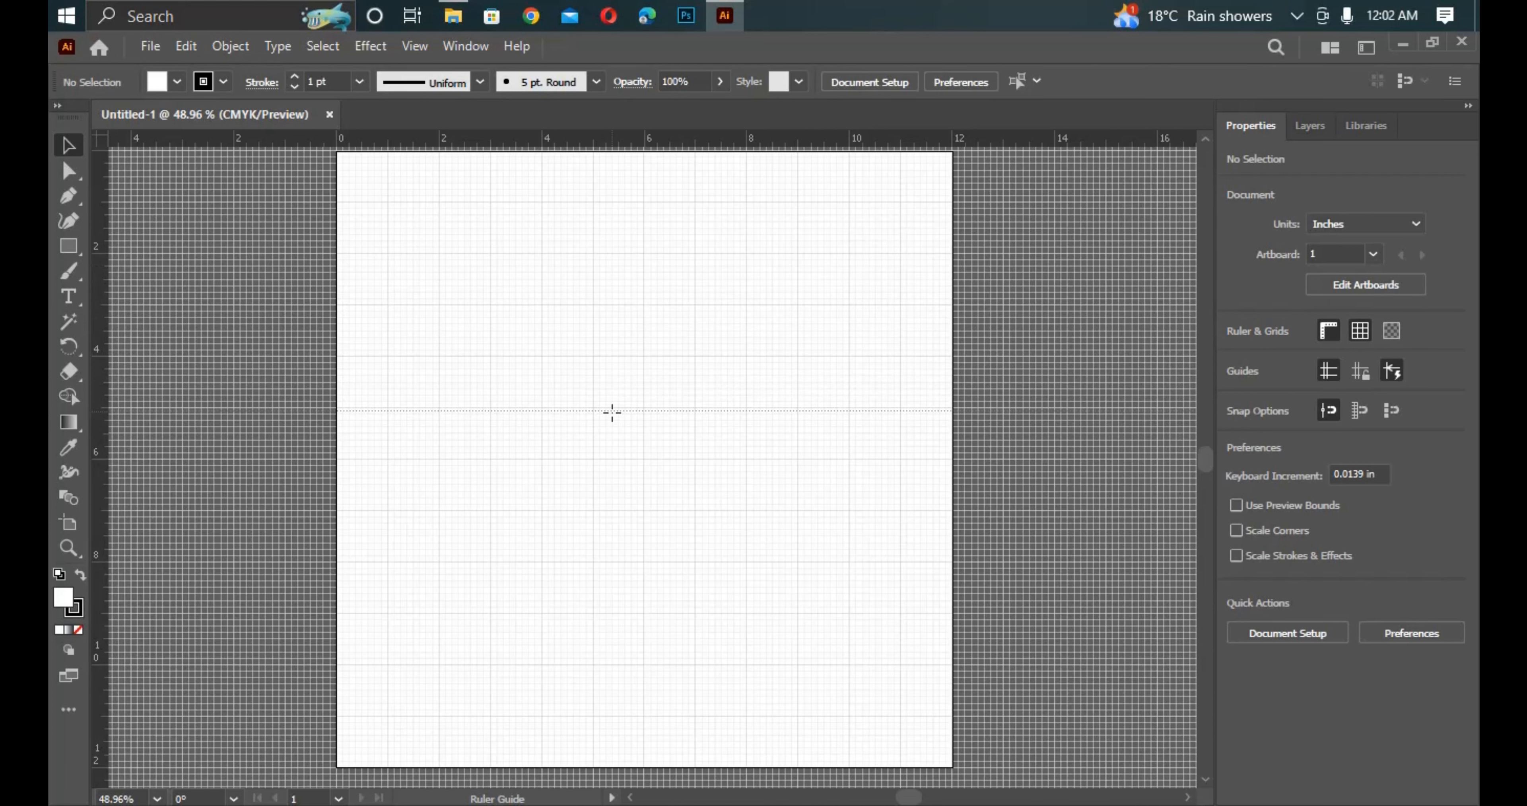
pyautogui.moveTo(611, 411); pyautogui.dragTo(612, 461)
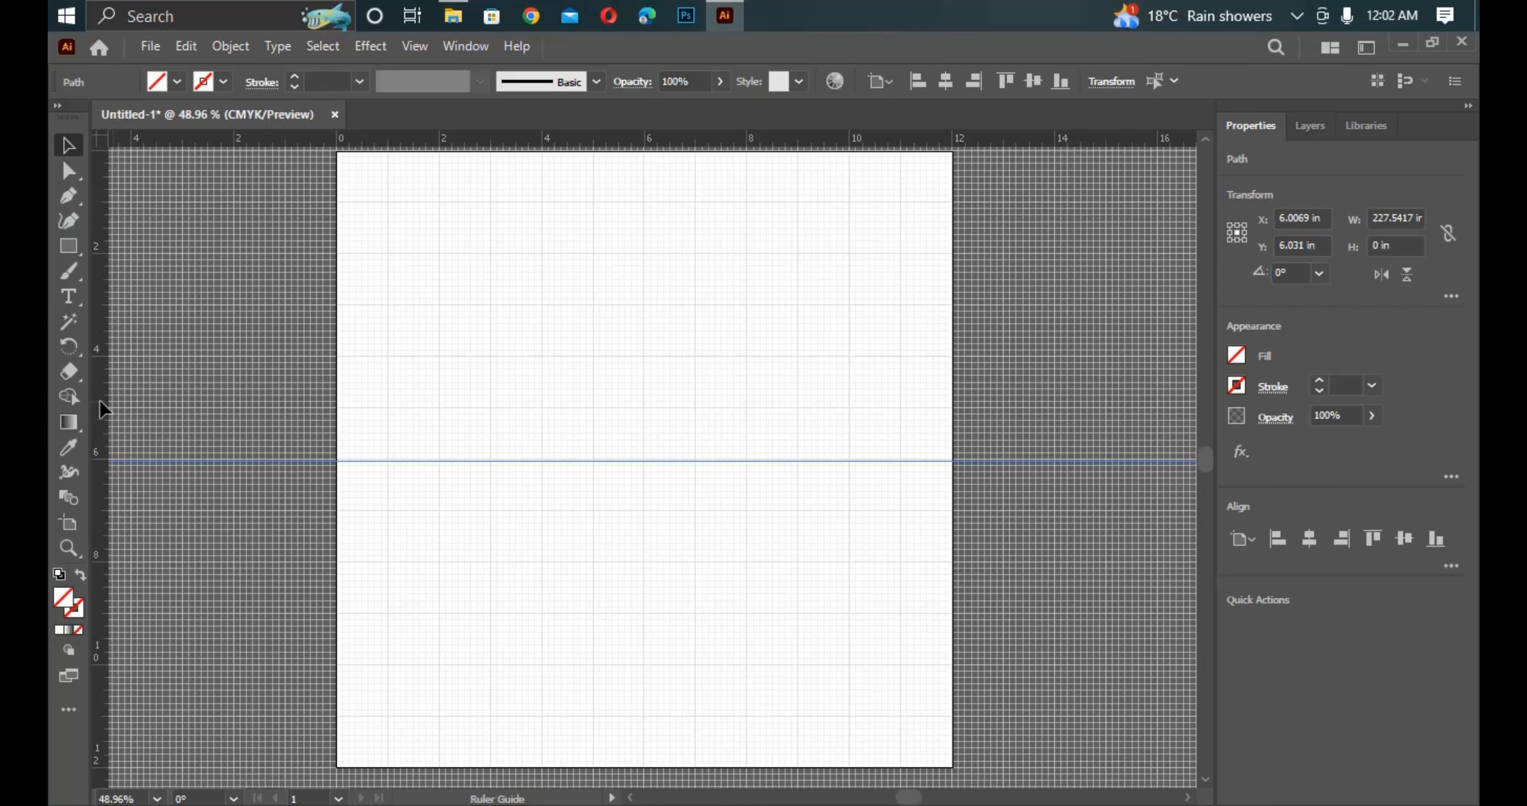
pyautogui.moveTo(211, 436); pyautogui.dragTo(646, 494)
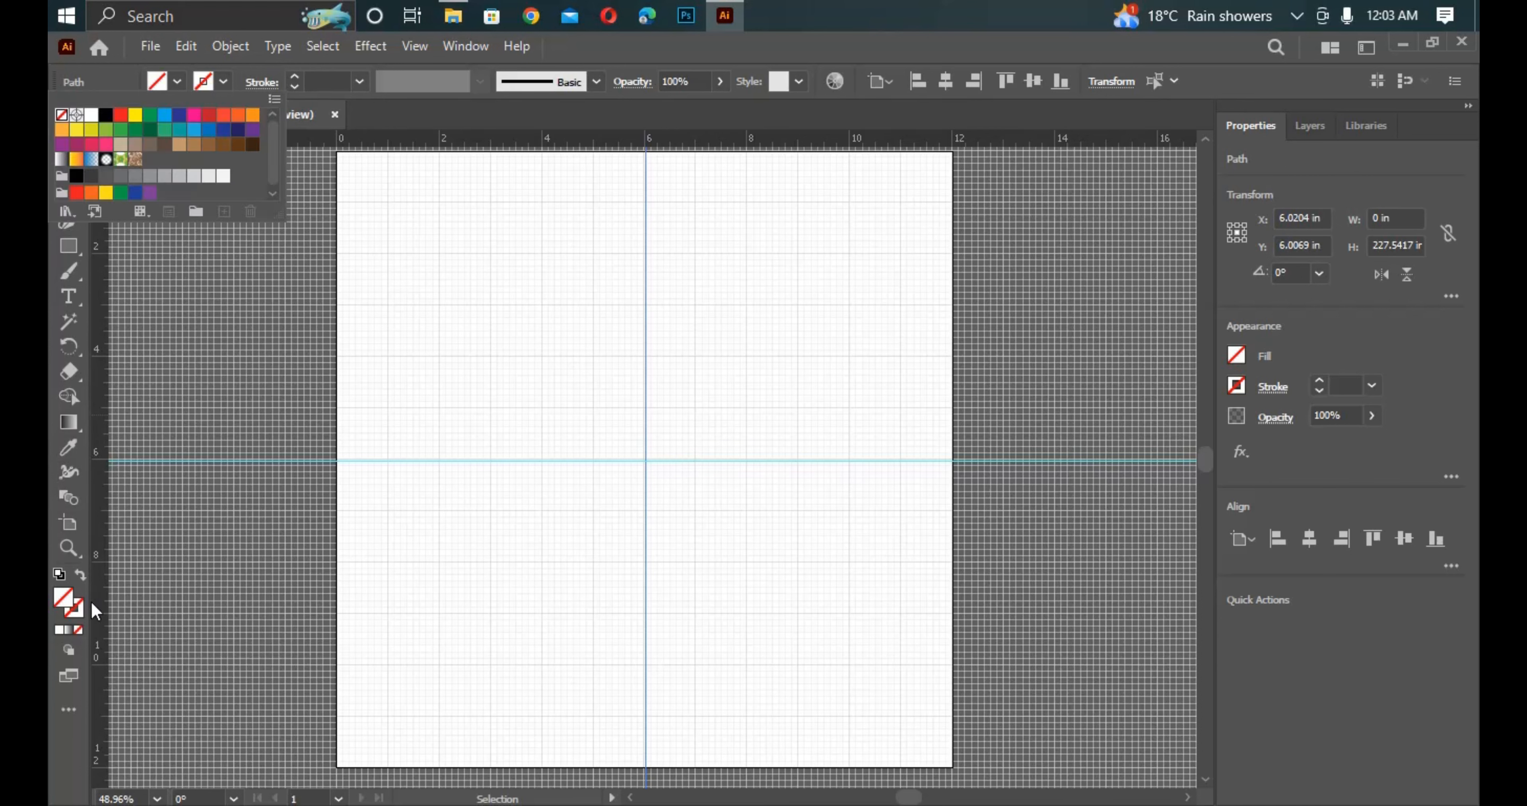
# Set the stroke color to black, keeping no fill.
pyautogui.click(70, 246)
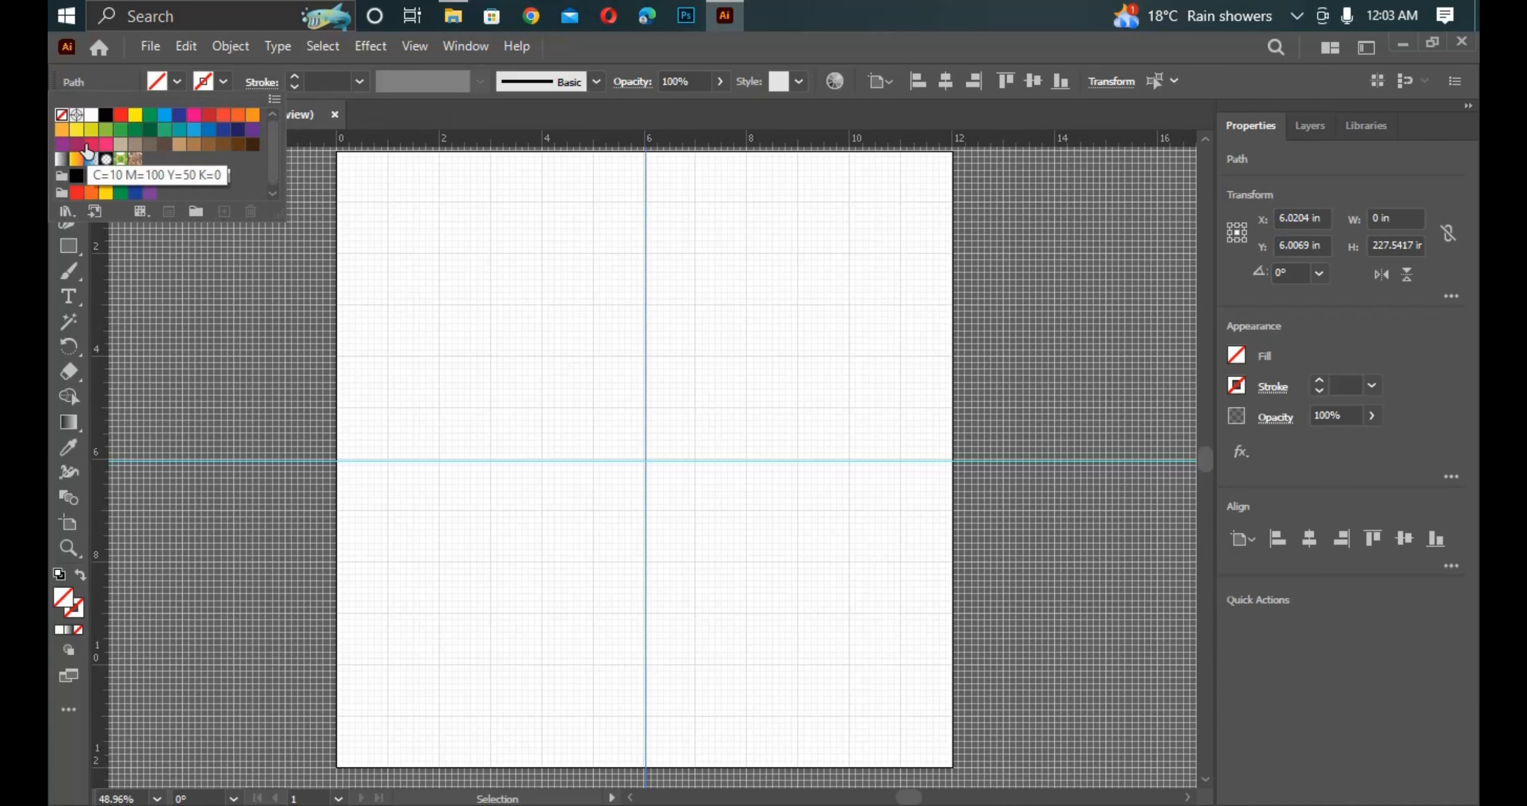
pyautogui.click(106, 116)
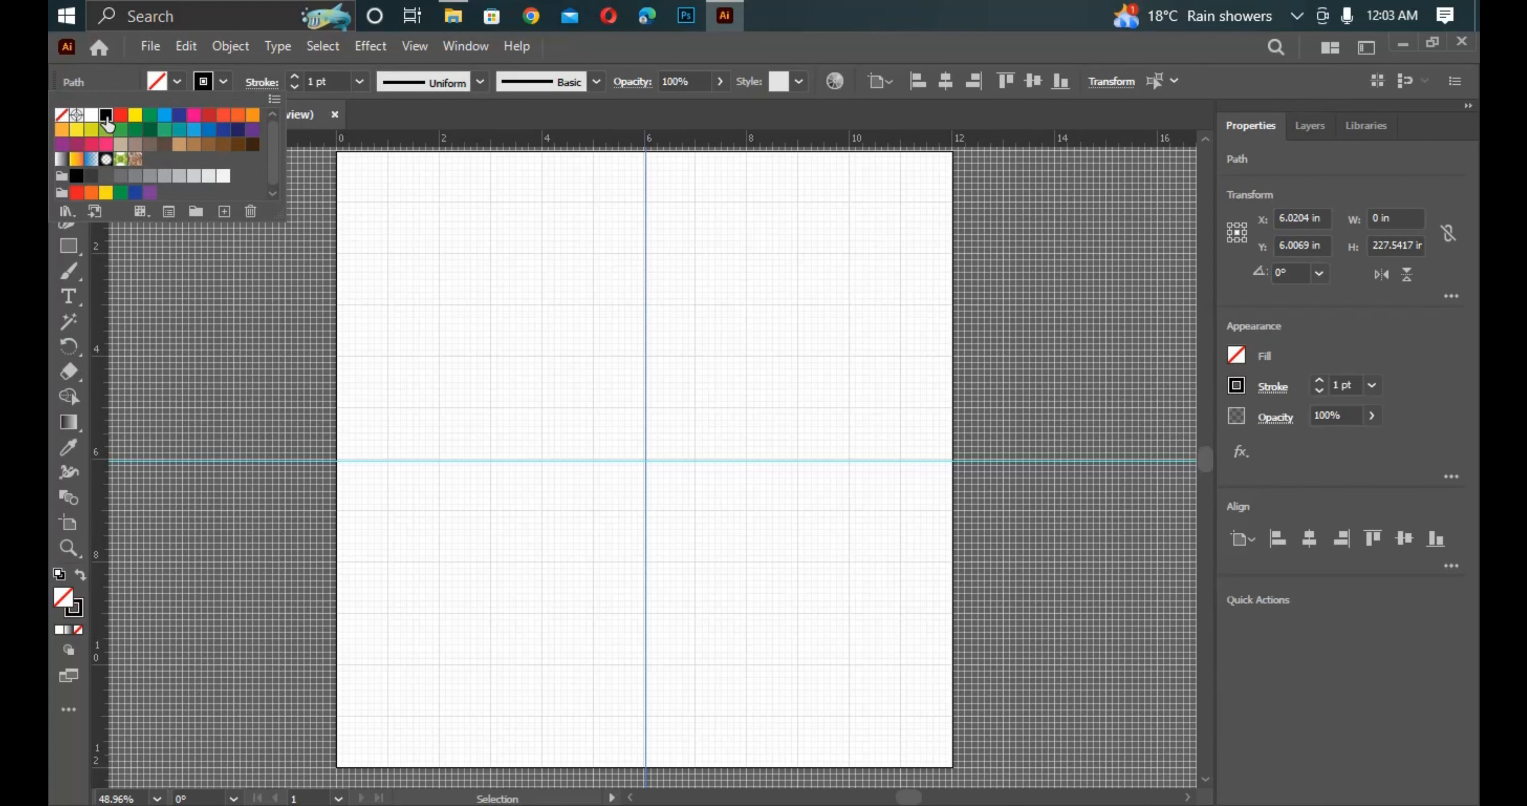
pyautogui.click(74, 608)
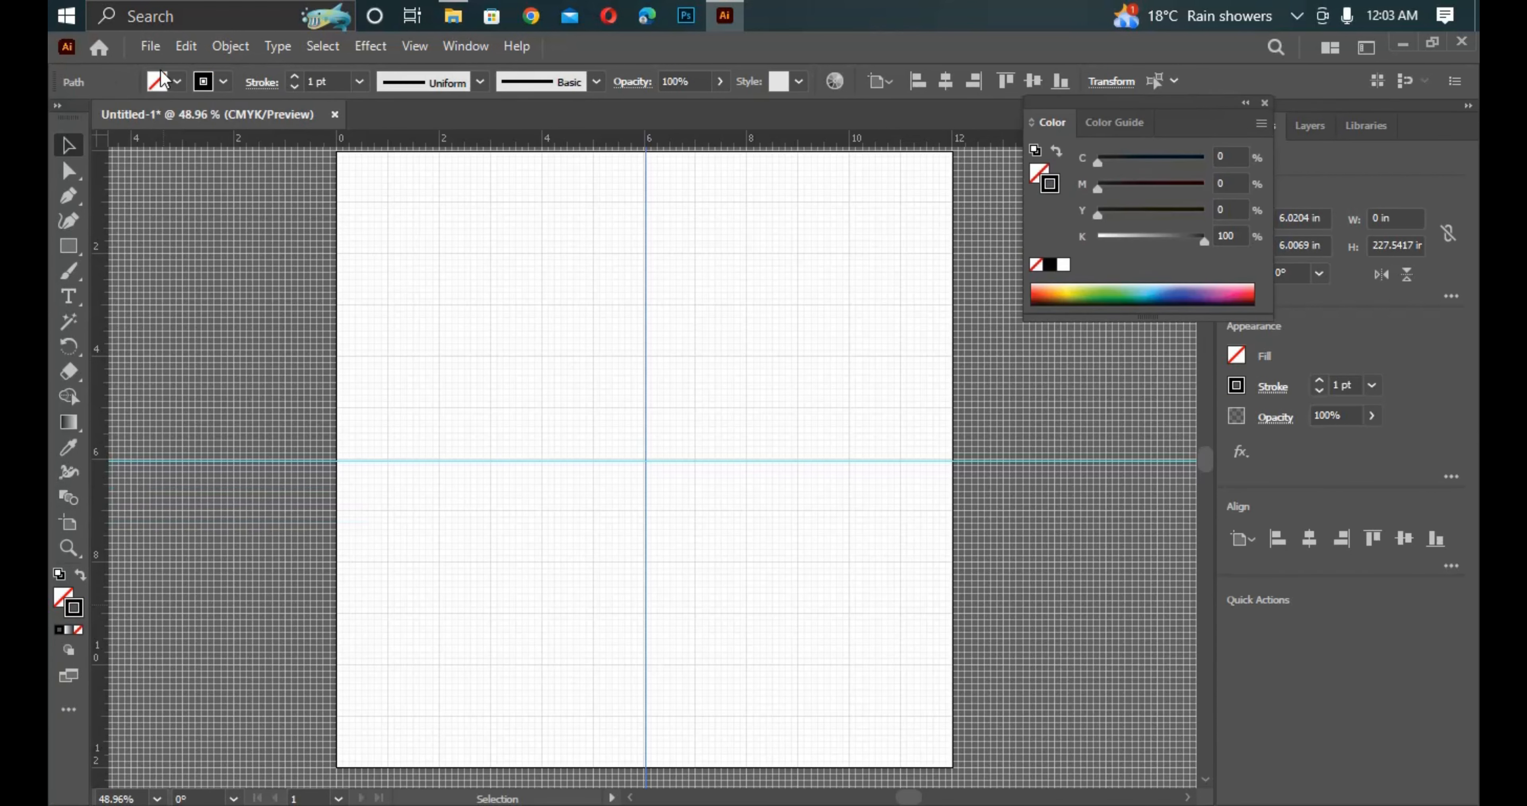
# Draw a square about 1.27 in wide with the Rectangle tool, centered on the intersection of the guides.
pyautogui.click(76, 248)
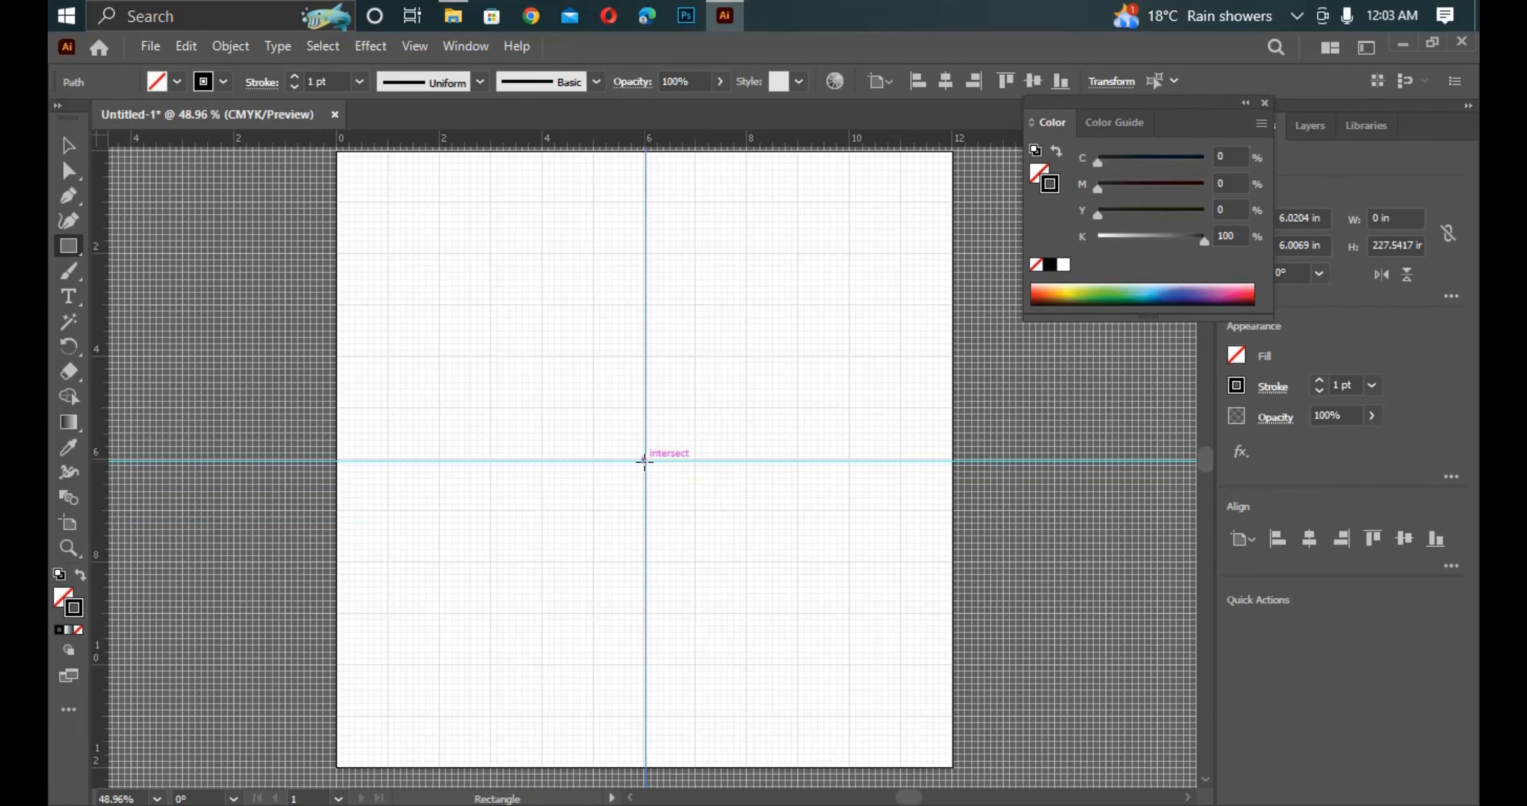
pyautogui.click(645, 461)
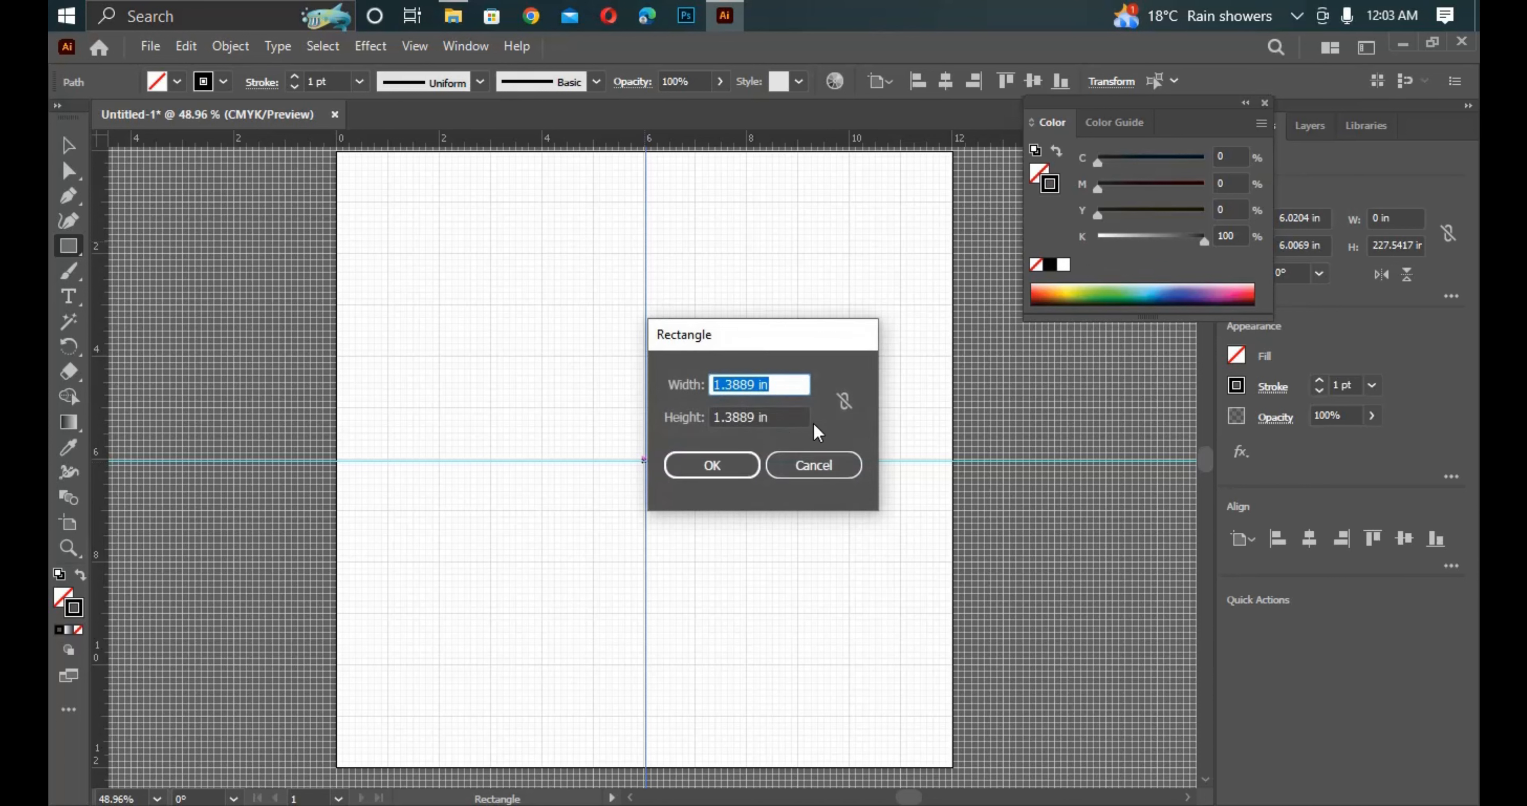
pyautogui.click(812, 463)
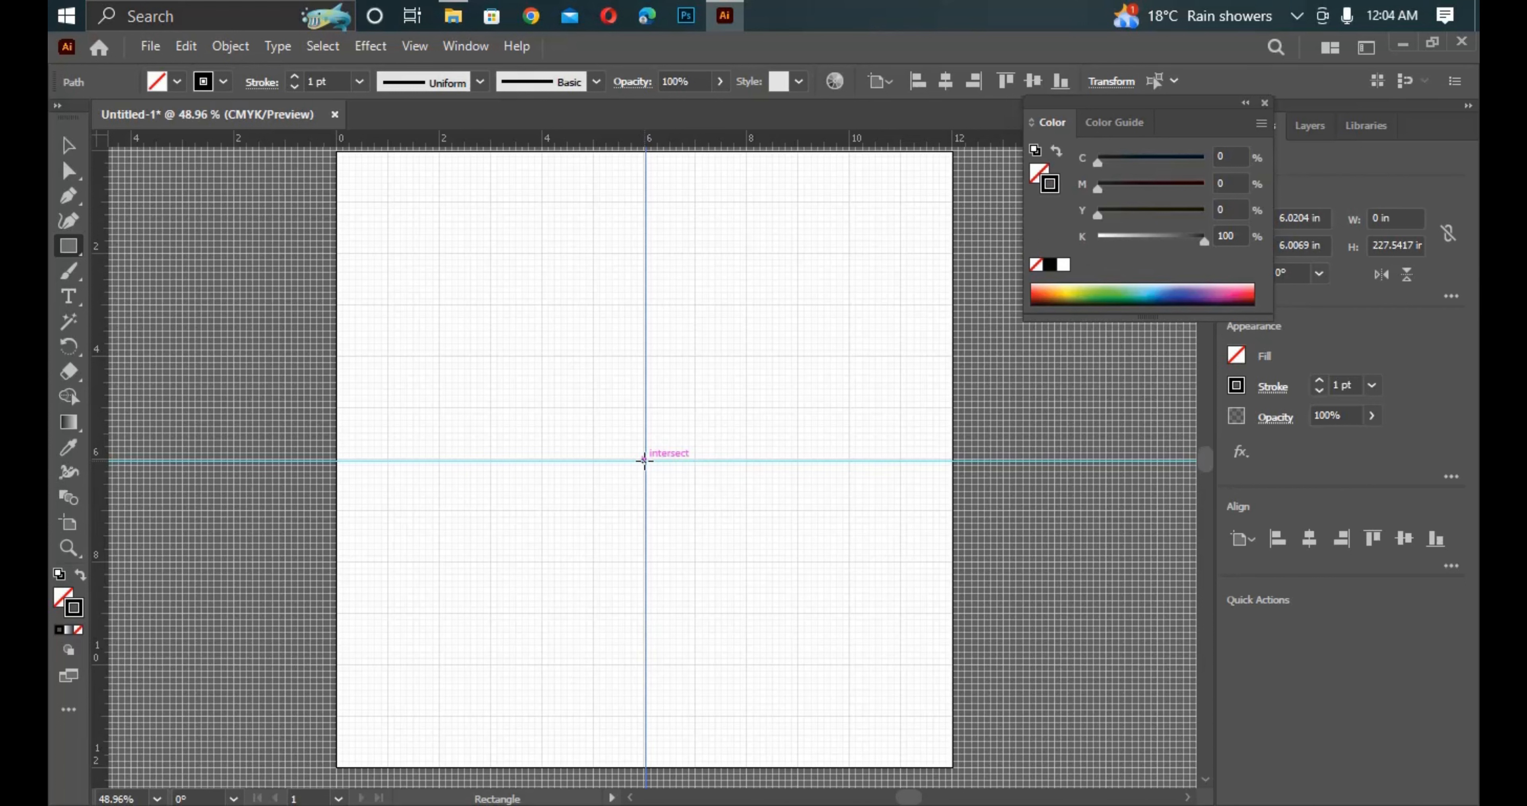
pyautogui.click(645, 461)
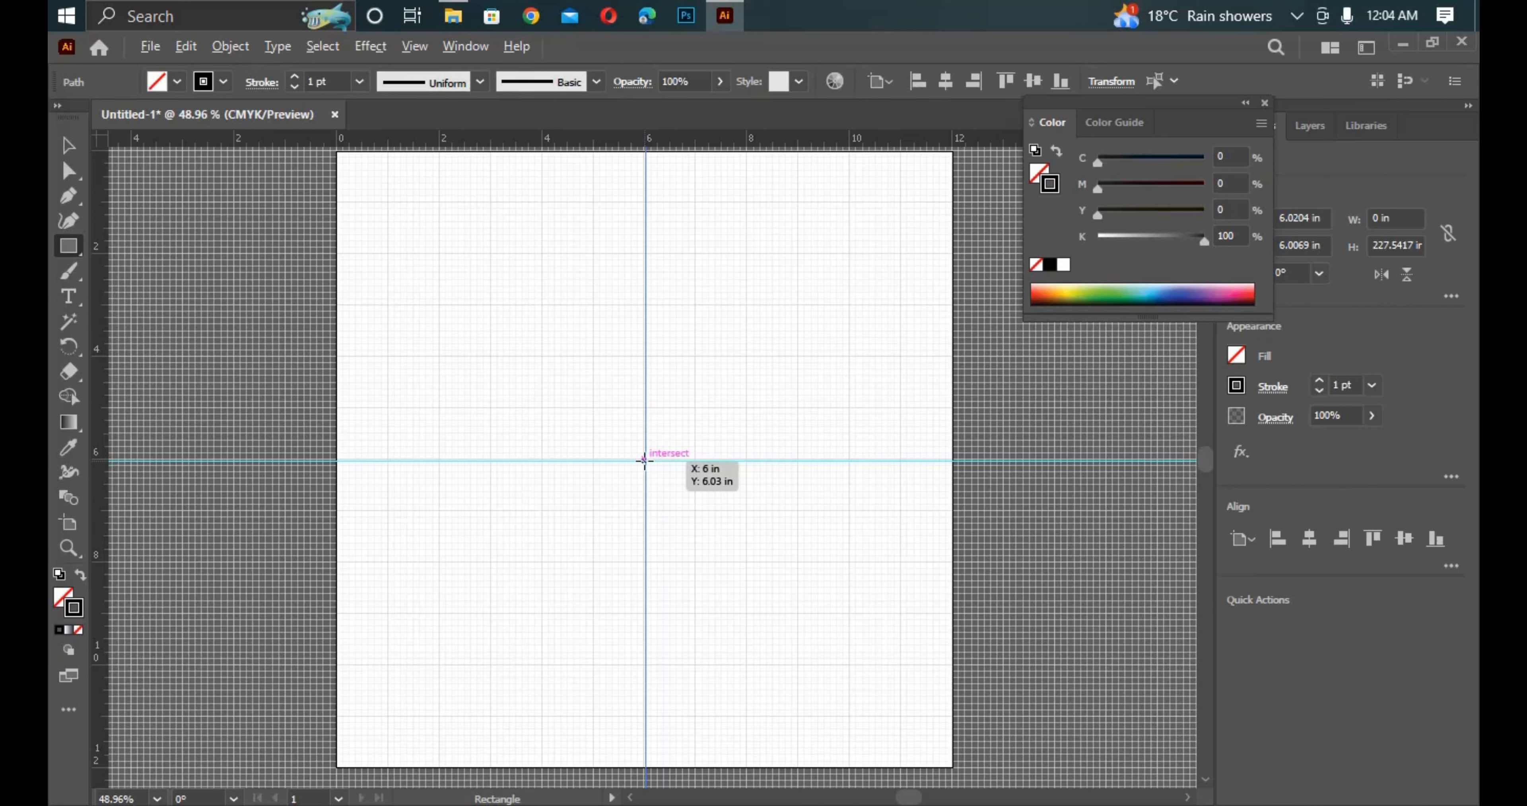
pyautogui.moveTo(645, 461)
pyautogui.mouseDown()
pyautogui.moveTo(494, 335)
pyautogui.moveTo(625, 481)
pyautogui.moveTo(427, 279)
pyautogui.moveTo(450, 335)
pyautogui.moveTo(611, 472)
pyautogui.mouseUp()
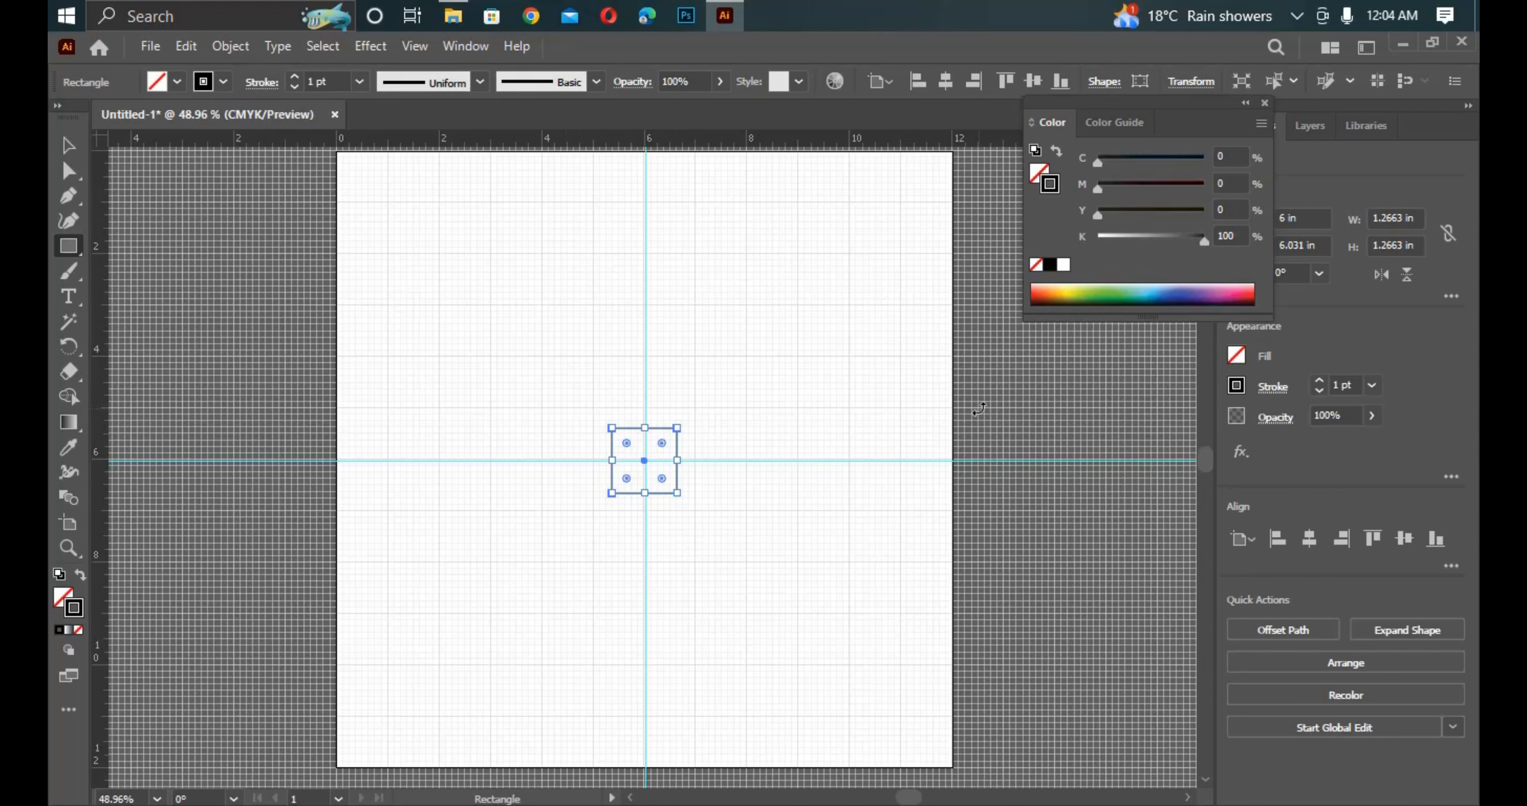
pyautogui.click(1245, 102)
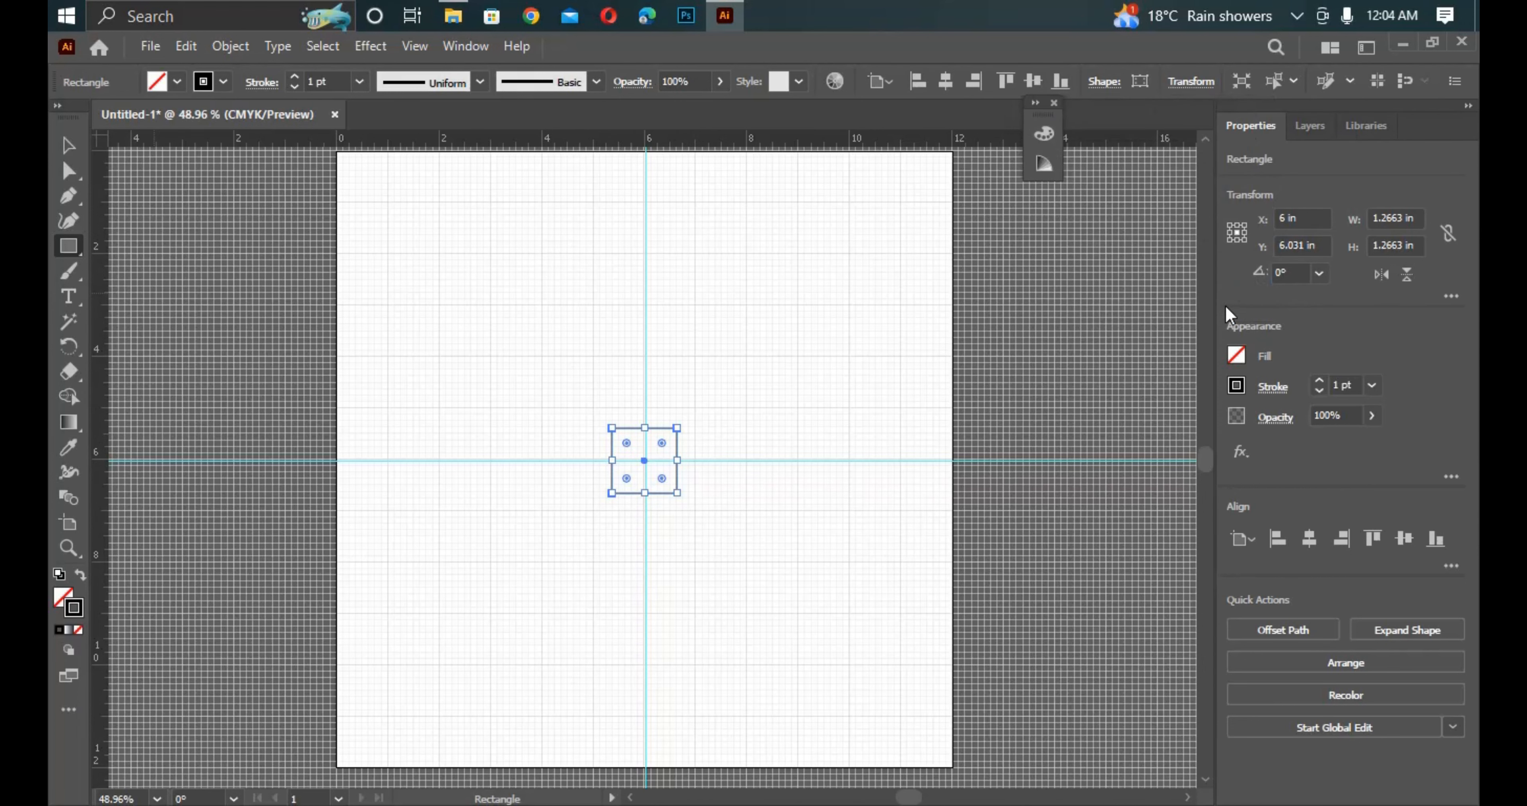
pyautogui.click(1041, 103)
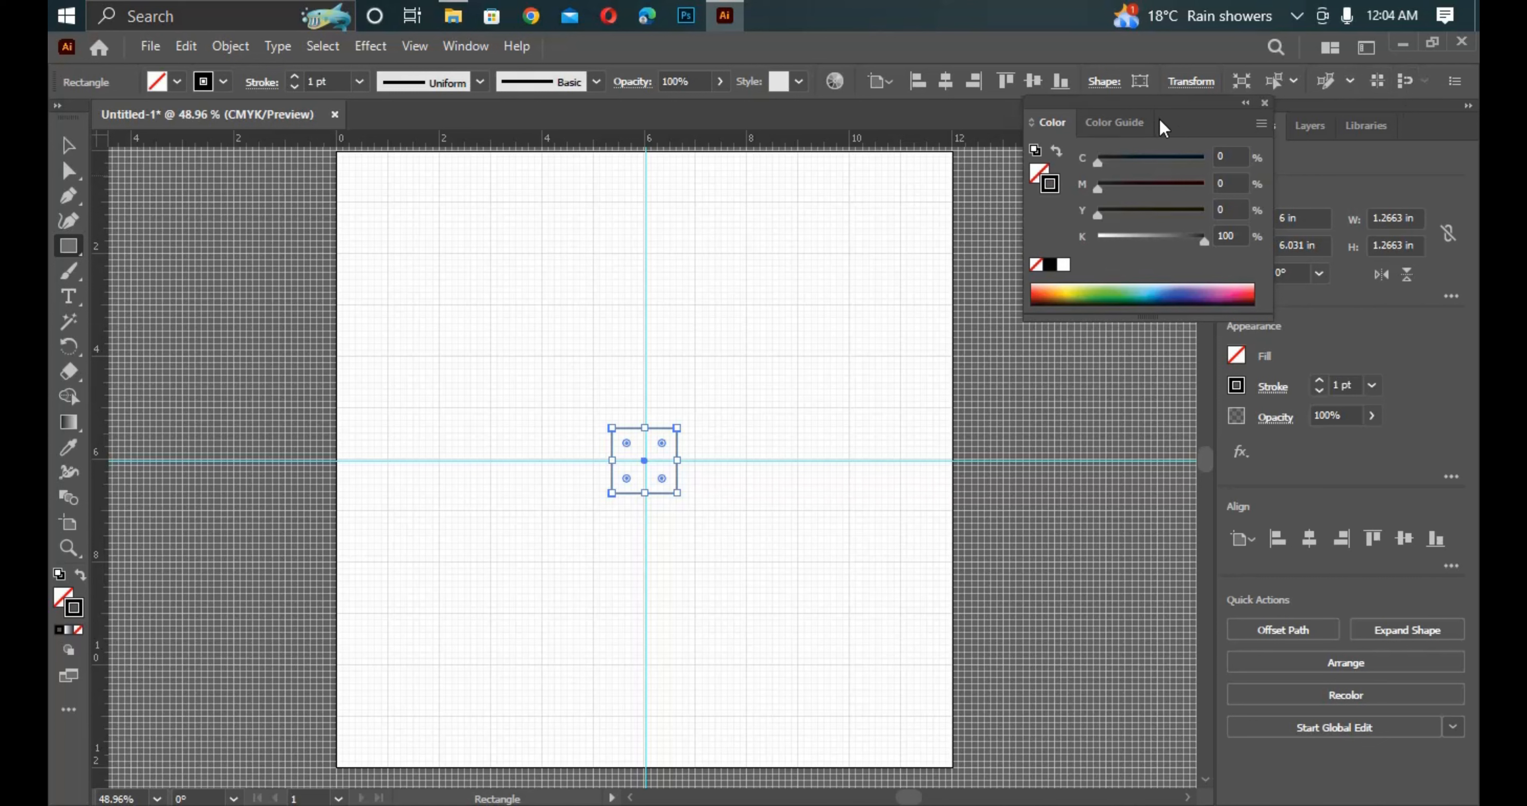
pyautogui.moveTo(1182, 142); pyautogui.dragTo(1247, 653)
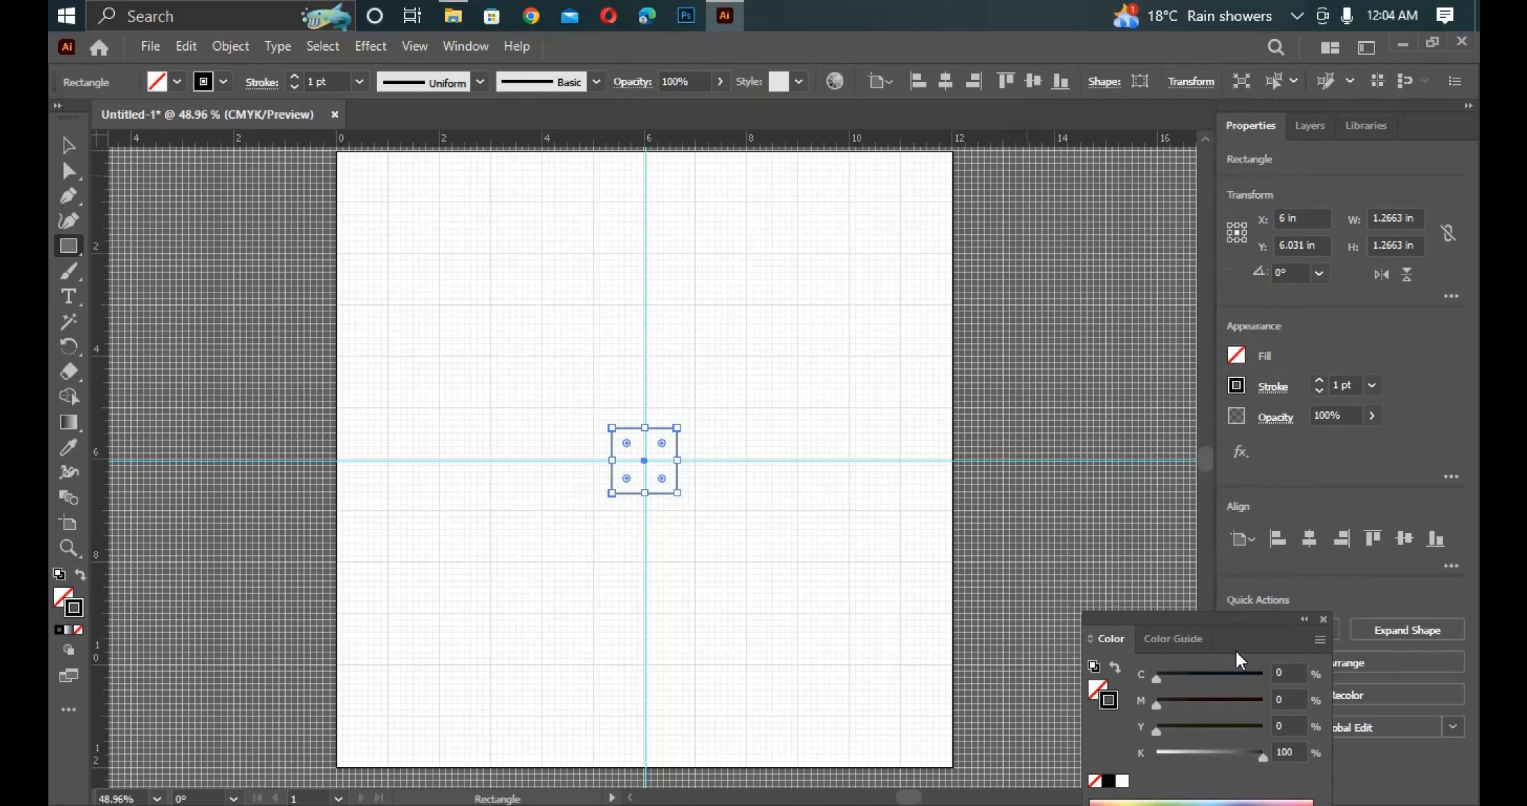
# Switch to the Akal Advanced workspace.
pyautogui.click(1366, 47)
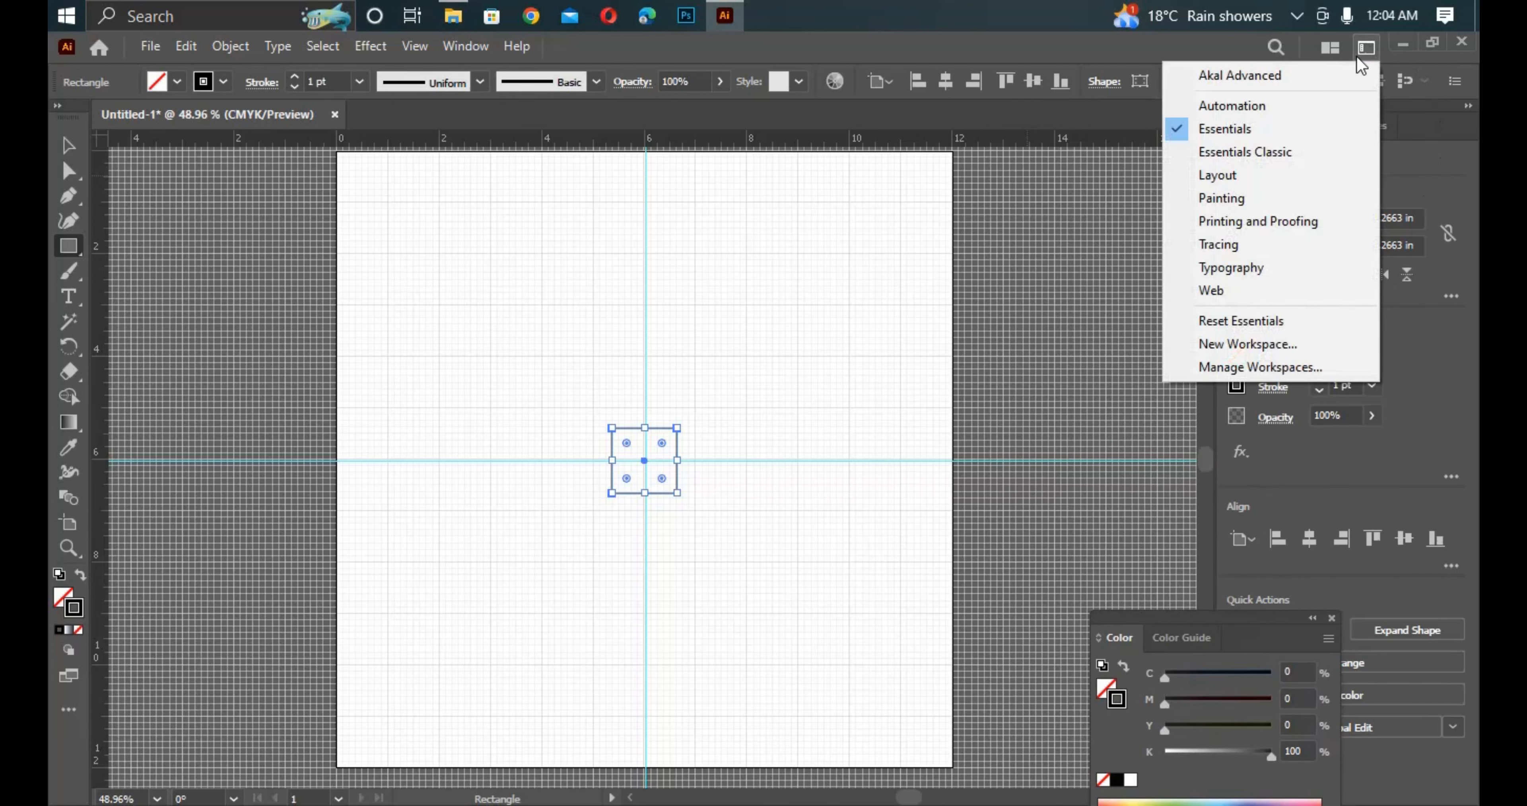
pyautogui.click(1261, 76)
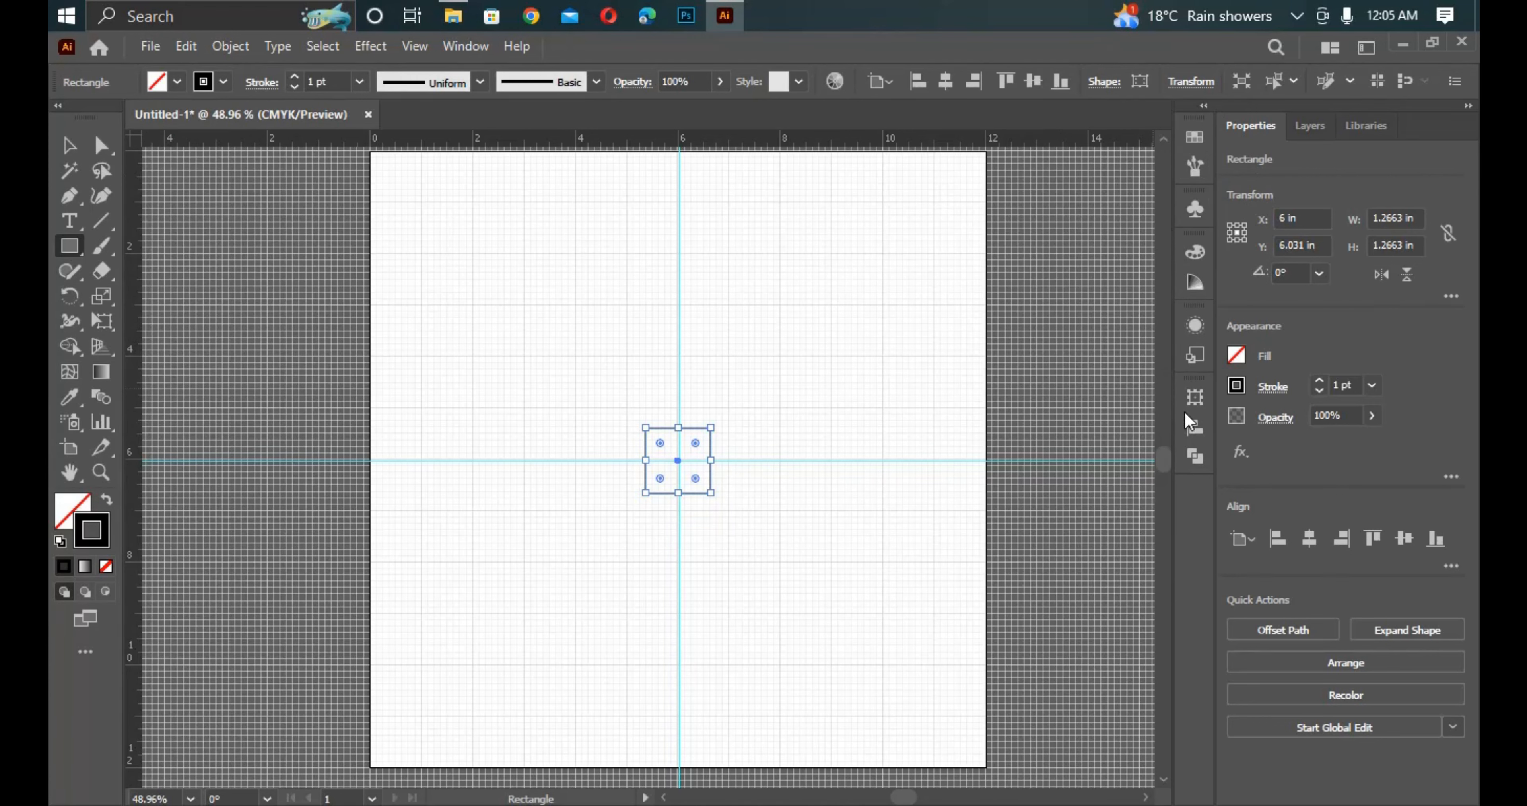
# Add a Transform effect to the square with horizontal and vertical scale both set to 105%.
pyautogui.click(1197, 335)
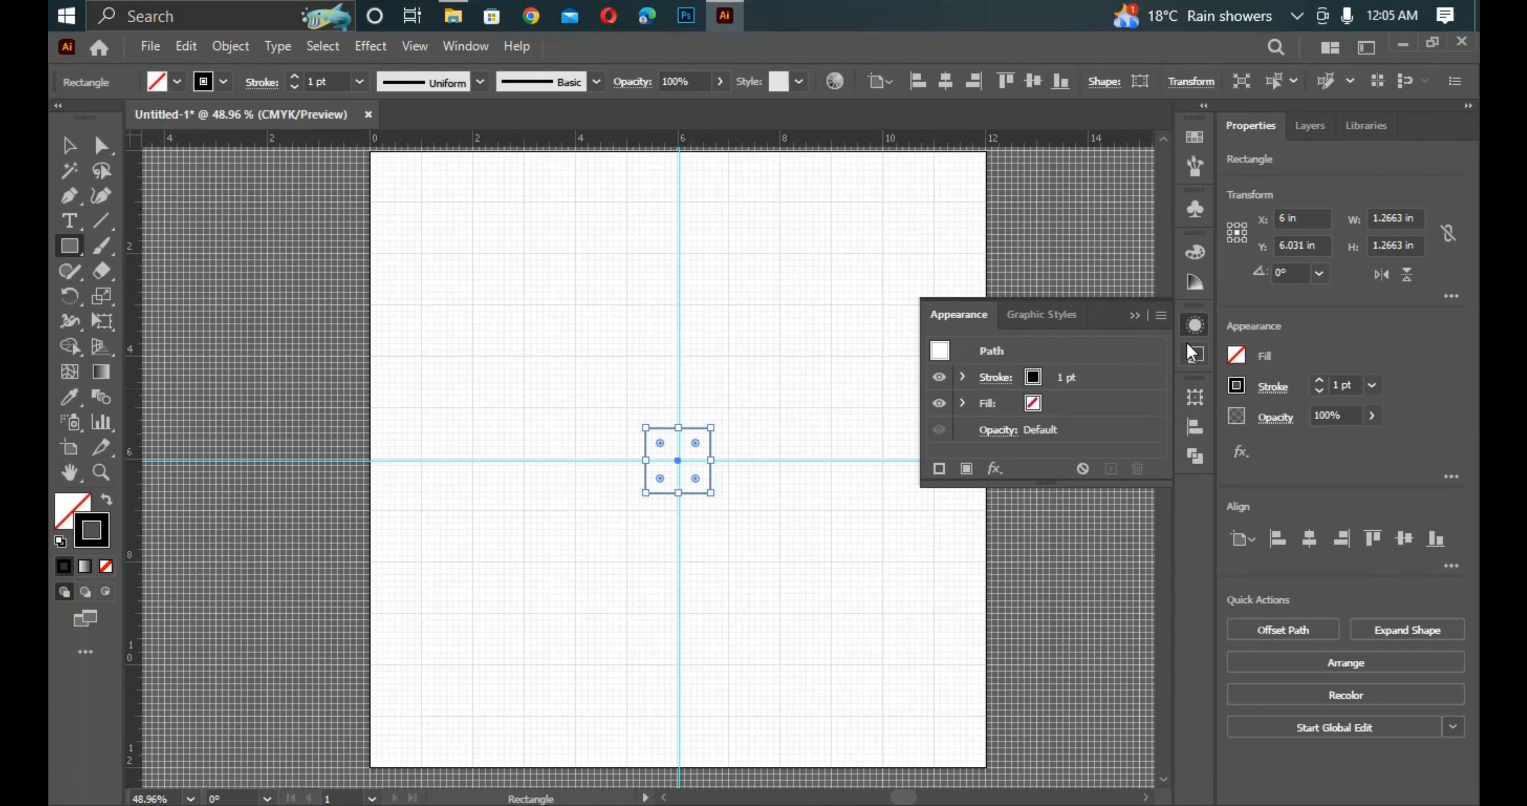
pyautogui.click(993, 469)
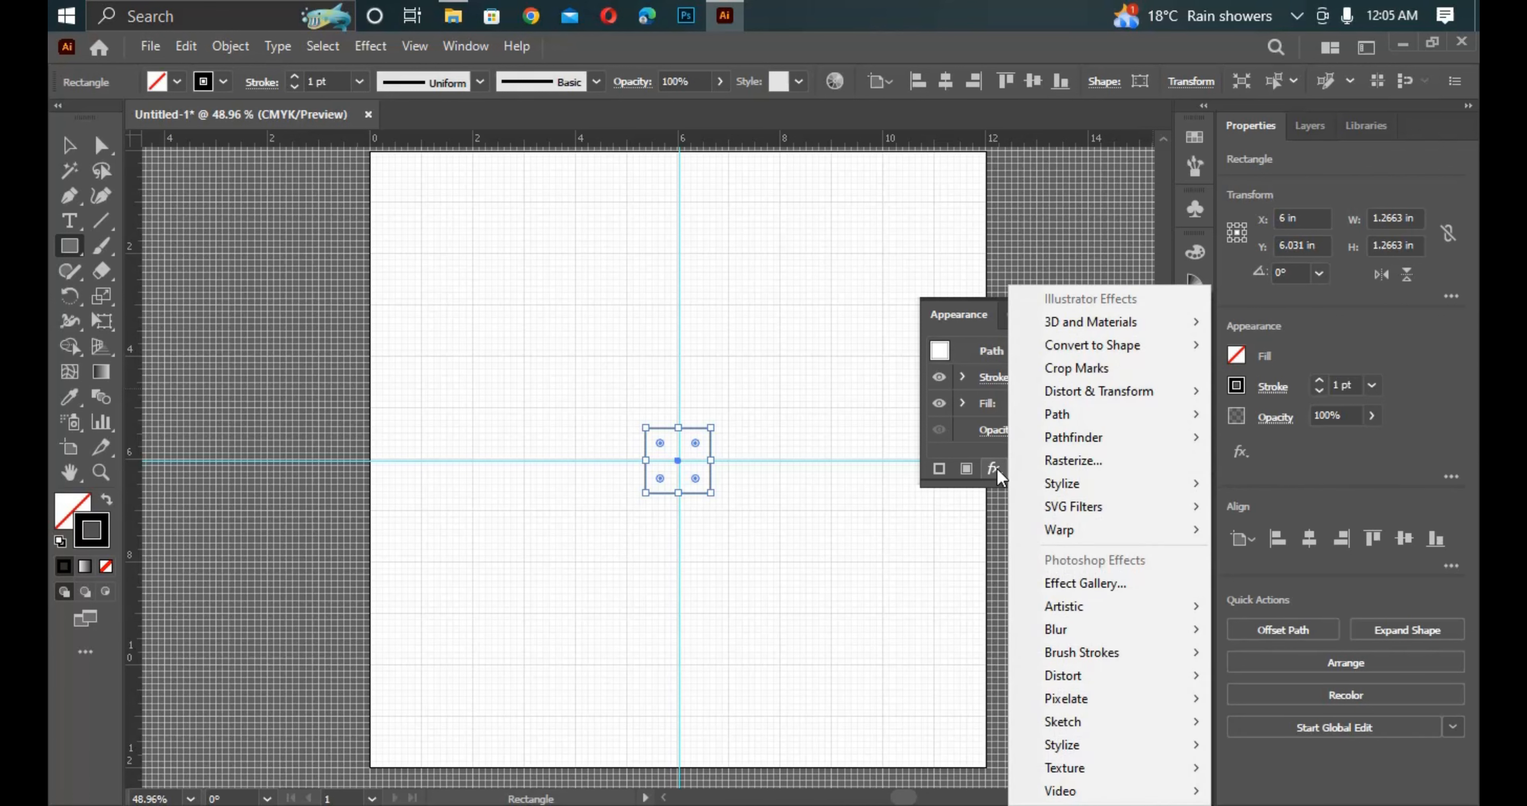
pyautogui.moveTo(1092, 404)
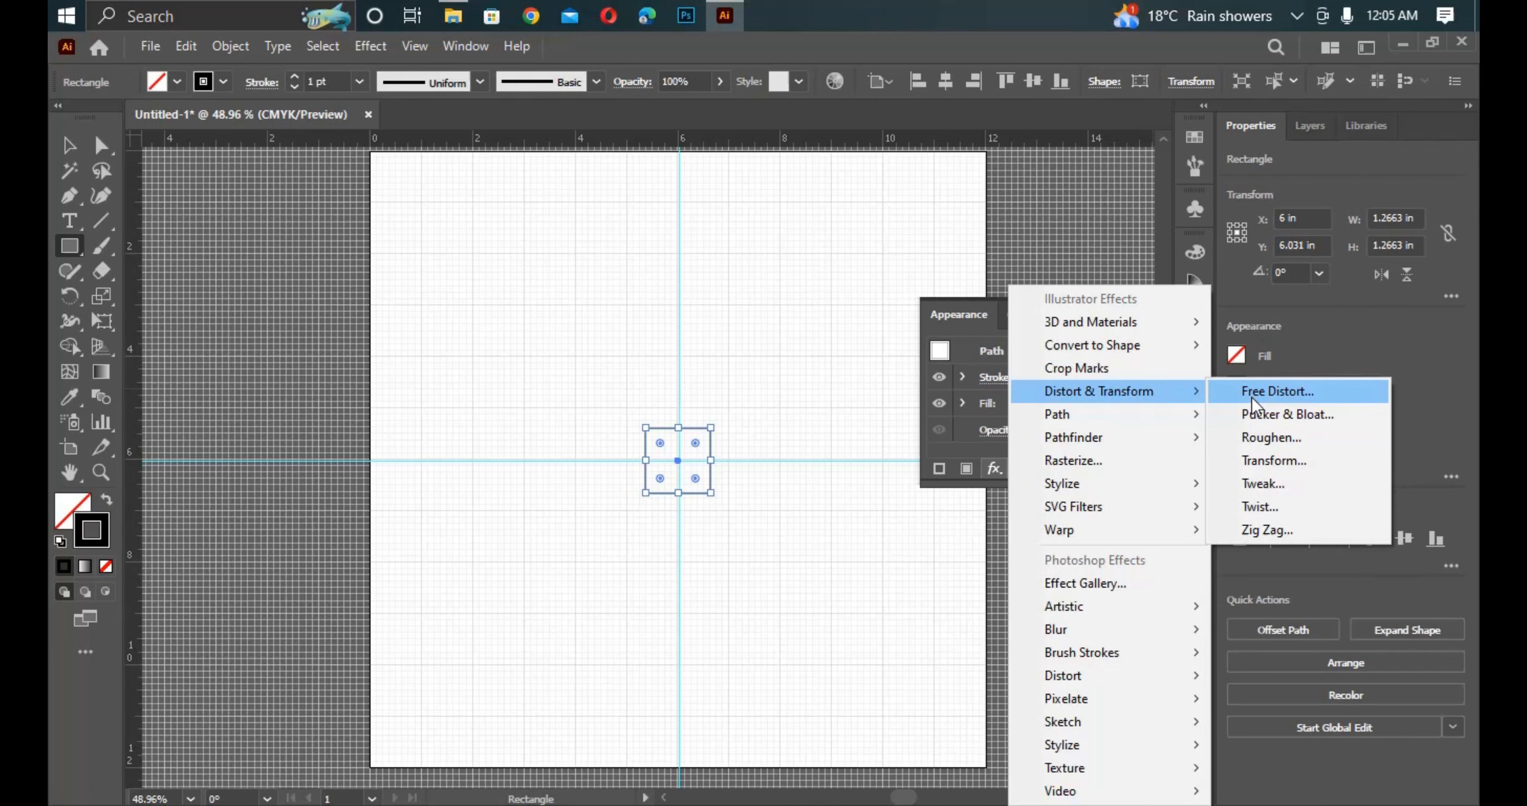
pyautogui.click(1277, 462)
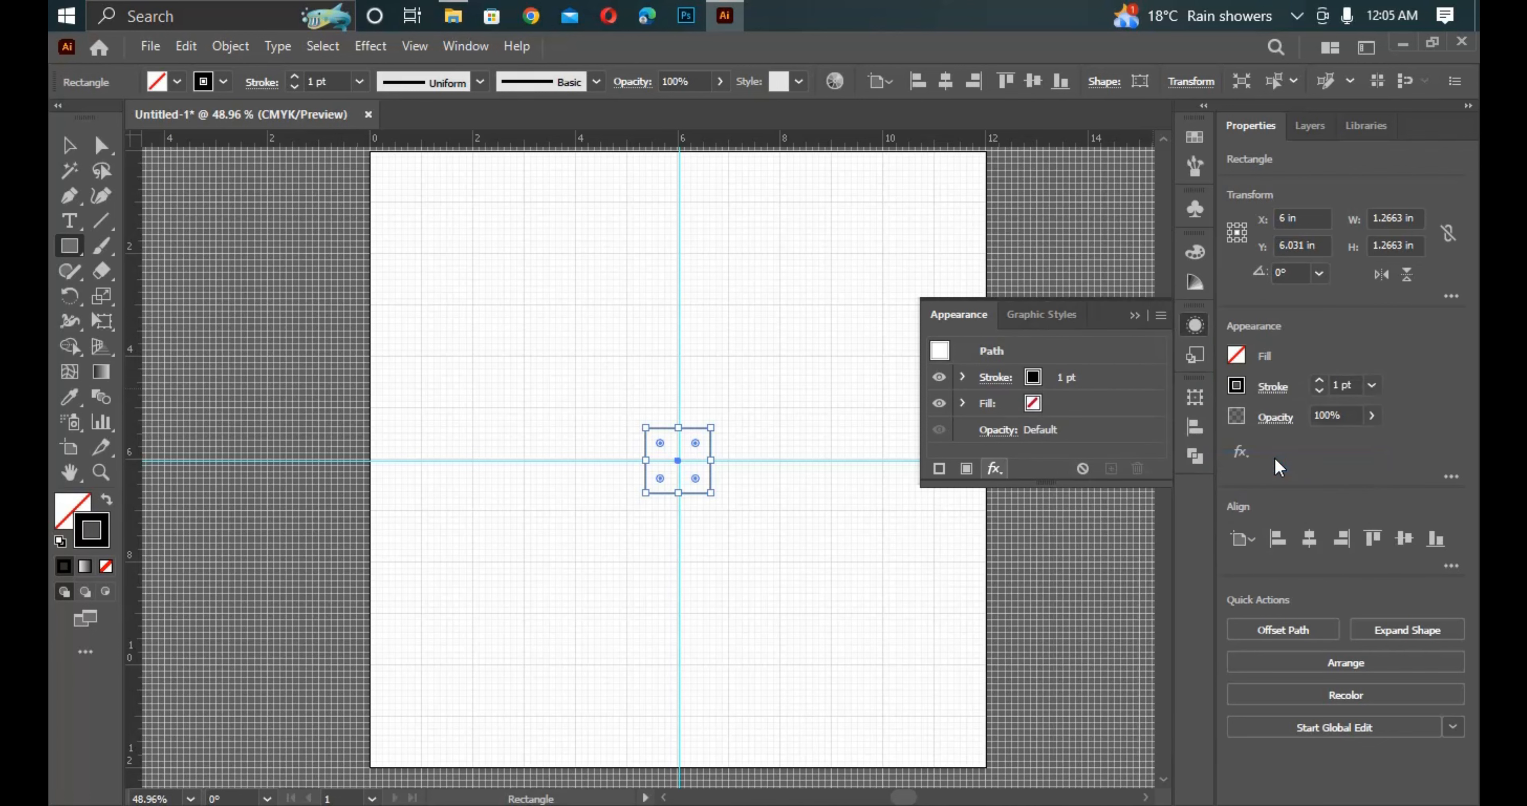
pyautogui.moveTo(744, 119); pyautogui.dragTo(1019, 141)
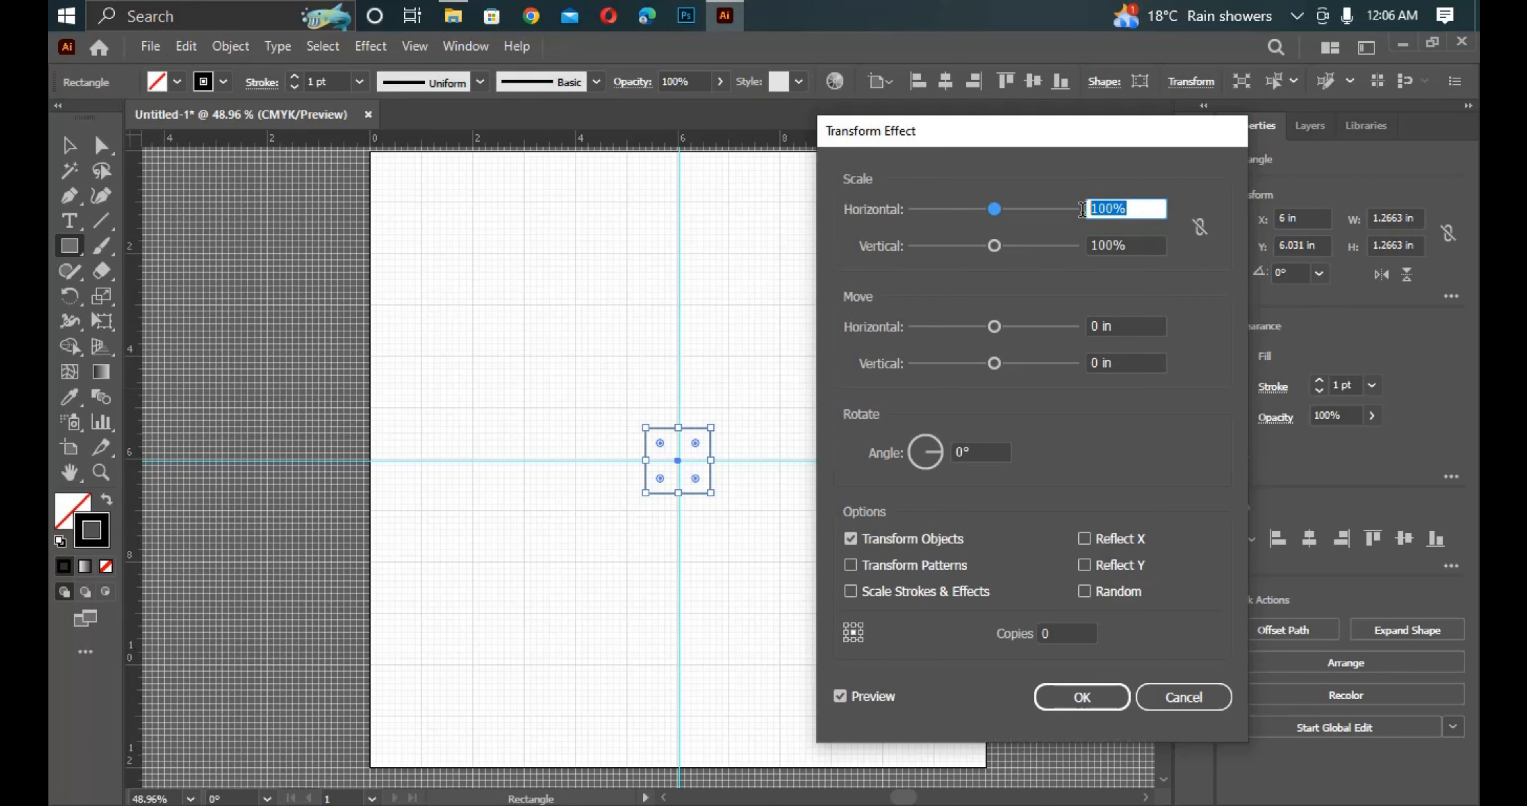
pyautogui.write('1')
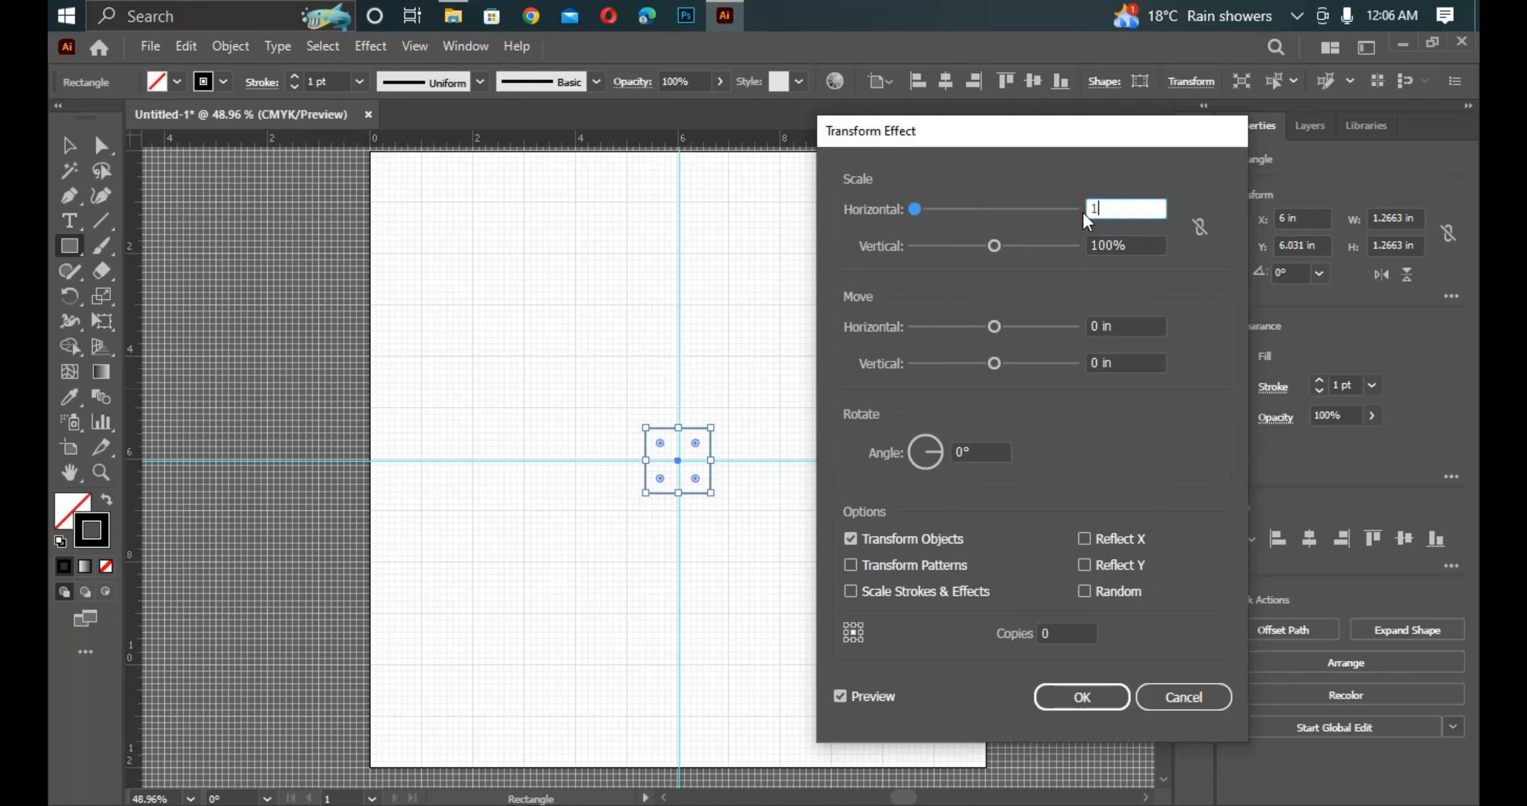
pyautogui.write('05')
pyautogui.press('Tab')
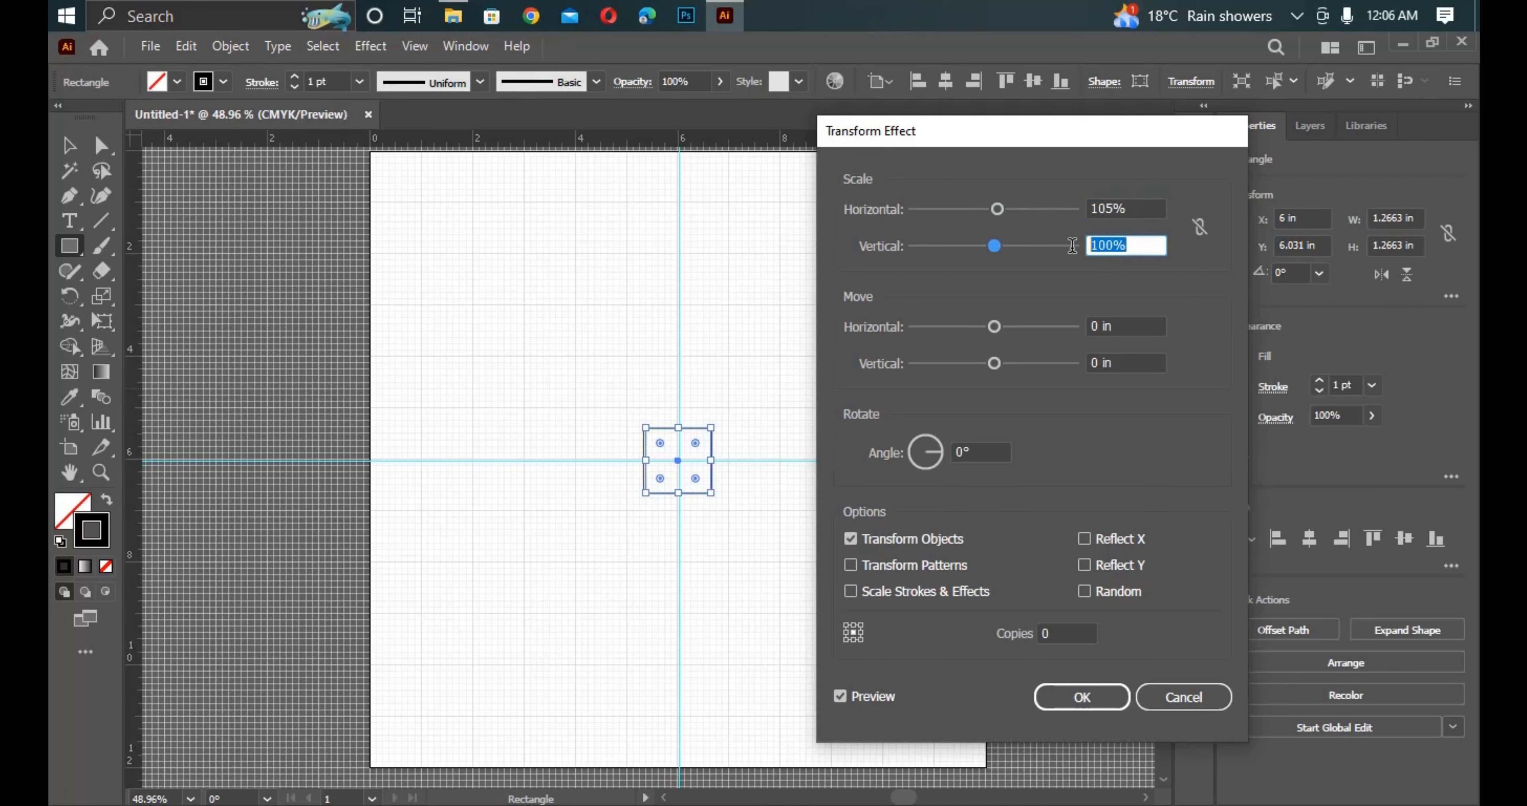
pyautogui.write('10')
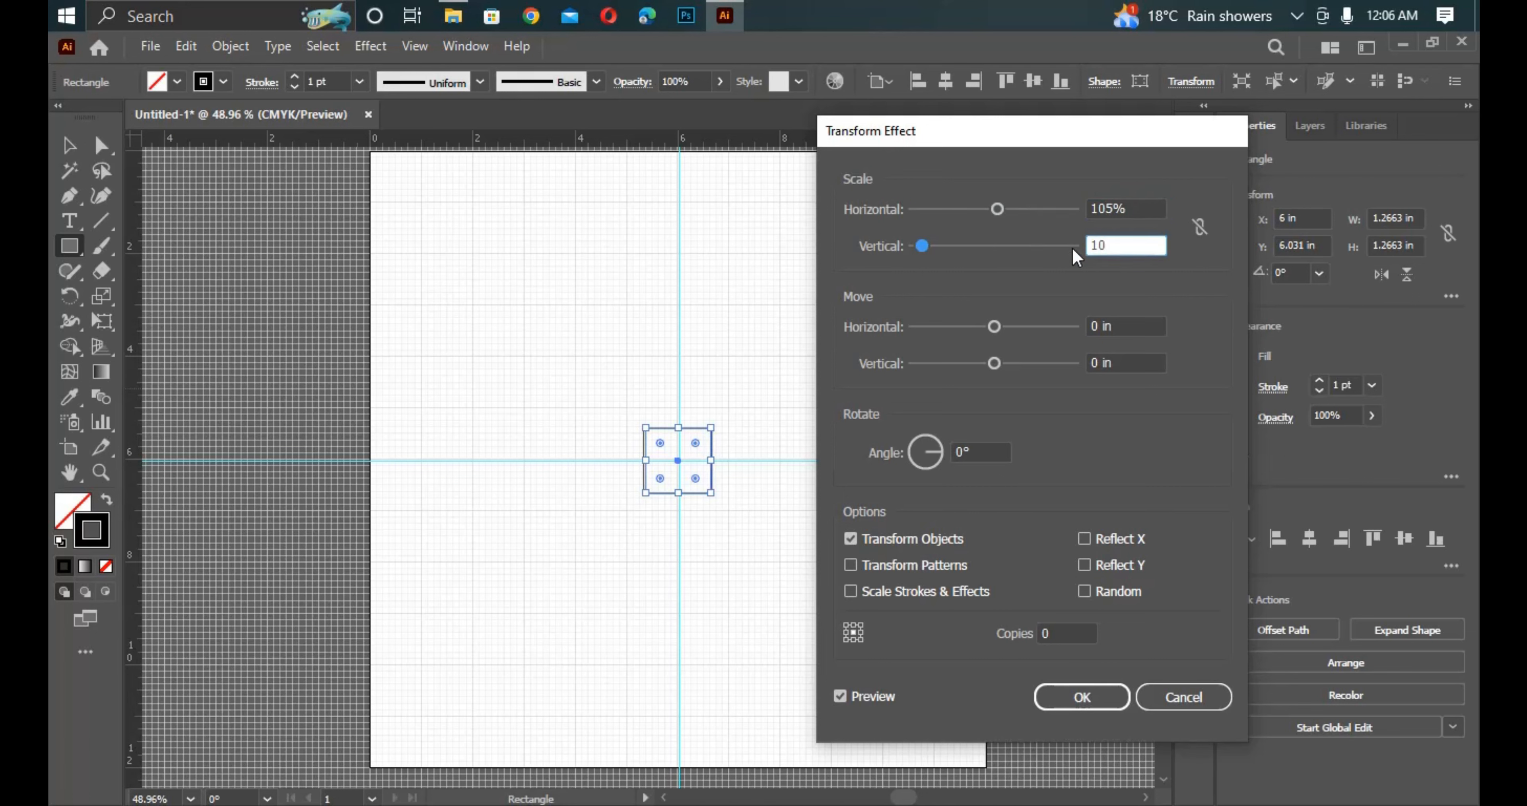
pyautogui.write('5')
# Raise the number of copies in the Transform effect to 44.
pyautogui.click(987, 452)
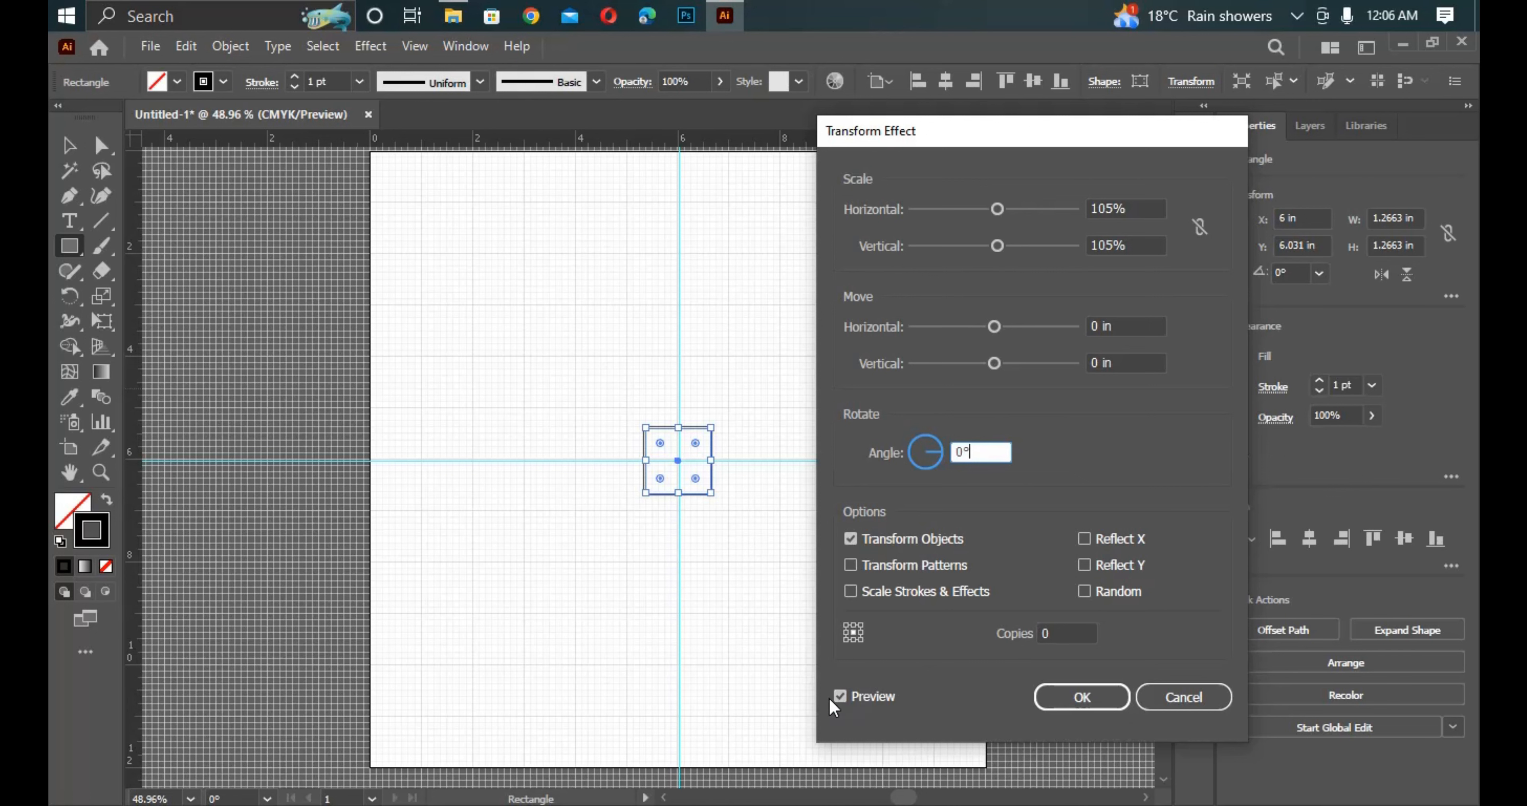
pyautogui.doubleClick(1059, 633)
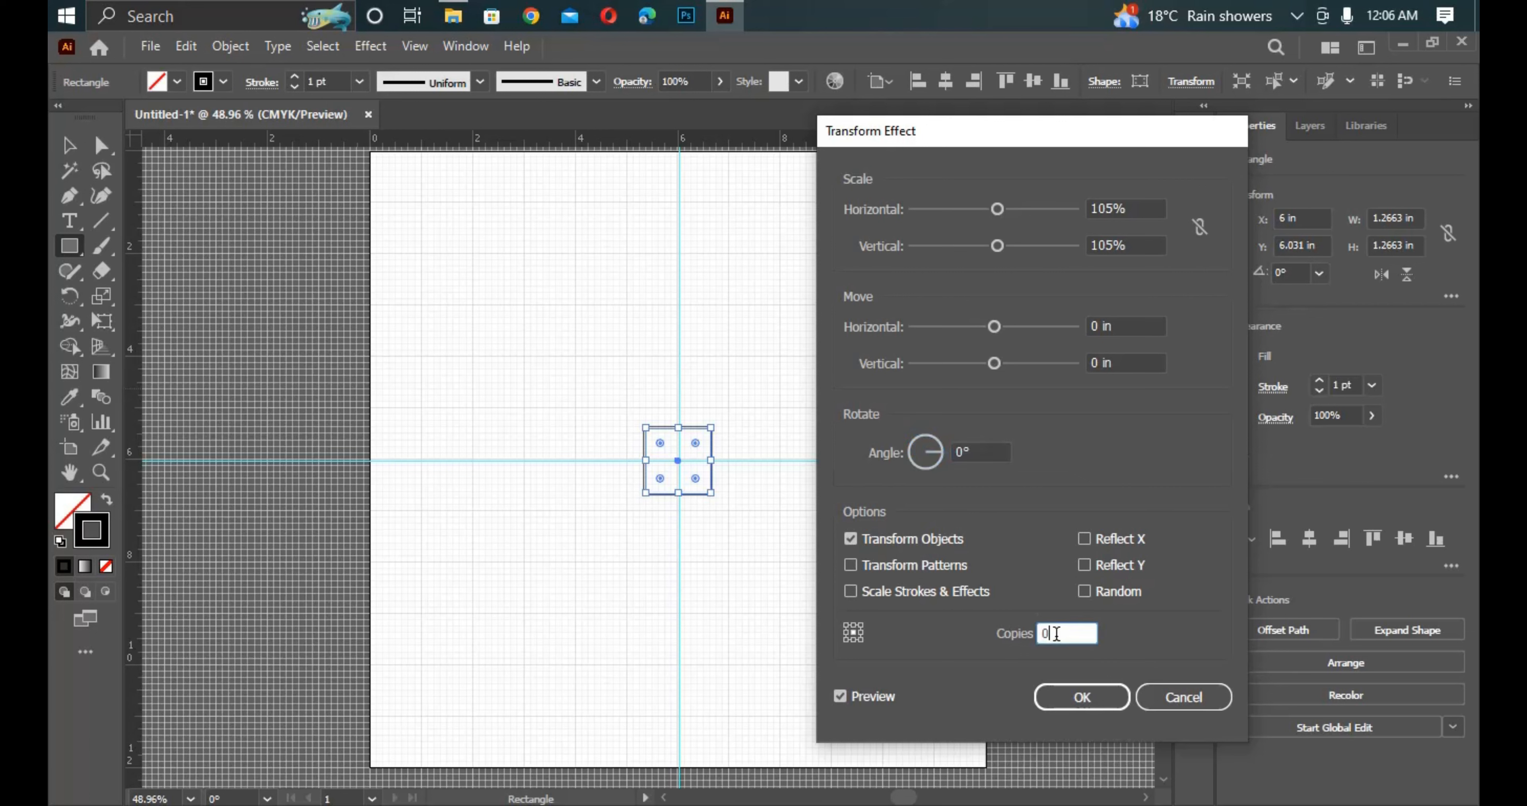
pyautogui.press('Up')
pyautogui.press('Up')
pyautogui.press('Up')
pyautogui.press('Up')
pyautogui.press('Up')
pyautogui.press('Up')
pyautogui.press('Up')
pyautogui.press('Up')
pyautogui.press('Up')
pyautogui.press('Up')
pyautogui.press('Up')
pyautogui.press('Up')
pyautogui.press('Up')
pyautogui.press('Up')
pyautogui.press('Up')
pyautogui.press('Up')
pyautogui.press('Up')
pyautogui.press('Up')
pyautogui.press('Up')
pyautogui.press('Up')
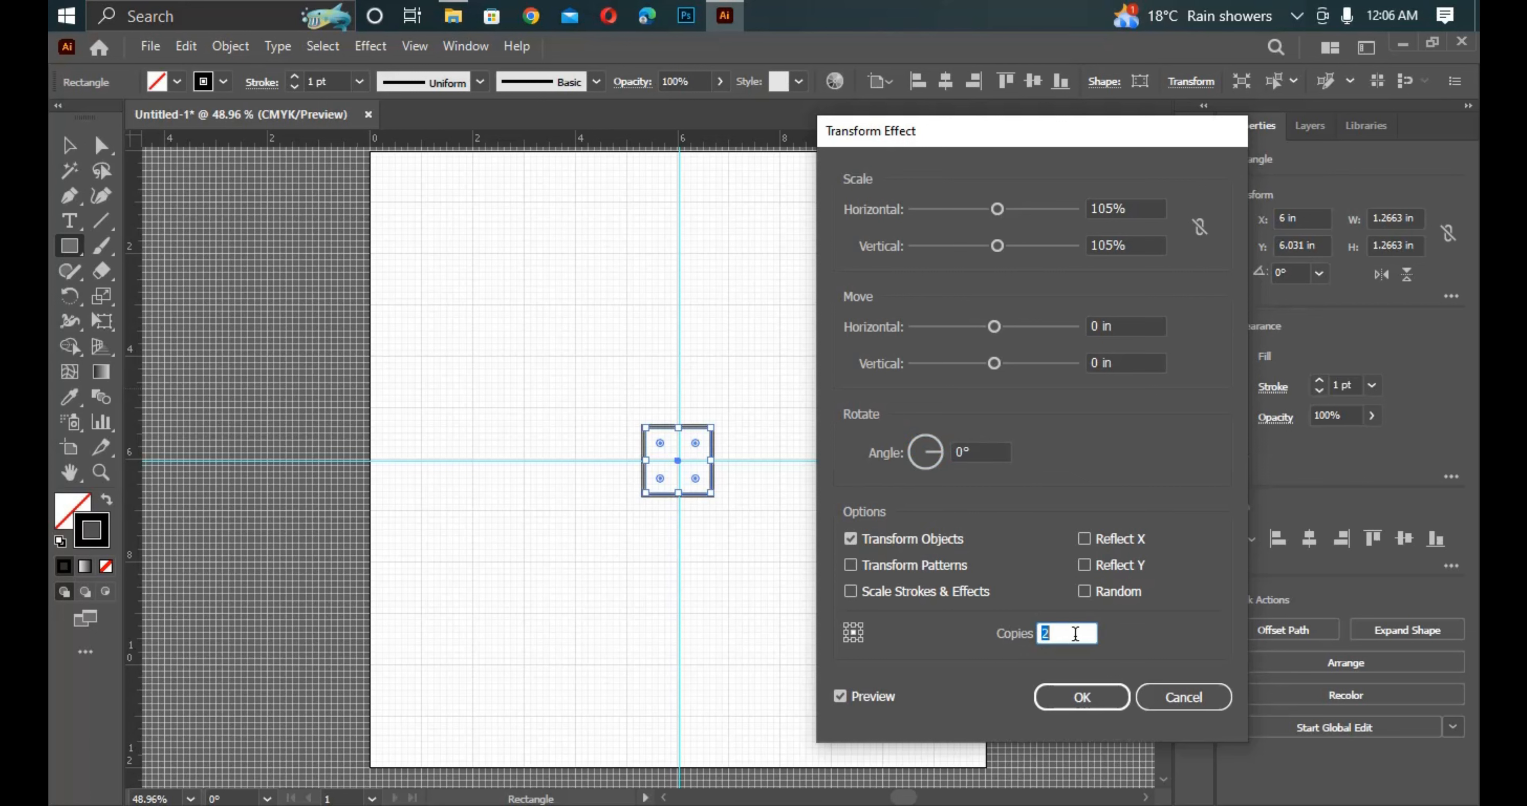
pyautogui.press('Up')
pyautogui.press('Up')
pyautogui.press('Up')
pyautogui.press('Up')
pyautogui.press('Up')
pyautogui.press('Up')
pyautogui.press('Up')
pyautogui.press('Up')
pyautogui.press('Up')
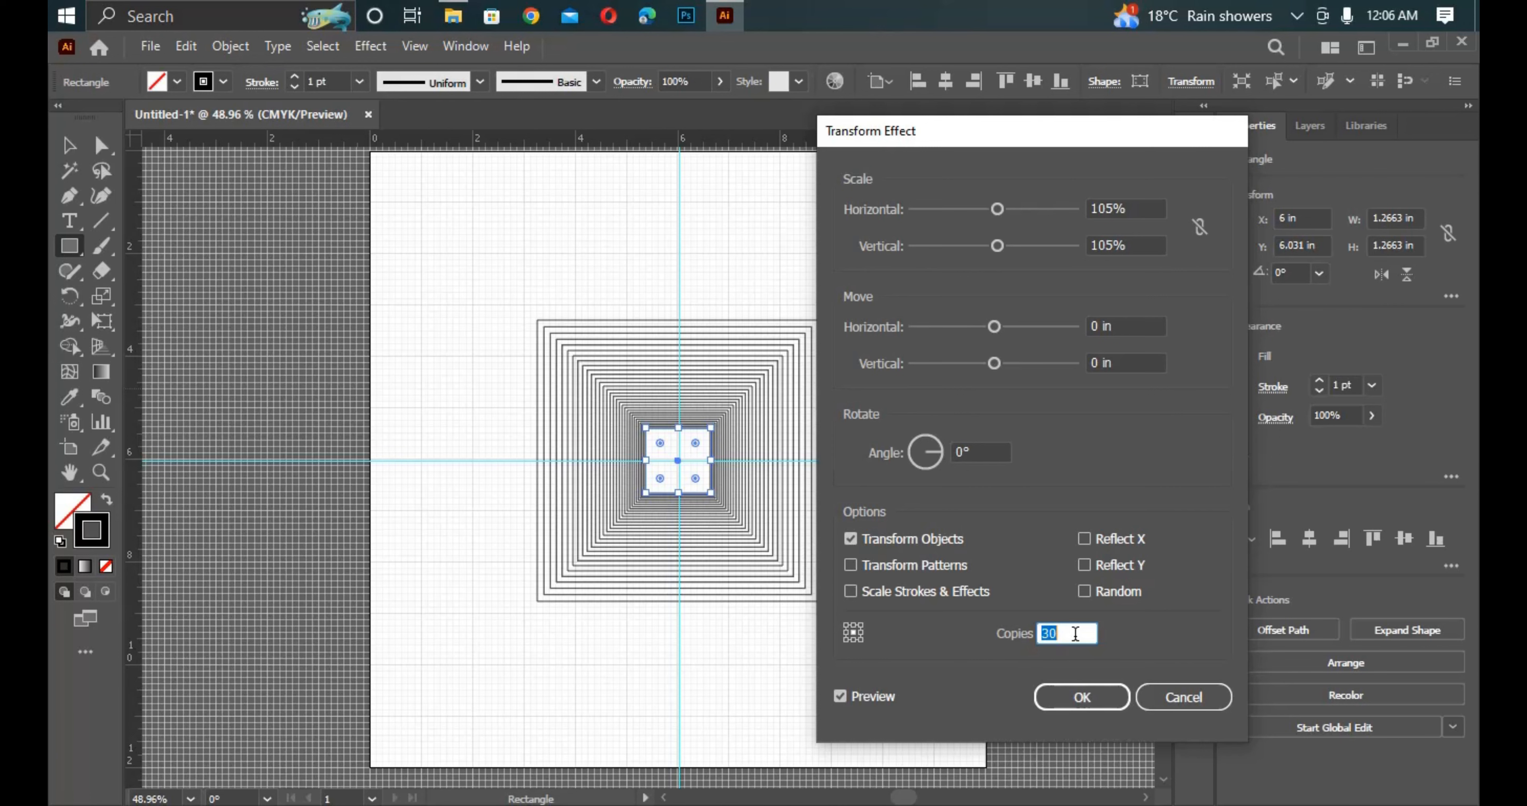
pyautogui.moveTo(991, 144); pyautogui.dragTo(1271, 155)
pyautogui.press('Up')
pyautogui.press('Up')
pyautogui.press('Up')
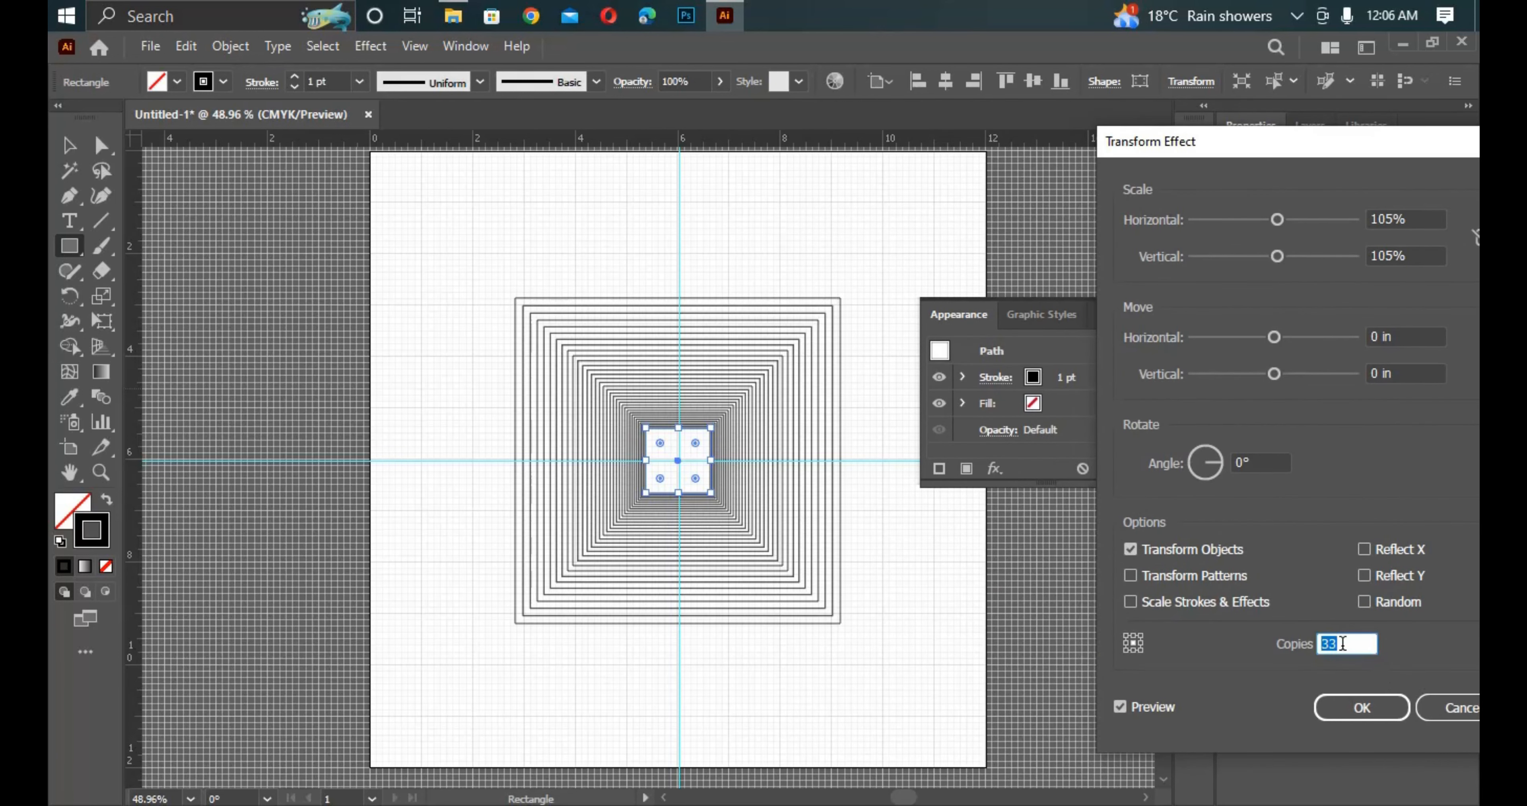
pyautogui.press('Up')
pyautogui.press('Up')
pyautogui.press('Up')
pyautogui.press('Up')
pyautogui.press('Up')
pyautogui.press('Up')
pyautogui.press('Up')
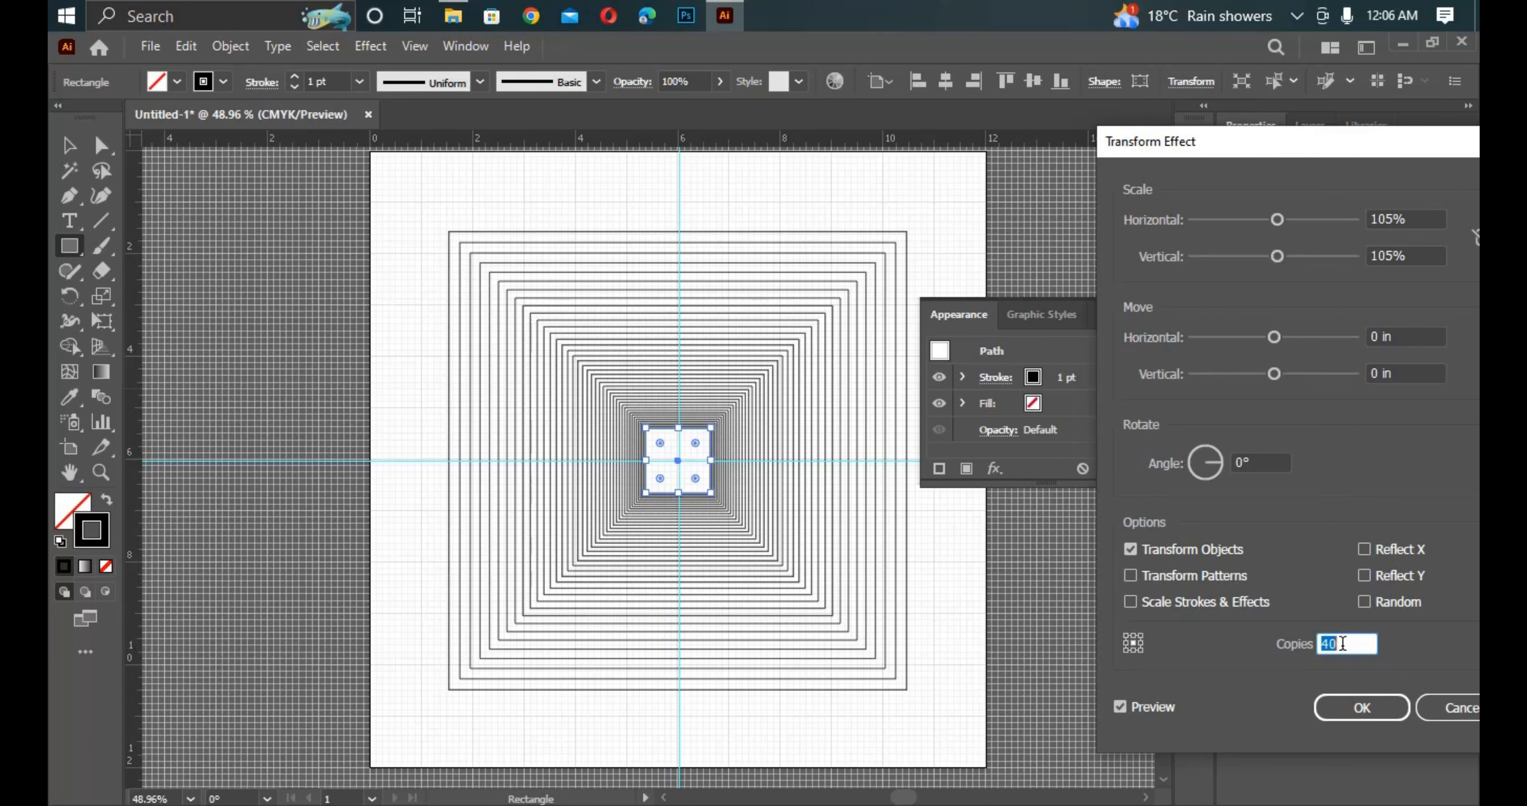
pyautogui.press('Up')
pyautogui.press('Up')
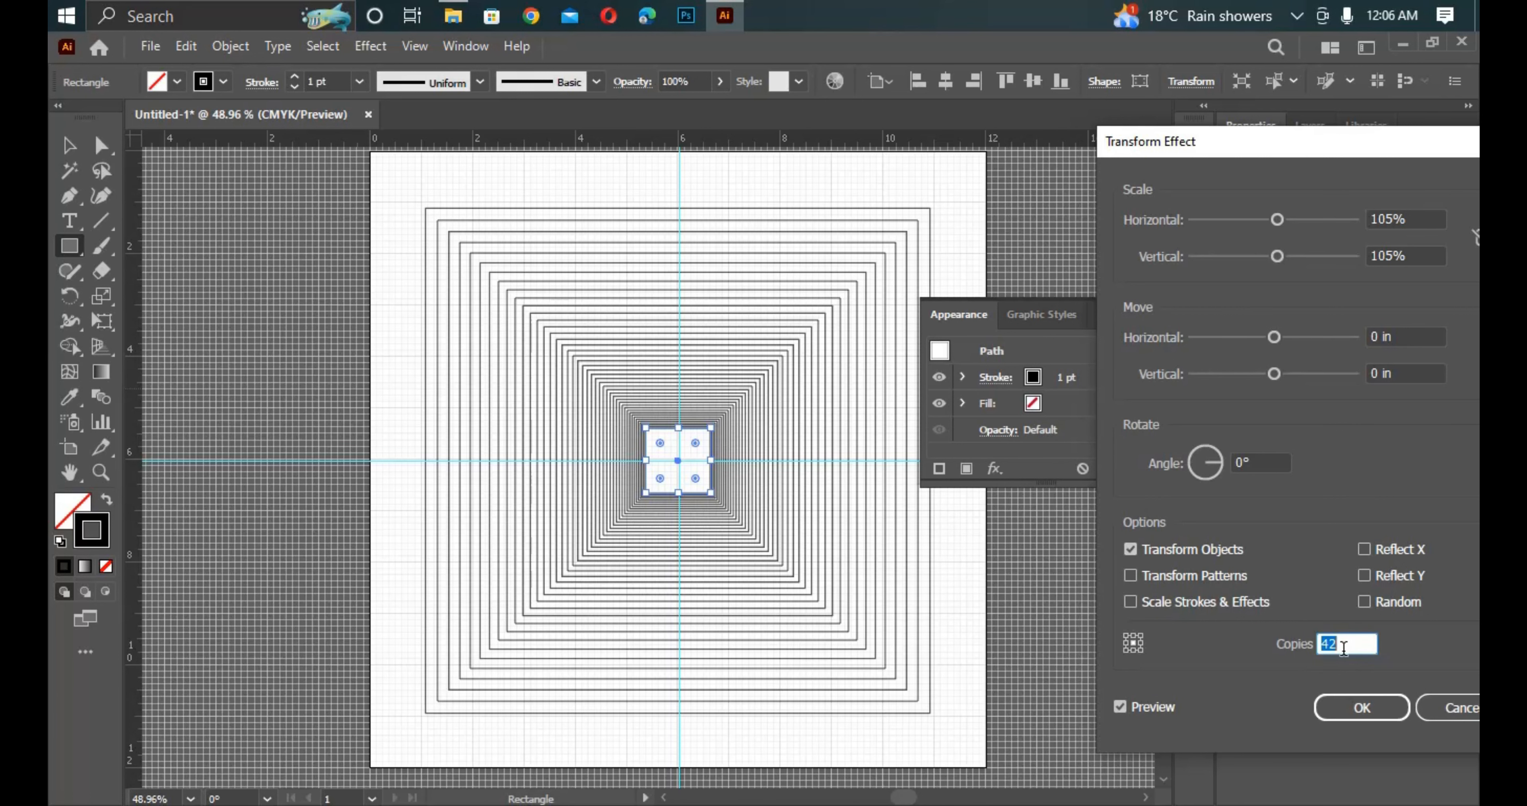
pyautogui.press('Up')
pyautogui.press('Up')
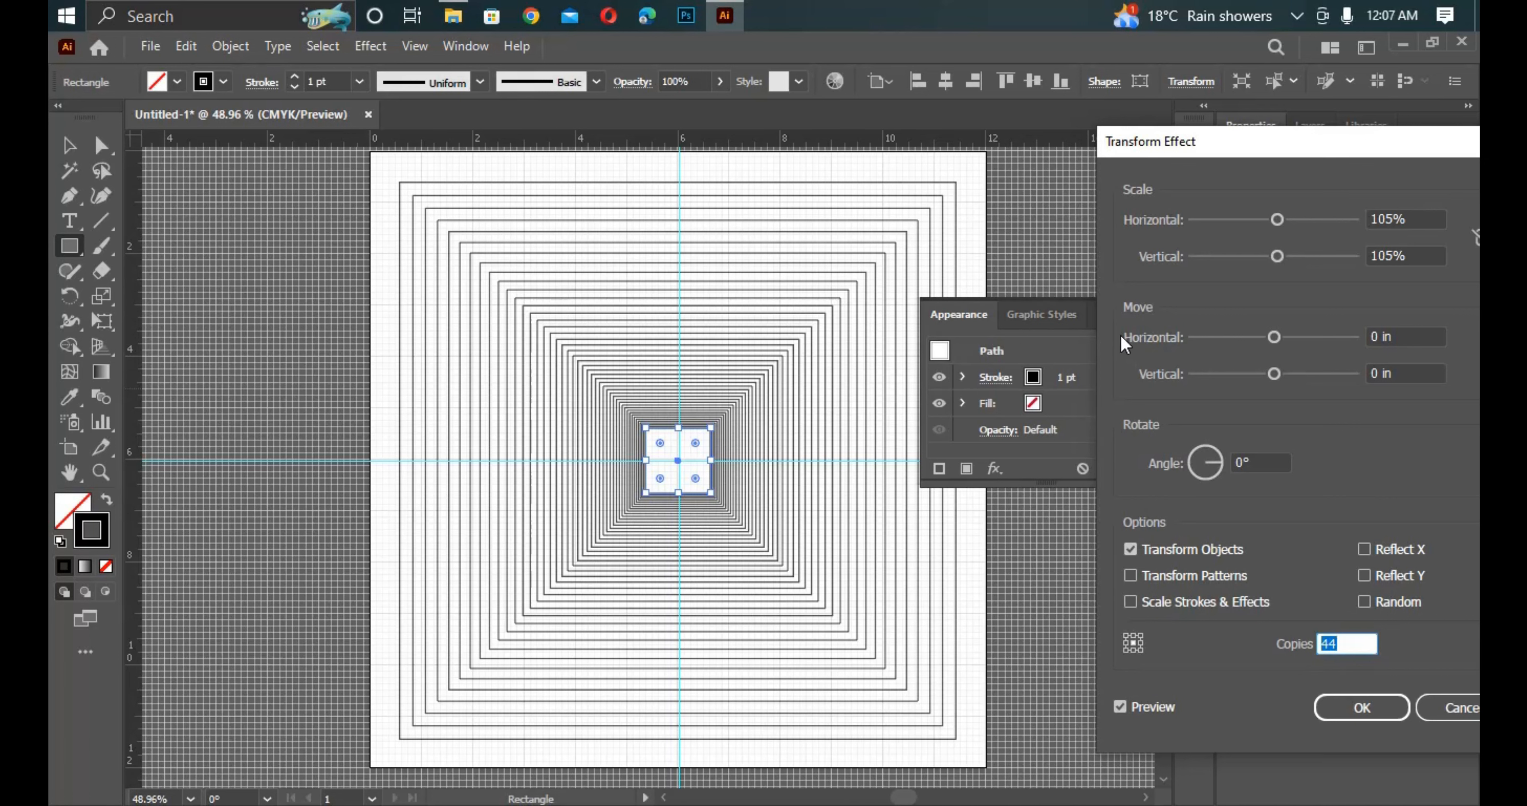
# Preview Scale Strokes & Effects, switch it back off and apply the Transform effect, moving the Appearance panel off the artboard.
pyautogui.click(1130, 601)
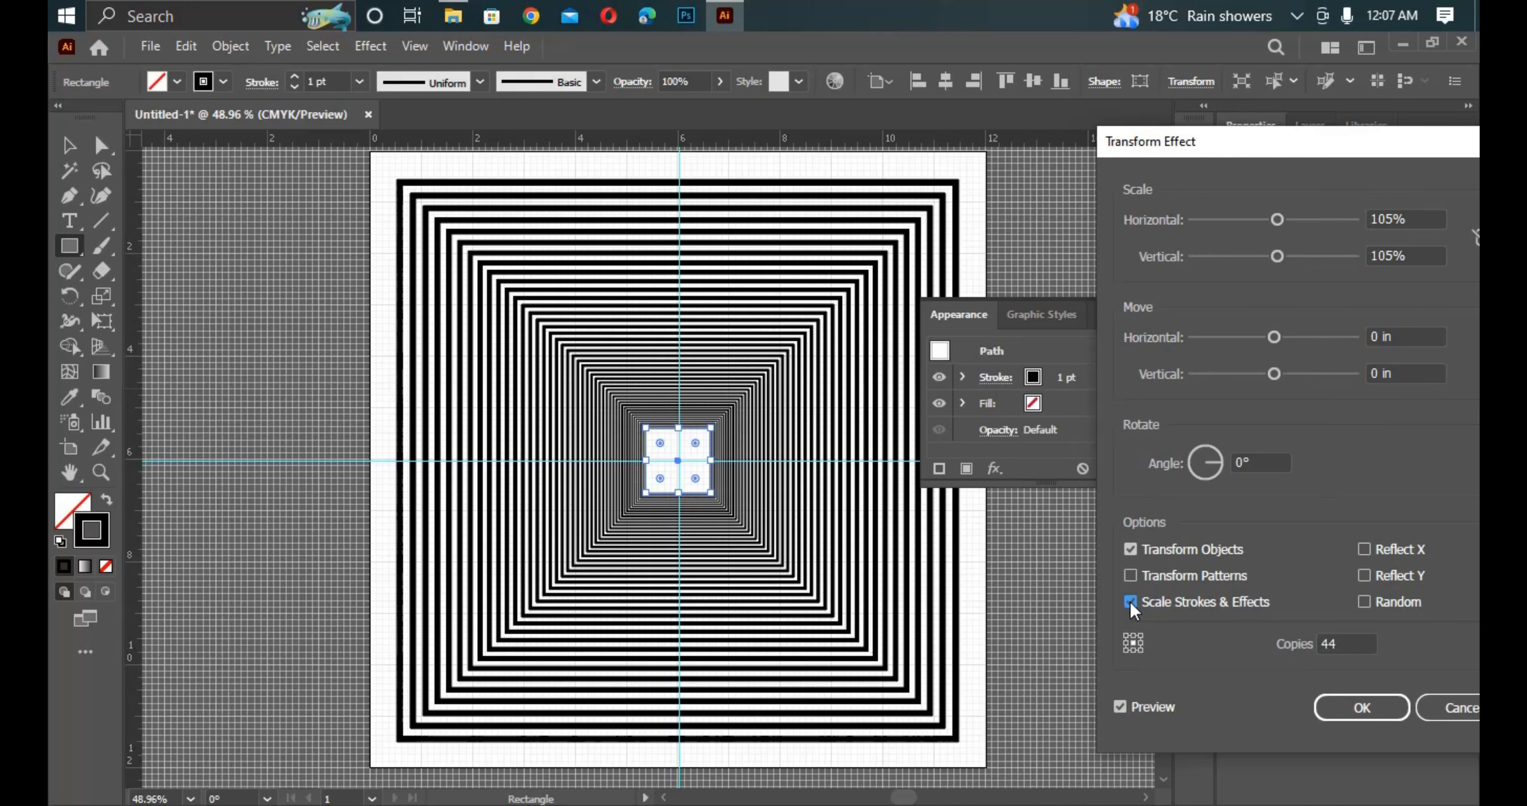
pyautogui.click(1130, 601)
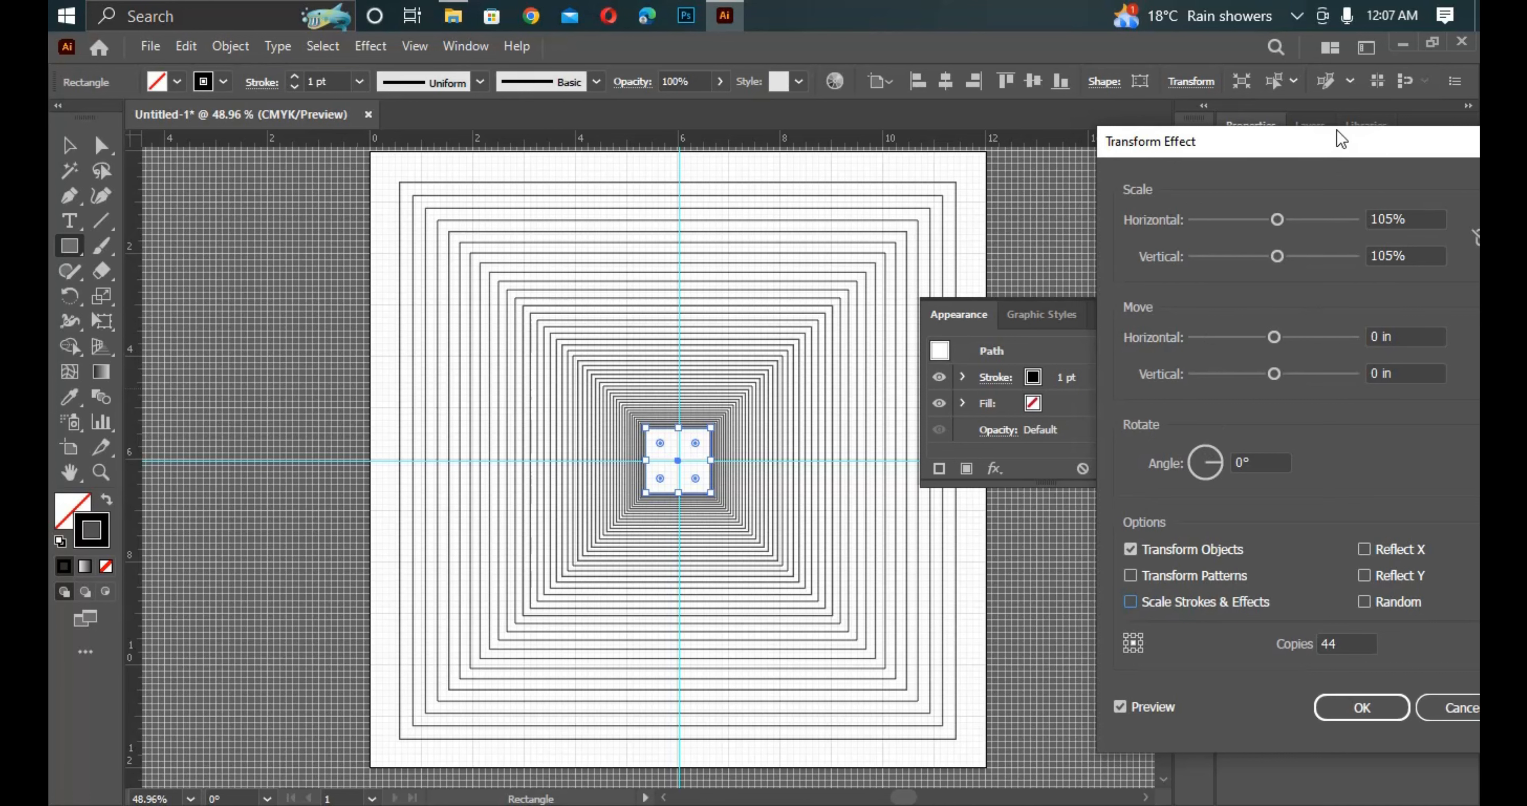
pyautogui.moveTo(1336, 135); pyautogui.dragTo(1096, 184)
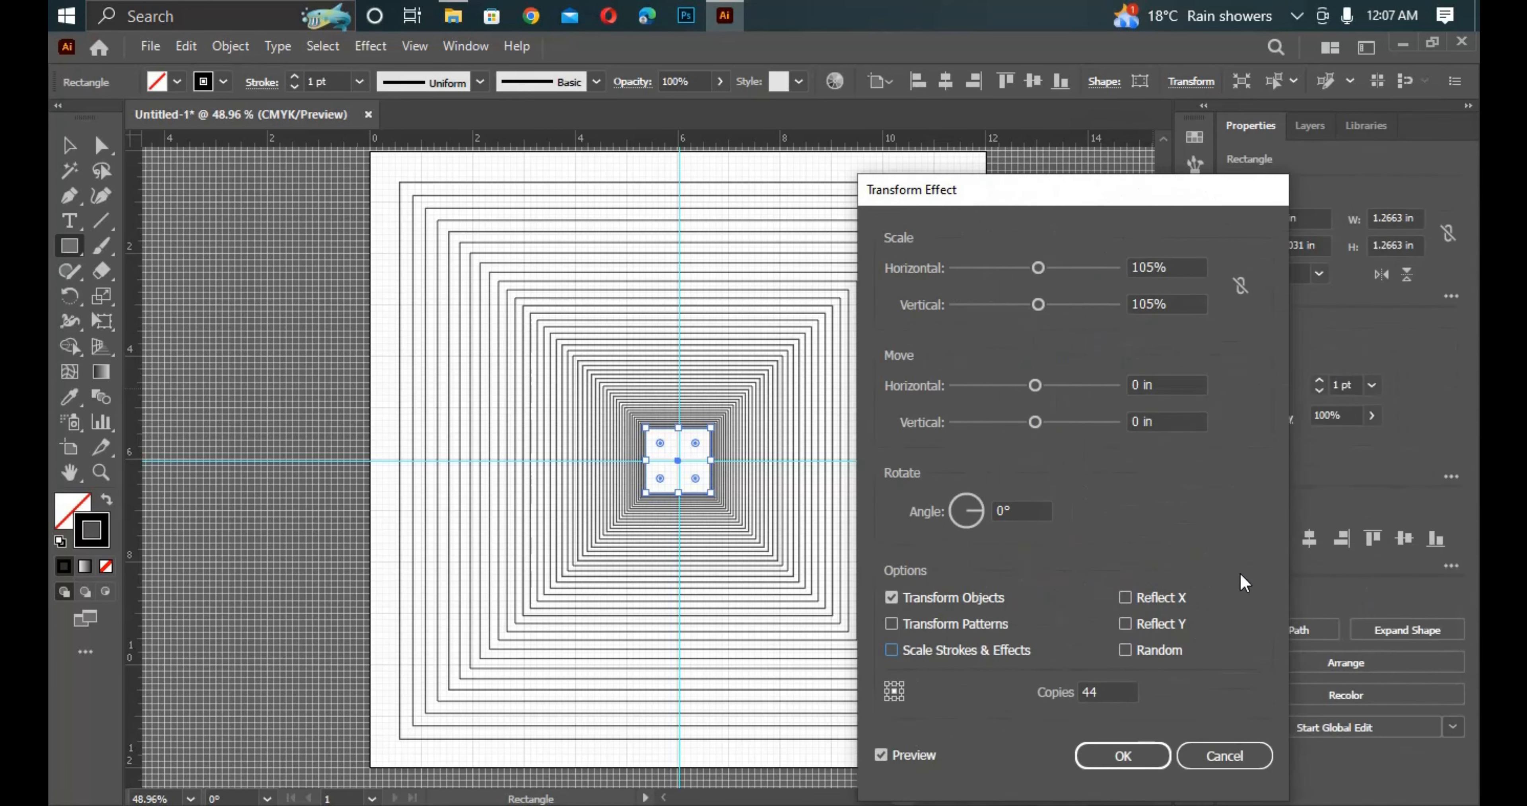
pyautogui.click(1110, 765)
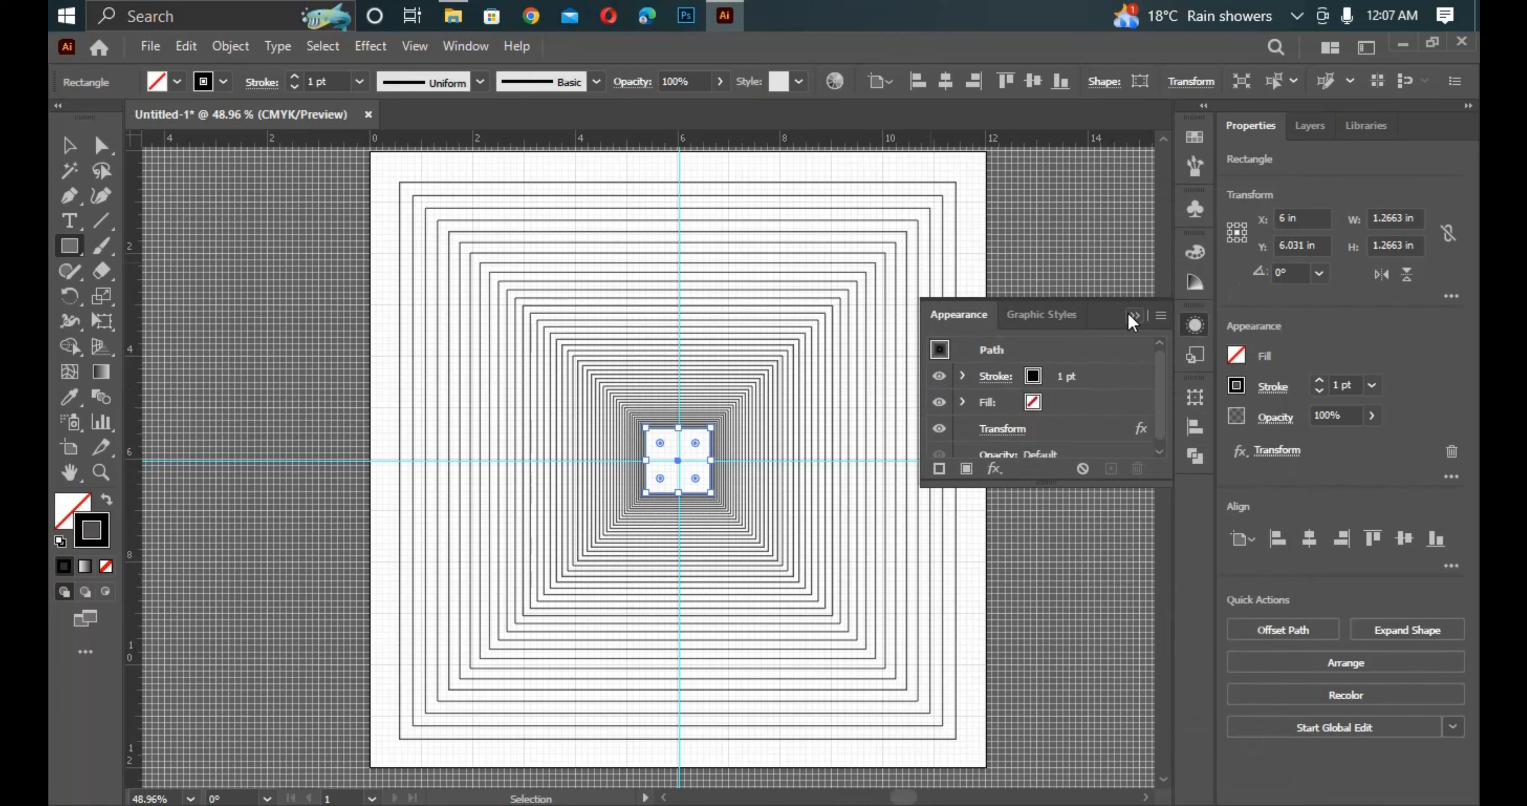
pyautogui.moveTo(1098, 316); pyautogui.dragTo(1381, 356)
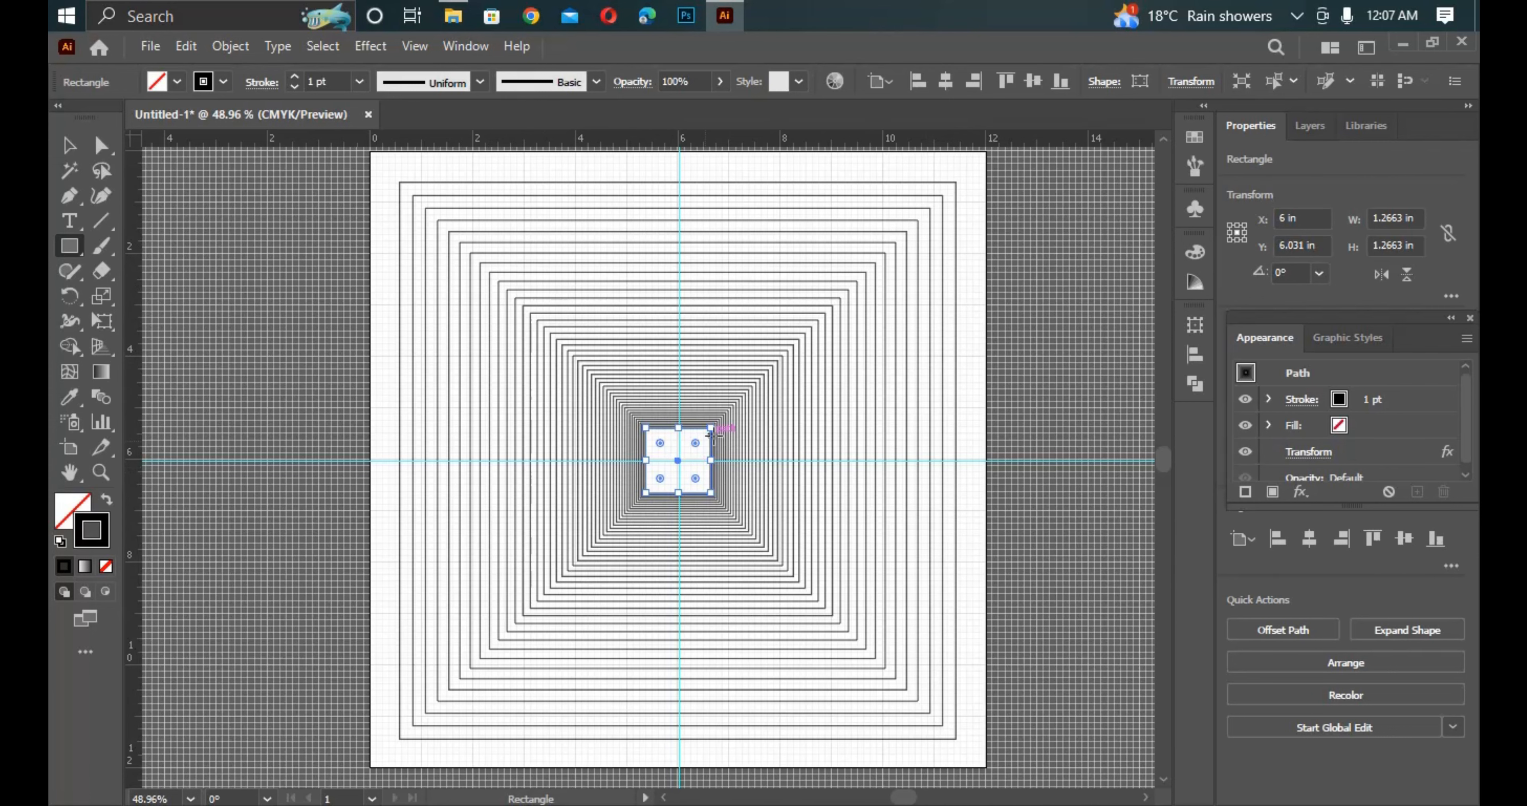
# Try to round the upper-right corner of the center square.
pyautogui.hotkey('ctrl', '+')
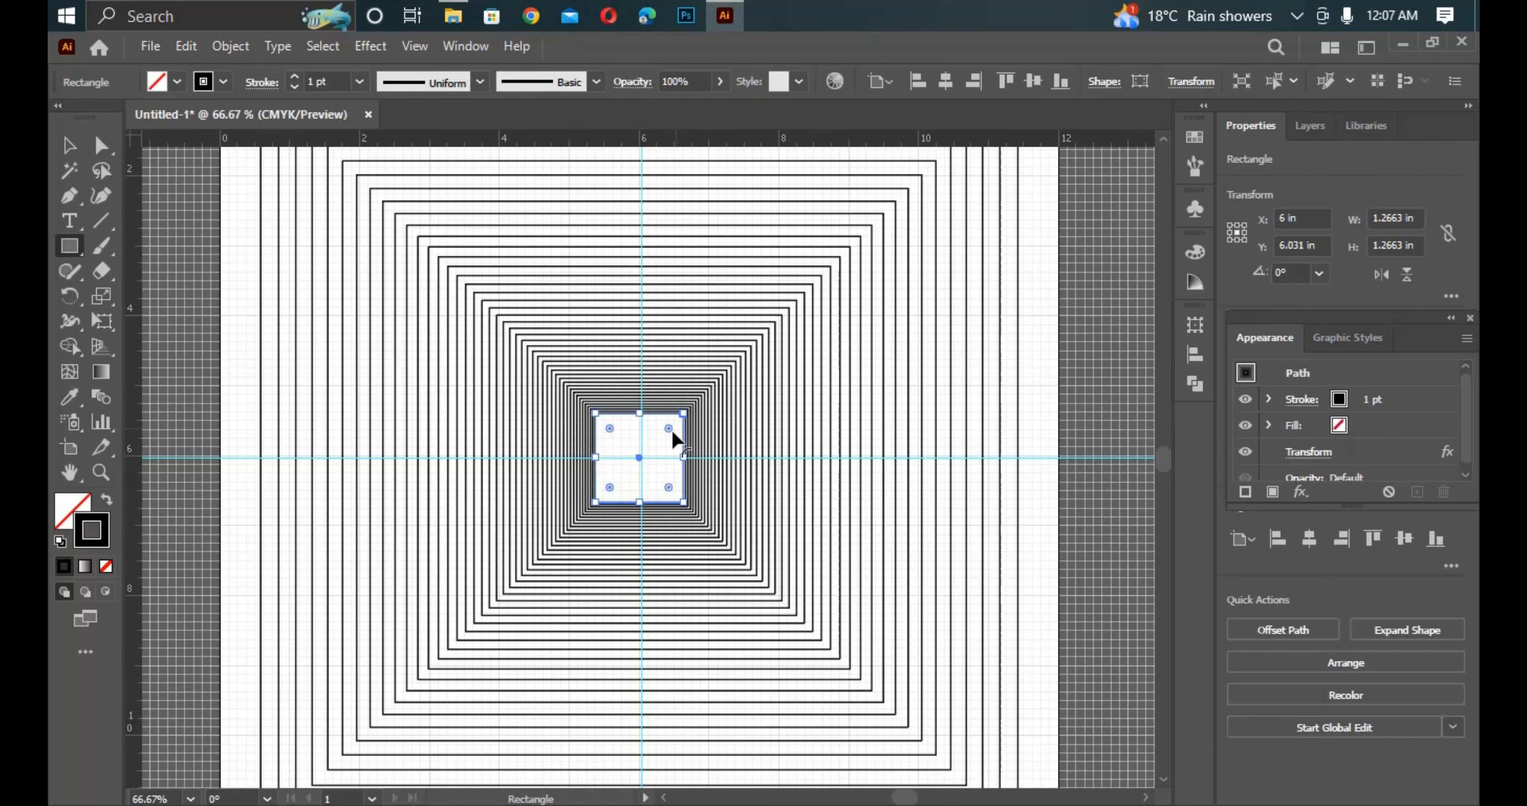
pyautogui.hotkey('ctrl', '-')
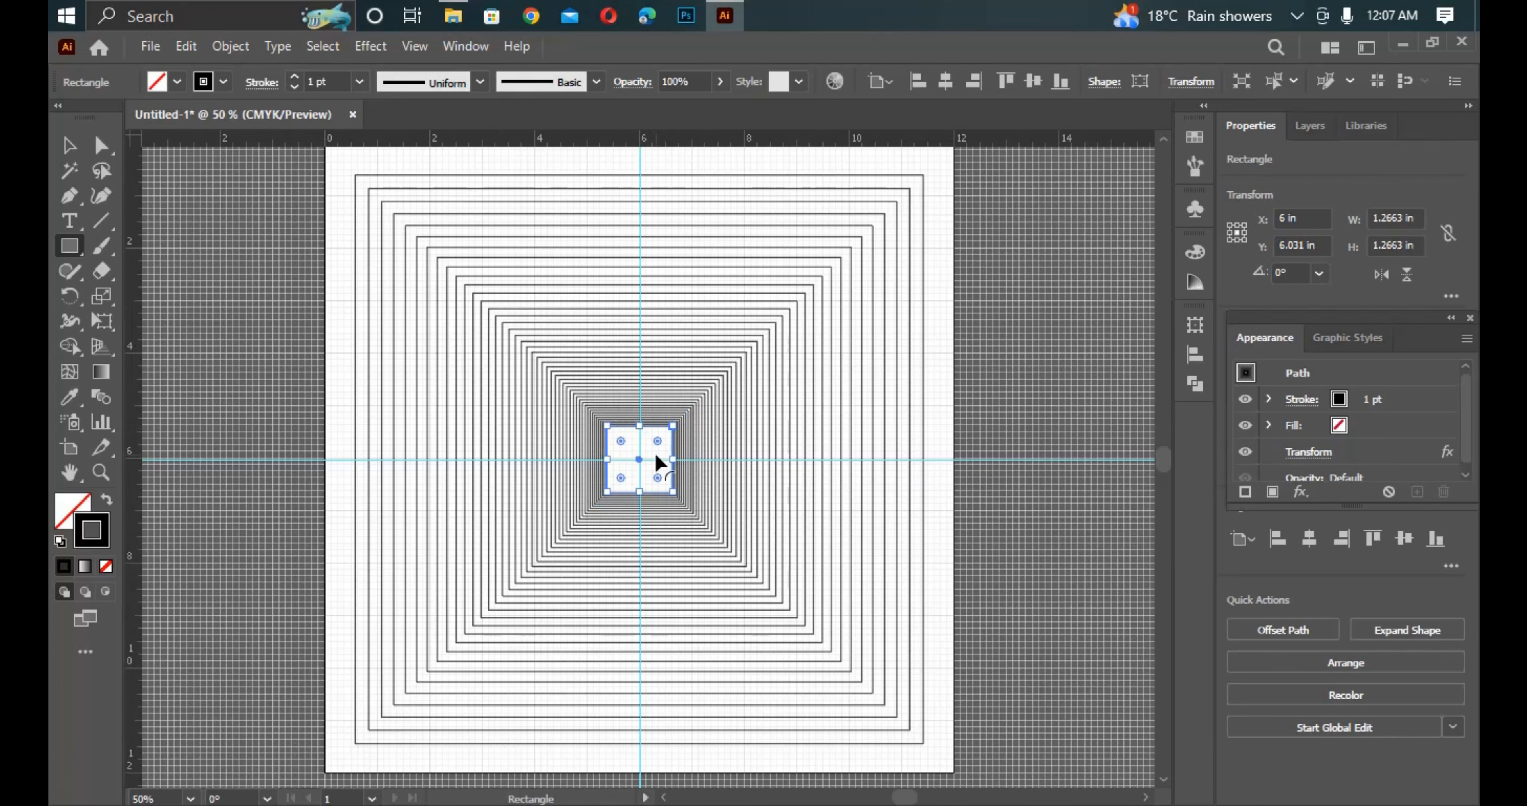
pyautogui.moveTo(657, 441)
pyautogui.mouseDown()
pyautogui.moveTo(634, 469)
pyautogui.moveTo(701, 428)
pyautogui.moveTo(647, 453)
pyautogui.moveTo(673, 428)
pyautogui.mouseUp()
pyautogui.click(663, 435)
pyautogui.moveTo(663, 436); pyautogui.dragTo(768, 354)
# Round the upper-left, lower-left and lower-right corners of the center square, keeping its upper-right corner sharp.
pyautogui.moveTo(621, 441)
pyautogui.mouseDown()
pyautogui.moveTo(609, 428)
pyautogui.moveTo(622, 450)
pyautogui.mouseUp()
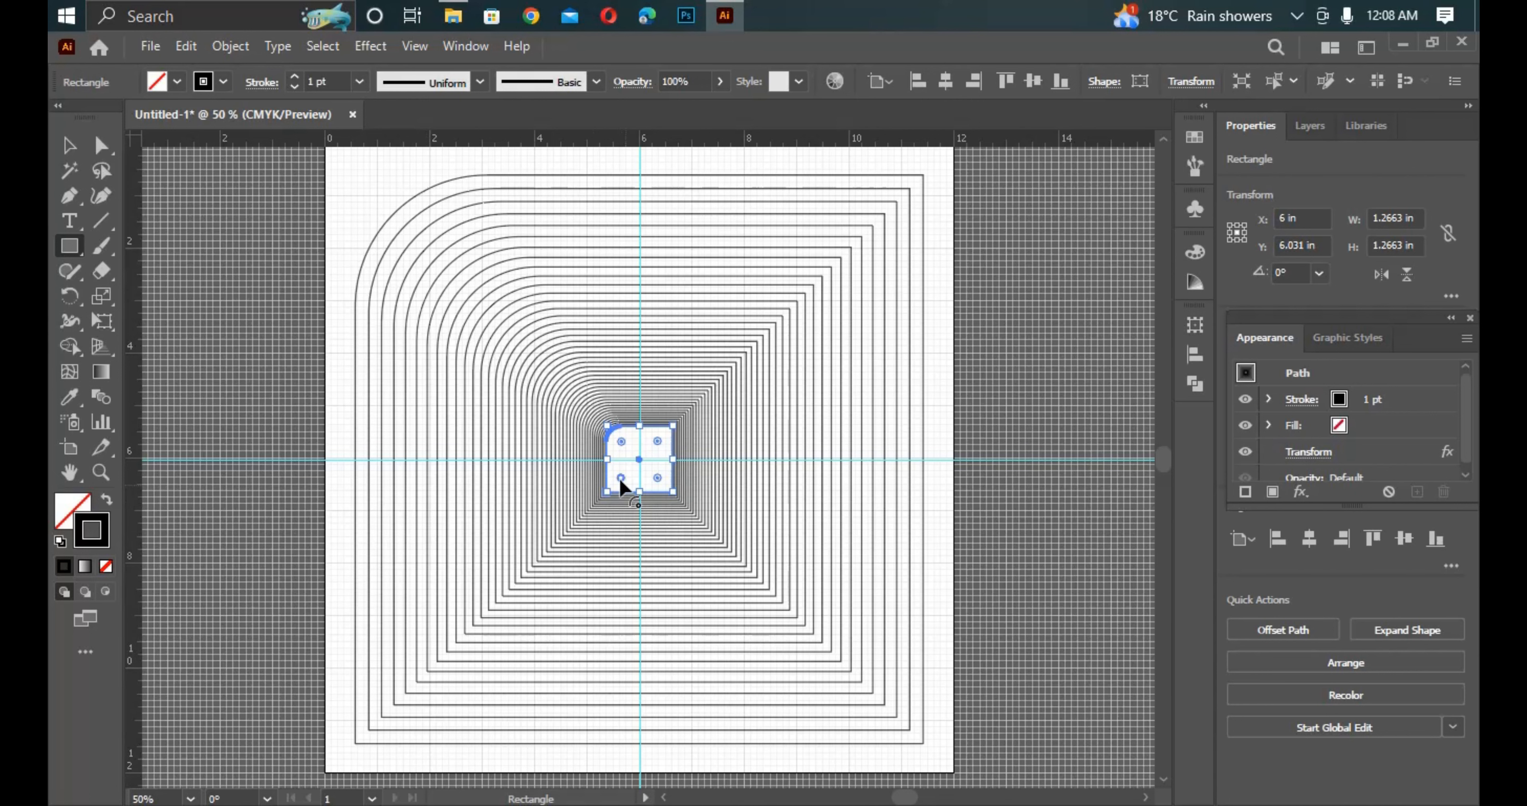
pyautogui.moveTo(622, 480); pyautogui.dragTo(625, 483)
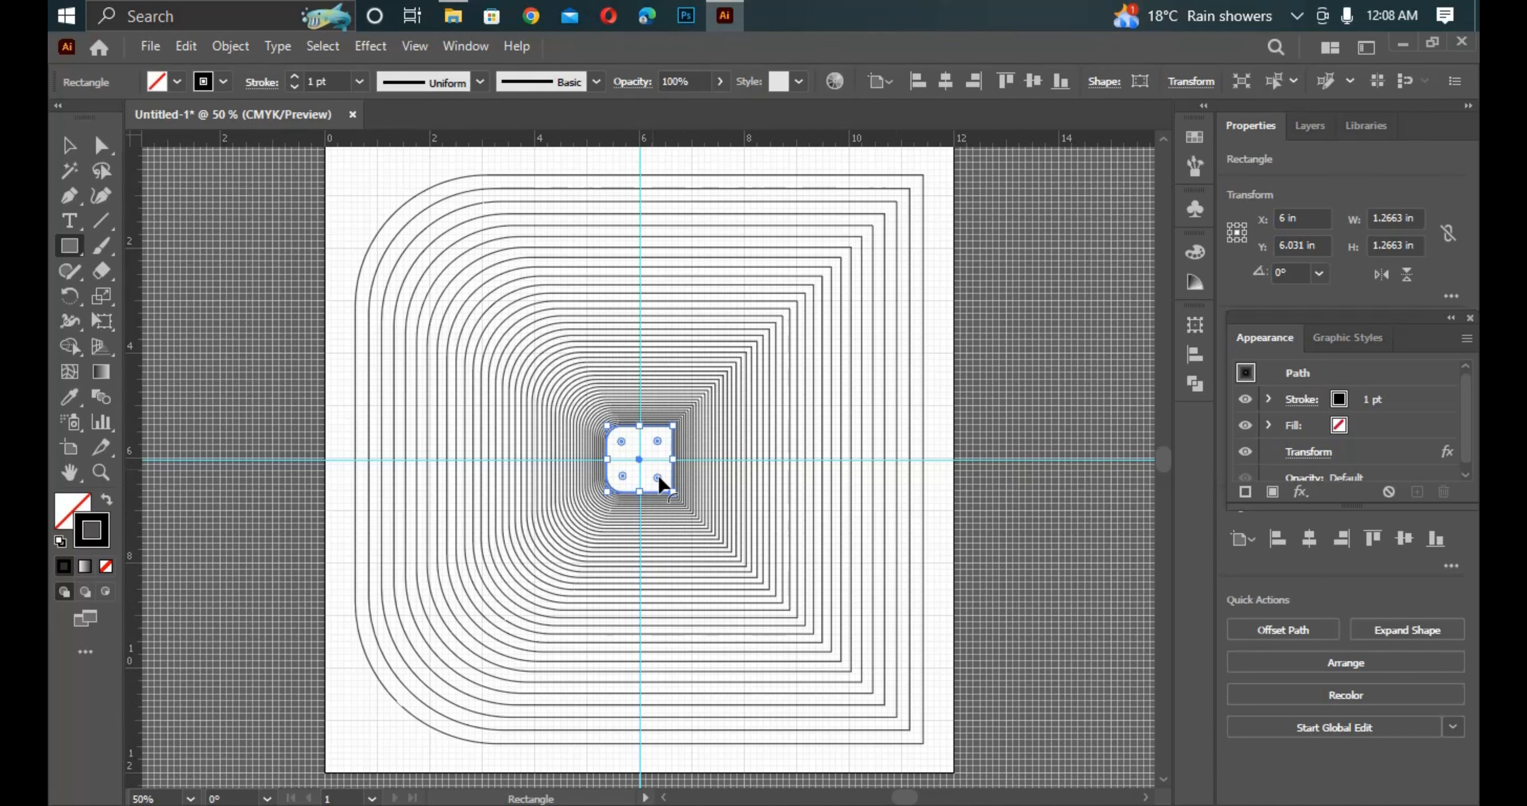
pyautogui.moveTo(659, 479); pyautogui.dragTo(664, 488)
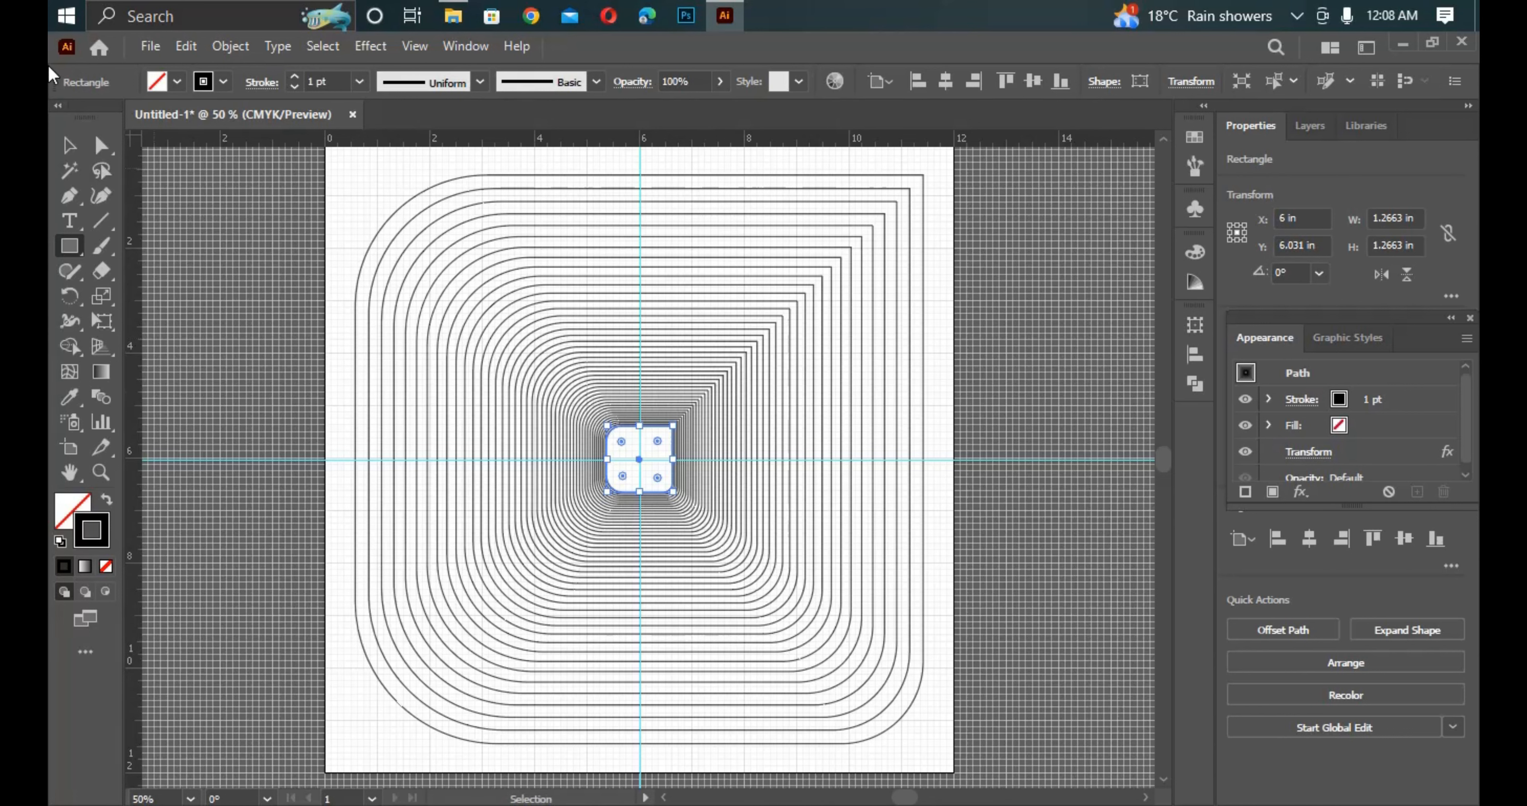
# Fill the square with the yellow-to-red linear gradient swatch.
pyautogui.click(158, 82)
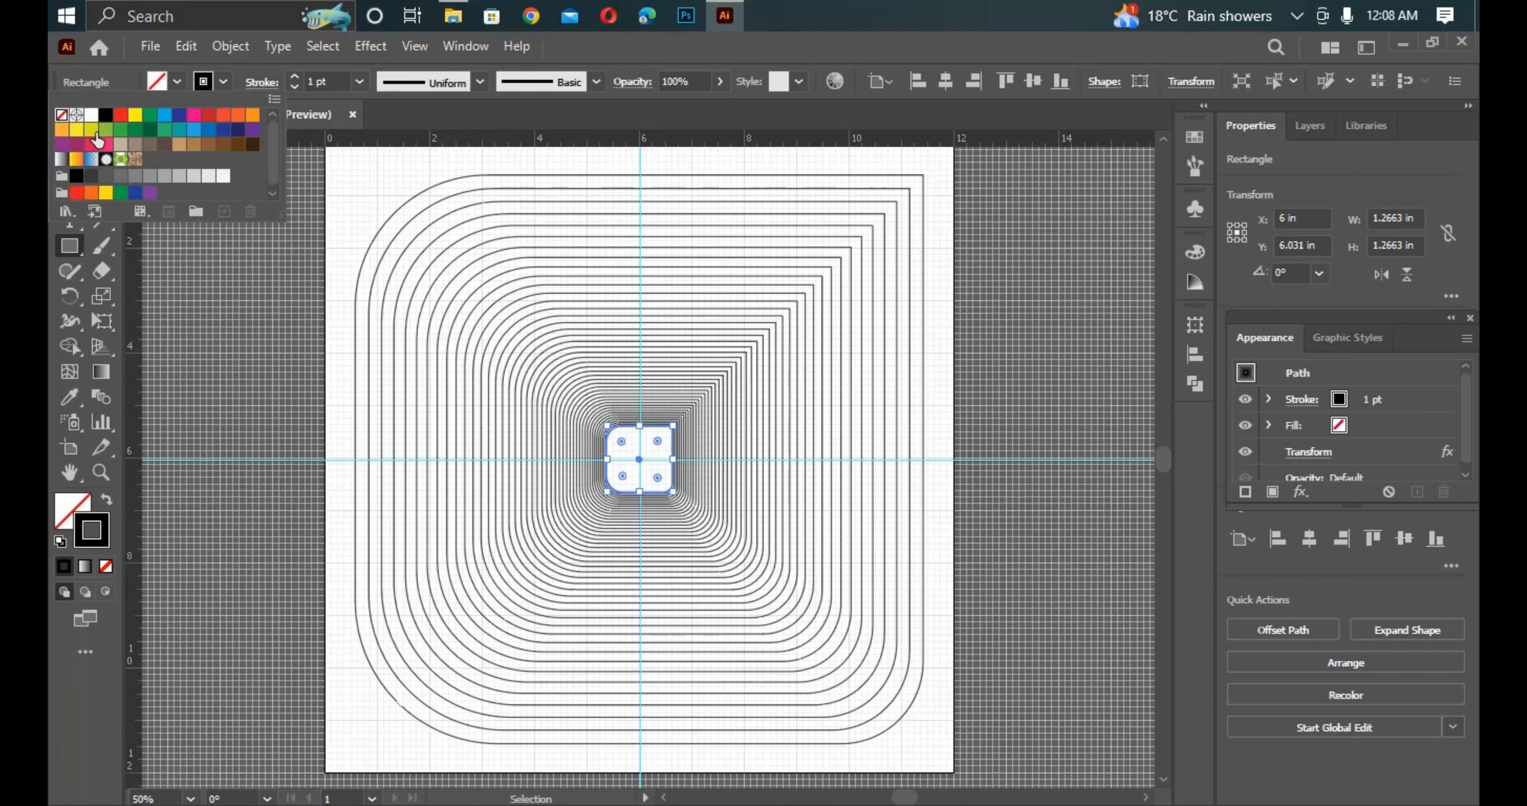
pyautogui.click(77, 160)
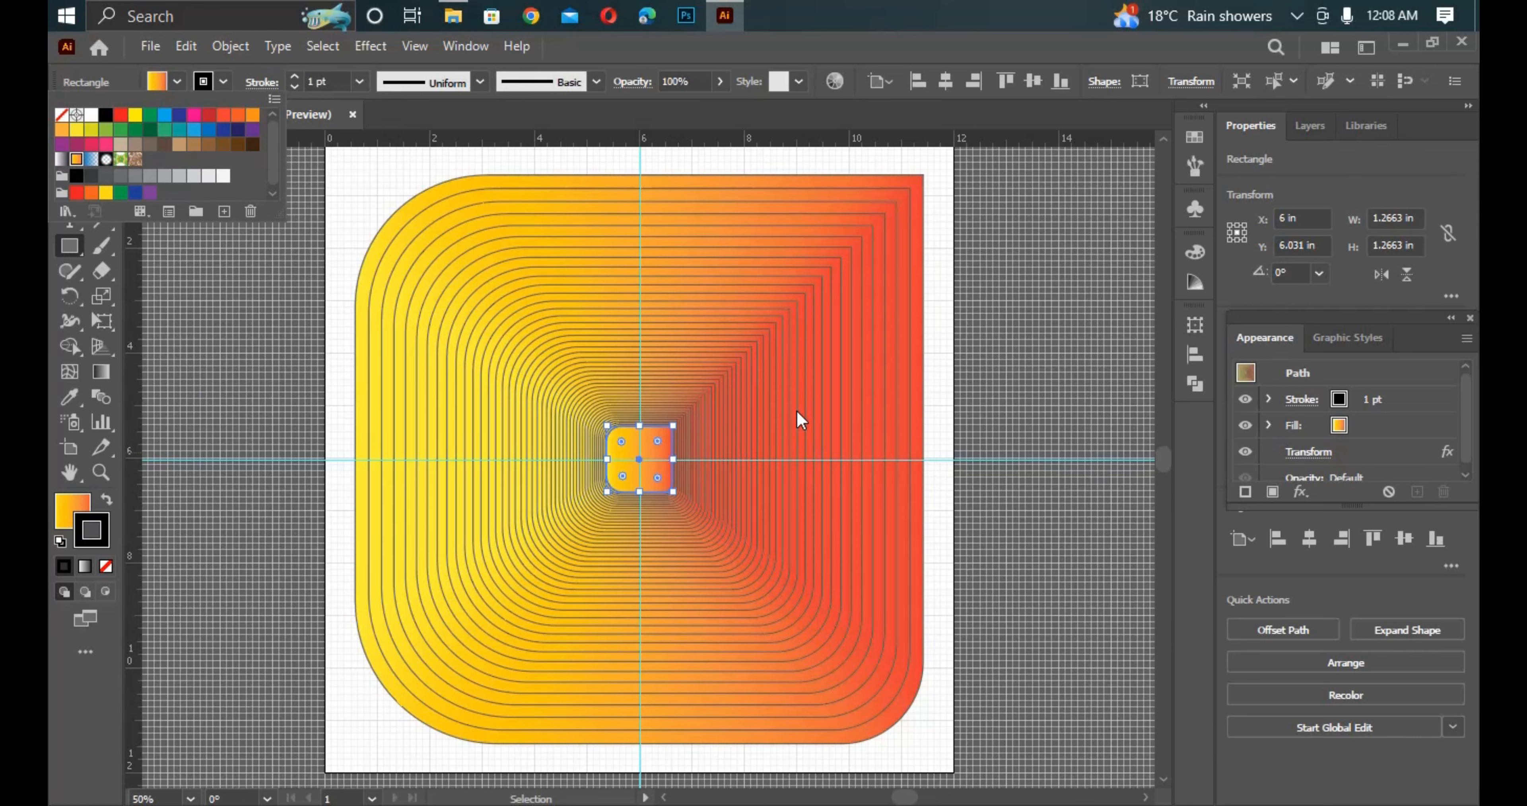
# View the artwork in Presentation Mode, and return to the normal screen mode.
pyautogui.click(81, 625)
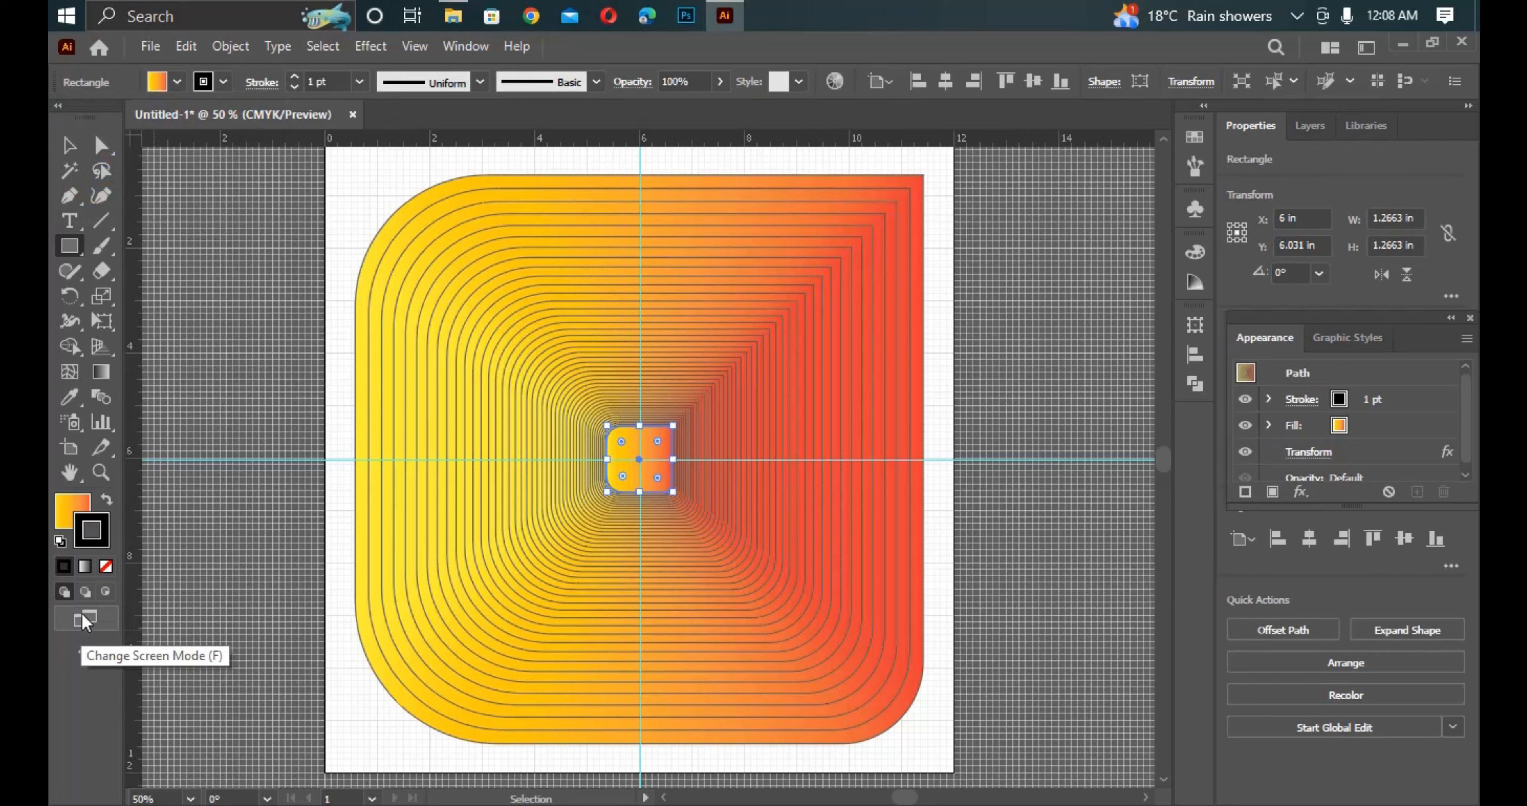
pyautogui.click(82, 627)
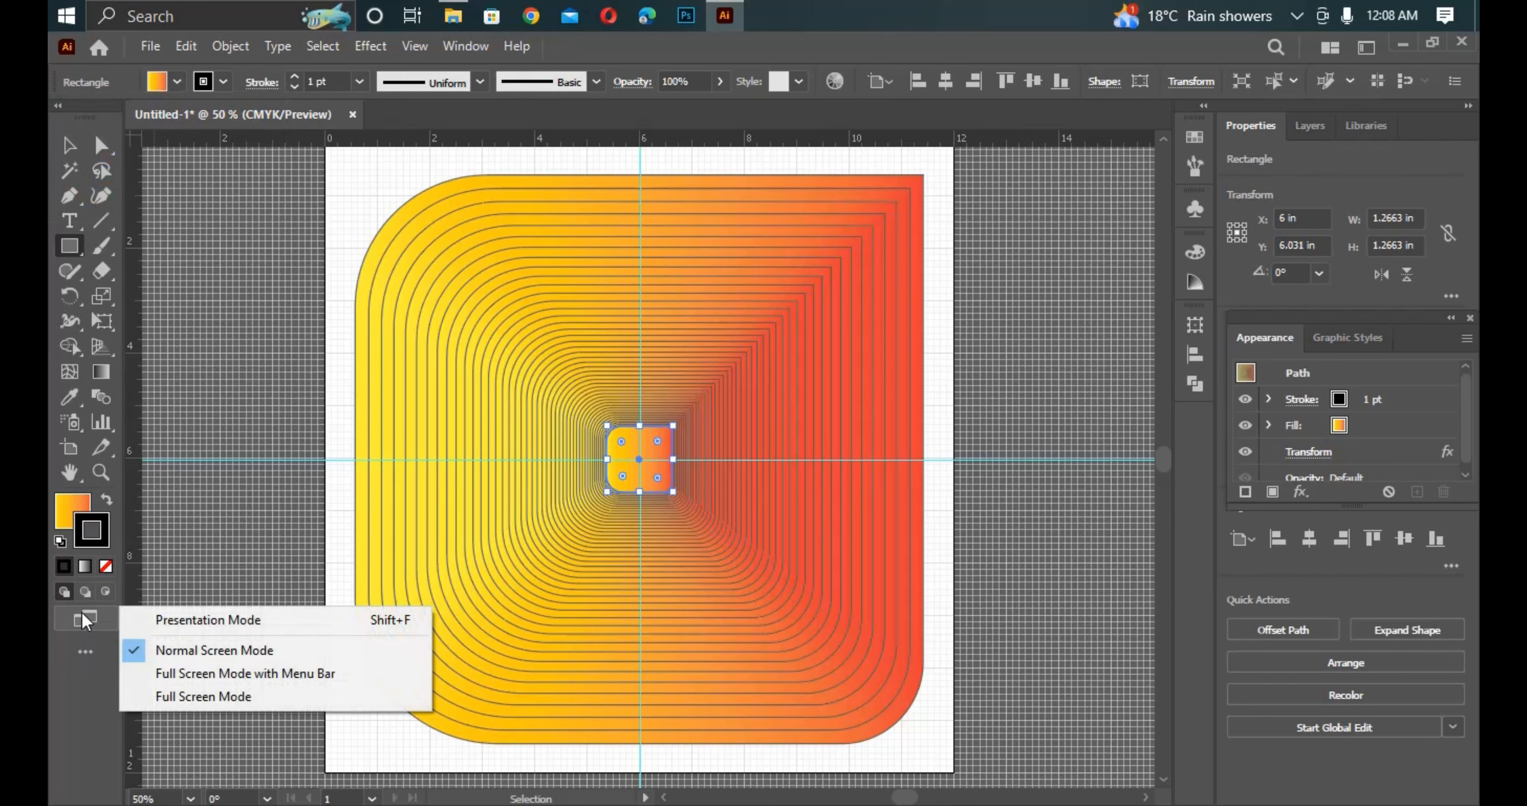
pyautogui.click(205, 619)
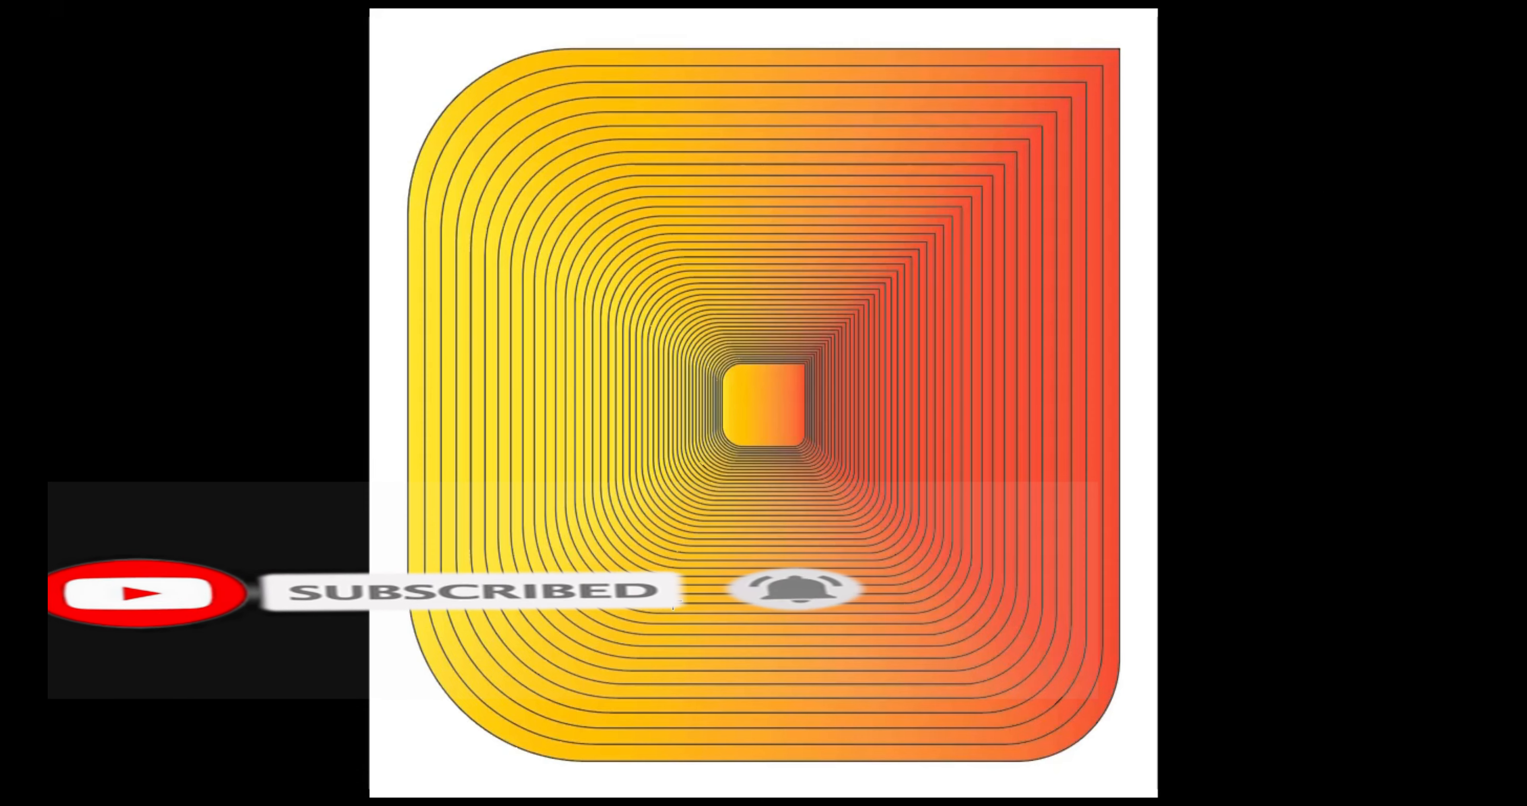
pyautogui.press('Escape')
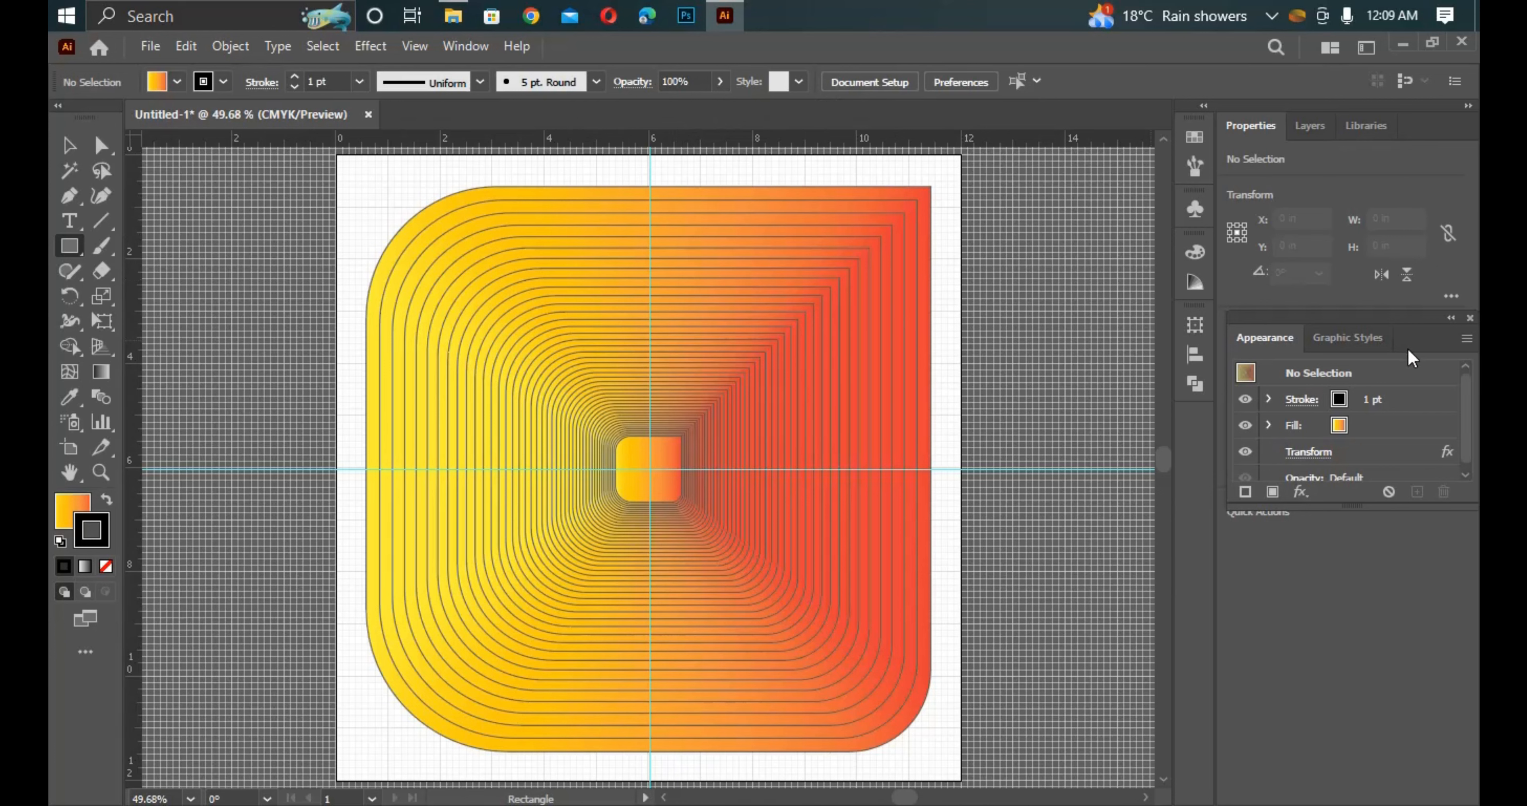
# Try to raise the Transform effect's copies to 46 with nothing selected on the artboard.
pyautogui.moveTo(1421, 339); pyautogui.dragTo(1205, 350)
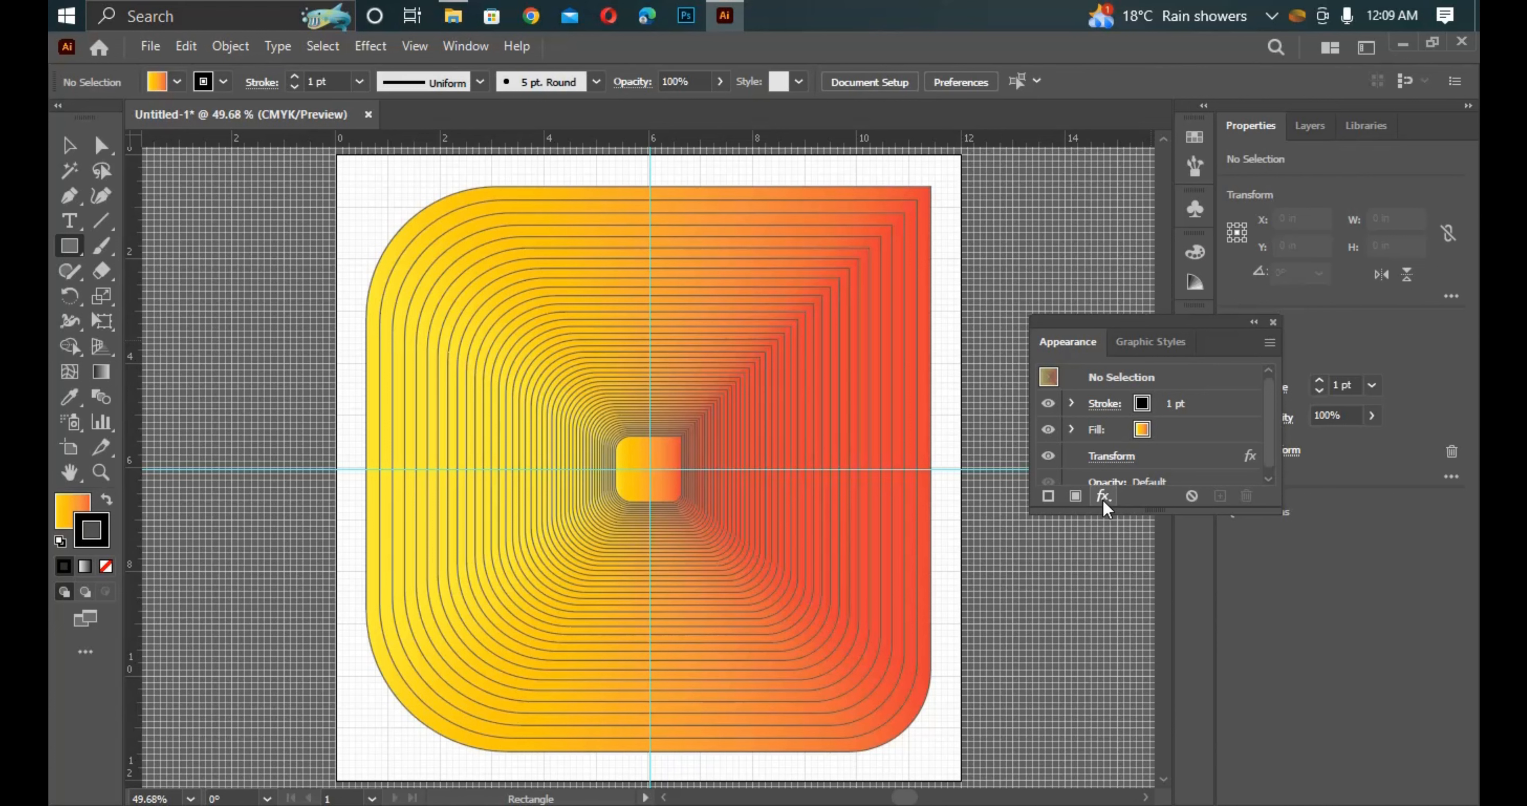
pyautogui.click(1110, 465)
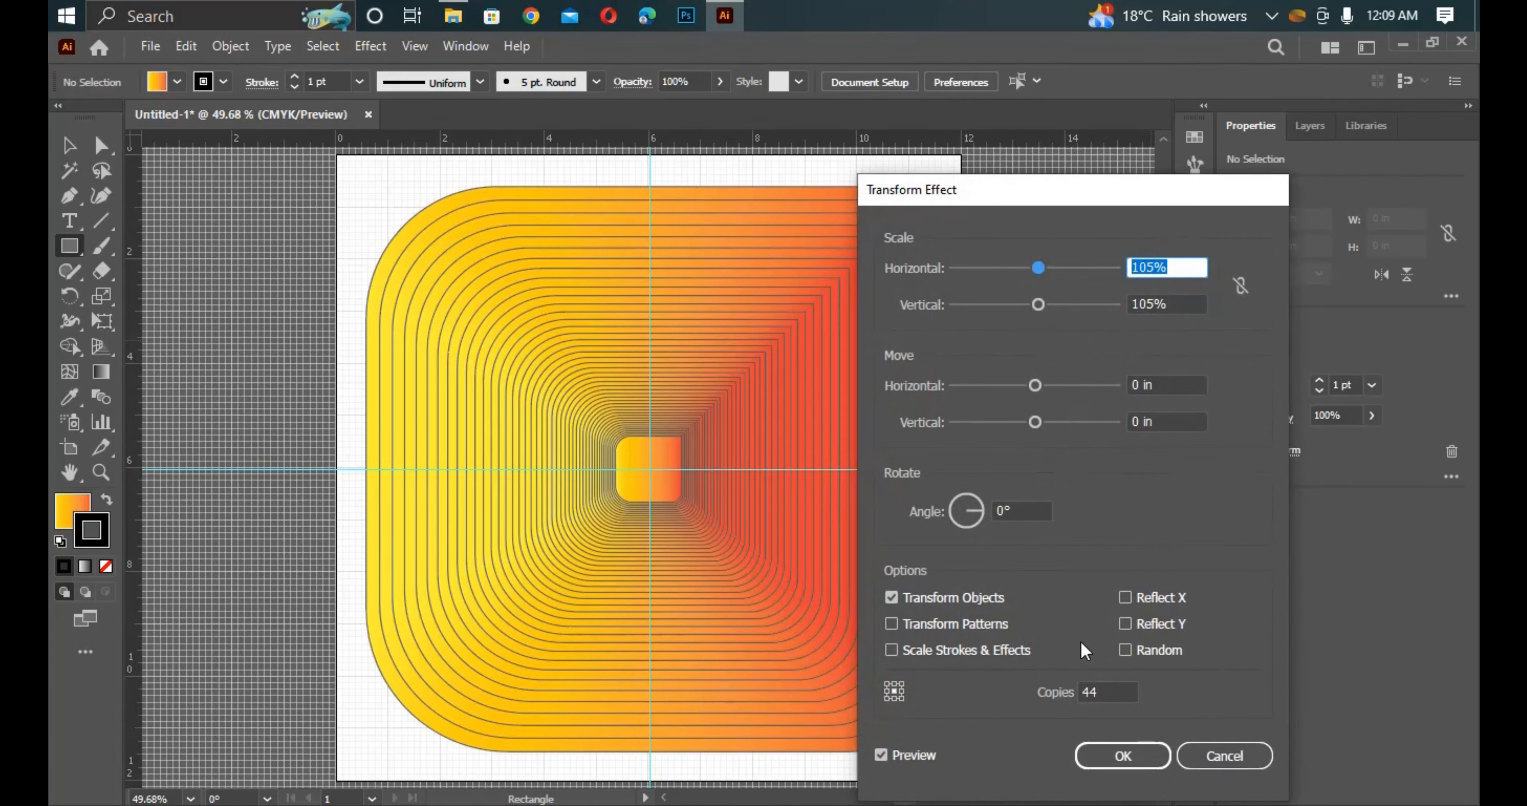
pyautogui.moveTo(1024, 535); pyautogui.dragTo(1196, 507)
pyautogui.click(1196, 483)
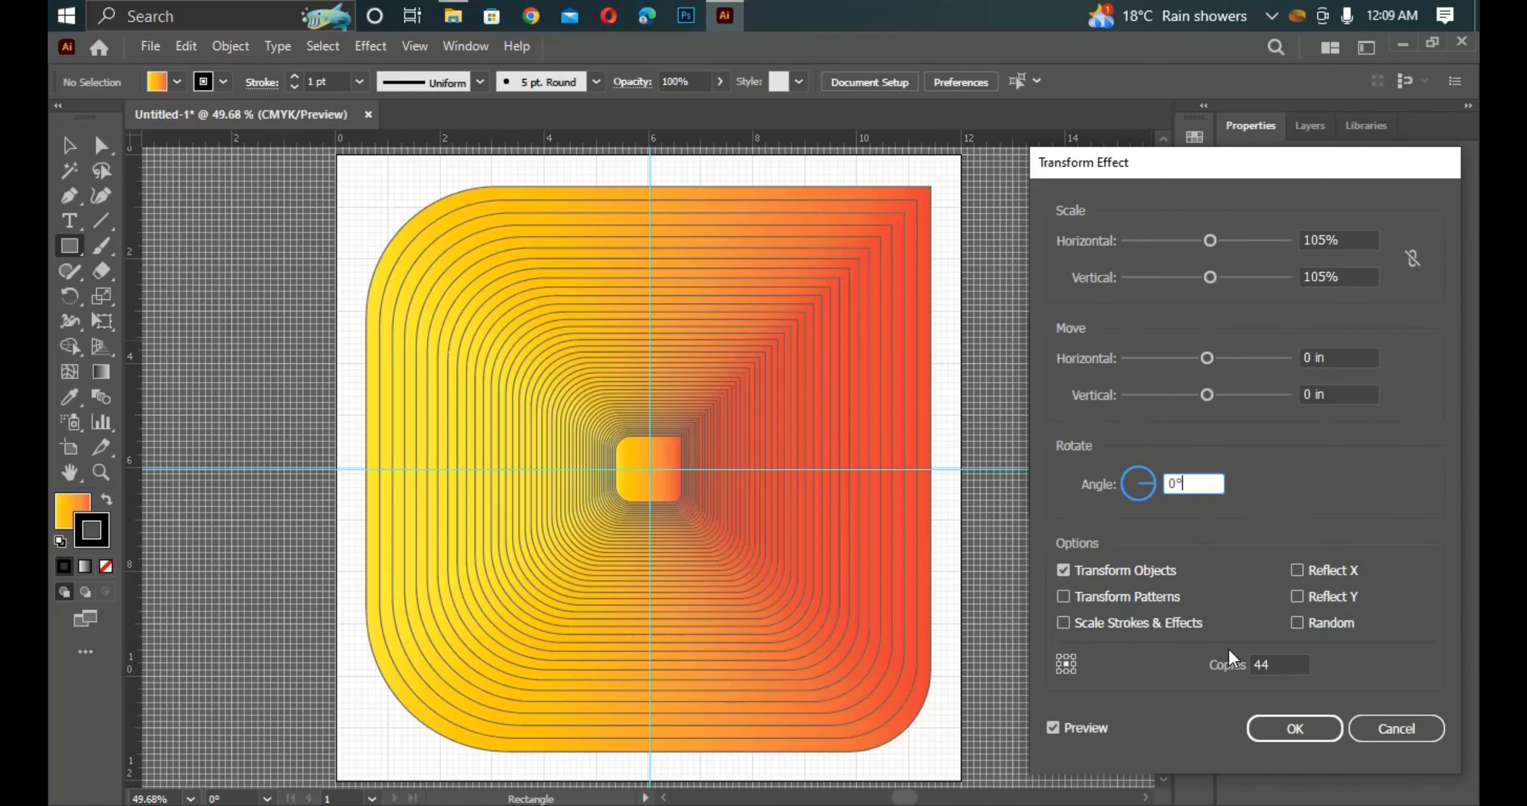
pyautogui.click(1278, 662)
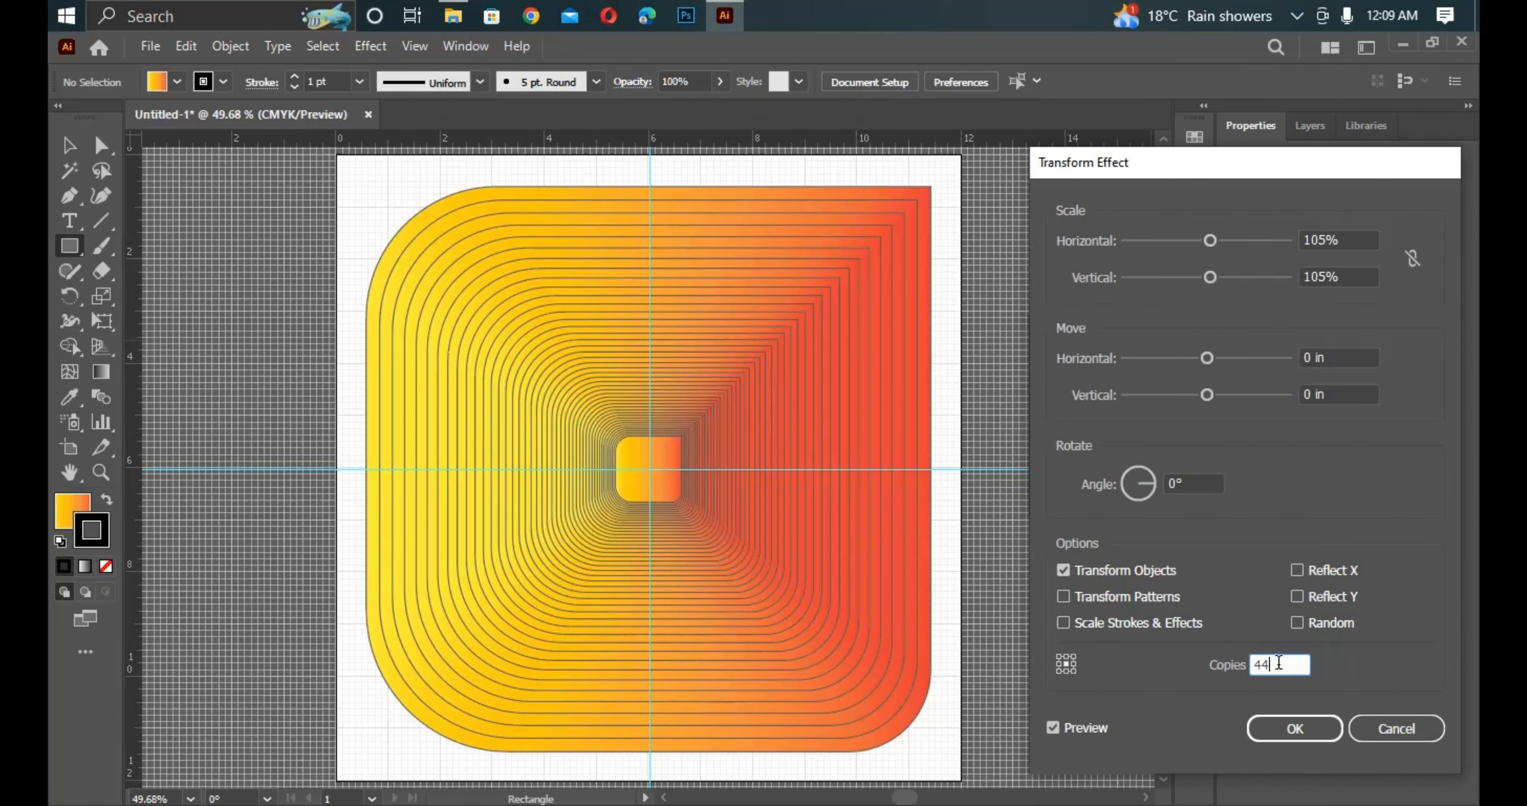
pyautogui.scroll(4, 1279, 662)
pyautogui.press('Down')
pyautogui.press('Down')
pyautogui.click(1295, 728)
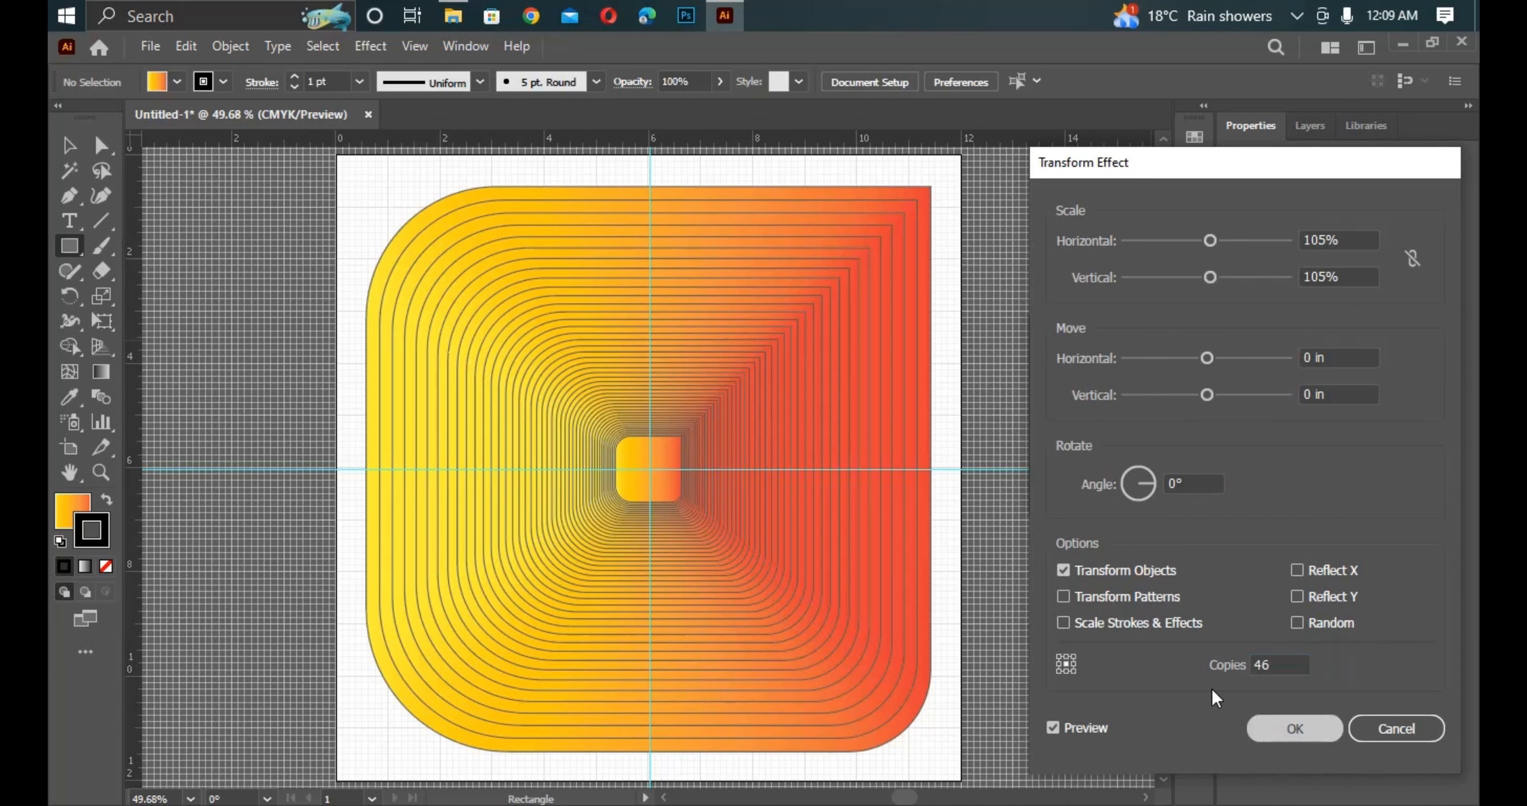
pyautogui.click(657, 501)
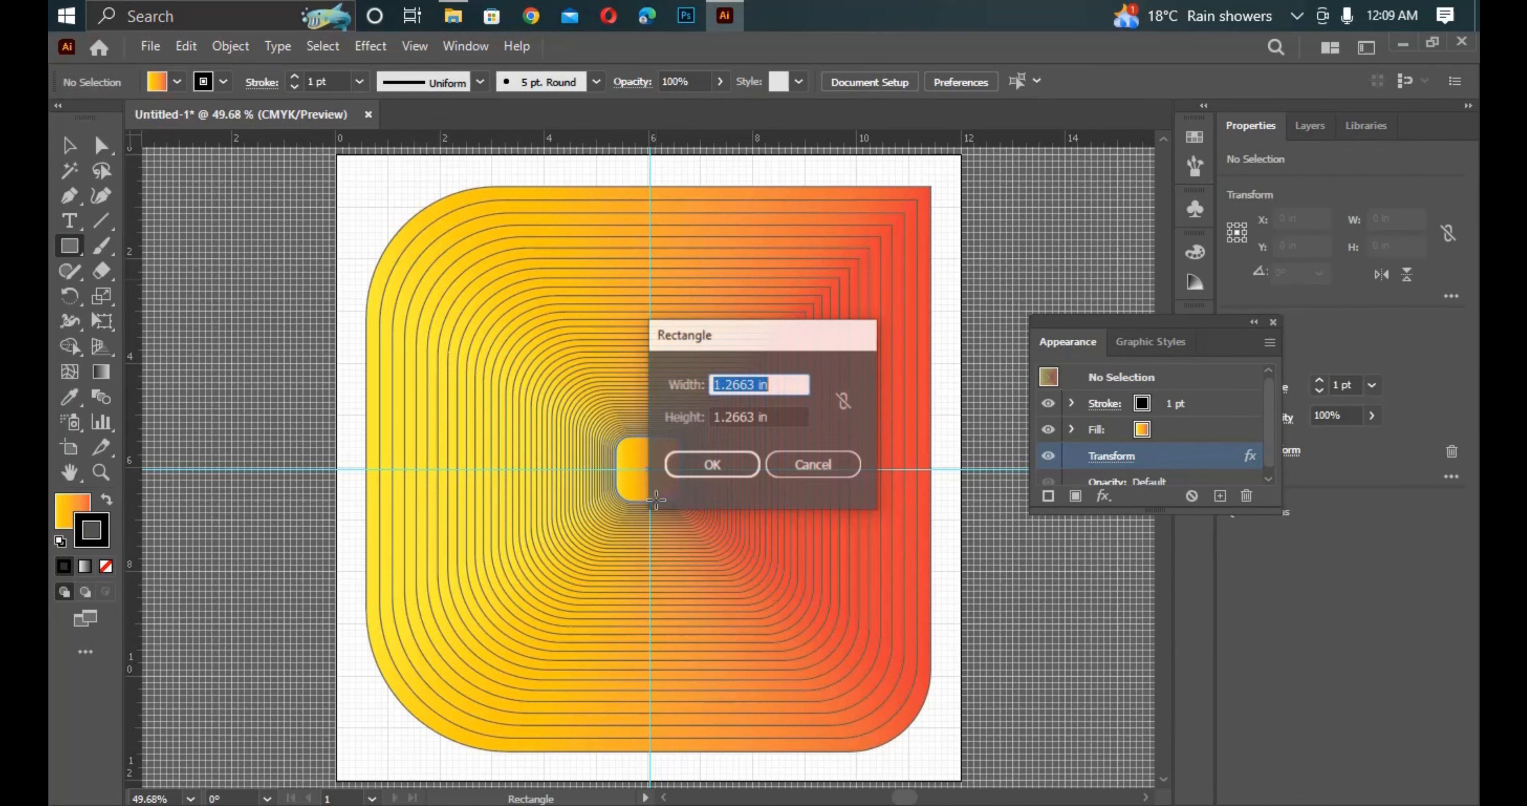
pyautogui.click(817, 466)
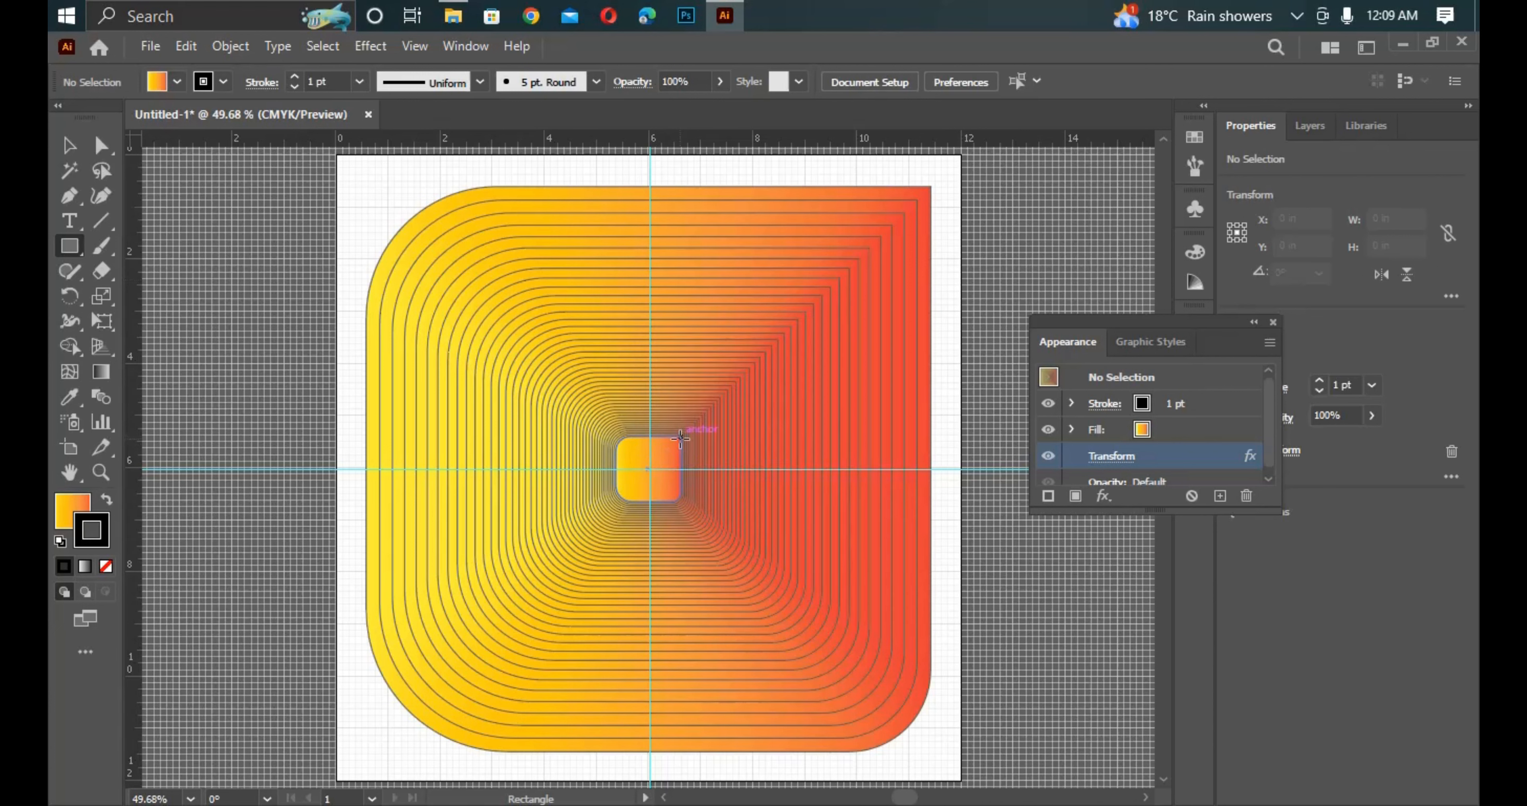
pyautogui.click(681, 437)
pyautogui.click(813, 465)
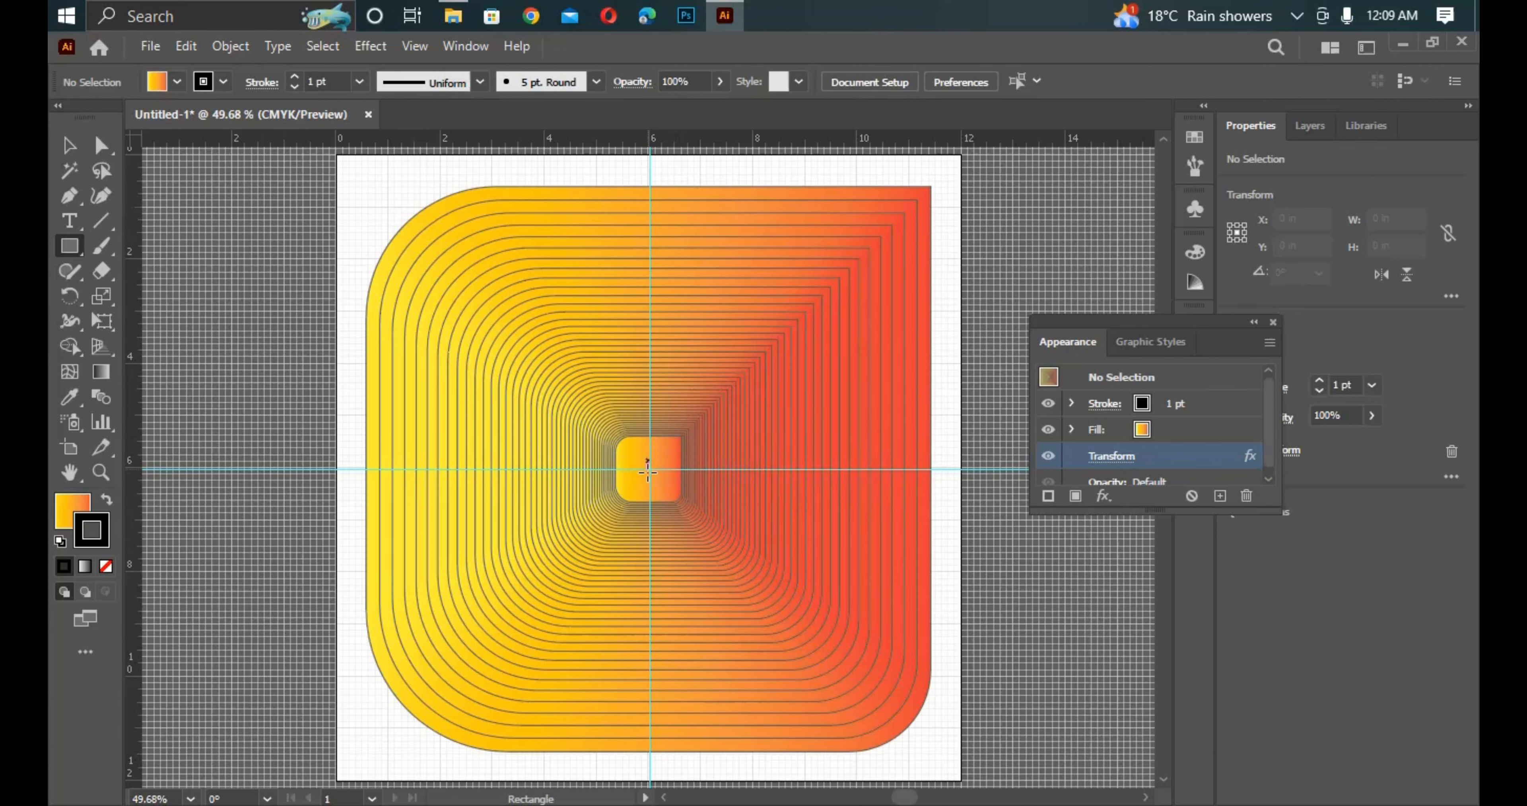
# Select the center square and set its Transform effect to 42 copies, after comparing lower and higher counts.
pyautogui.press('v')
pyautogui.click(667, 465)
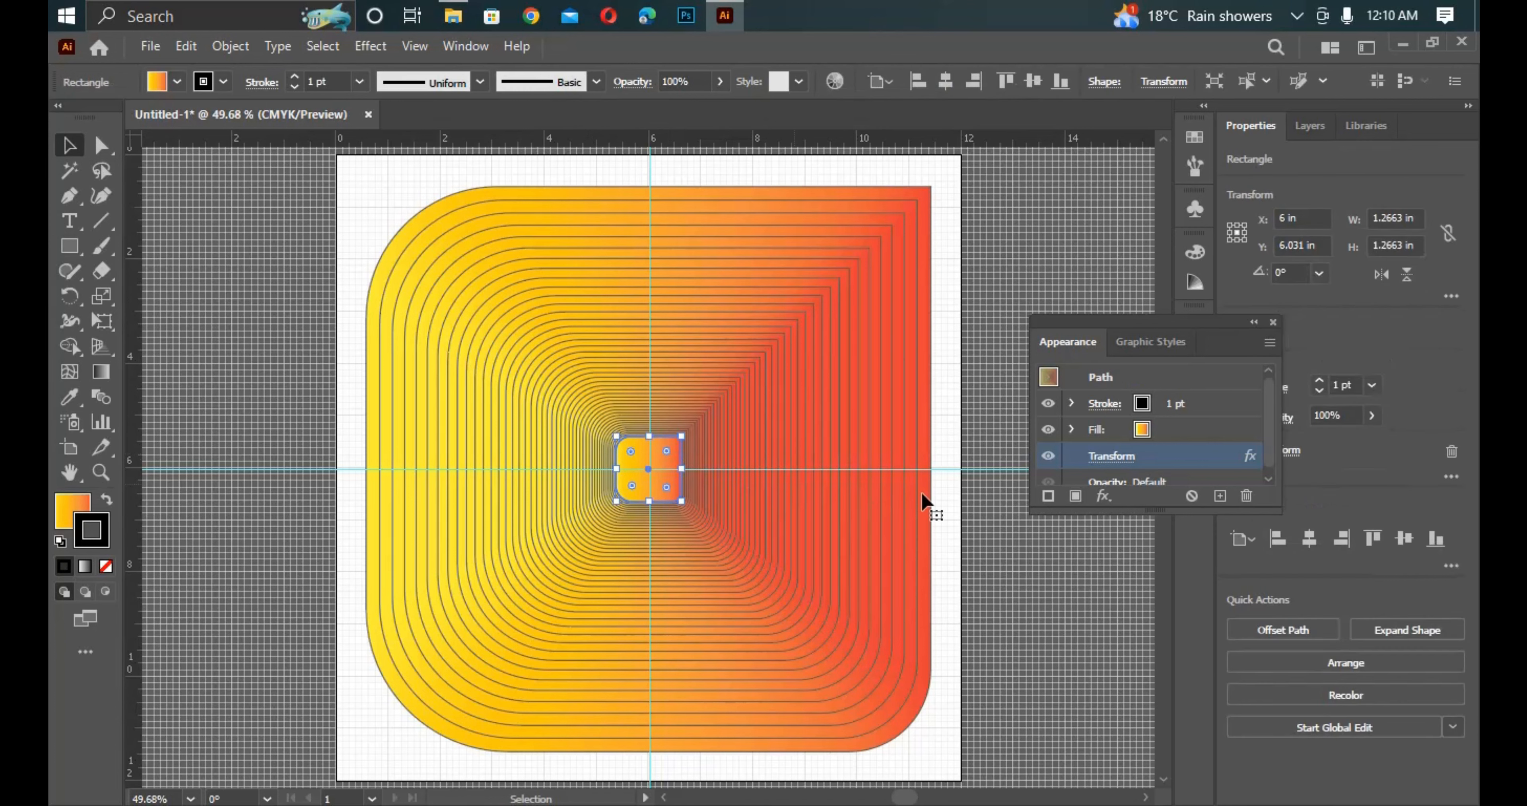
pyautogui.click(1125, 460)
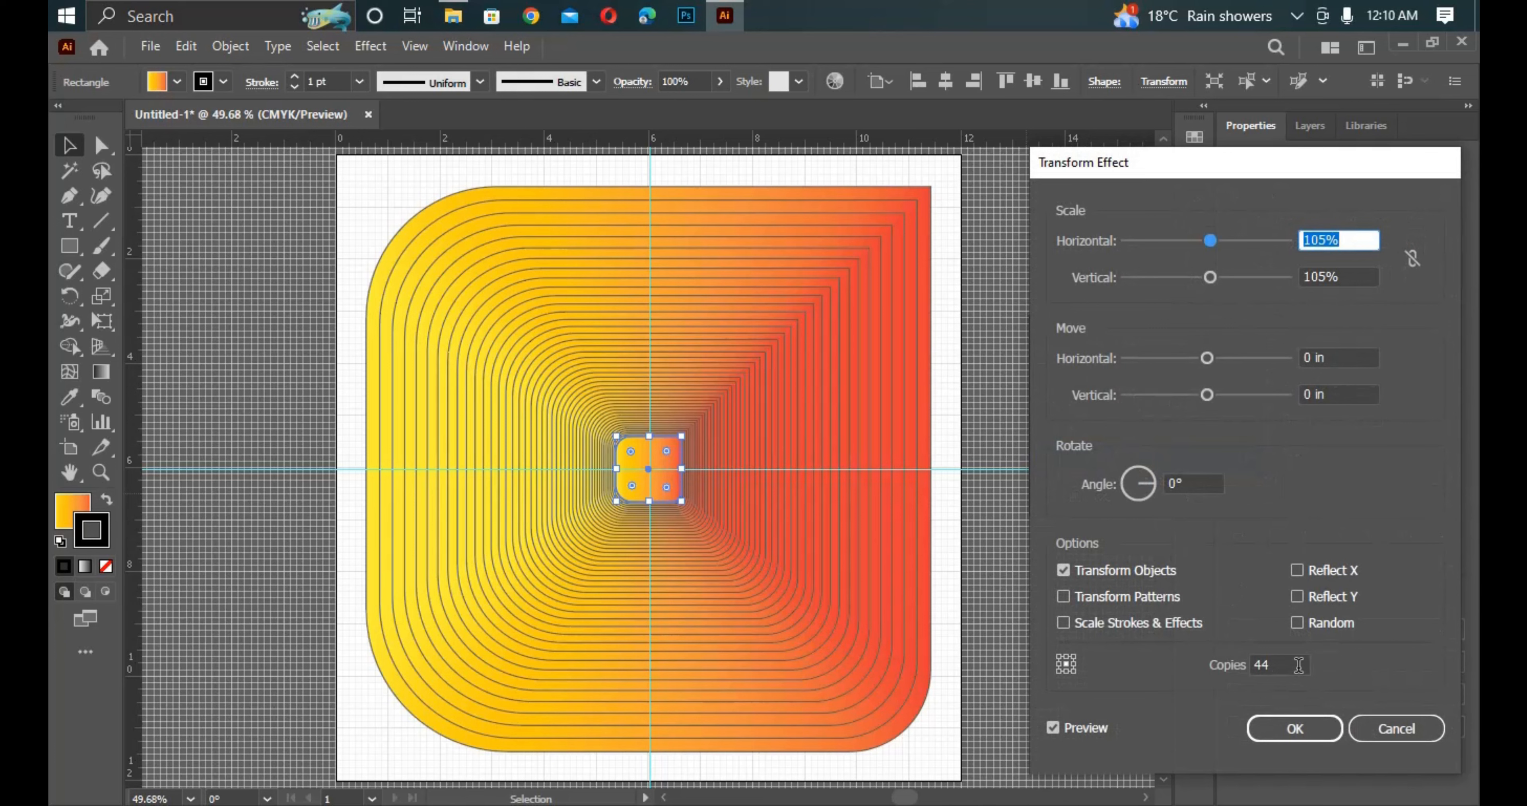
pyautogui.click(1280, 665)
pyautogui.press('Up')
pyautogui.press('Up')
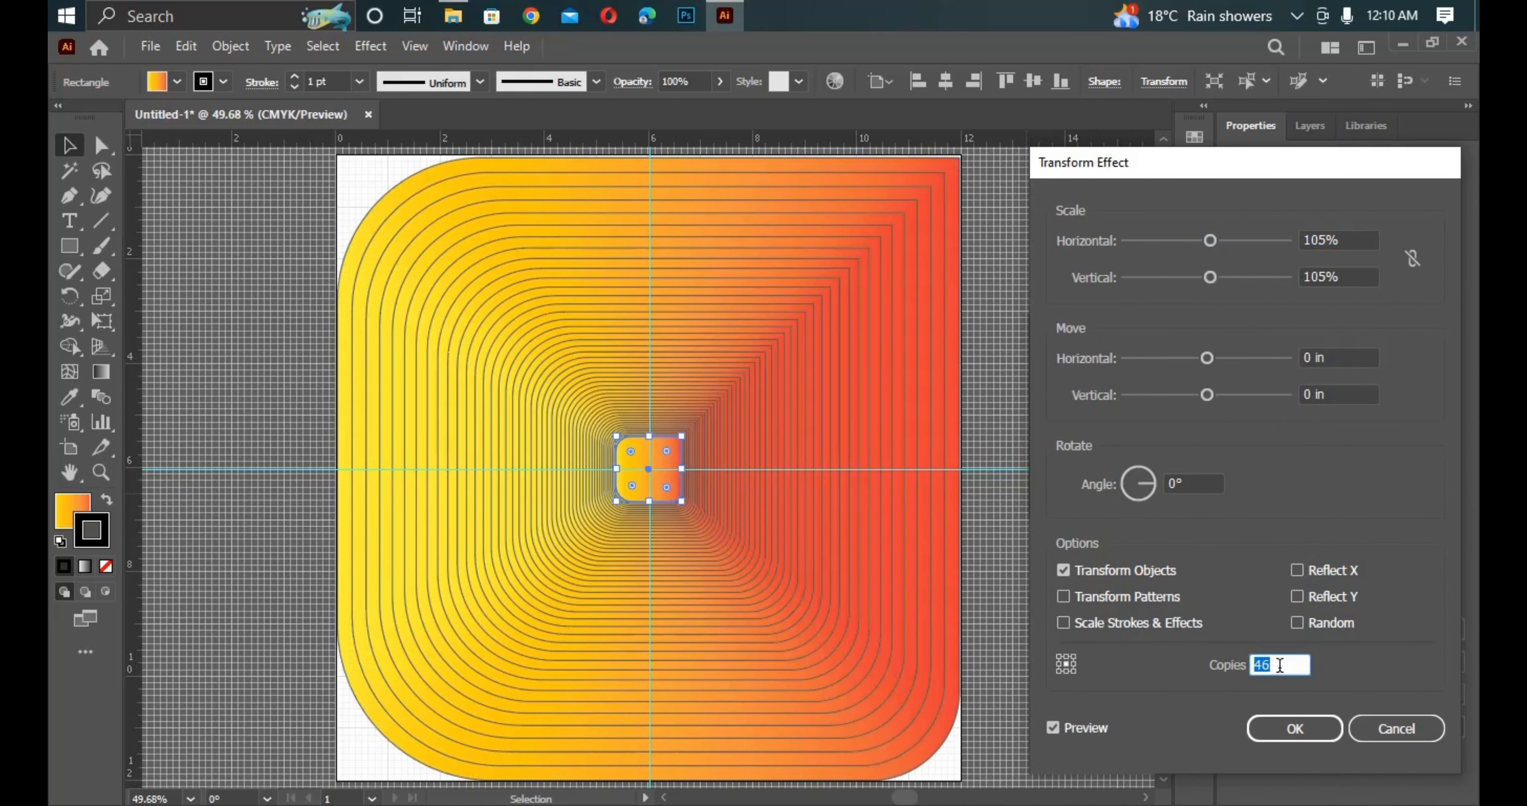
pyautogui.press('Down')
pyautogui.press('Down')
pyautogui.press('Down')
pyautogui.press('Down')
pyautogui.press('Down')
pyautogui.press('Down')
pyautogui.press('Down')
pyautogui.press('Down')
pyautogui.press('Down')
pyautogui.press('Down')
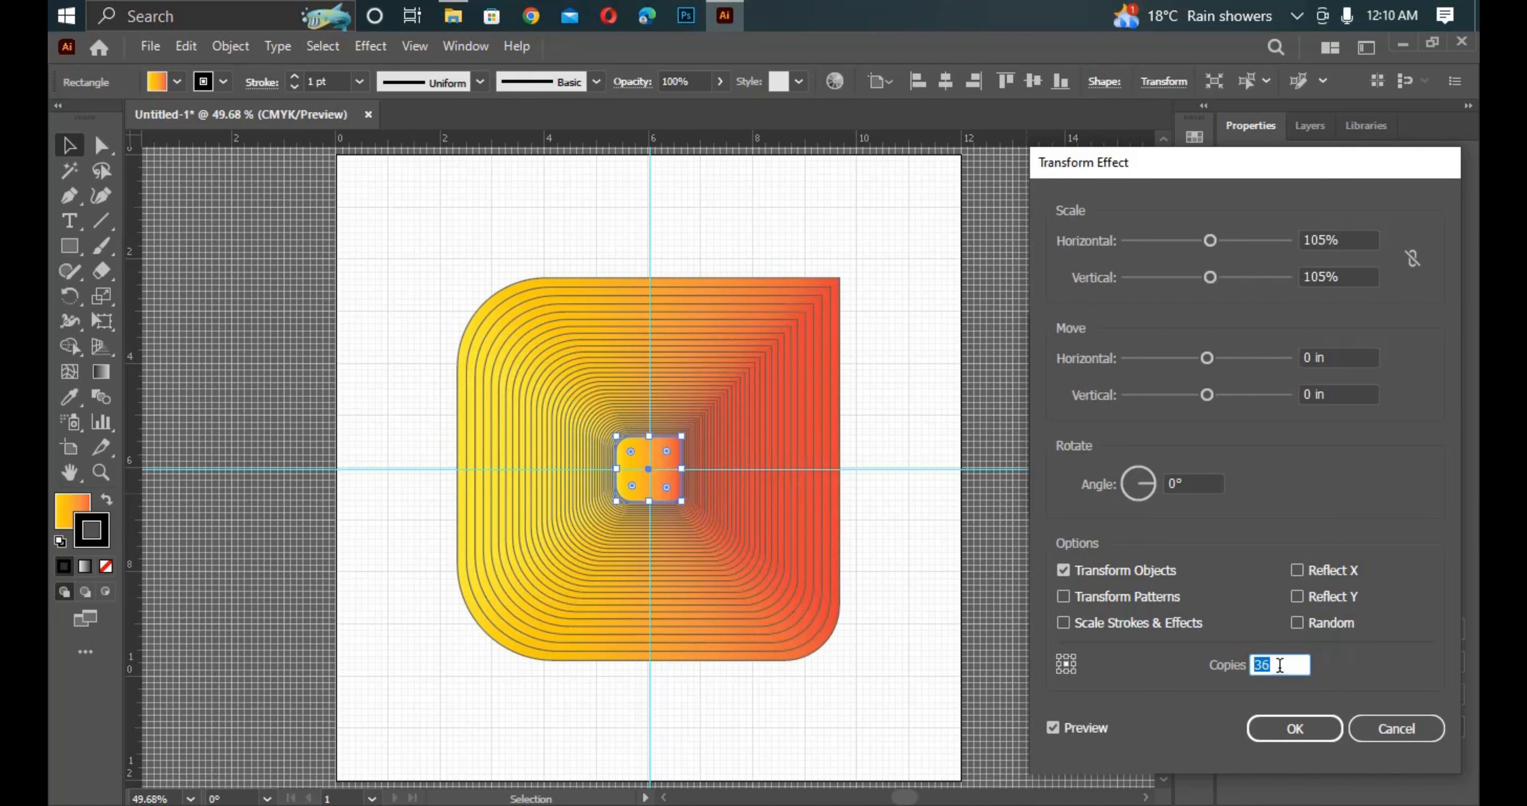
pyautogui.press('Up')
pyautogui.press('Up')
pyautogui.press('Up')
pyautogui.press('Up')
pyautogui.press('Up')
pyautogui.press('Up')
pyautogui.press('Up')
pyautogui.press('Up')
pyautogui.press('Up')
pyautogui.press('Up')
pyautogui.press('Up')
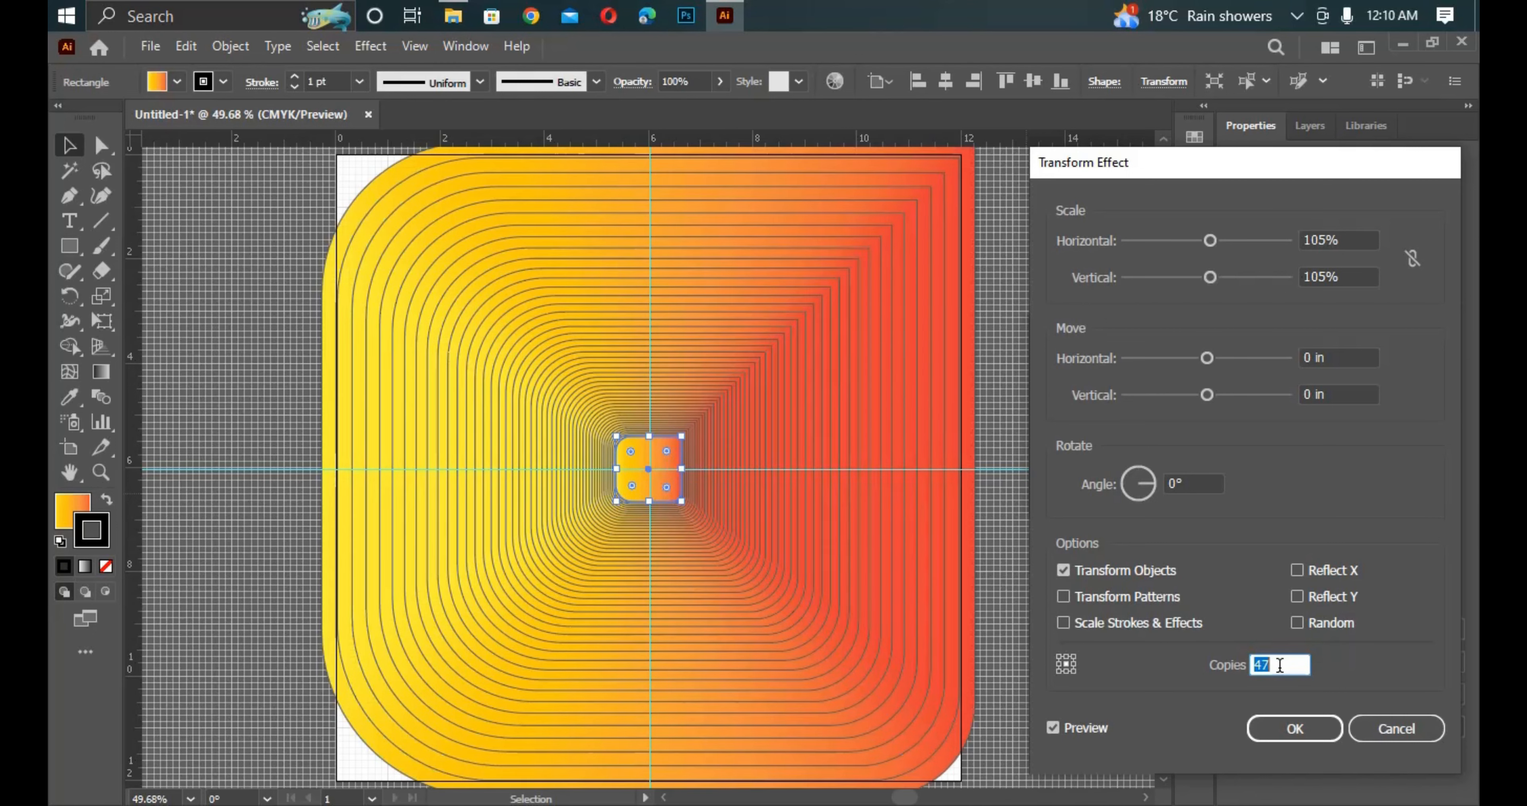
pyautogui.press('Down')
pyautogui.press('Down')
pyautogui.press('Down')
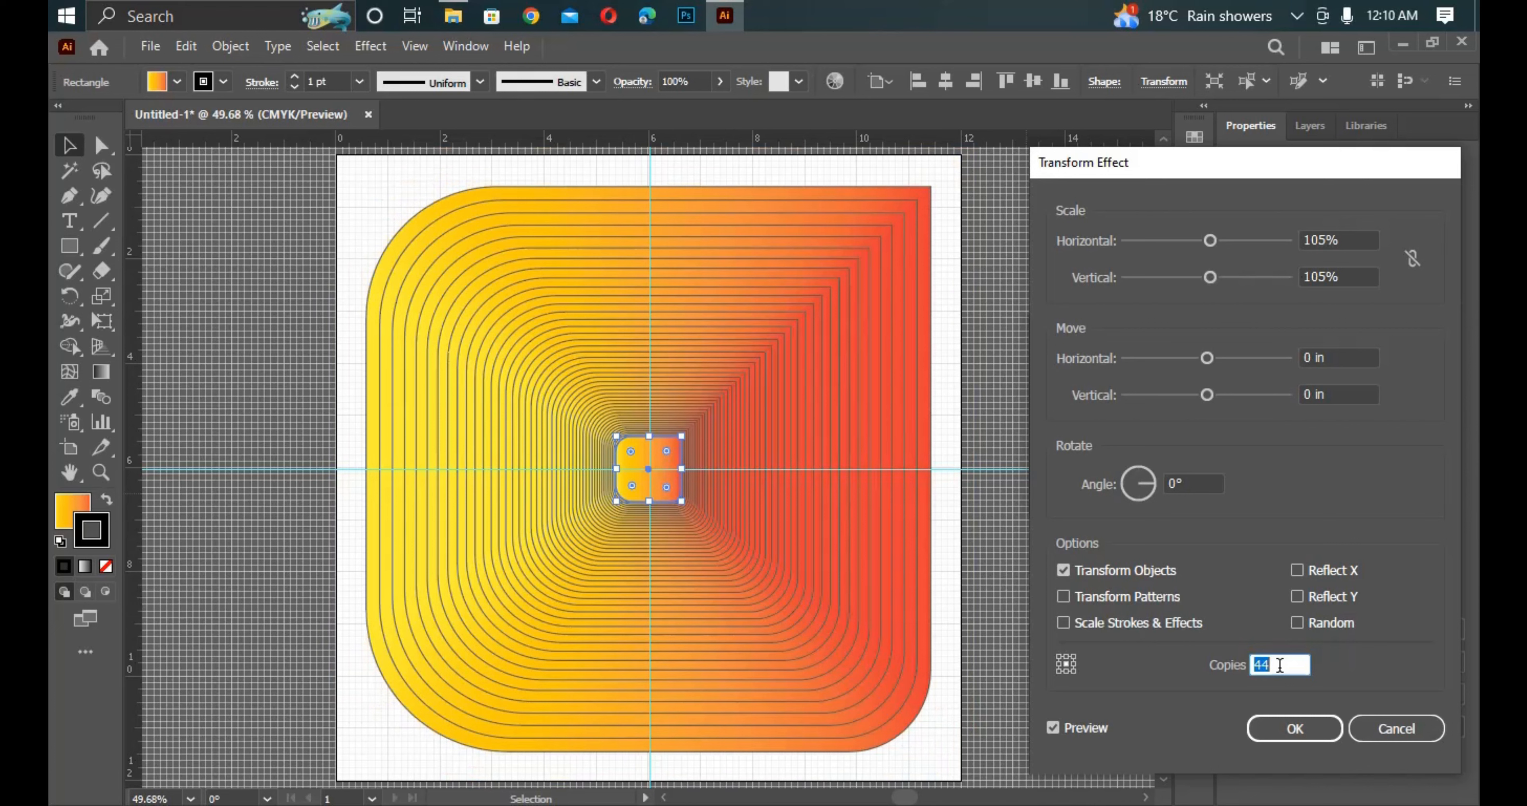
pyautogui.press('Down')
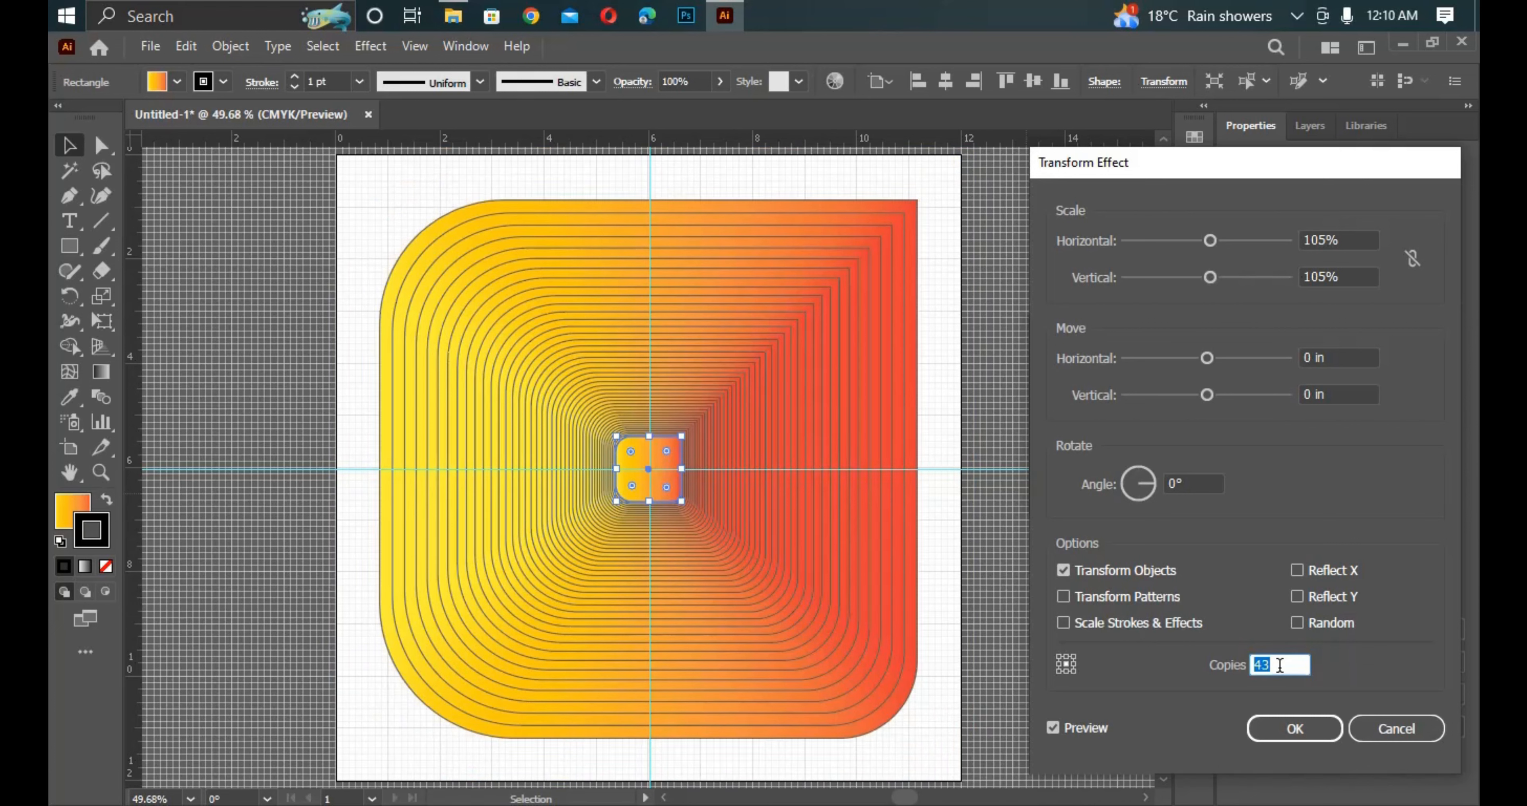
pyautogui.press('Down')
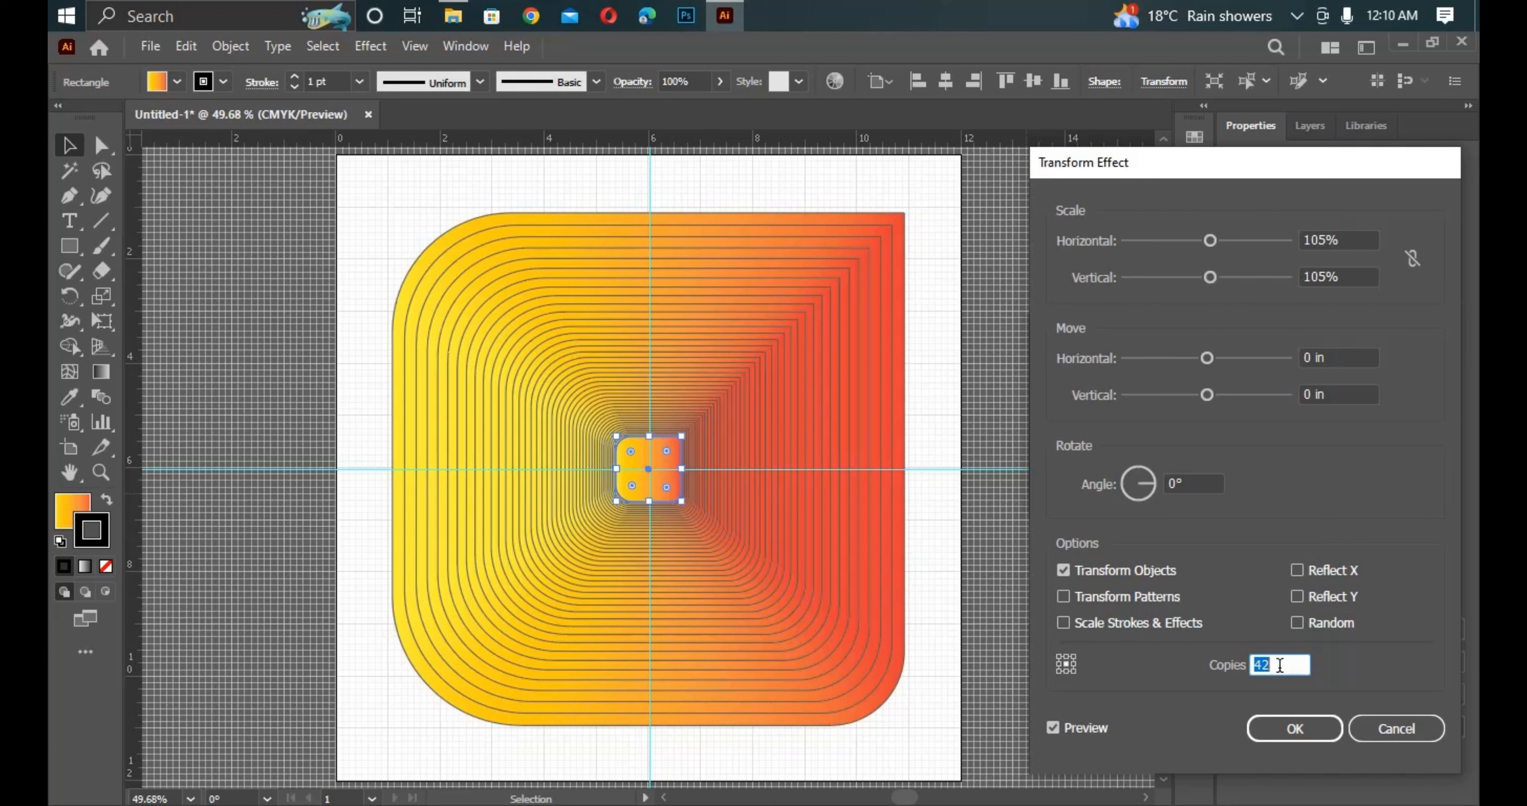
# Try a 2° rotation on the scaled copies, and set the rotation angle to 10°.
pyautogui.click(1144, 482)
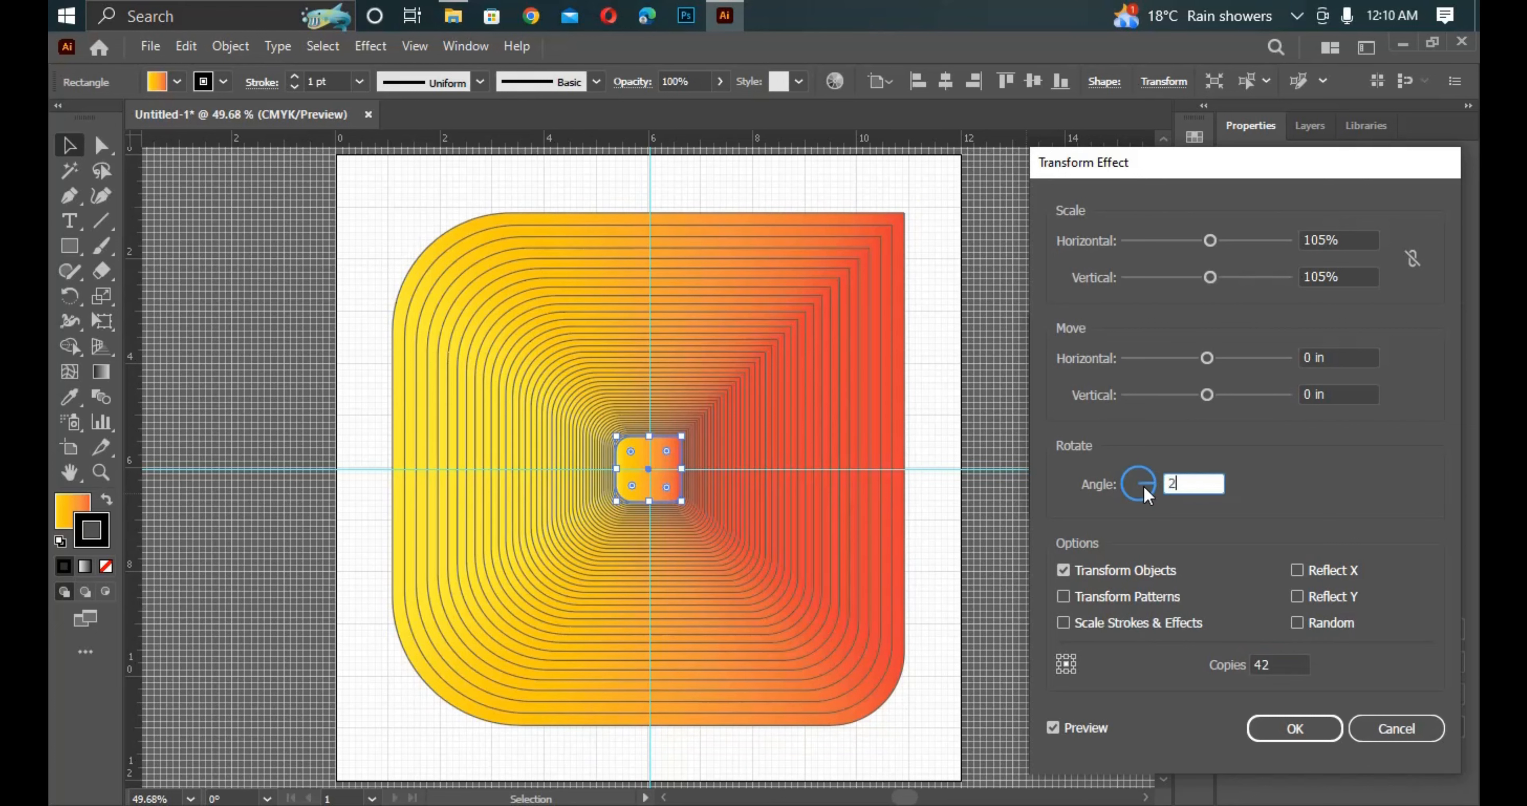
pyautogui.click(1294, 664)
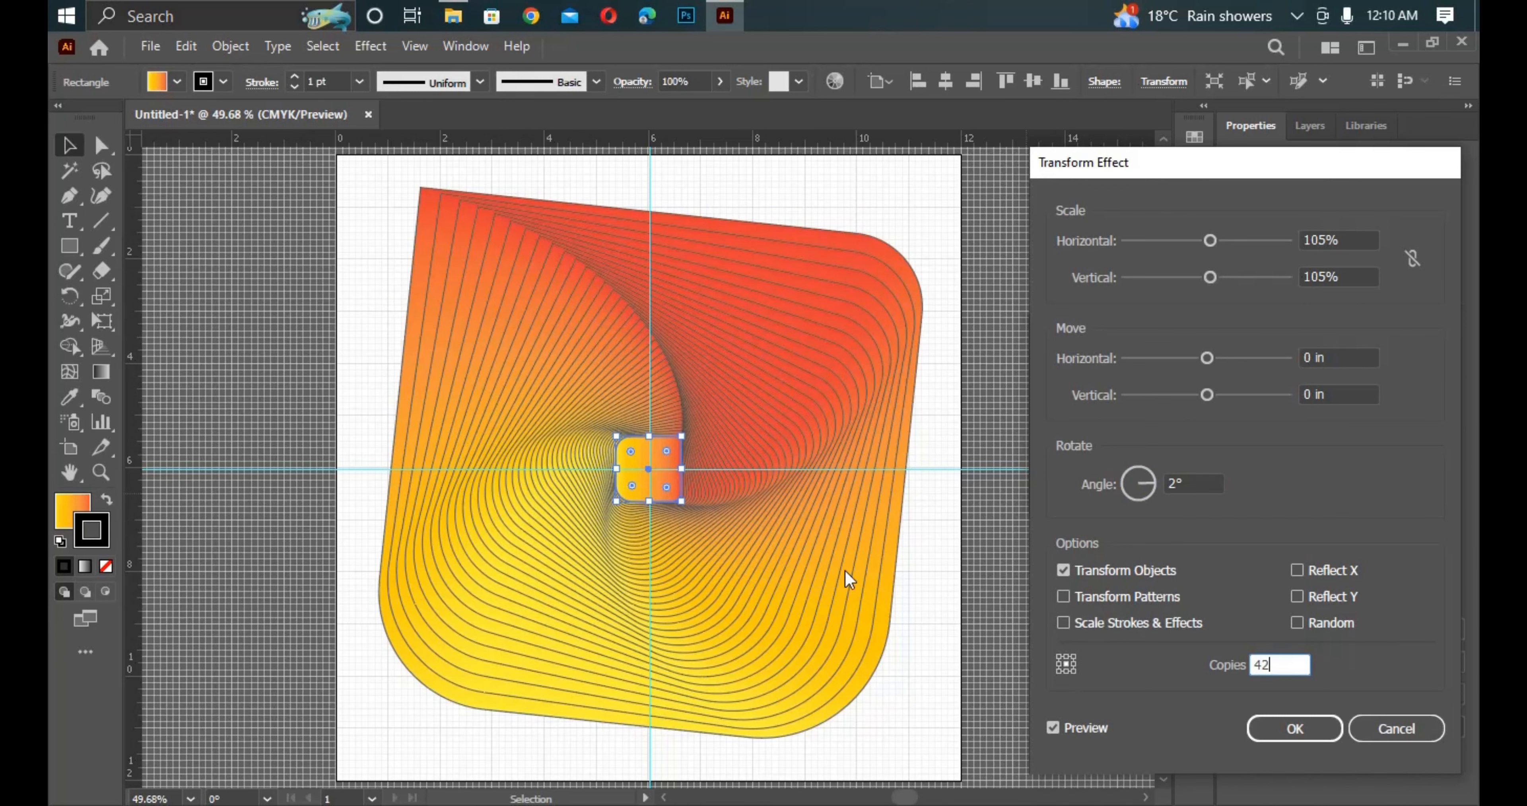
pyautogui.click(1187, 482)
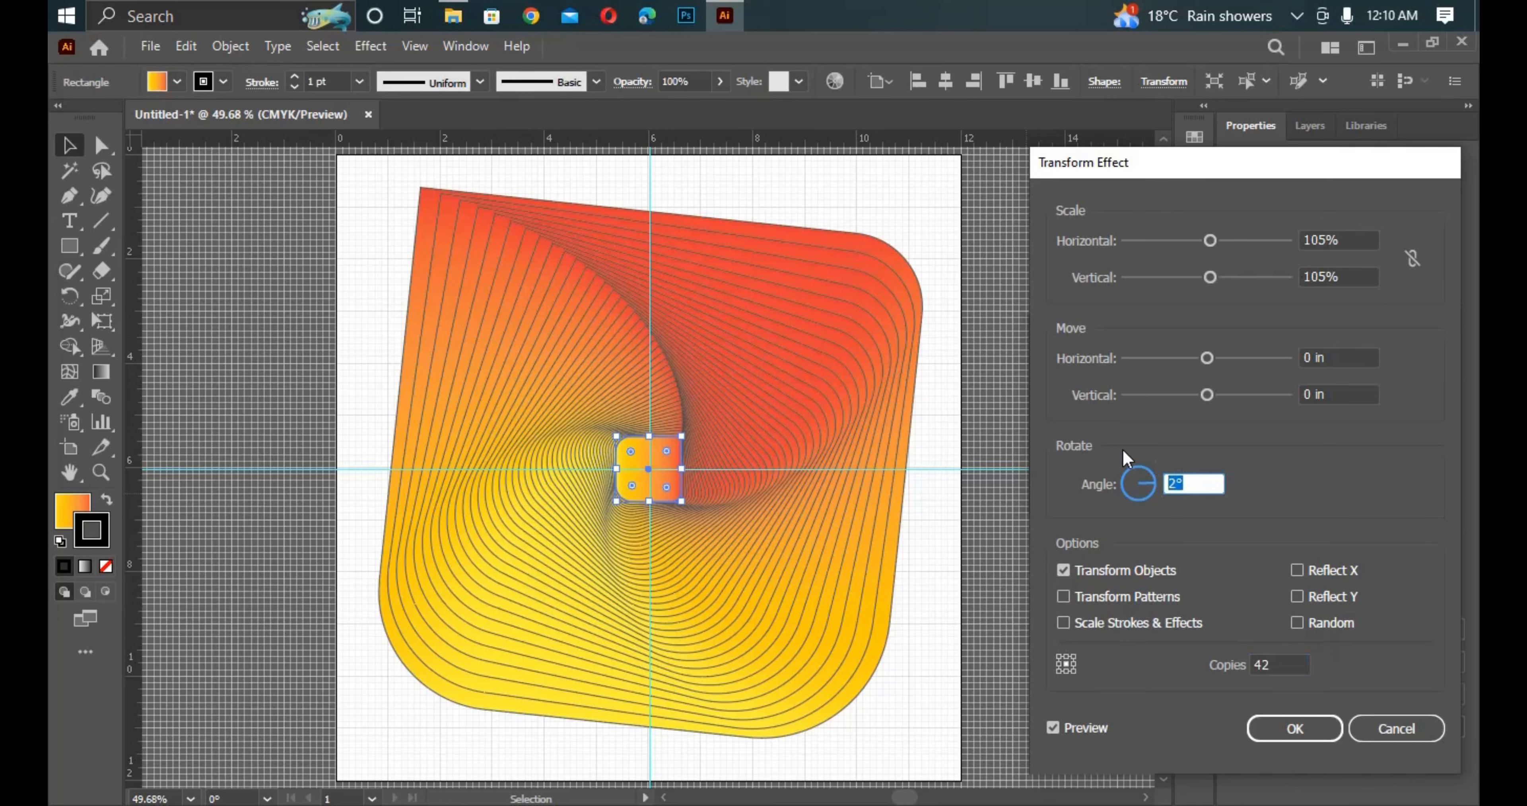
pyautogui.write('10')
pyautogui.click(1282, 665)
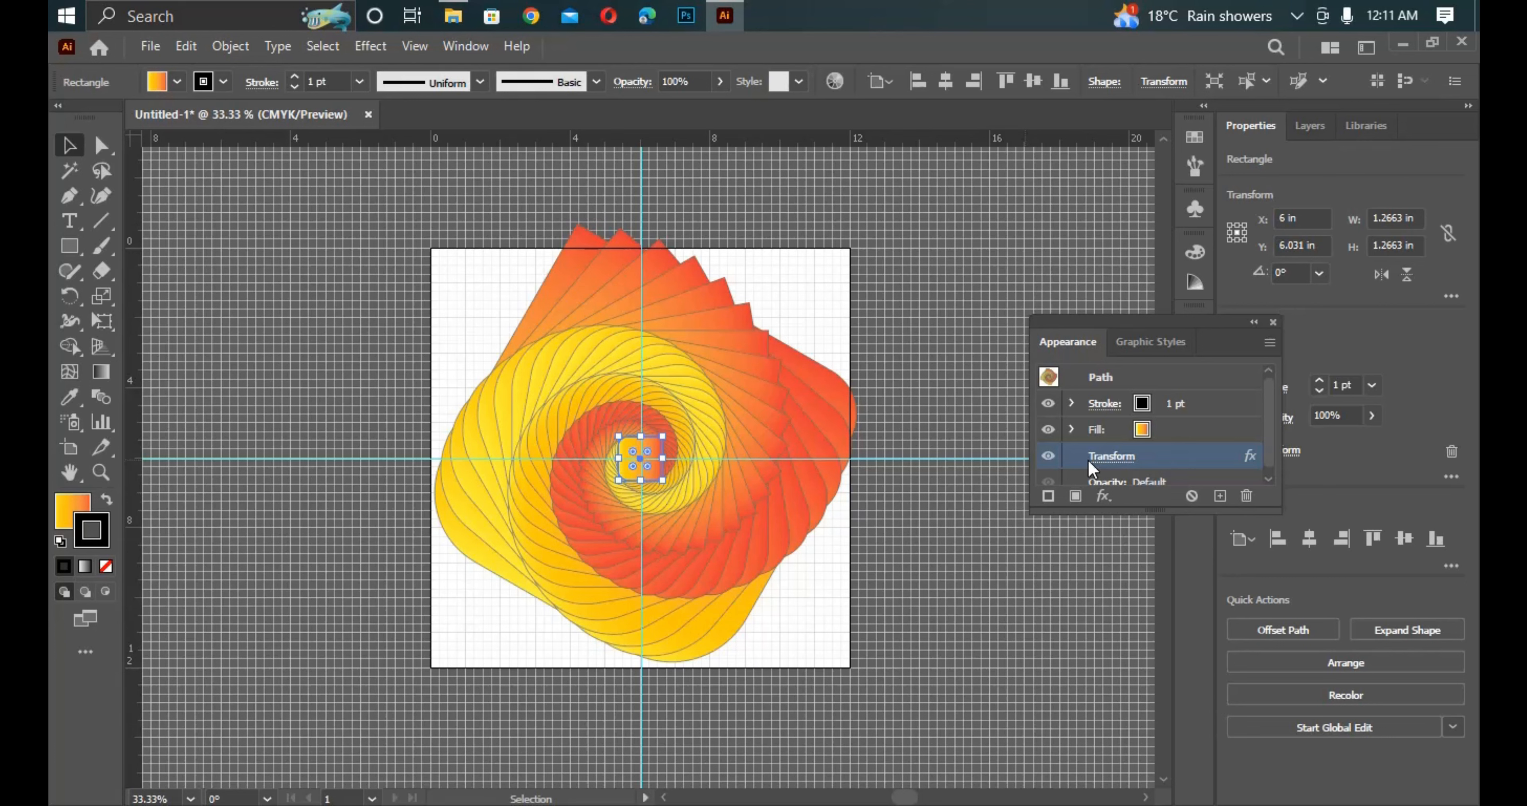
# Reopen the square's Transform effect and reduce the copies to 39 so the spiral fits on the artboard.
pyautogui.click(1127, 456)
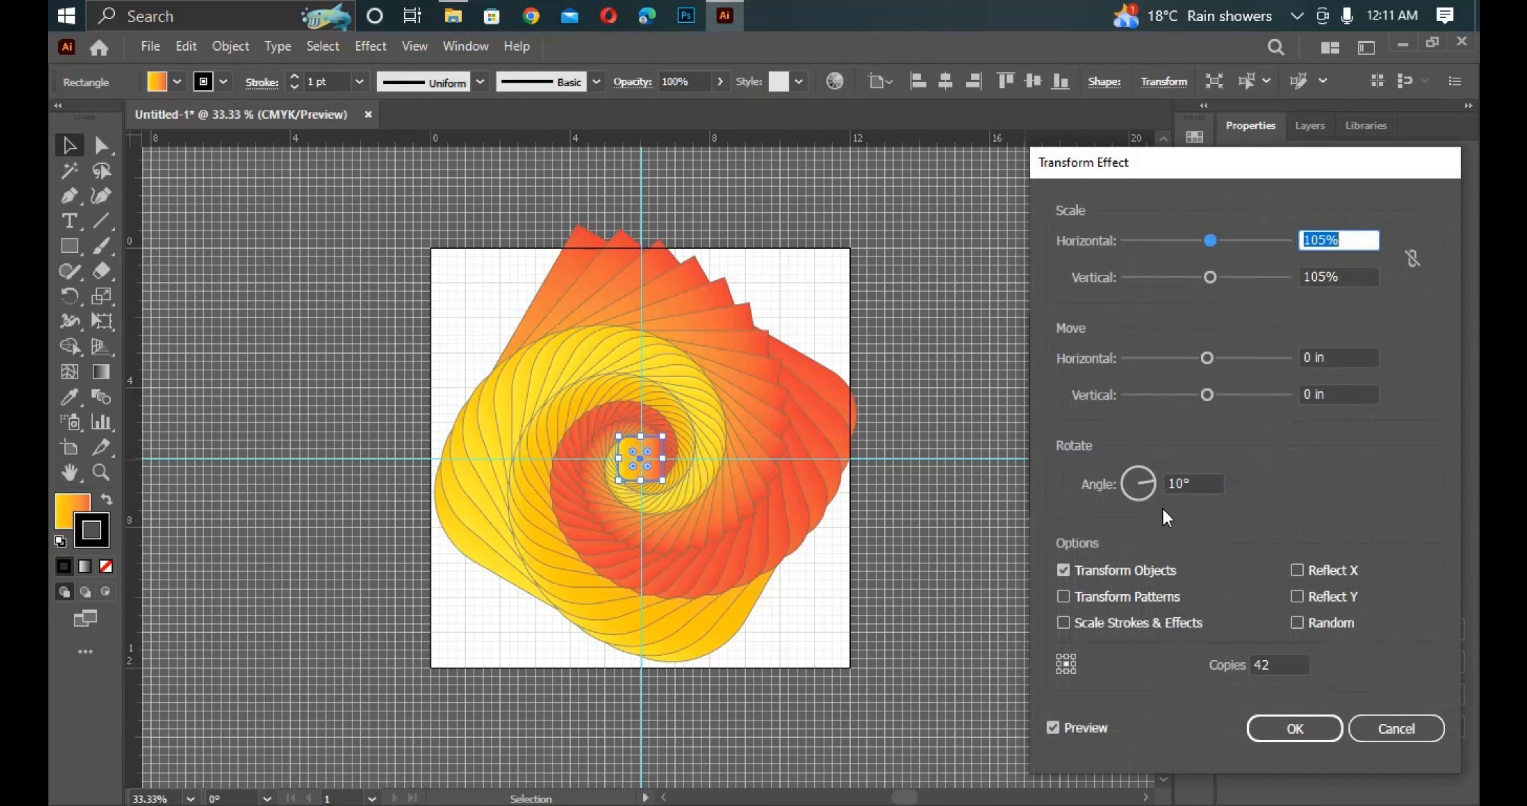
pyautogui.click(1278, 664)
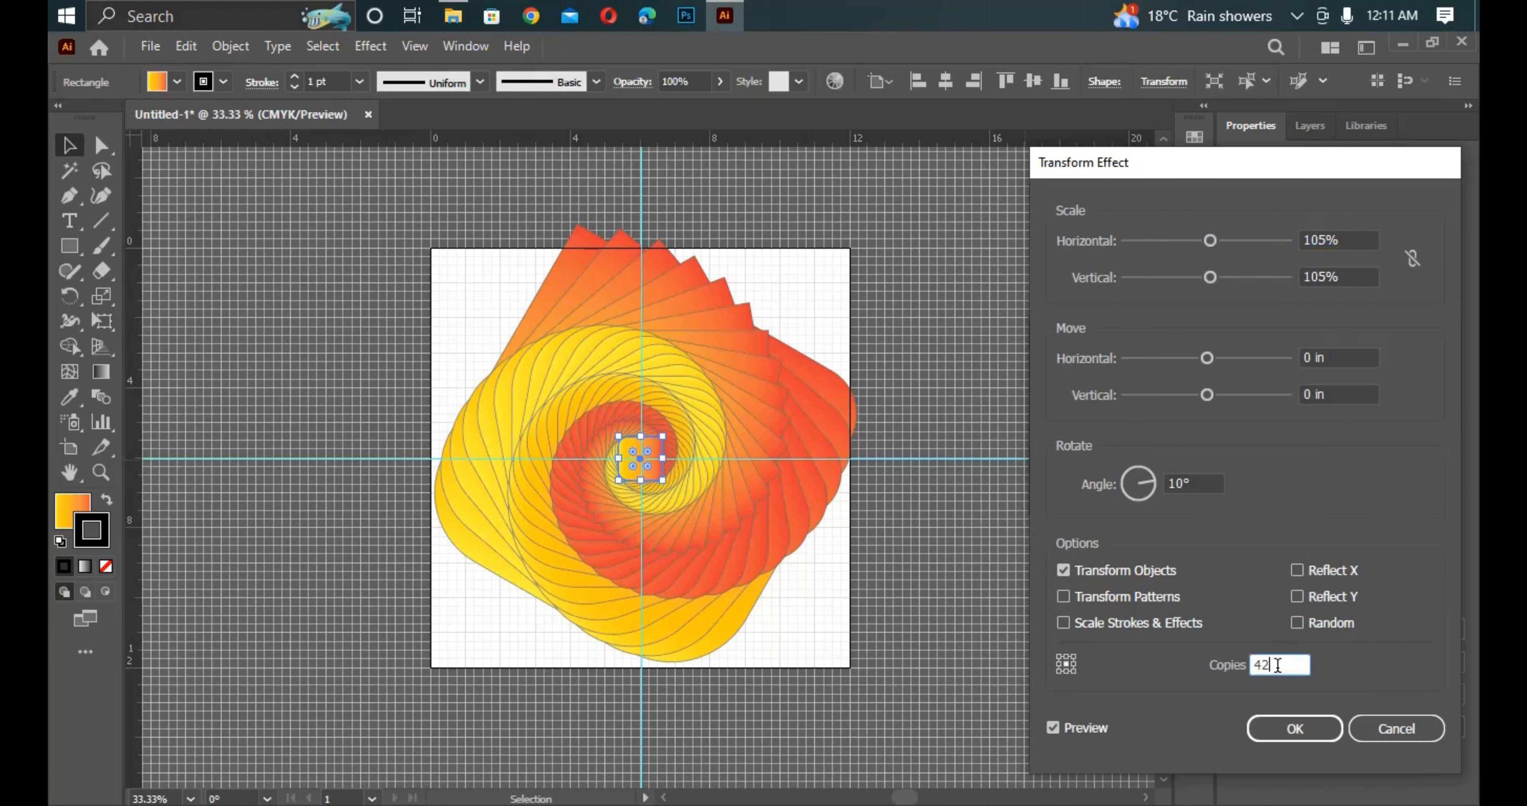
pyautogui.press('Down')
pyautogui.press('Down')
pyautogui.press('Down')
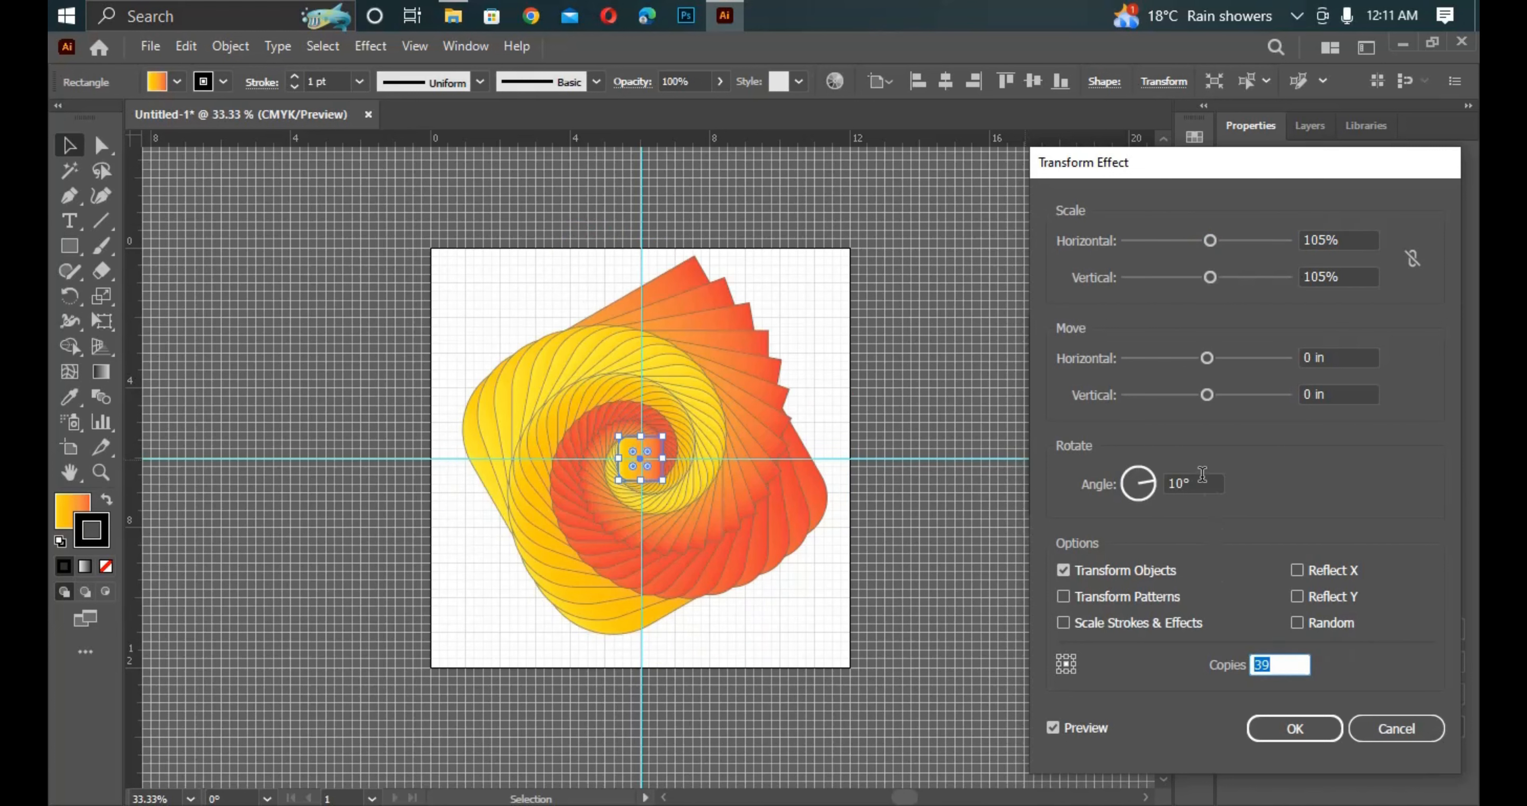
# Try a 50° rotation angle on the square's scaled copies.
pyautogui.click(1134, 484)
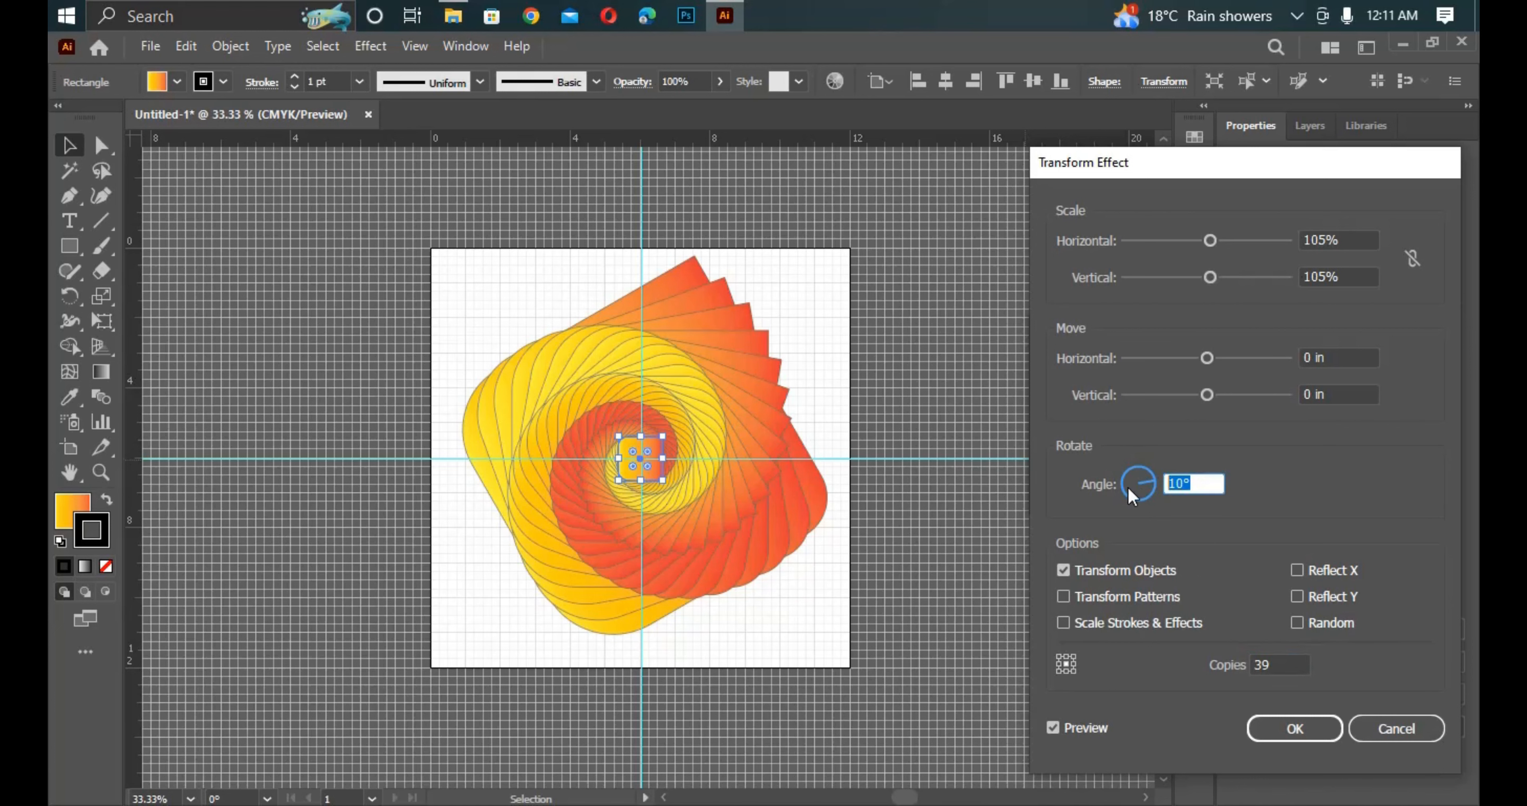
pyautogui.write('50')
pyautogui.click(1275, 664)
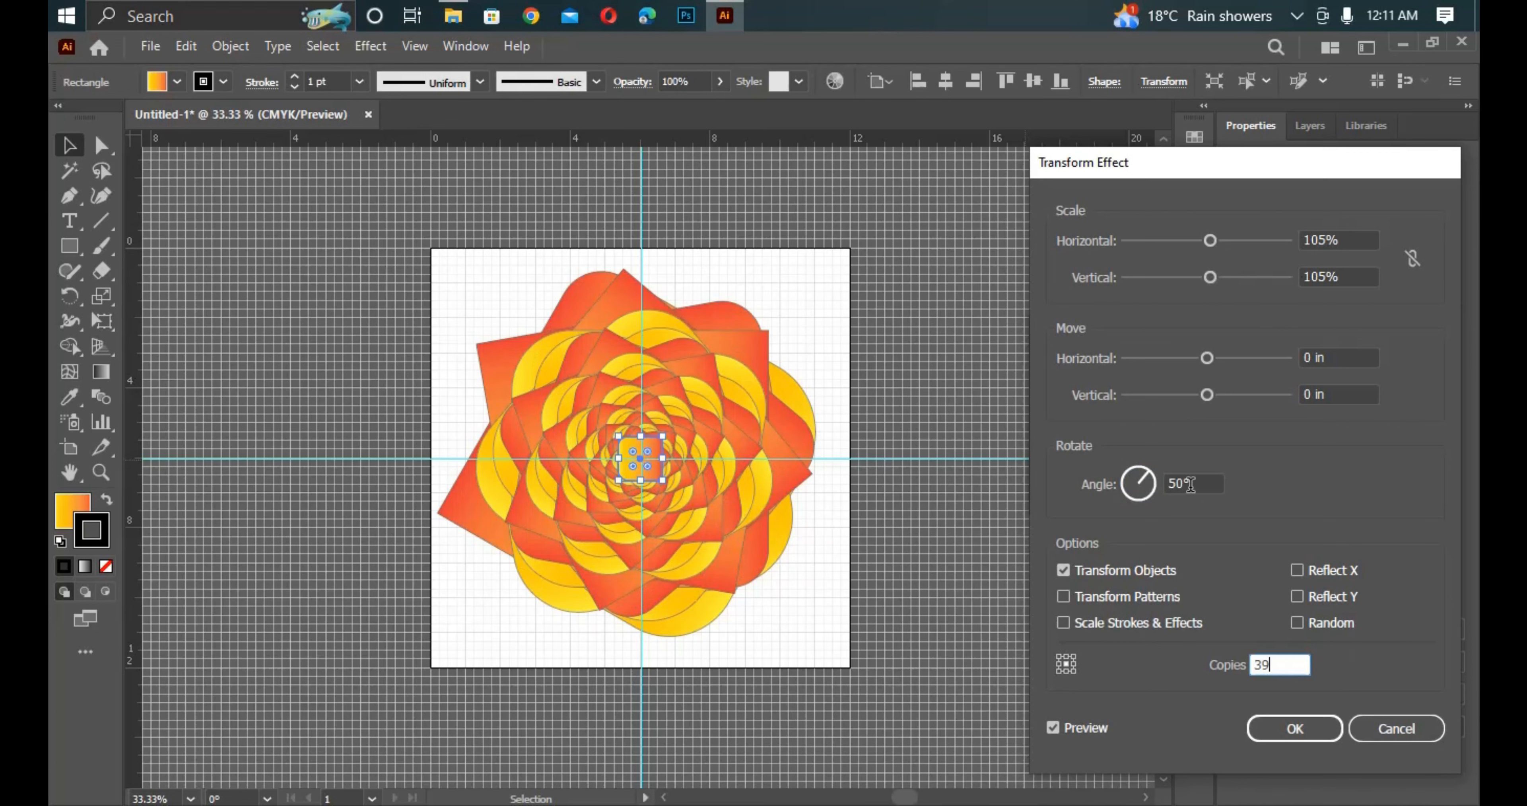
# Set the Transform effect's rotation angle back to 10° and apply the effect.
pyautogui.click(1164, 483)
pyautogui.write('10')
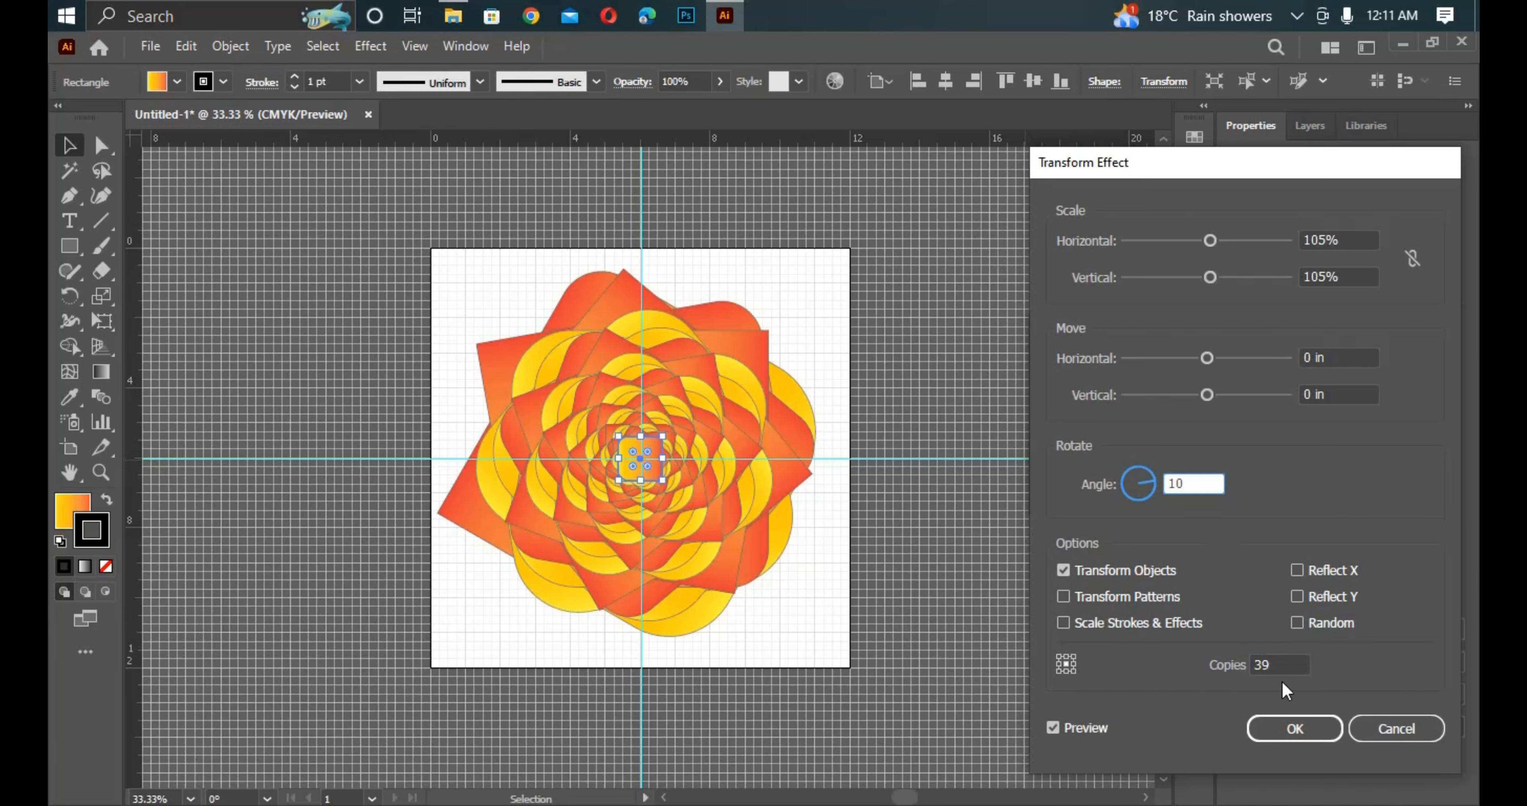
pyautogui.click(1282, 664)
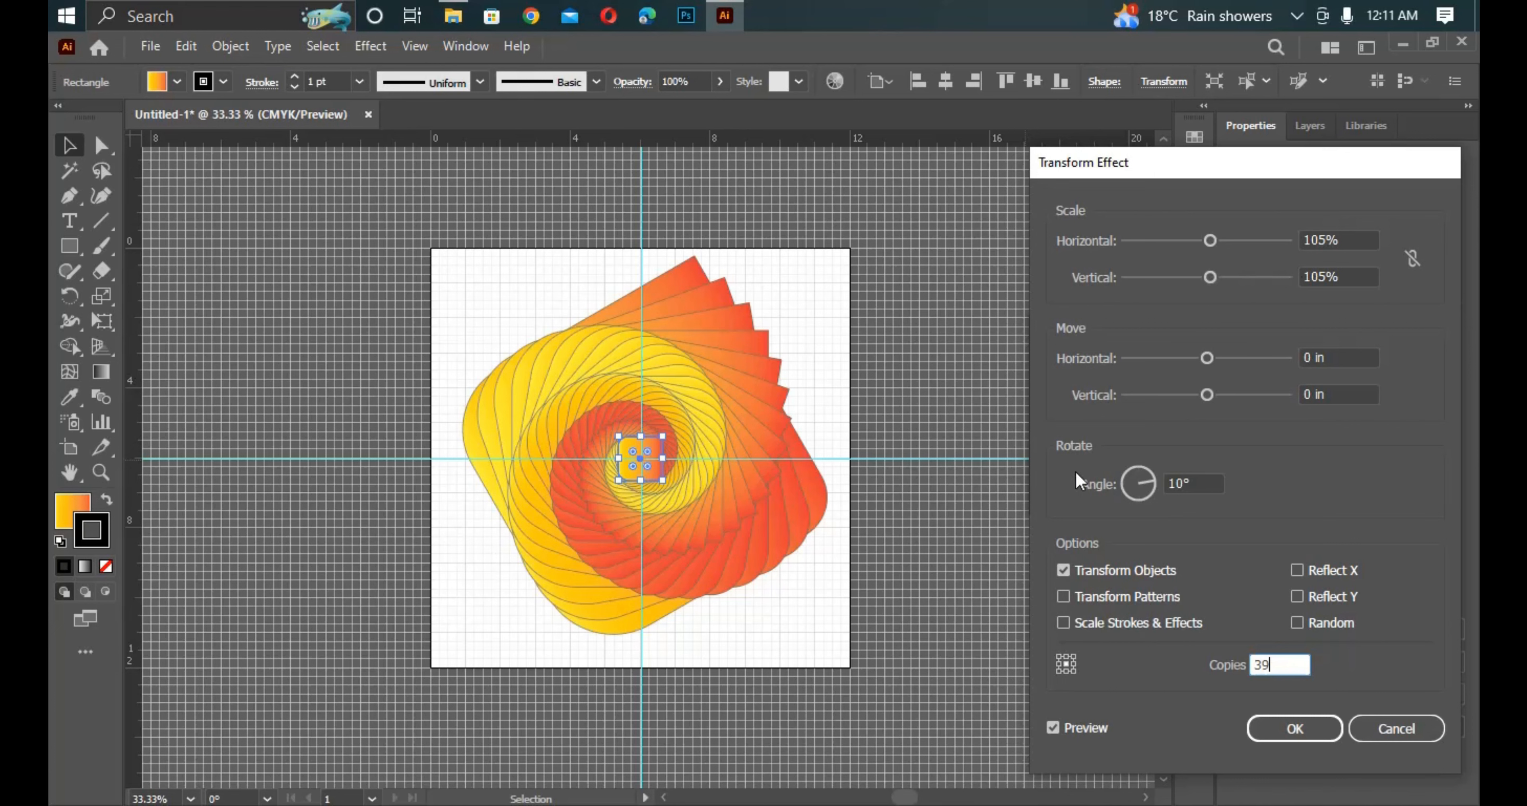
pyautogui.click(1290, 726)
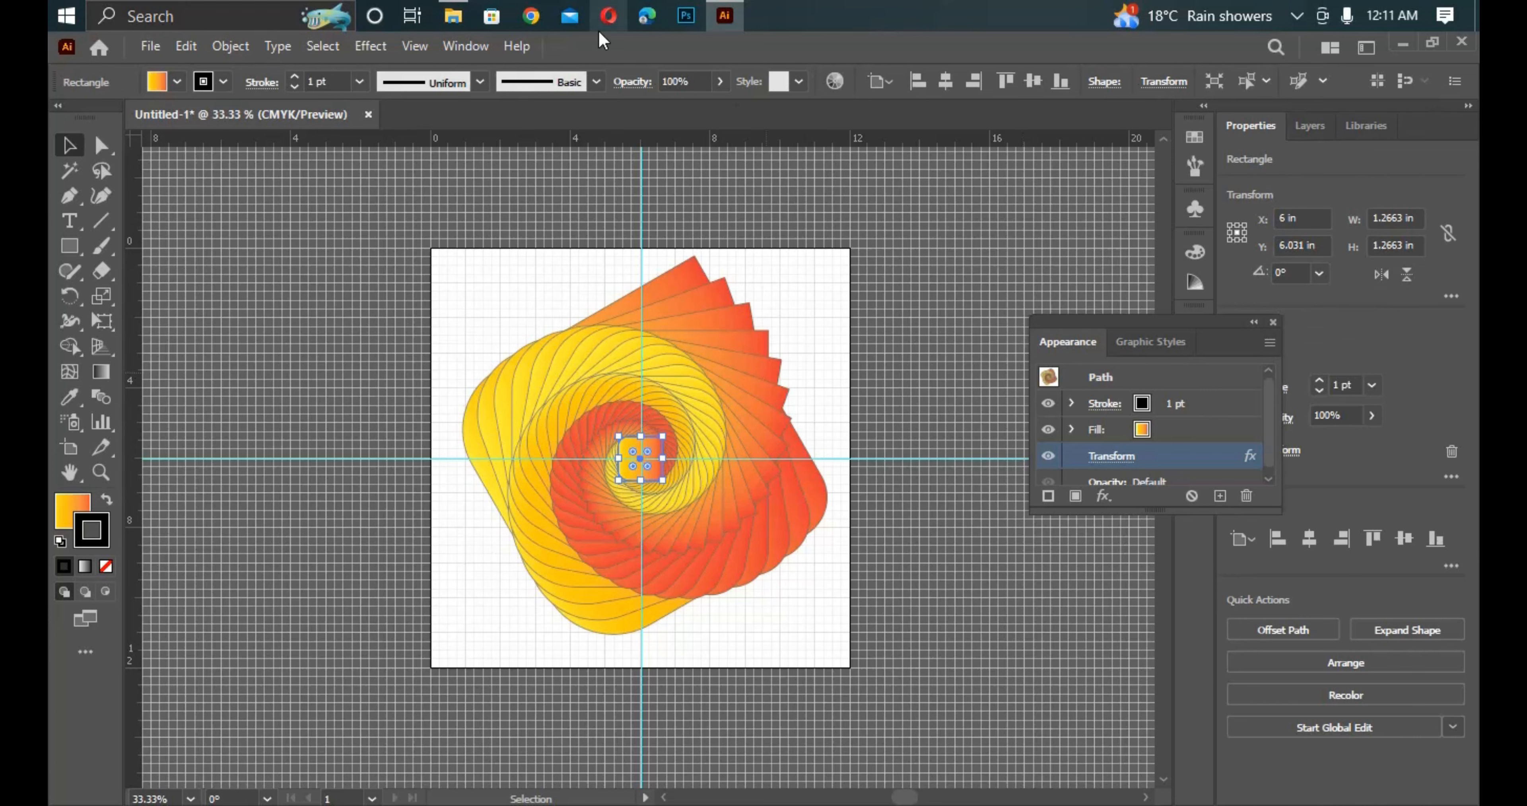
# Show the list of artboards and rename the first artboard as SHAPE 1.
pyautogui.click(469, 46)
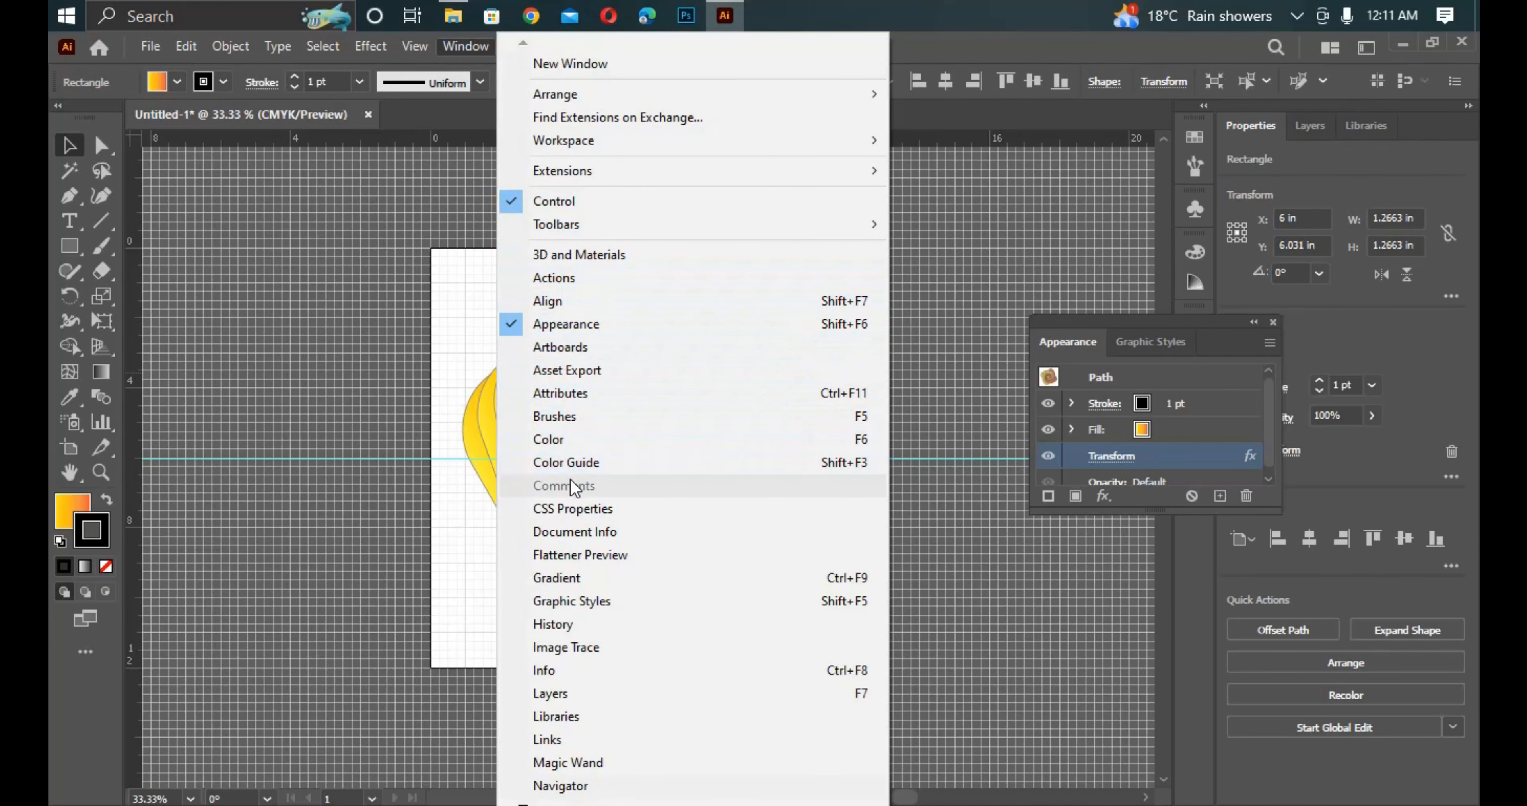
pyautogui.doubleClick(1311, 157)
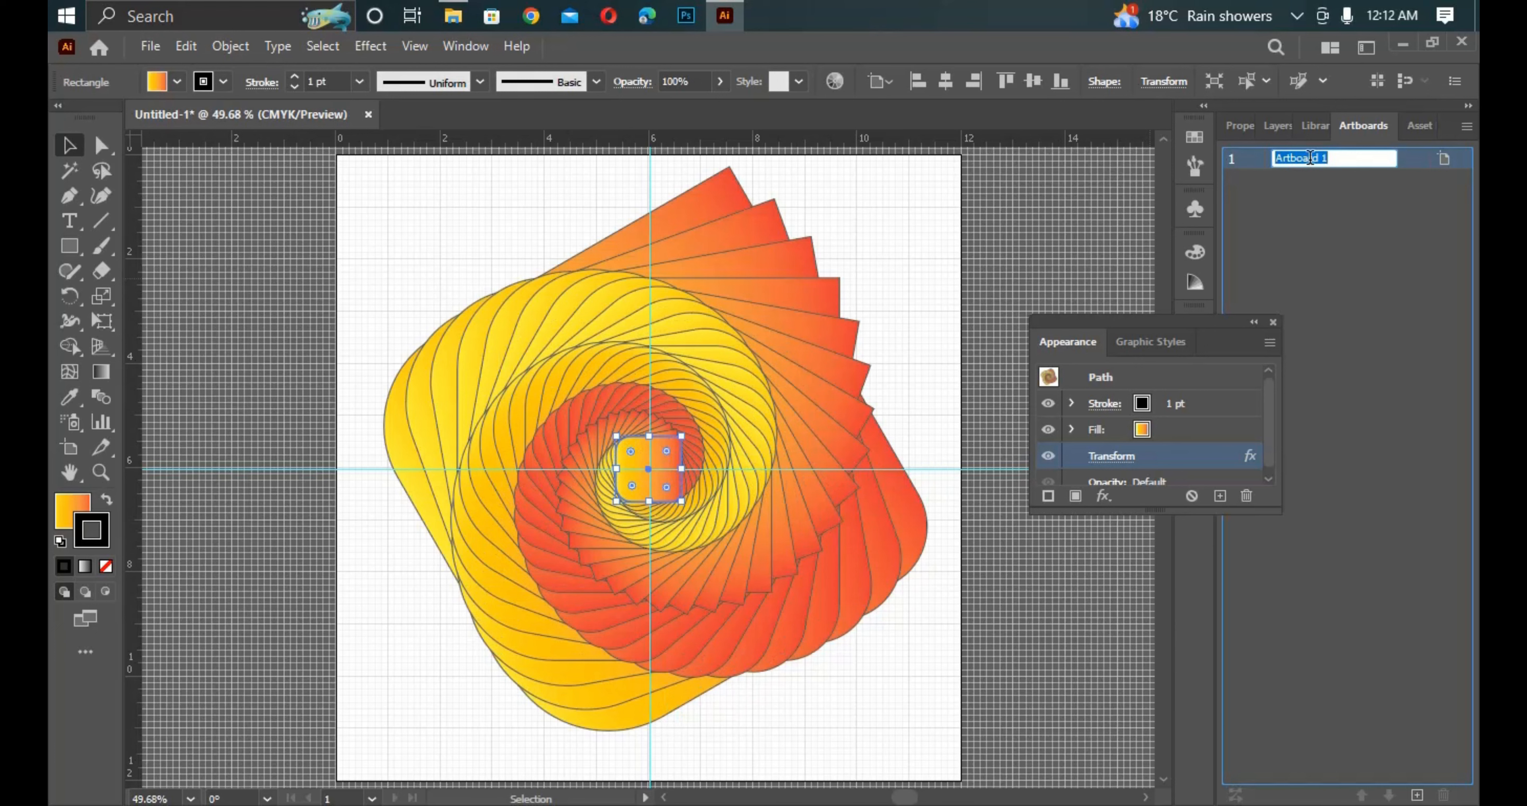
pyautogui.press('BackSpace')
pyautogui.write('SHAPE1')
pyautogui.click(1423, 164)
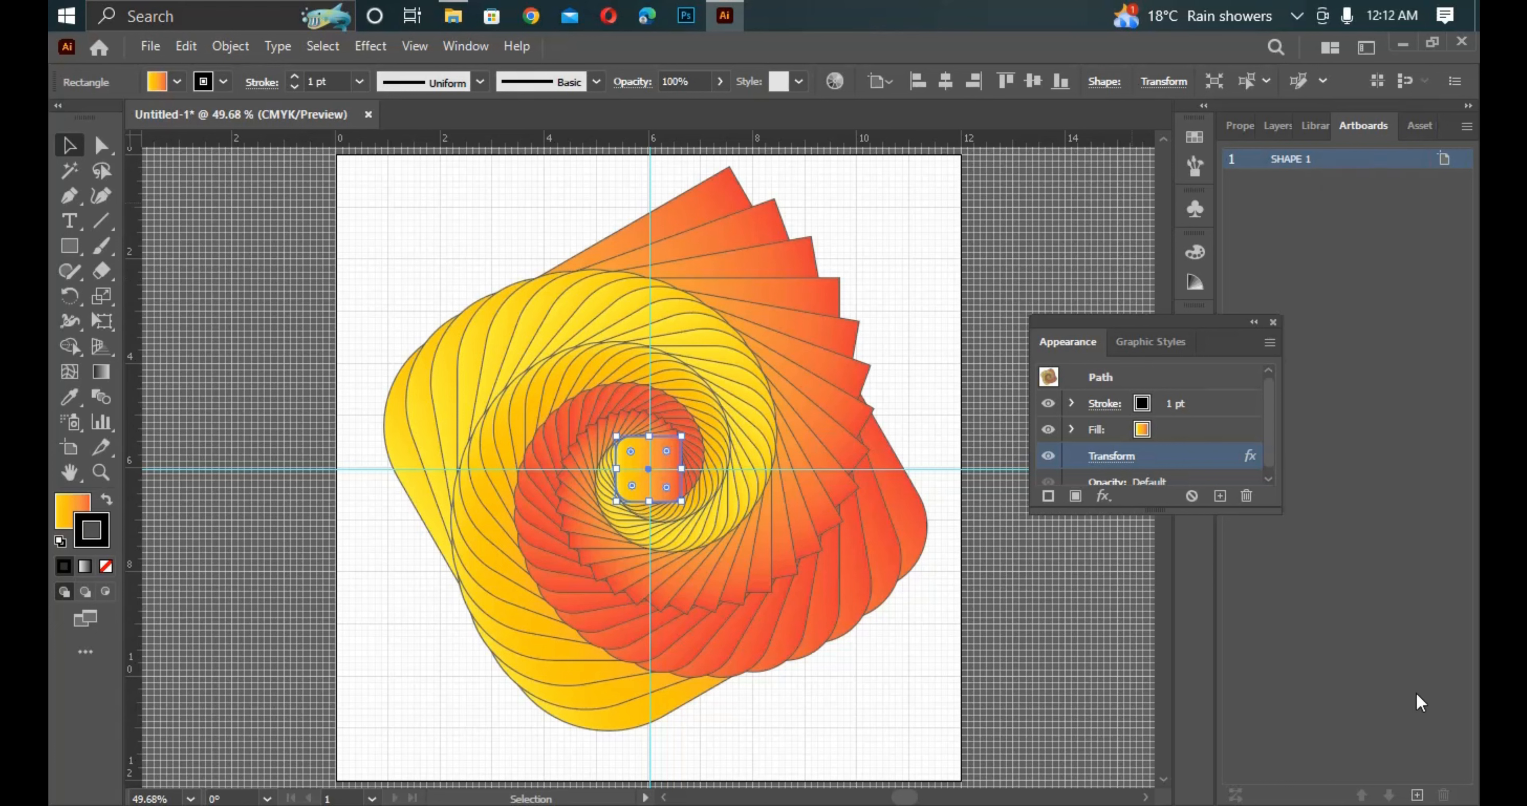
# Add a second artboard and rename it as SHAPE 2.
pyautogui.click(1418, 795)
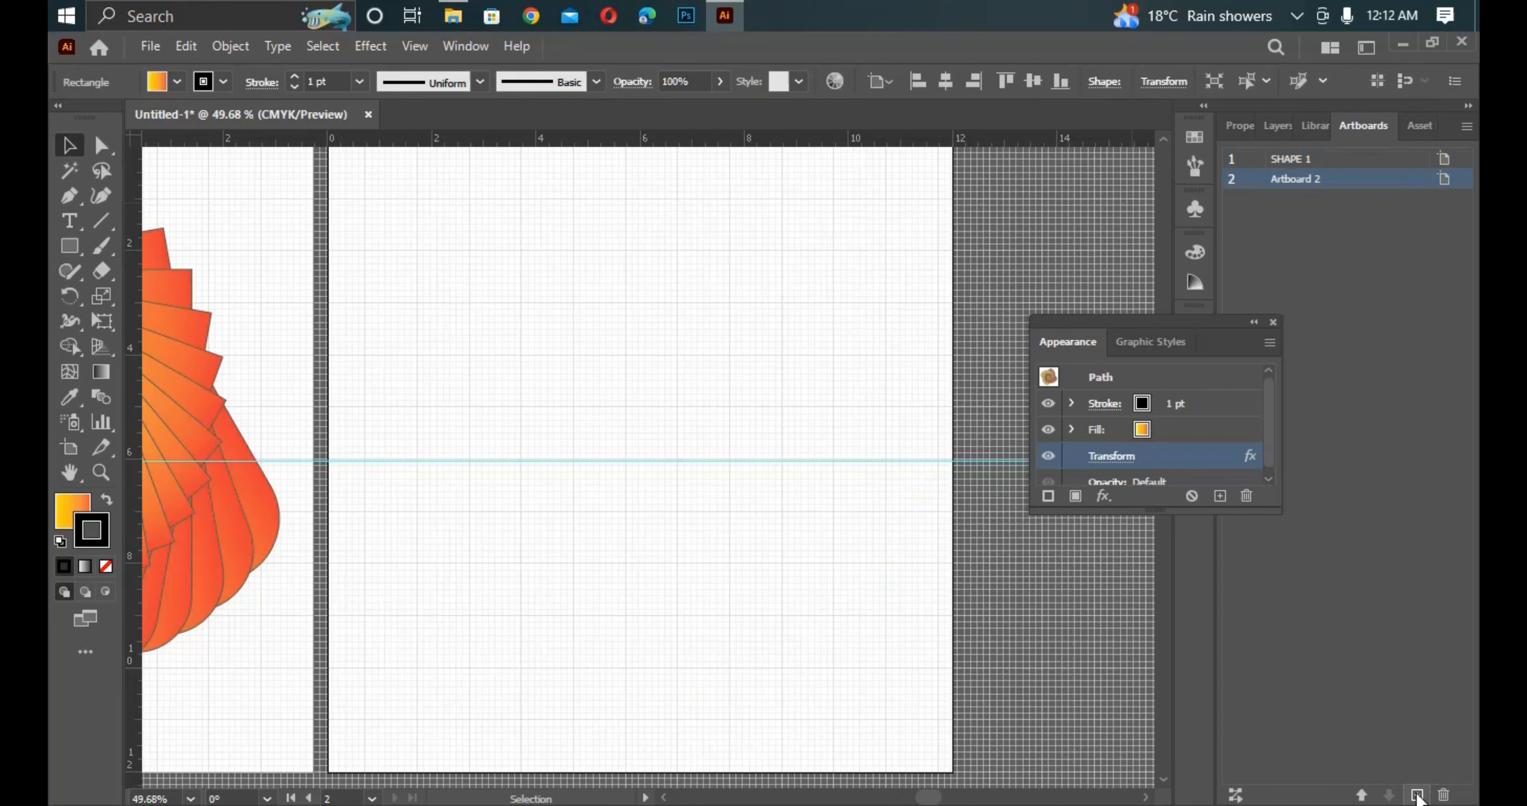
pyautogui.click(1327, 185)
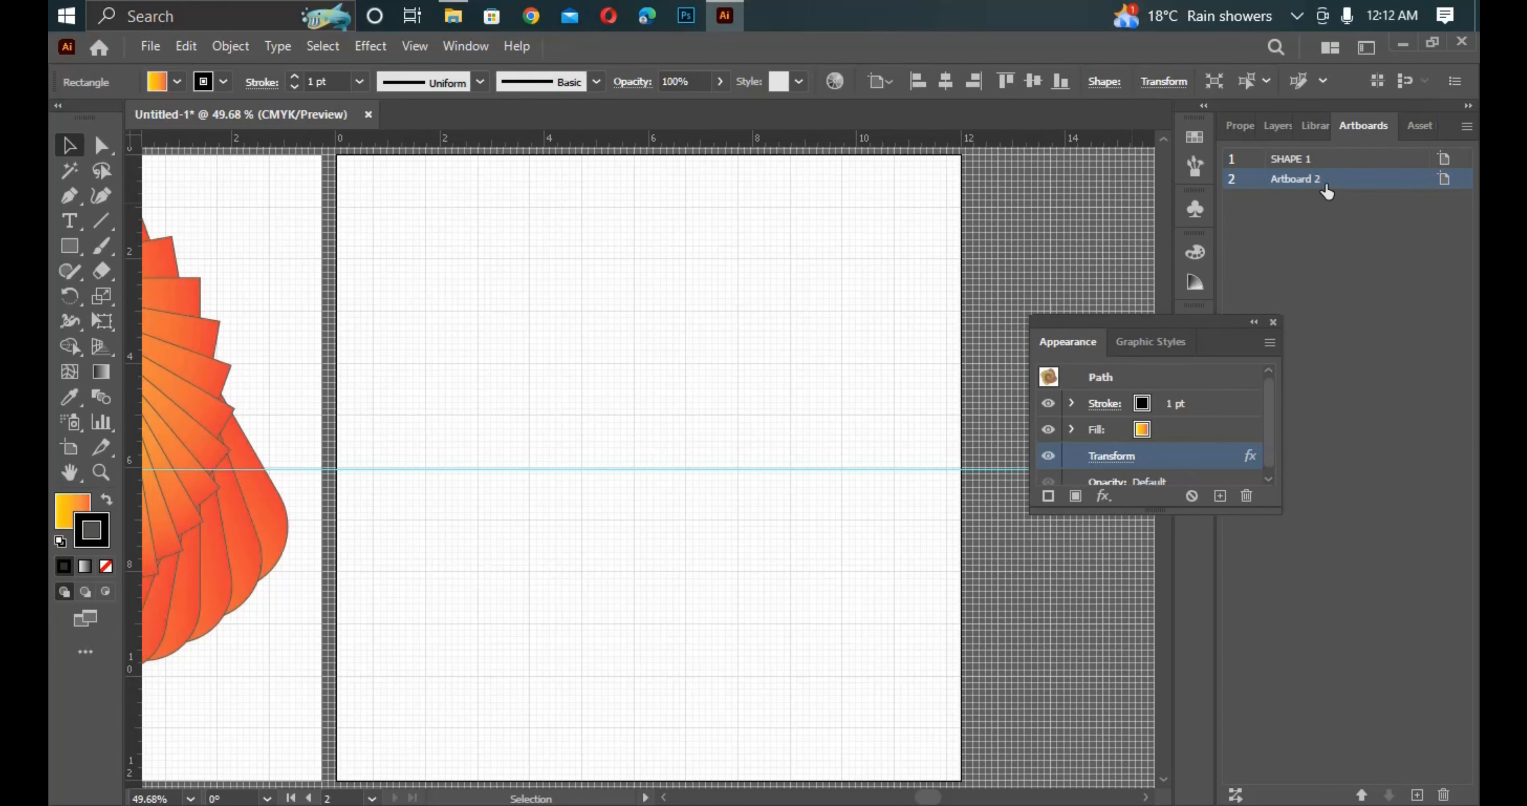
pyautogui.doubleClick(1314, 180)
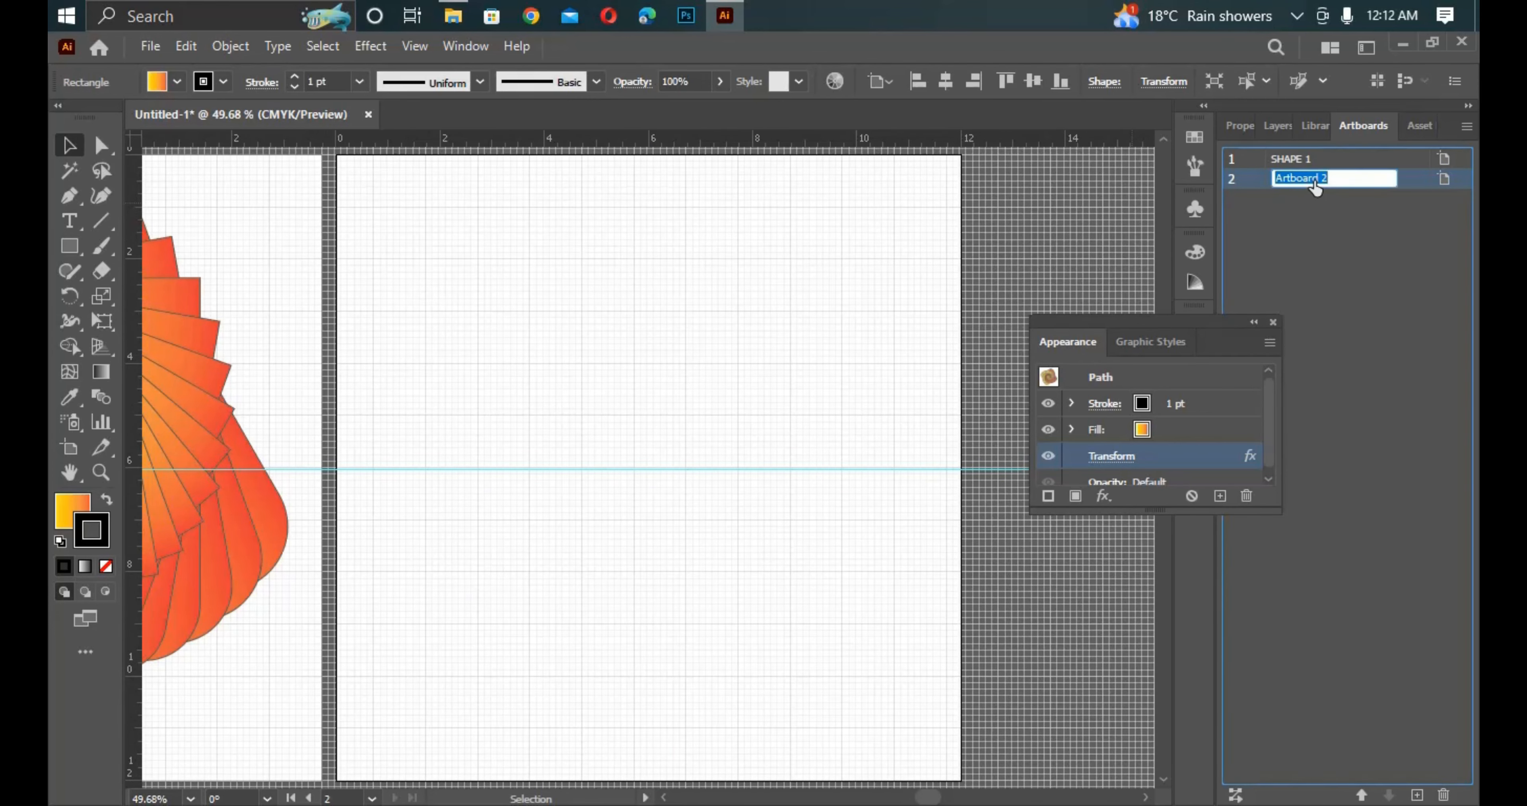
pyautogui.press('BackSpace')
pyautogui.write('SHAPE 2')
pyautogui.press('Return')
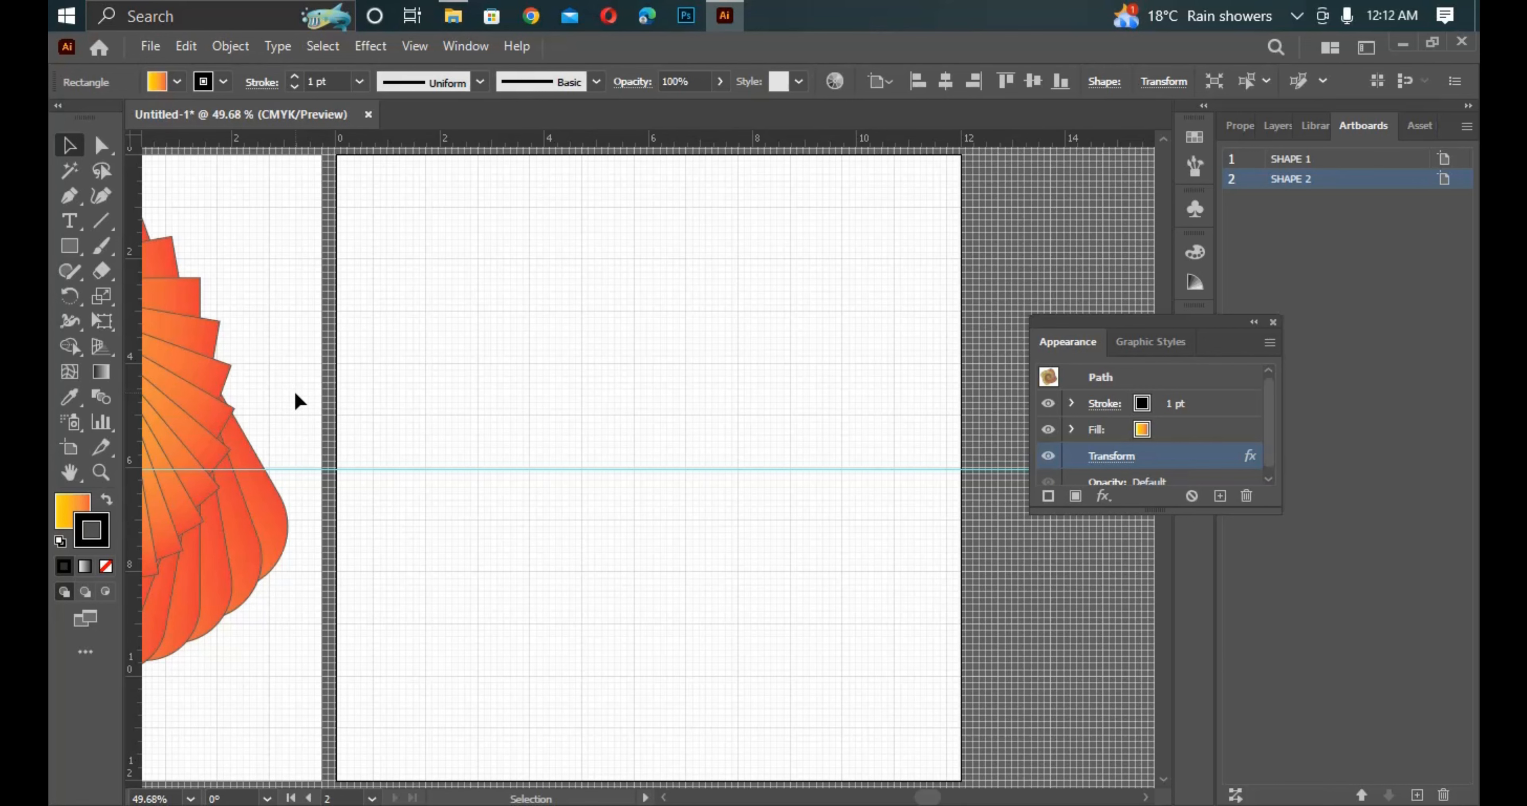
# Place a vertical guide through the middle of the SHAPE 2 artboard, crossing the horizontal guide.
pyautogui.hotkey('ctrl', '-')
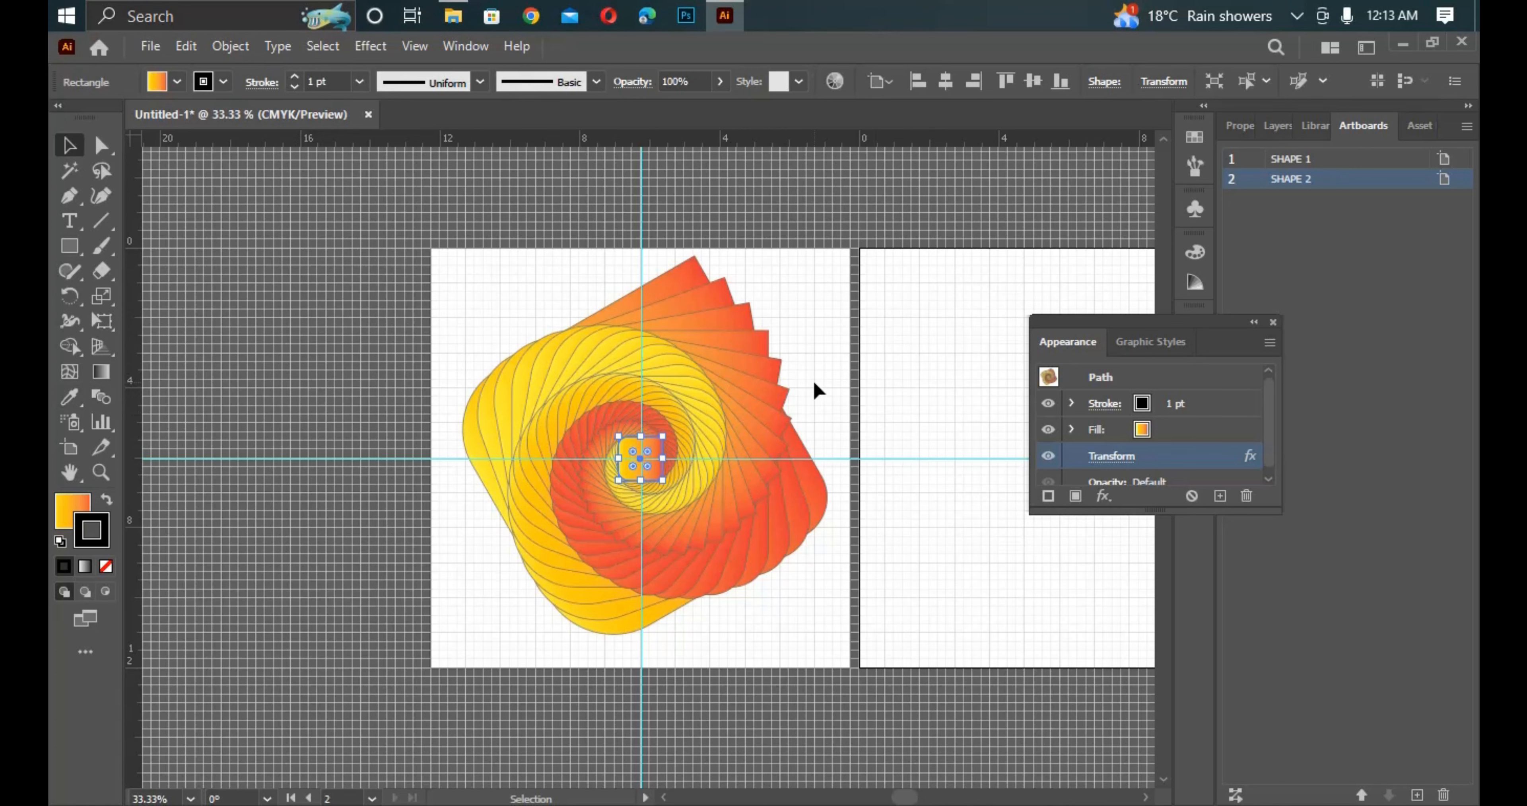
pyautogui.moveTo(814, 384); pyautogui.dragTo(770, 384)
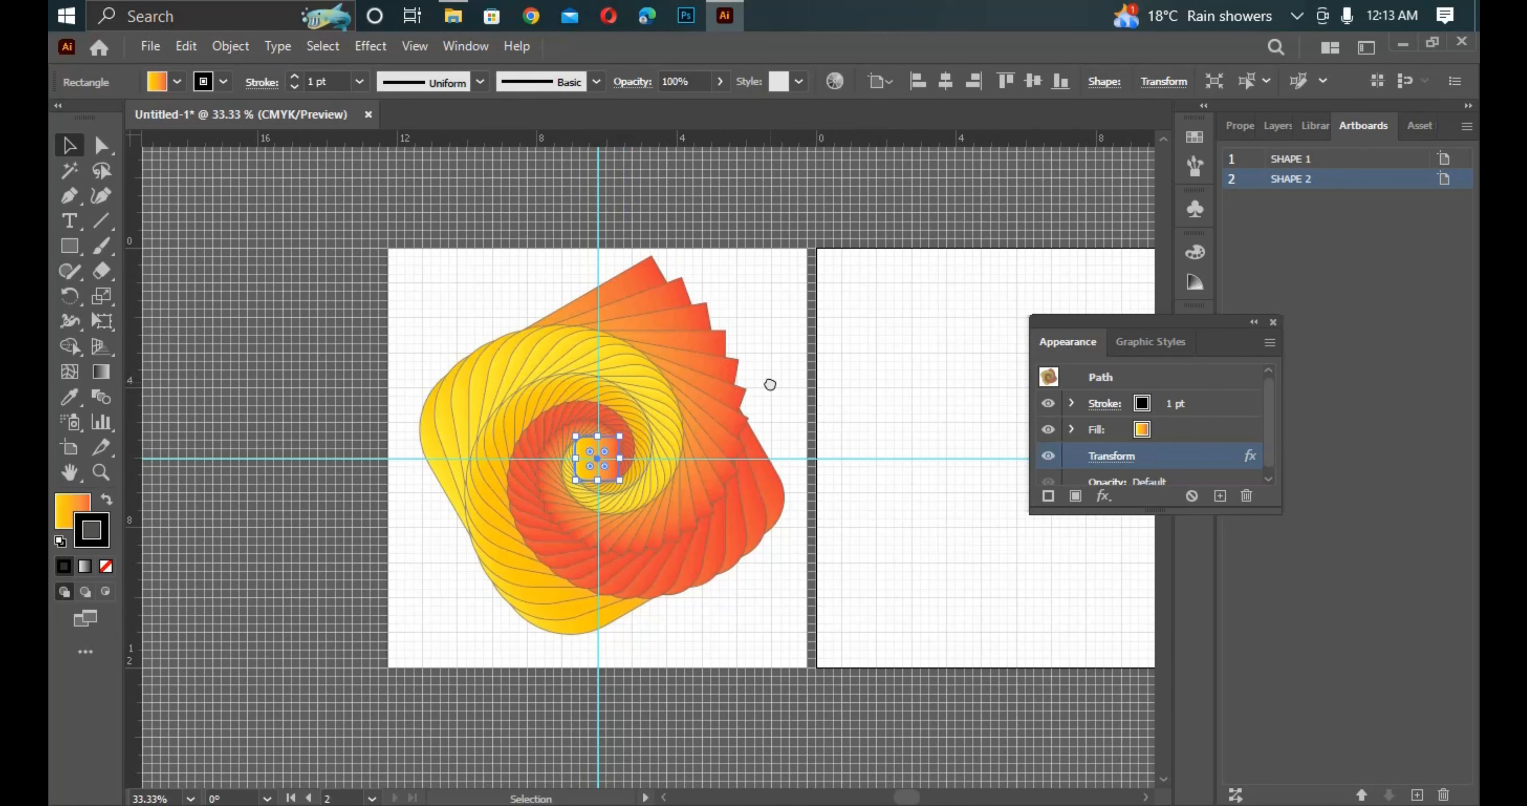
pyautogui.moveTo(777, 378); pyautogui.dragTo(689, 389)
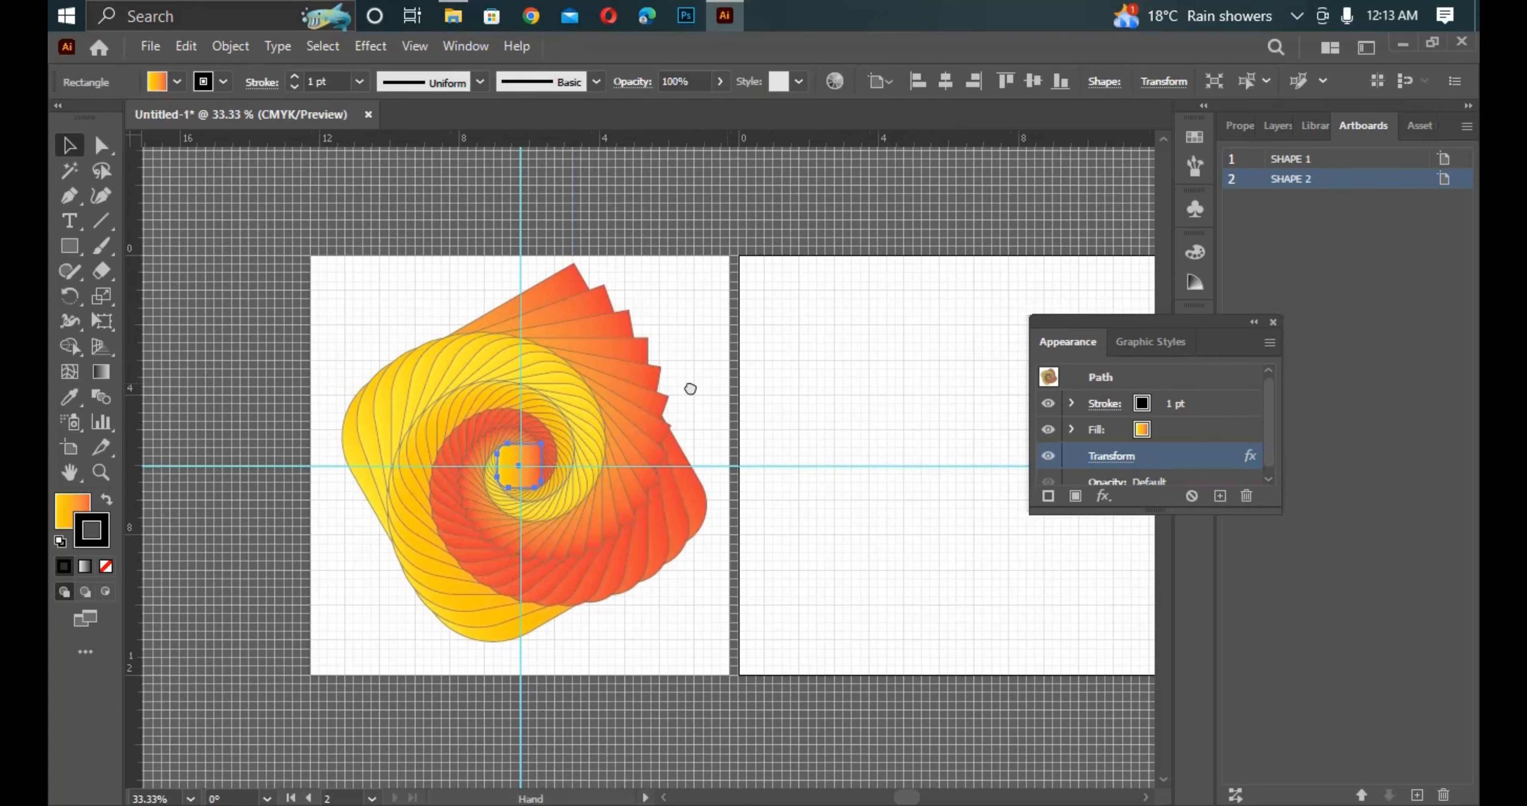
pyautogui.moveTo(836, 355); pyautogui.dragTo(748, 366)
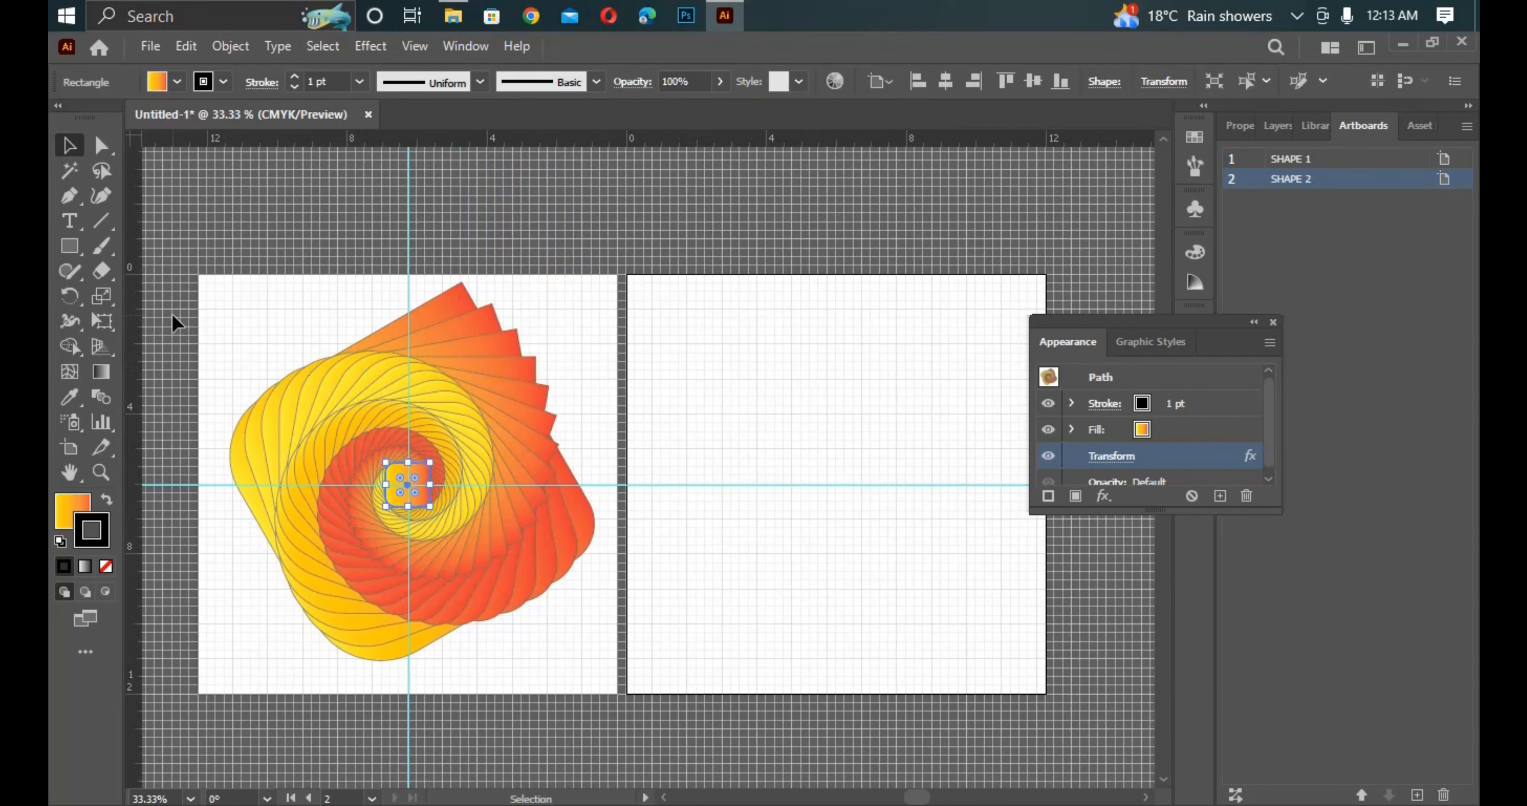
pyautogui.click(204, 323)
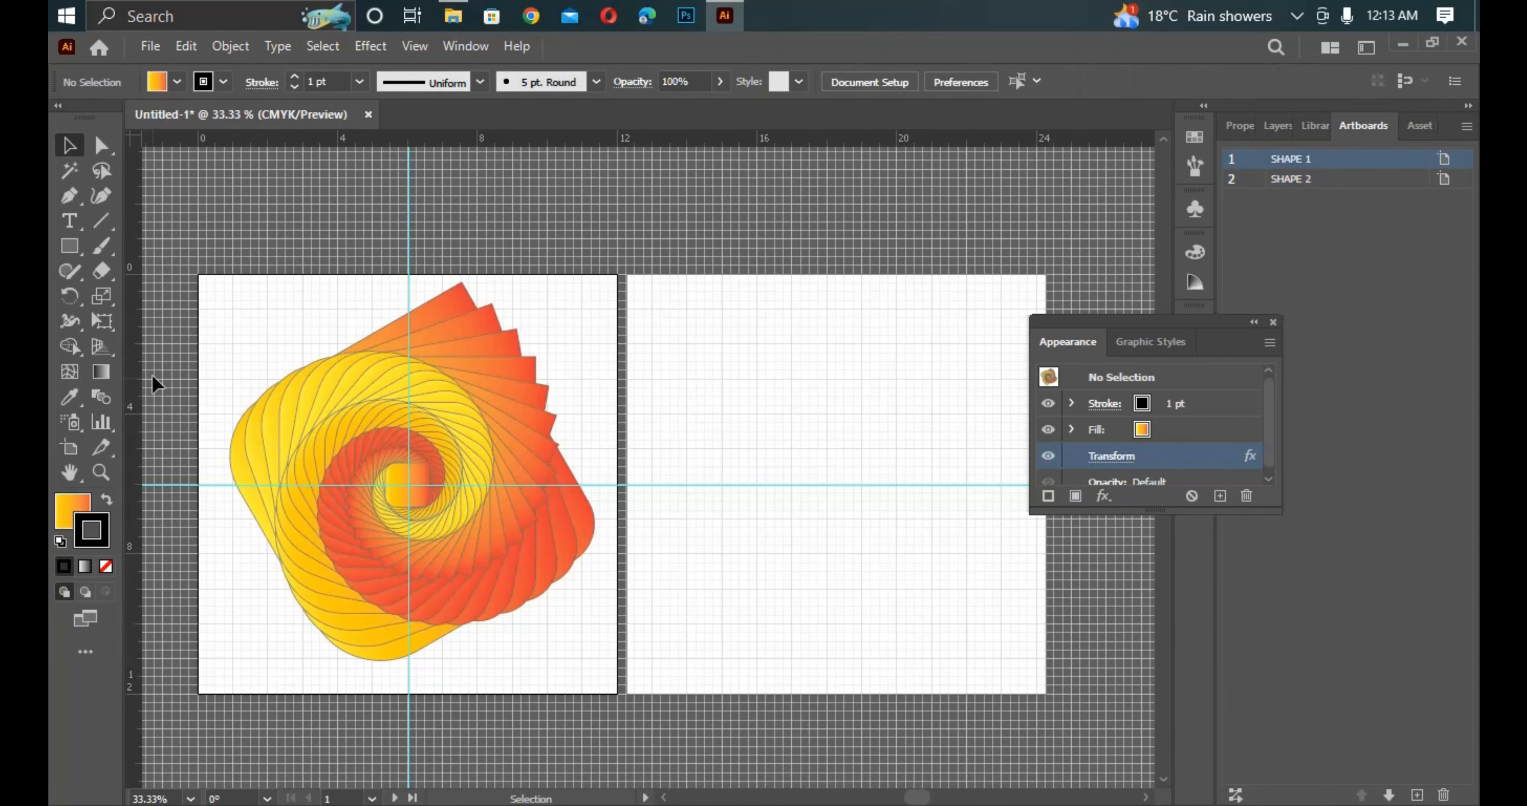
pyautogui.moveTo(137, 376); pyautogui.dragTo(827, 481)
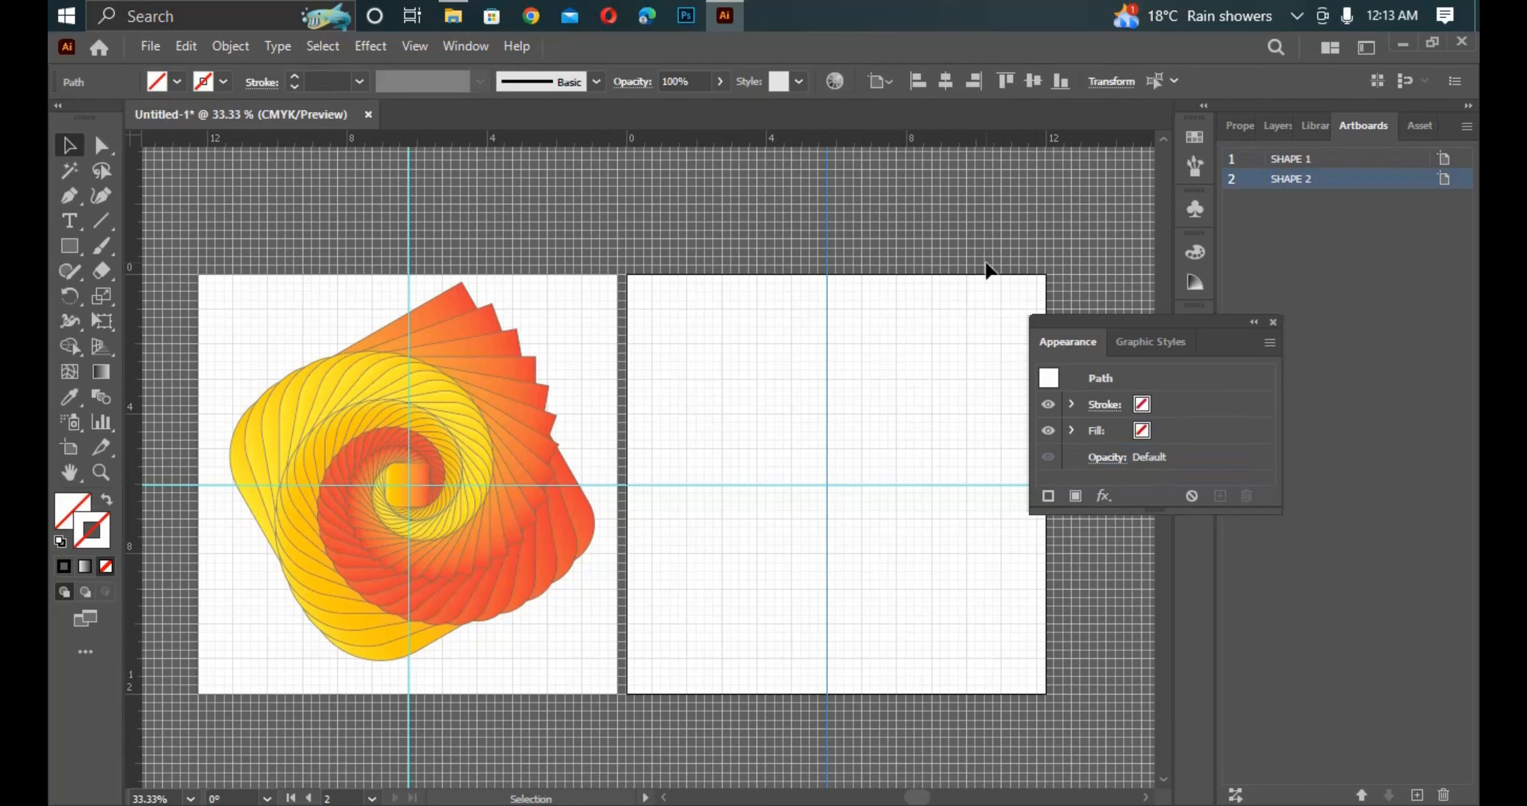
# Move the Appearance panel off the SHAPE 2 artboard and deselect the new guide.
pyautogui.hotkey('ctrl', '+')
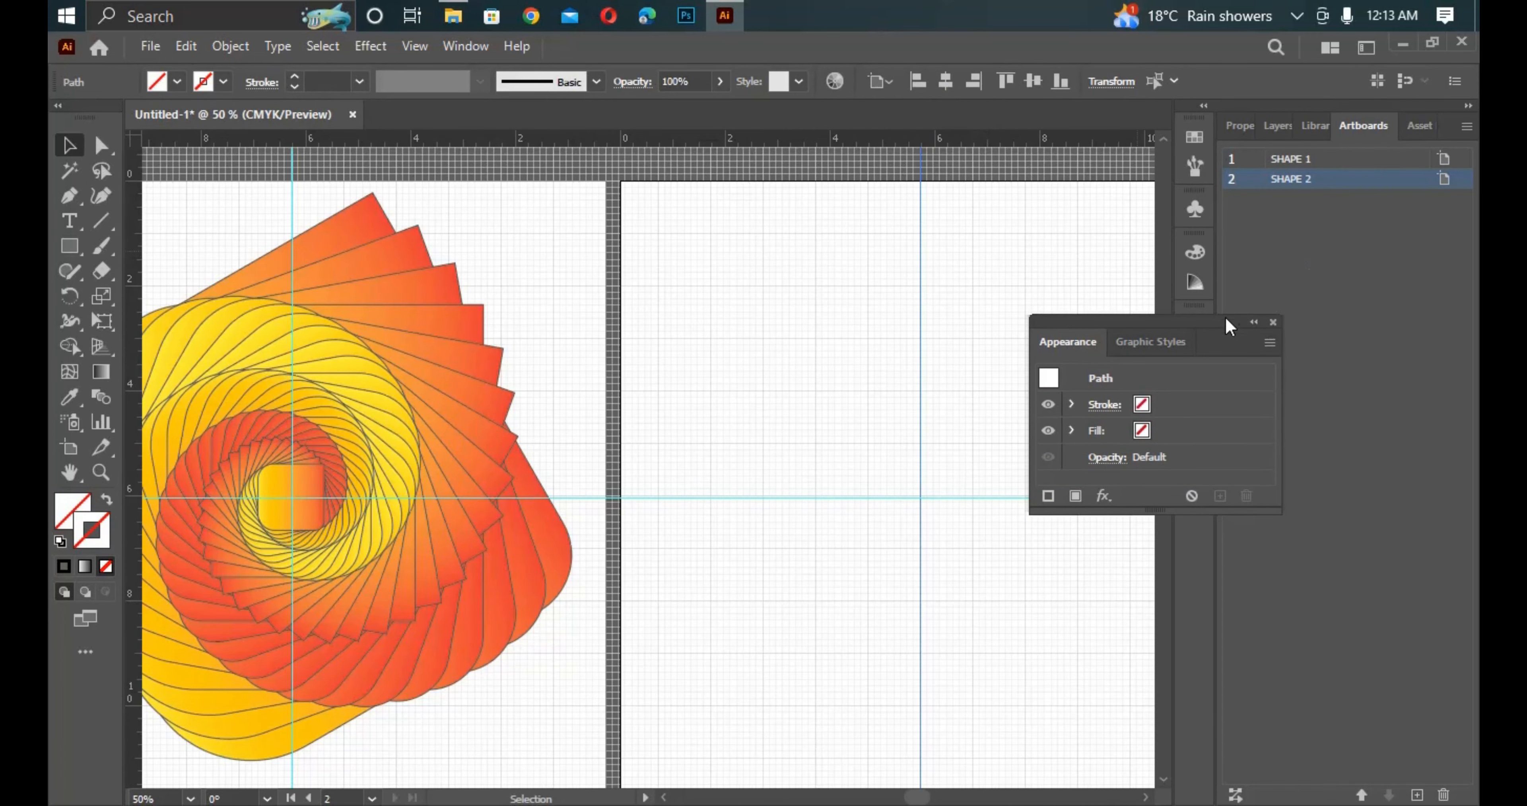
pyautogui.moveTo(1219, 336); pyautogui.dragTo(1379, 368)
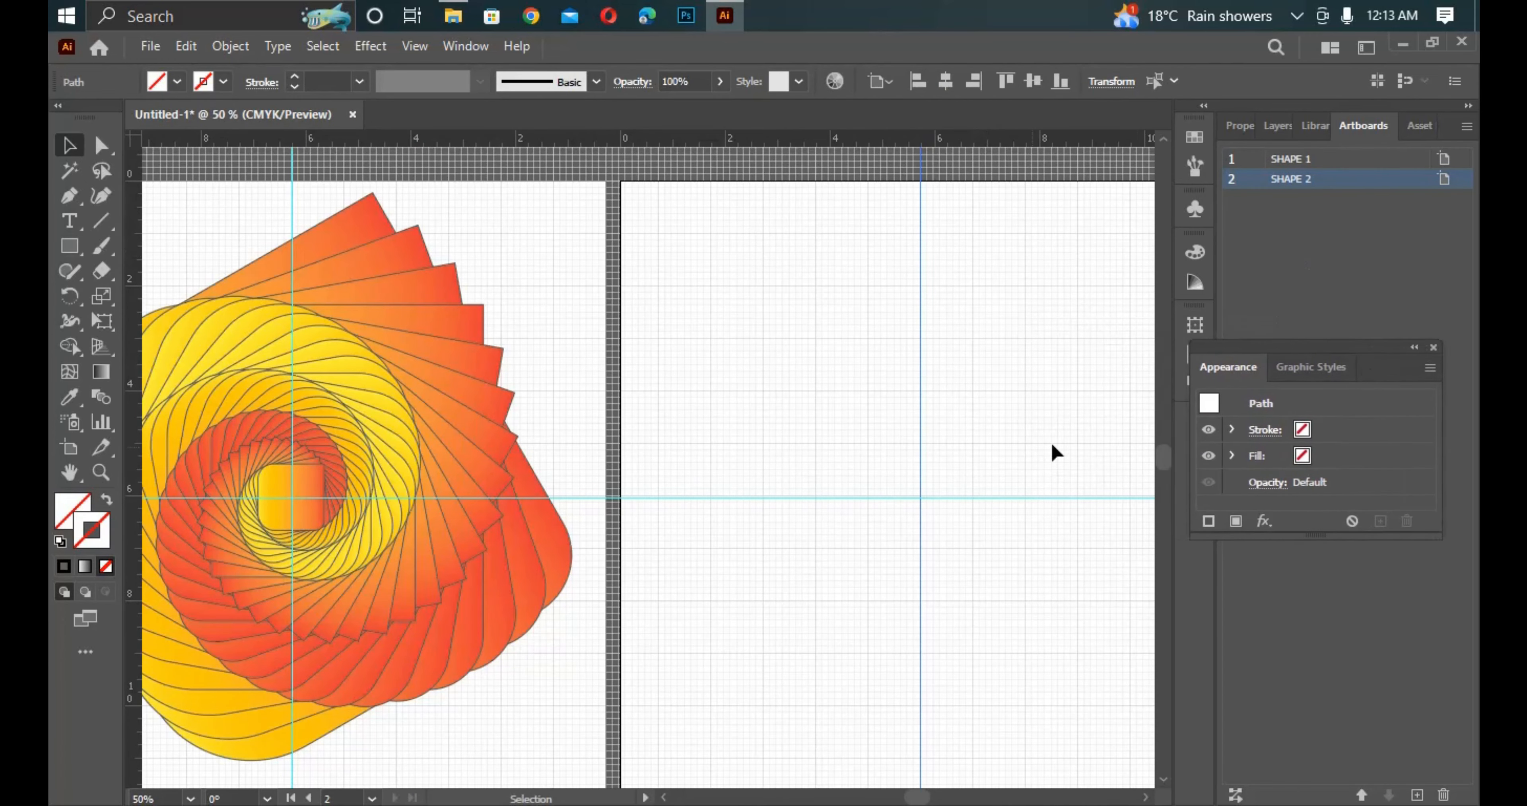
pyautogui.click(999, 393)
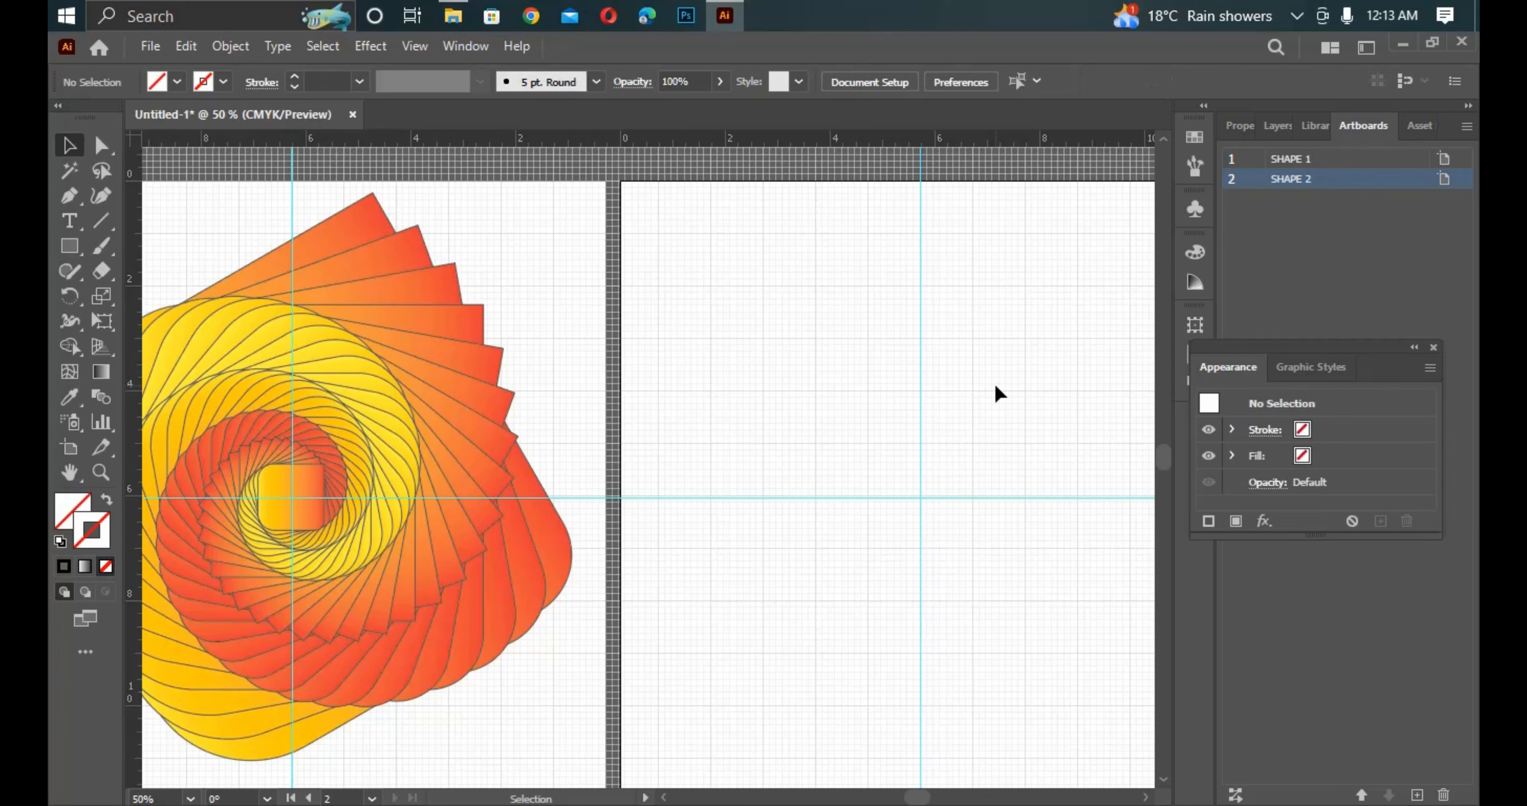
# Draw a rounded square about 8 in wide with the Rounded Rectangle tool, centred on the guide intersection of the SHAPE 2 artboard.
pyautogui.moveTo(968, 389); pyautogui.dragTo(754, 366)
pyautogui.moveTo(742, 425); pyautogui.dragTo(741, 390)
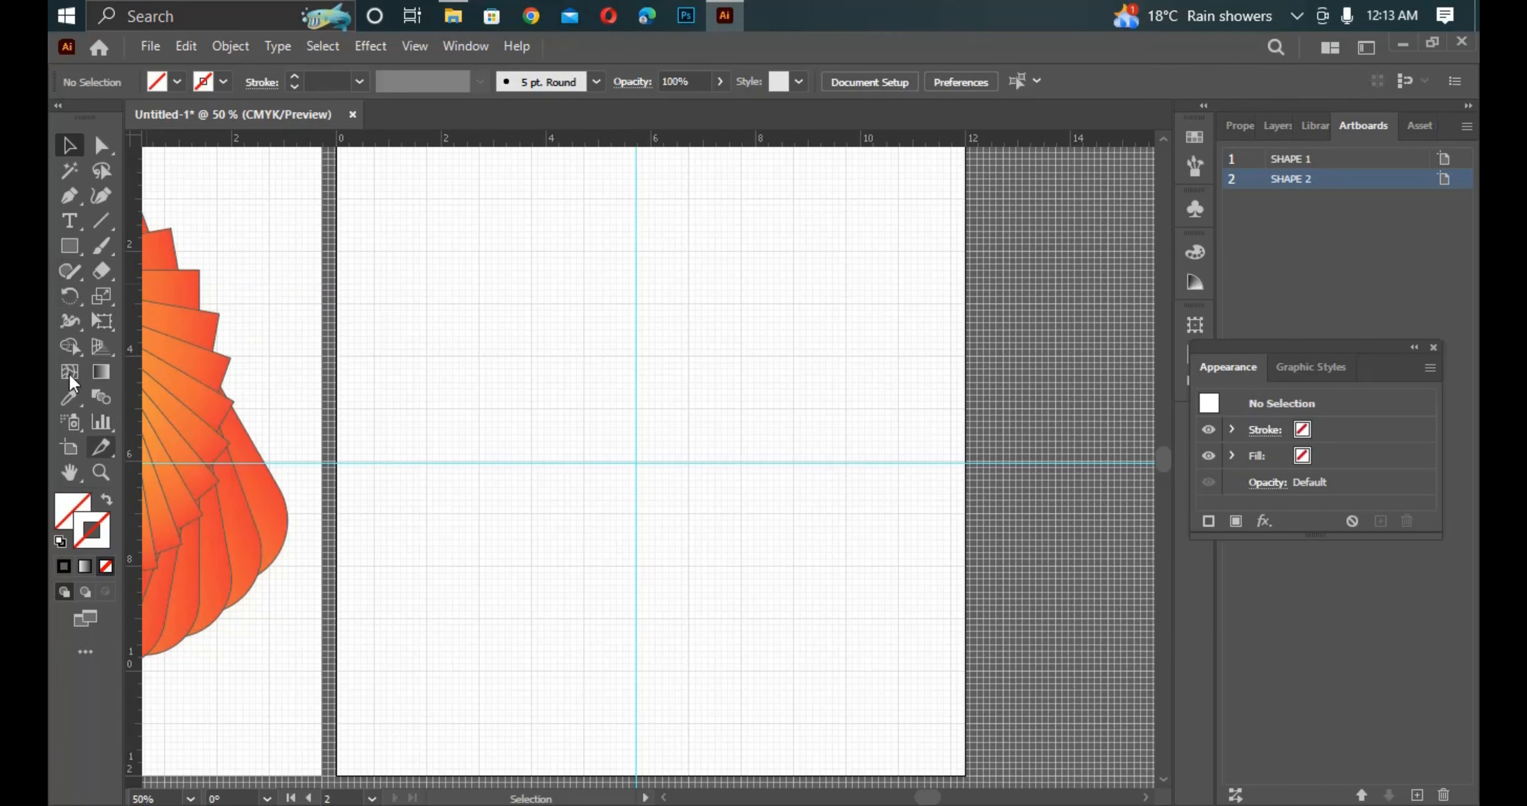
pyautogui.click(71, 249)
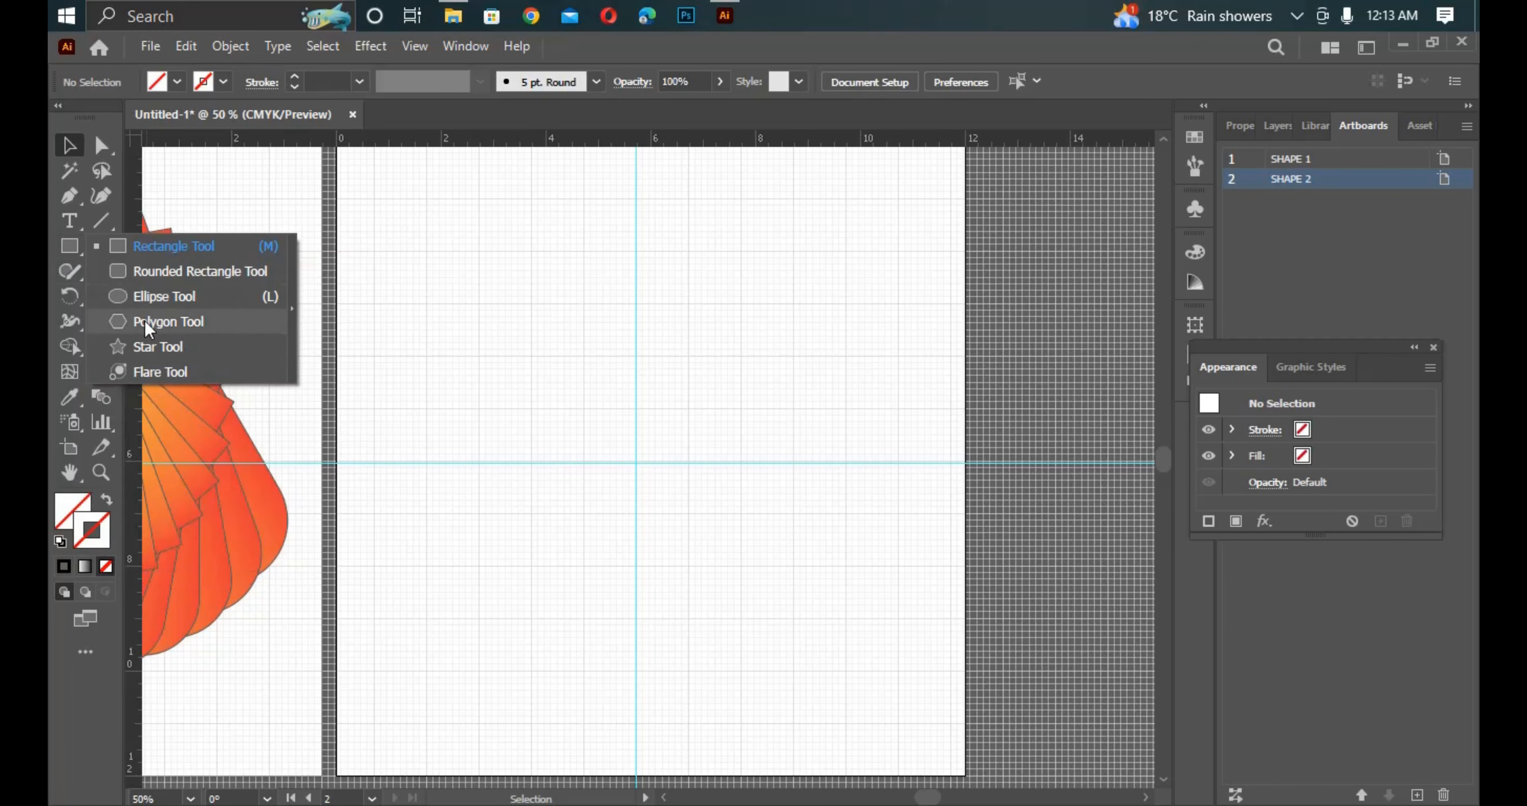
pyautogui.click(148, 273)
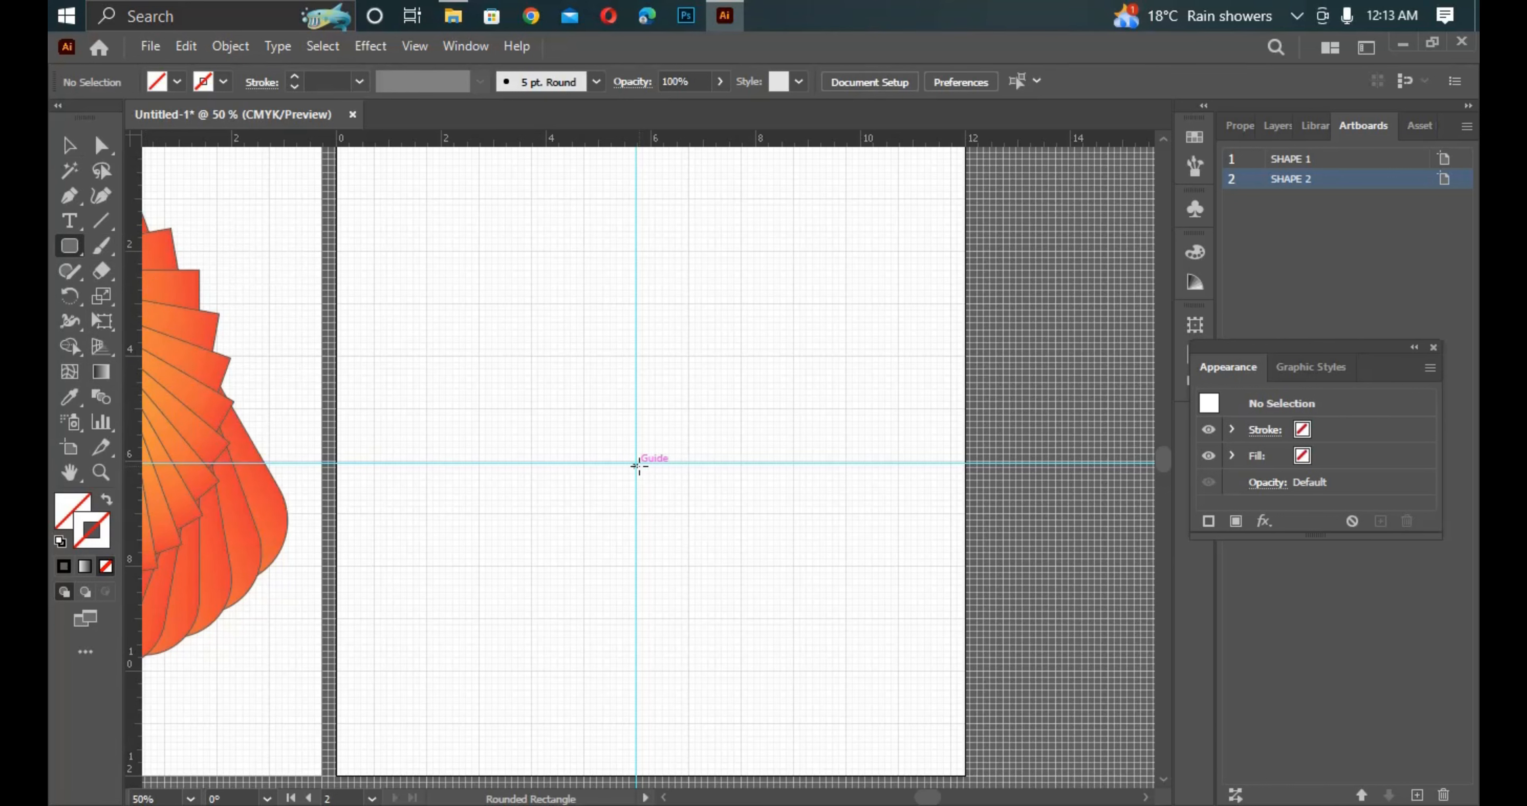
pyautogui.moveTo(639, 466)
pyautogui.mouseDown()
pyautogui.moveTo(597, 413)
pyautogui.moveTo(426, 301)
pyautogui.mouseUp()
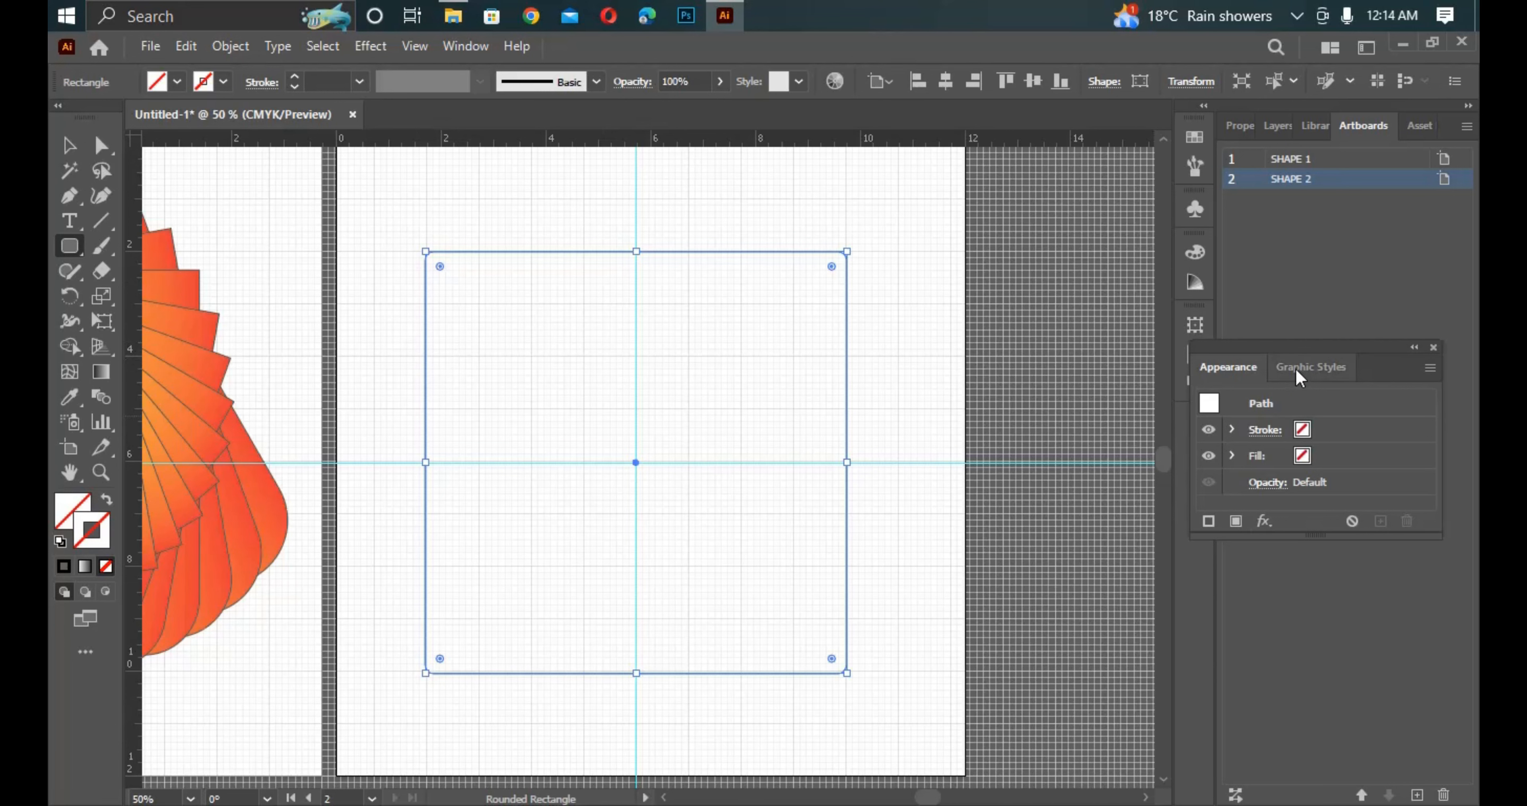
# Add a Distort & Transform > Transform effect to the square with horizontal and vertical scale set to 95%.
pyautogui.click(1265, 521)
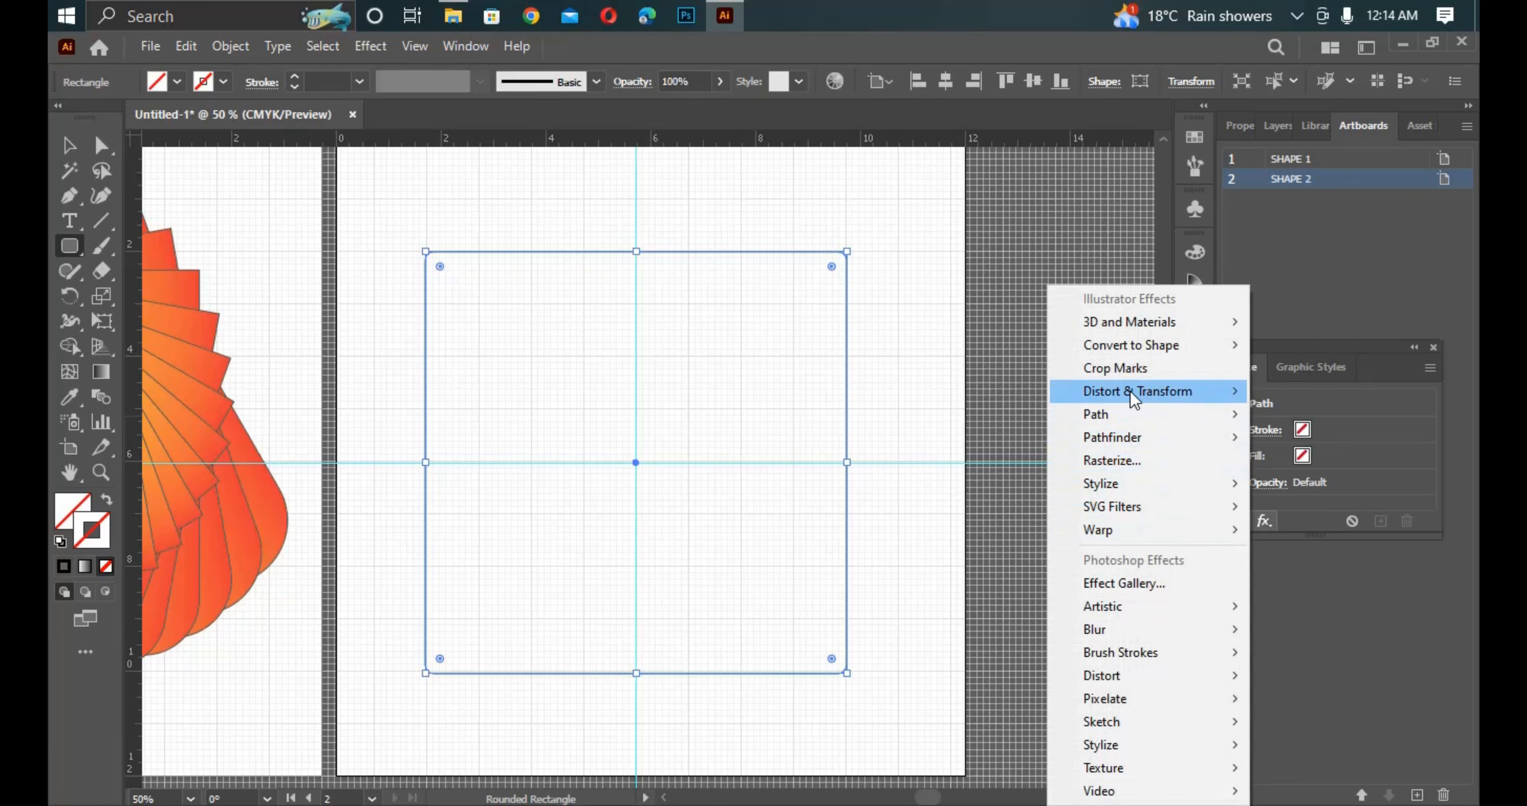
pyautogui.moveTo(1132, 394)
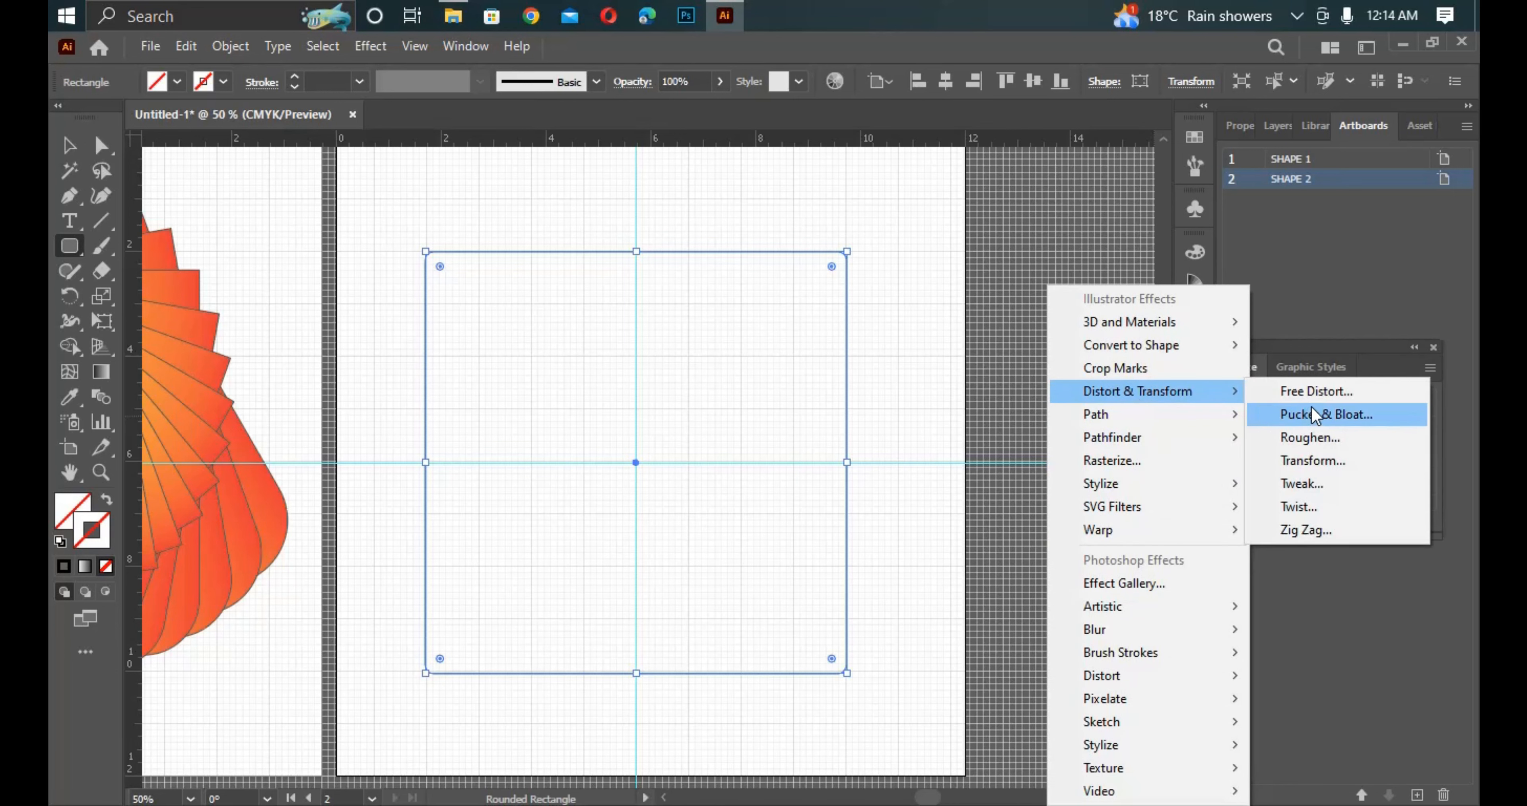
pyautogui.click(1327, 453)
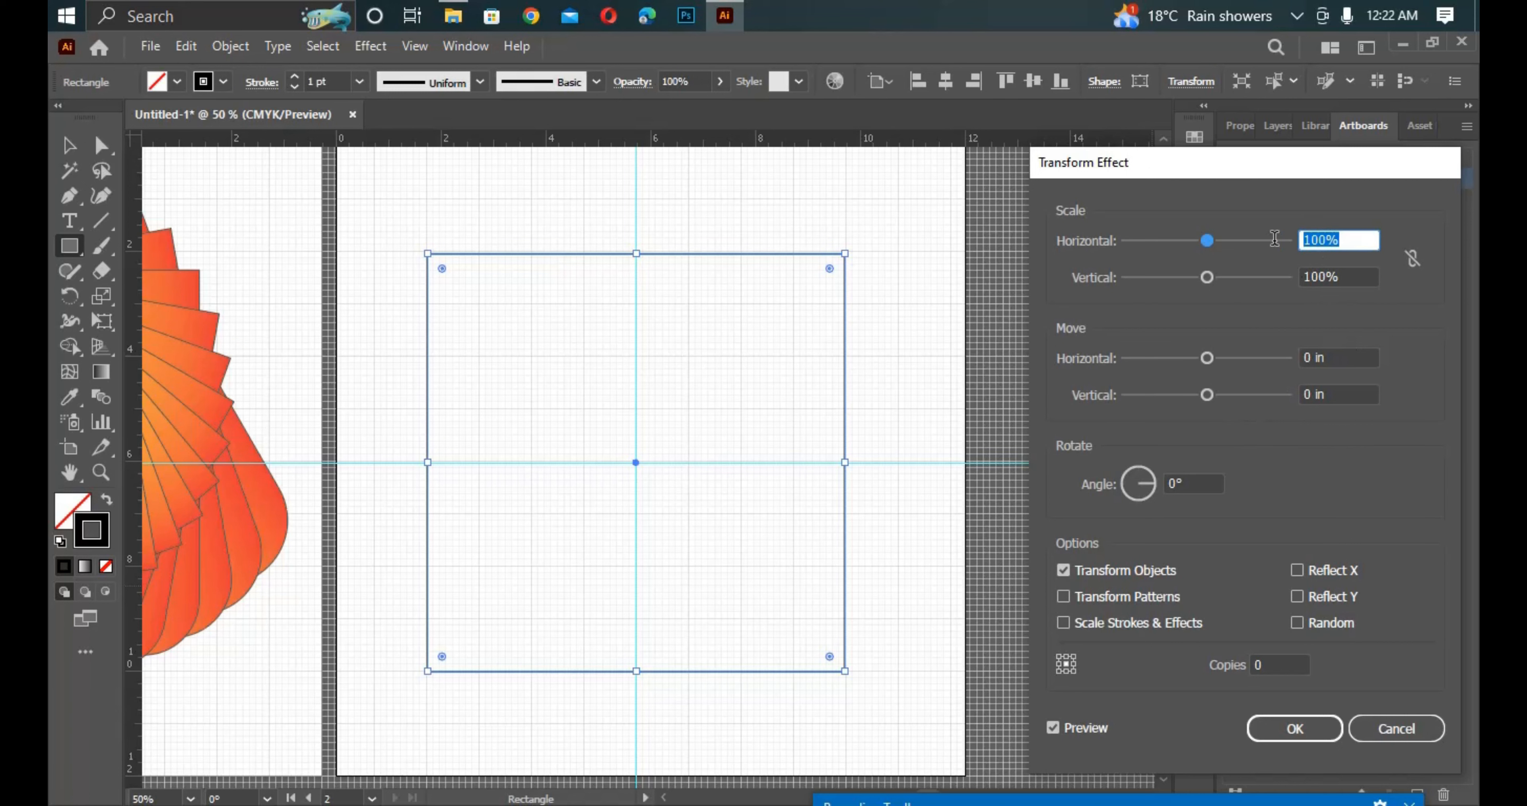
pyautogui.write('95')
pyautogui.press('Tab')
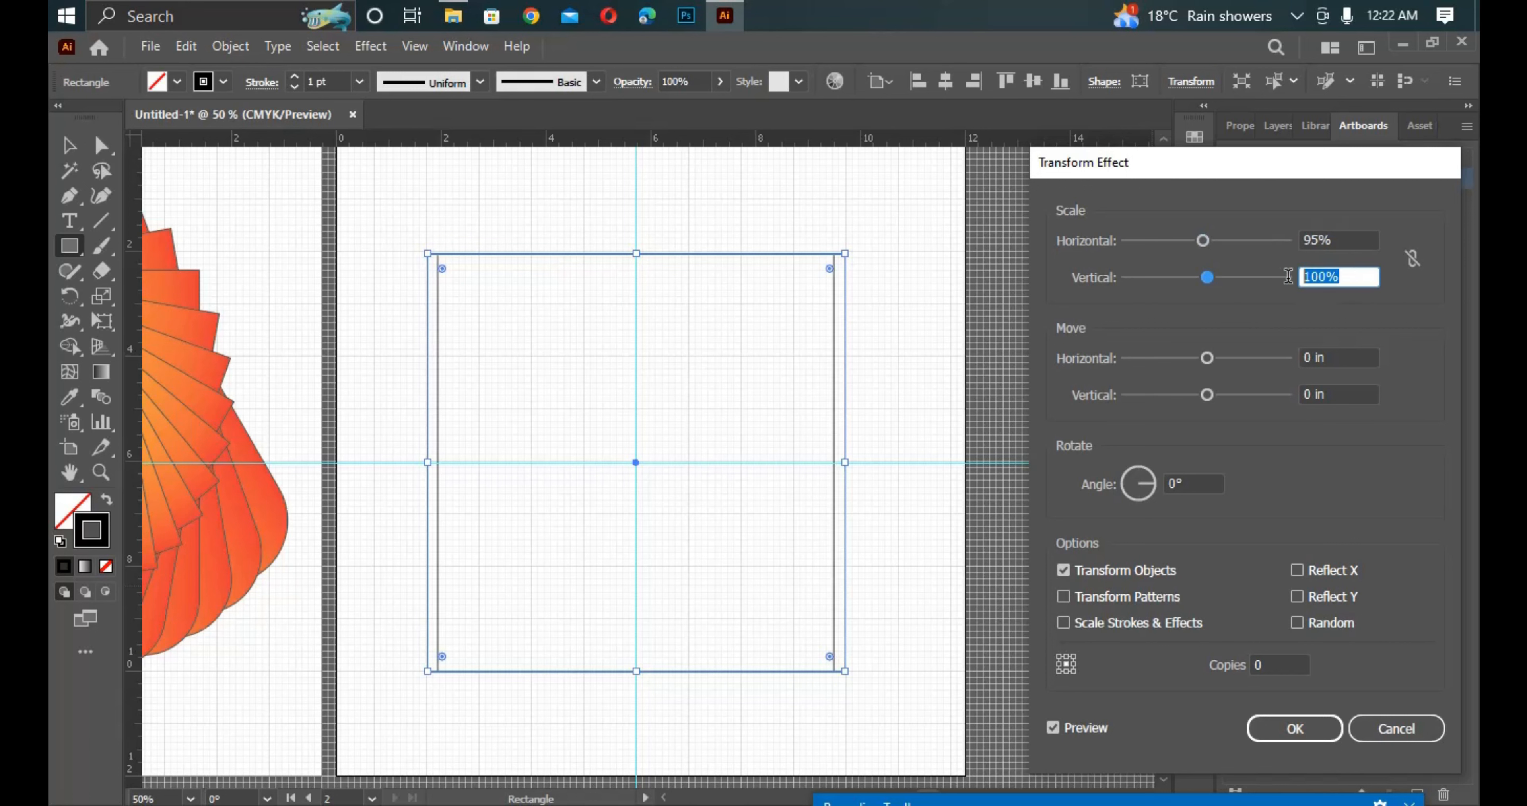
pyautogui.write('95')
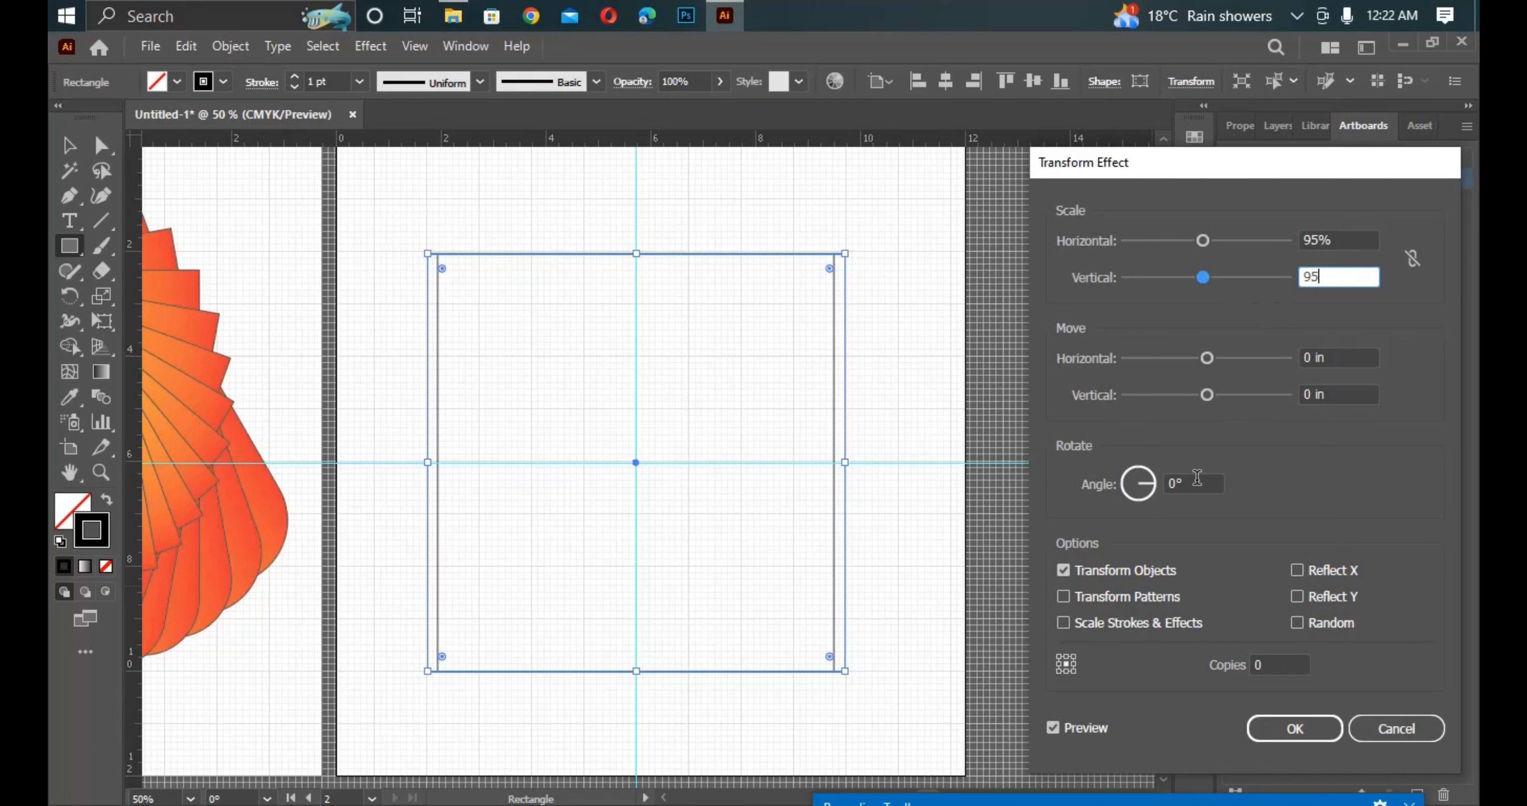
# Set the number of copies in the square's Transform effect to 39.
pyautogui.click(1260, 665)
pyautogui.press('Up')
pyautogui.press('Up')
pyautogui.press('Up')
pyautogui.press('Up')
pyautogui.press('Up')
pyautogui.press('Up')
pyautogui.press('Up')
pyautogui.press('Up')
pyautogui.press('Up')
pyautogui.press('Up')
pyautogui.press('Up')
pyautogui.press('Up')
pyautogui.press('Up')
pyautogui.press('Up')
pyautogui.press('Up')
pyautogui.press('Up')
pyautogui.press('Up')
pyautogui.press('Up')
pyautogui.press('Up')
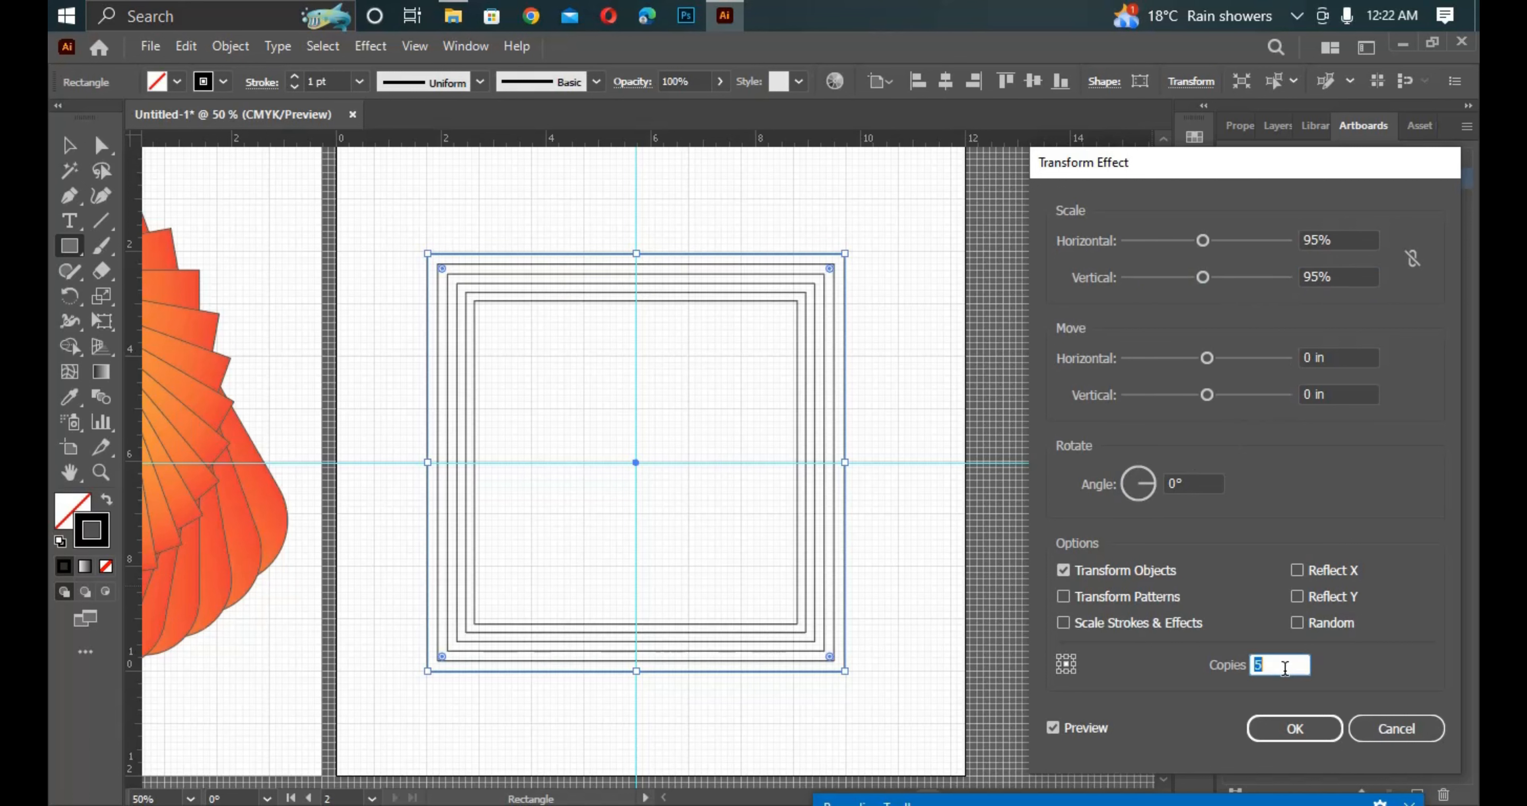
pyautogui.press('Up')
pyautogui.press('Up')
pyautogui.press('Up')
pyautogui.press('Up')
pyautogui.press('Up')
pyautogui.press('Up')
pyautogui.press('Up')
pyautogui.press('Up')
pyautogui.press('Up')
pyautogui.press('Up')
pyautogui.press('Up')
pyautogui.press('Up')
pyautogui.press('Up')
pyautogui.press('Up')
pyautogui.press('Up')
pyautogui.press('Up')
pyautogui.press('Up')
pyautogui.press('Up')
pyautogui.press('Up')
pyautogui.press('Up')
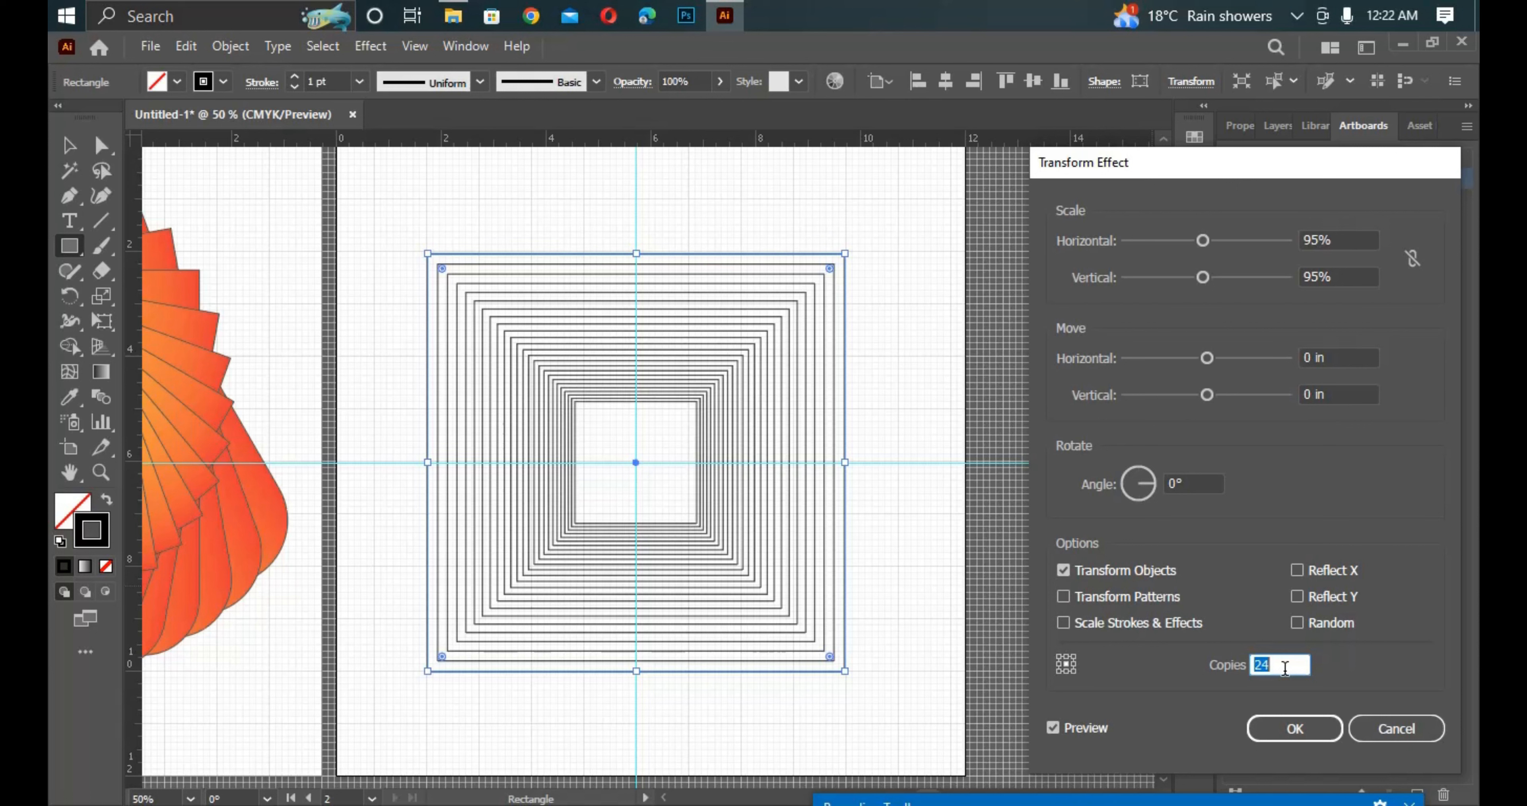
pyautogui.press('Up')
pyautogui.press('Up')
pyautogui.press('Up')
pyautogui.press('Up')
pyautogui.press('Up')
pyautogui.press('Up')
pyautogui.press('Up')
pyautogui.press('Up')
pyautogui.press('Up')
pyautogui.press('Up')
pyautogui.press('Up')
pyautogui.press('Up')
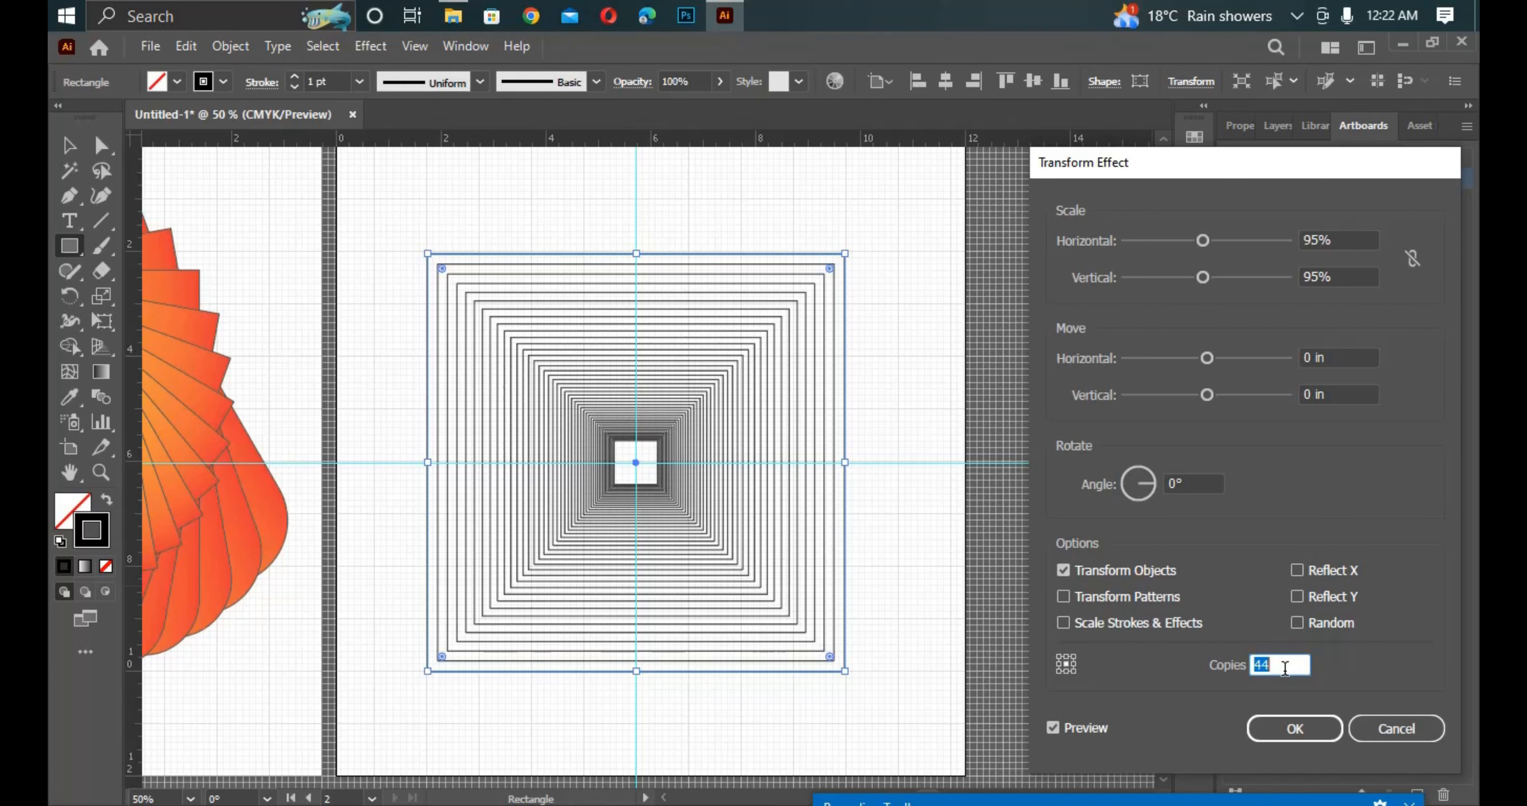
pyautogui.press('Up')
pyautogui.press('Up')
pyautogui.press('Up')
pyautogui.press('Up')
pyautogui.press('Up')
pyautogui.press('Up')
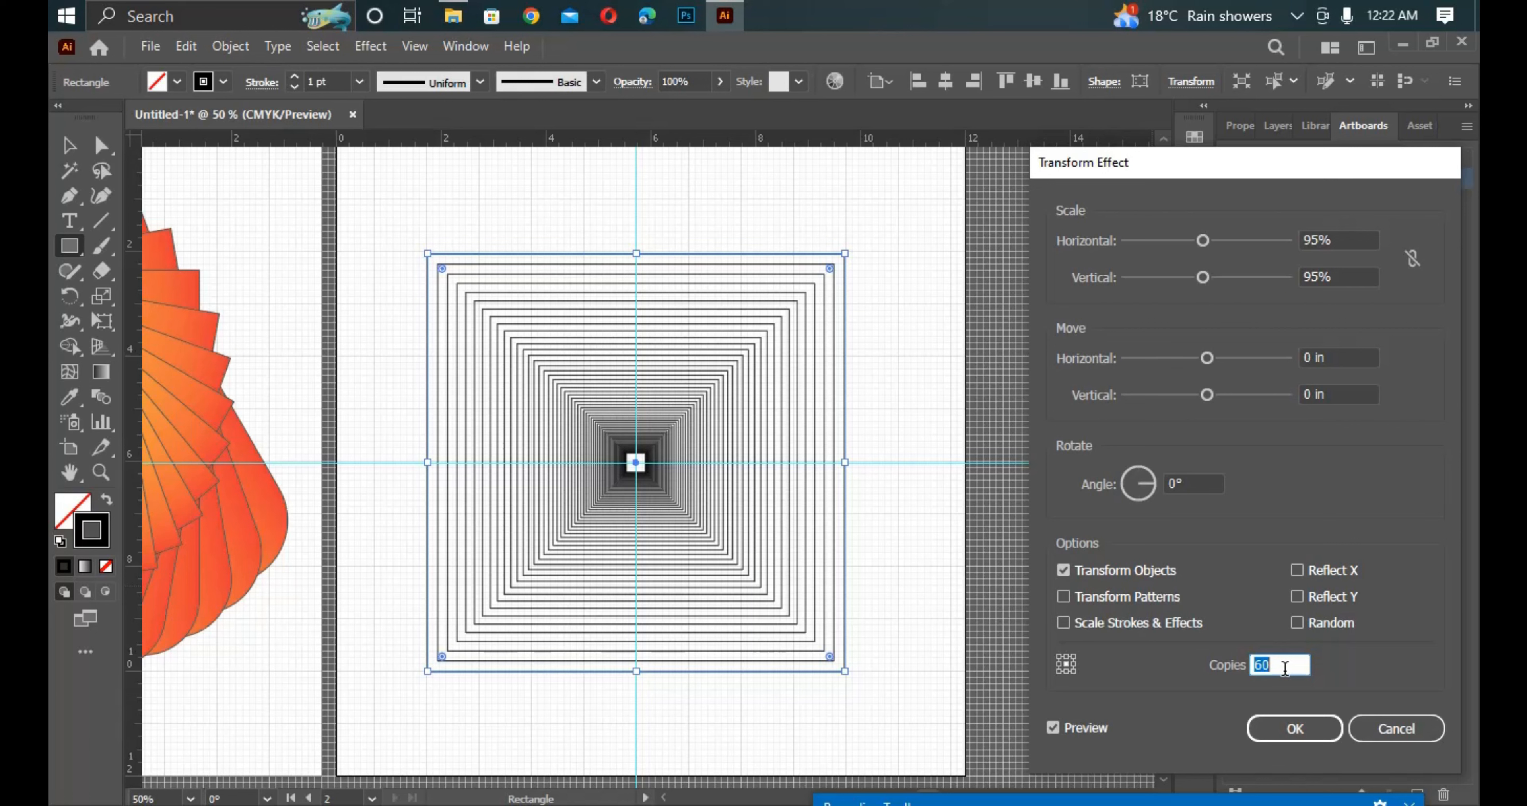
pyautogui.press('Down')
pyautogui.press('Down')
pyautogui.press('Down')
pyautogui.press('Down')
pyautogui.press('Down')
pyautogui.press('Down')
pyautogui.press('Down')
pyautogui.press('Down')
pyautogui.press('Down')
pyautogui.press('Down')
pyautogui.press('Down')
pyautogui.press('Down')
pyautogui.press('Down')
pyautogui.press('Down')
pyautogui.press('Down')
pyautogui.press('Down')
pyautogui.press('Down')
pyautogui.press('Down')
pyautogui.press('Down')
pyautogui.press('Down')
pyautogui.press('Down')
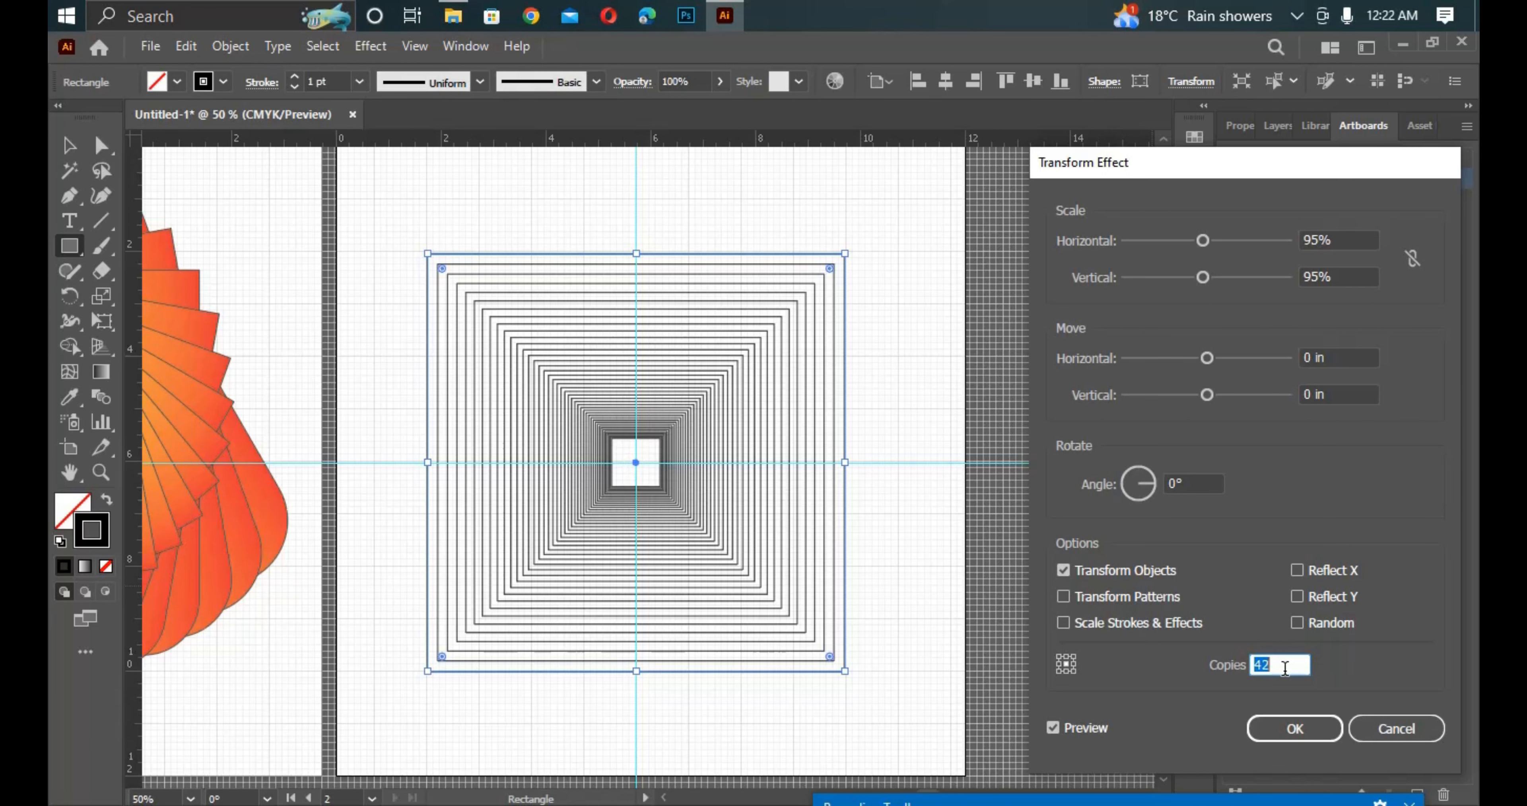
pyautogui.press('Down')
pyautogui.press('Down')
pyautogui.press('Down')
pyautogui.press('Down')
pyautogui.press('Down')
pyautogui.press('Down')
pyautogui.press('Down')
pyautogui.press('Down')
pyautogui.press('Down')
pyautogui.press('Down')
pyautogui.press('Down')
pyautogui.press('Down')
pyautogui.press('Down')
pyautogui.press('Down')
pyautogui.press('Down')
pyautogui.press('Down')
pyautogui.press('Down')
pyautogui.press('Down')
pyautogui.press('Down')
pyautogui.press('Down')
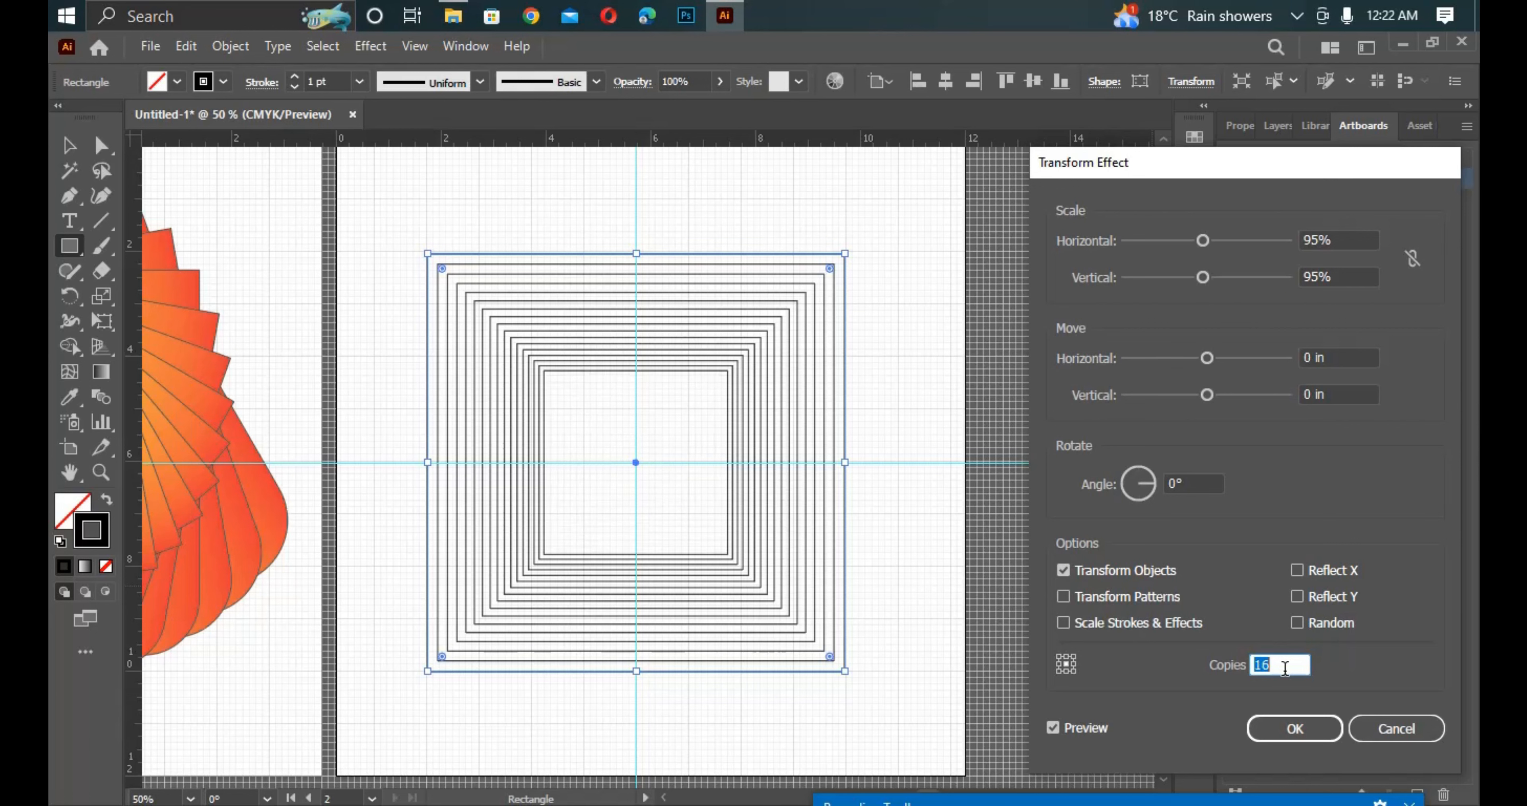
pyautogui.press('Down')
pyautogui.press('Down')
pyautogui.press('Down')
pyautogui.press('Down')
pyautogui.press('Down')
pyautogui.press('Down')
pyautogui.press('Down')
pyautogui.press('Down')
pyautogui.press('Up')
pyautogui.press('Up')
pyautogui.press('Up')
pyautogui.press('Up')
pyautogui.press('Up')
pyautogui.press('Up')
pyautogui.press('Up')
pyautogui.press('Up')
pyautogui.press('Up')
pyautogui.press('Up')
pyautogui.press('Up')
pyautogui.press('Up')
pyautogui.press('Up')
pyautogui.press('Up')
pyautogui.press('Up')
pyautogui.press('Up')
pyautogui.press('Up')
pyautogui.press('Up')
pyautogui.press('Up')
pyautogui.press('Up')
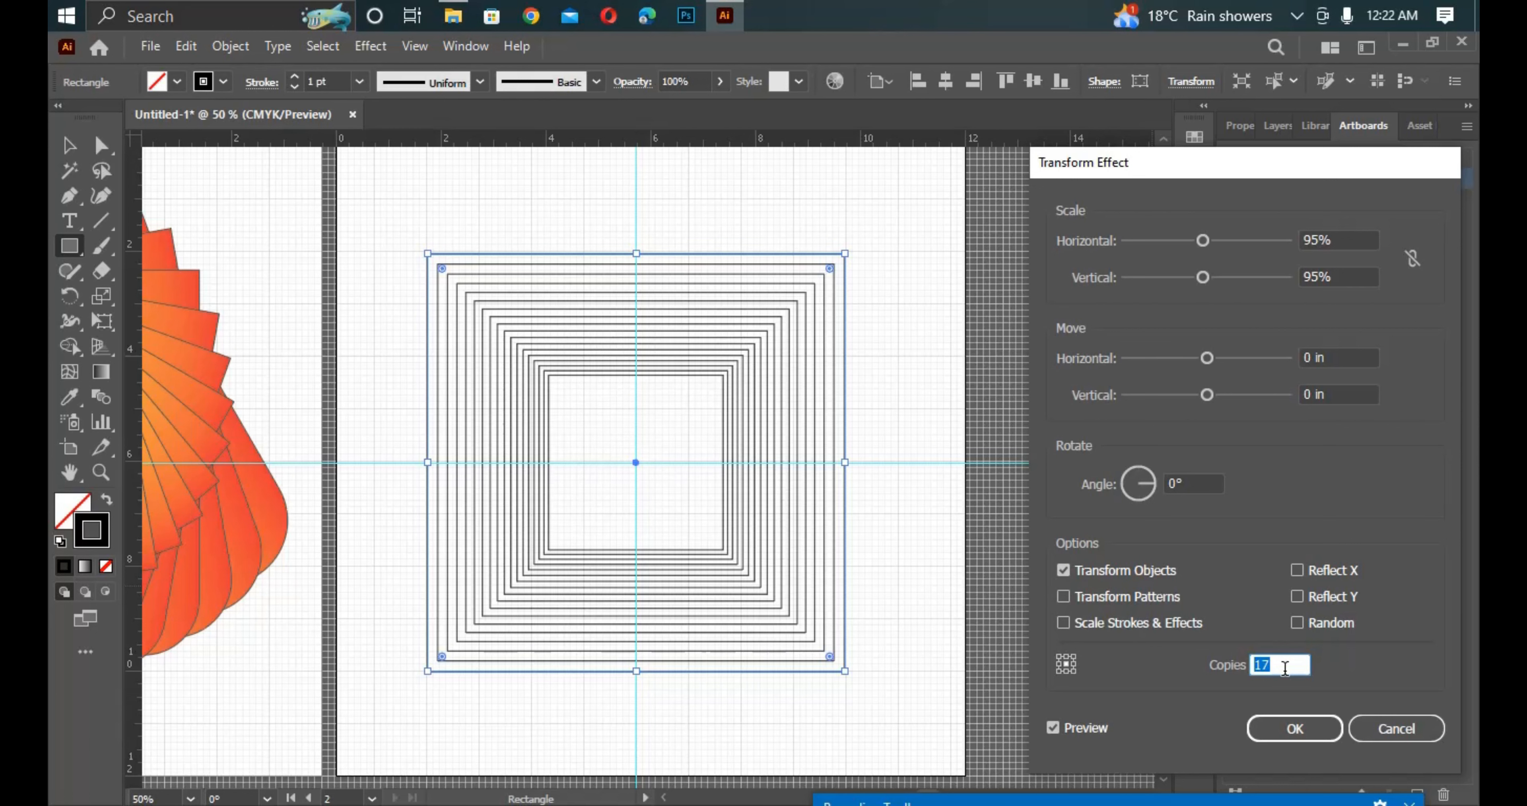
pyautogui.press('Up')
pyautogui.press('Up')
pyautogui.press('Up')
pyautogui.press('Up')
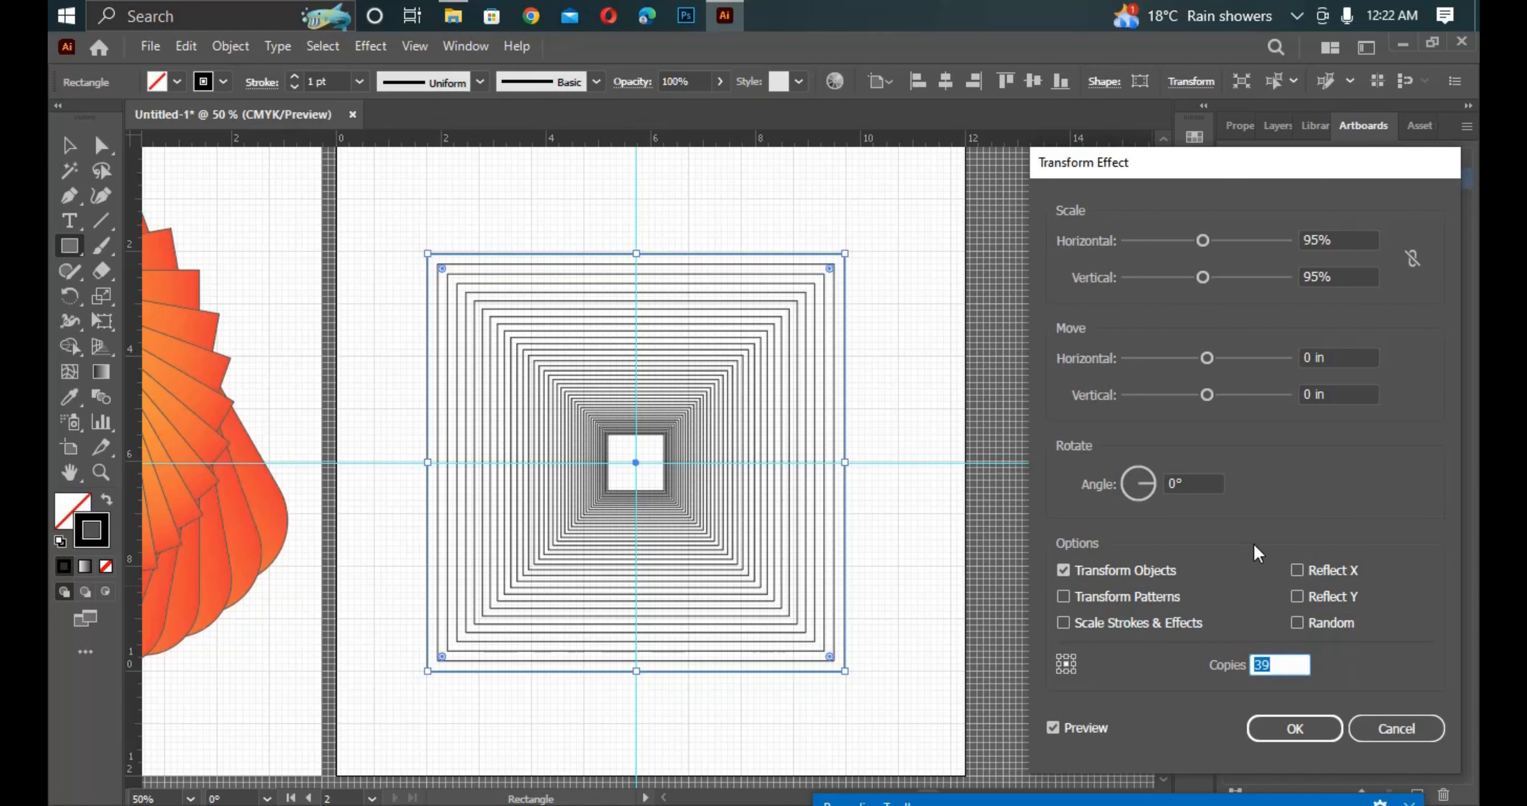
# Set the Transform effect's rotation angle to 50°, turn on Scale Strokes & Effects and apply the effect.
pyautogui.click(1176, 483)
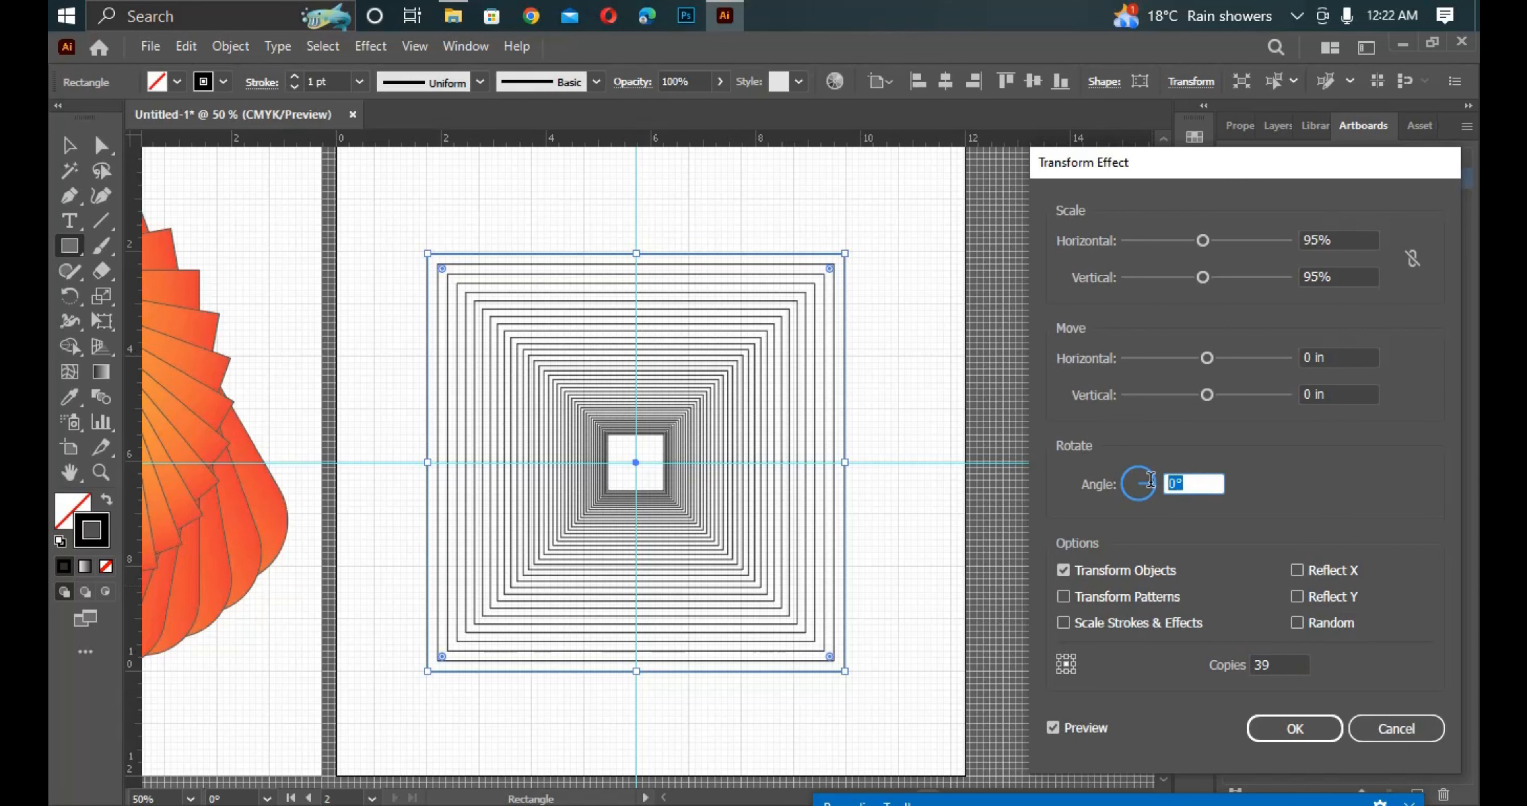
pyautogui.write('5')
pyautogui.click(1273, 664)
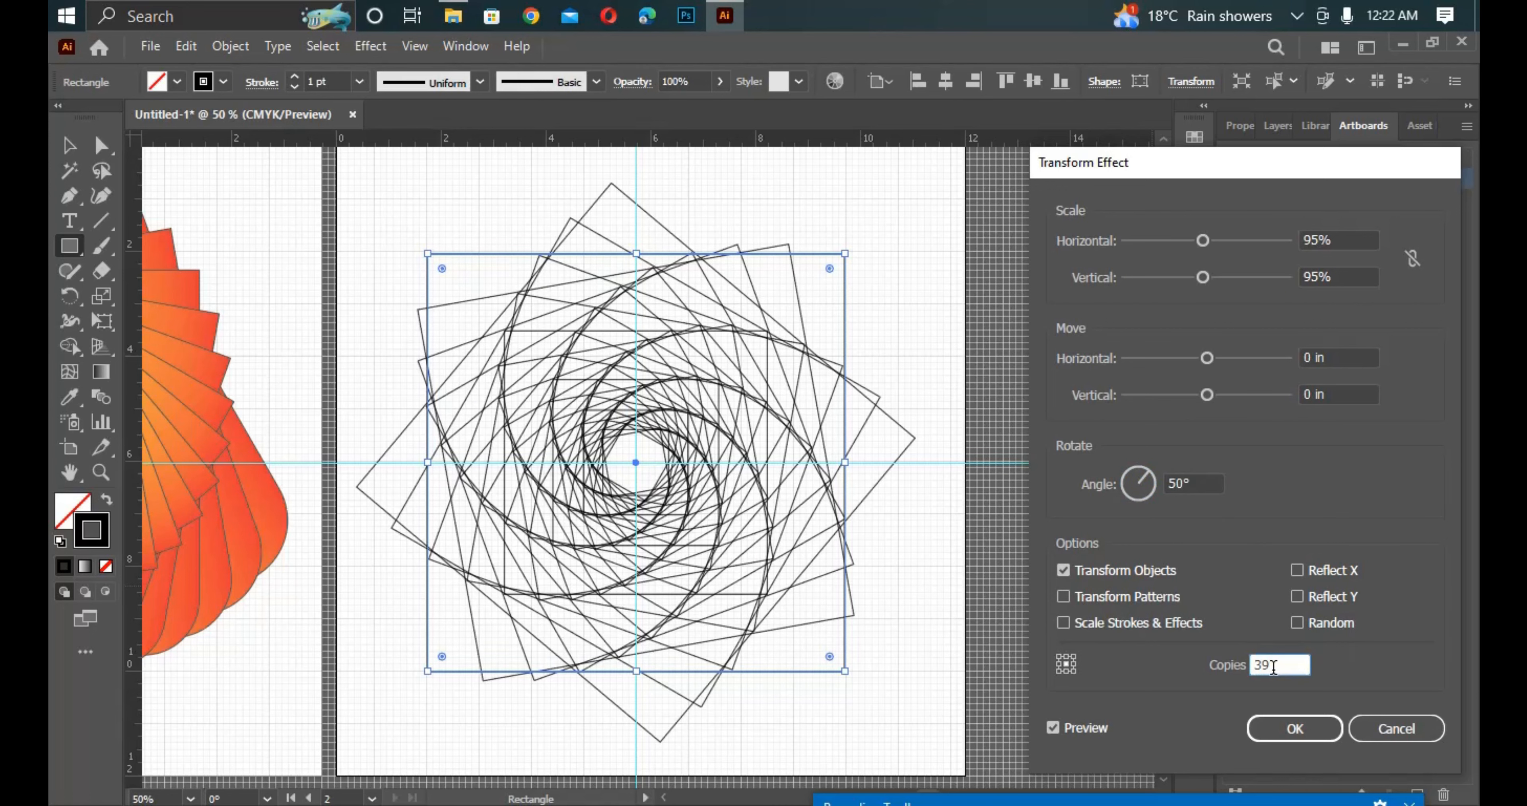
pyautogui.click(1063, 622)
# Try several variable width profiles on the square's stroke, ending with the half-ellipse profile that is flat along one side.
pyautogui.click(430, 83)
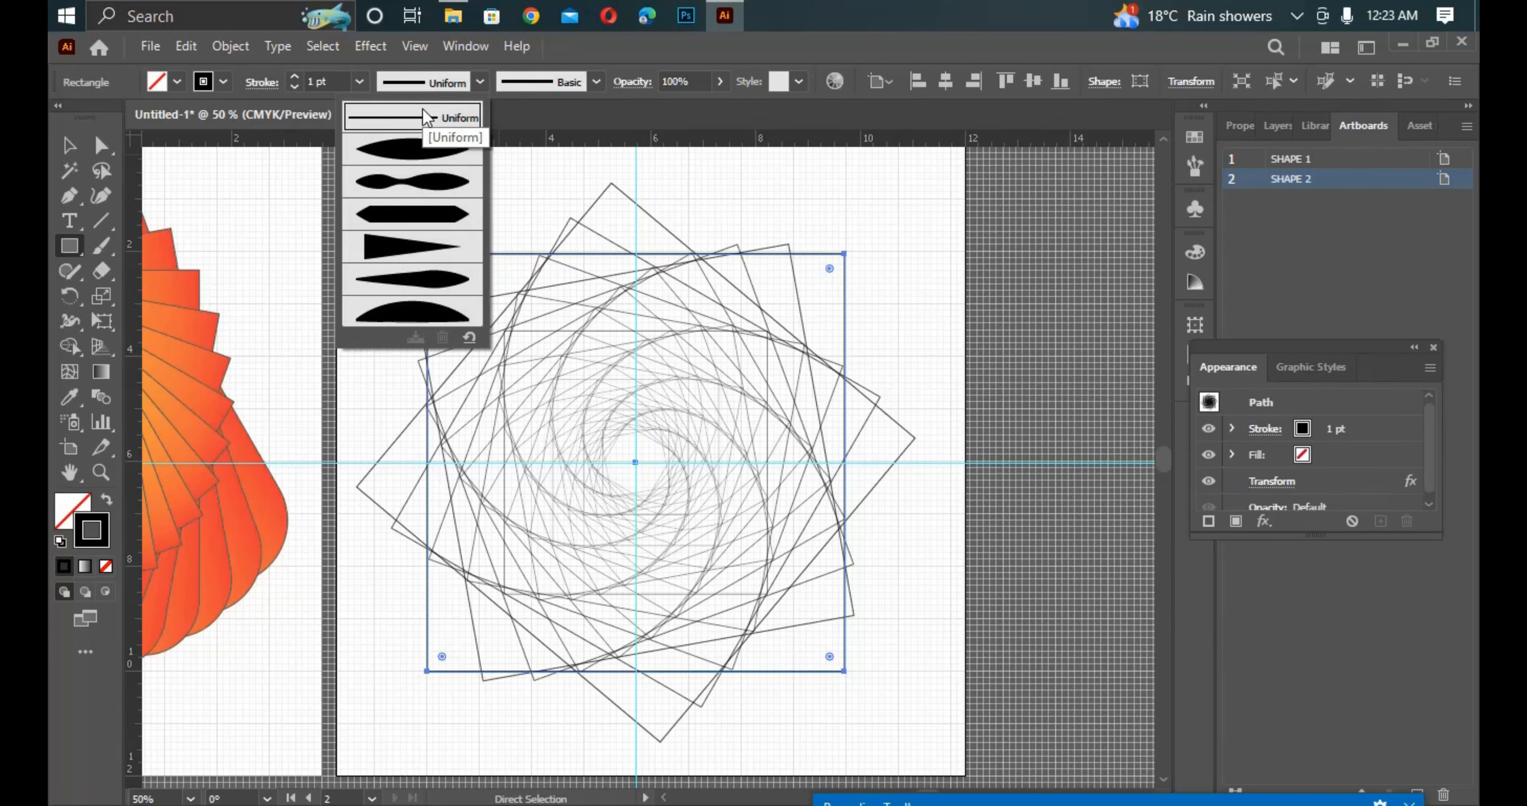
pyautogui.click(420, 149)
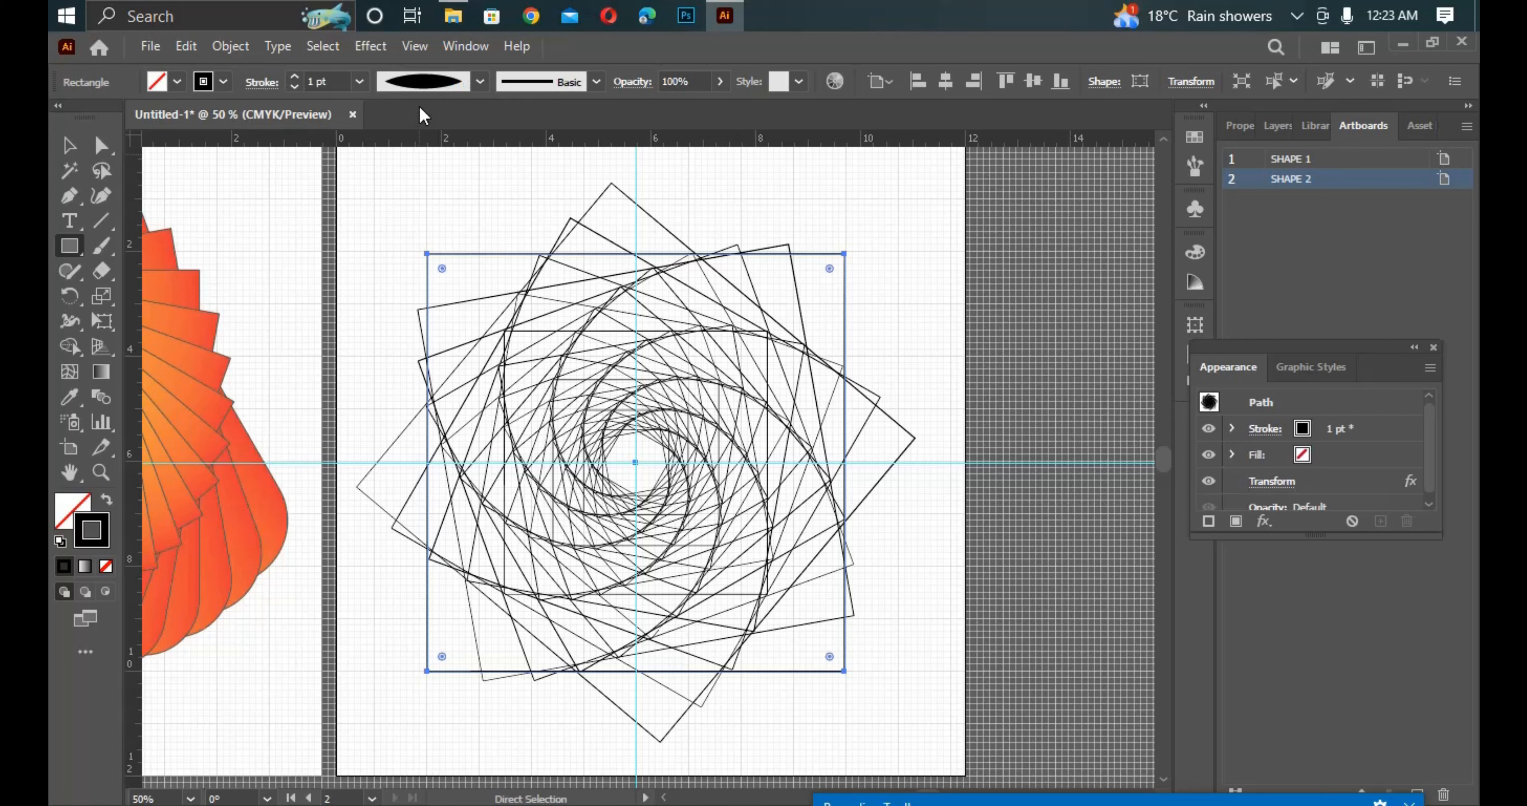
pyautogui.click(423, 86)
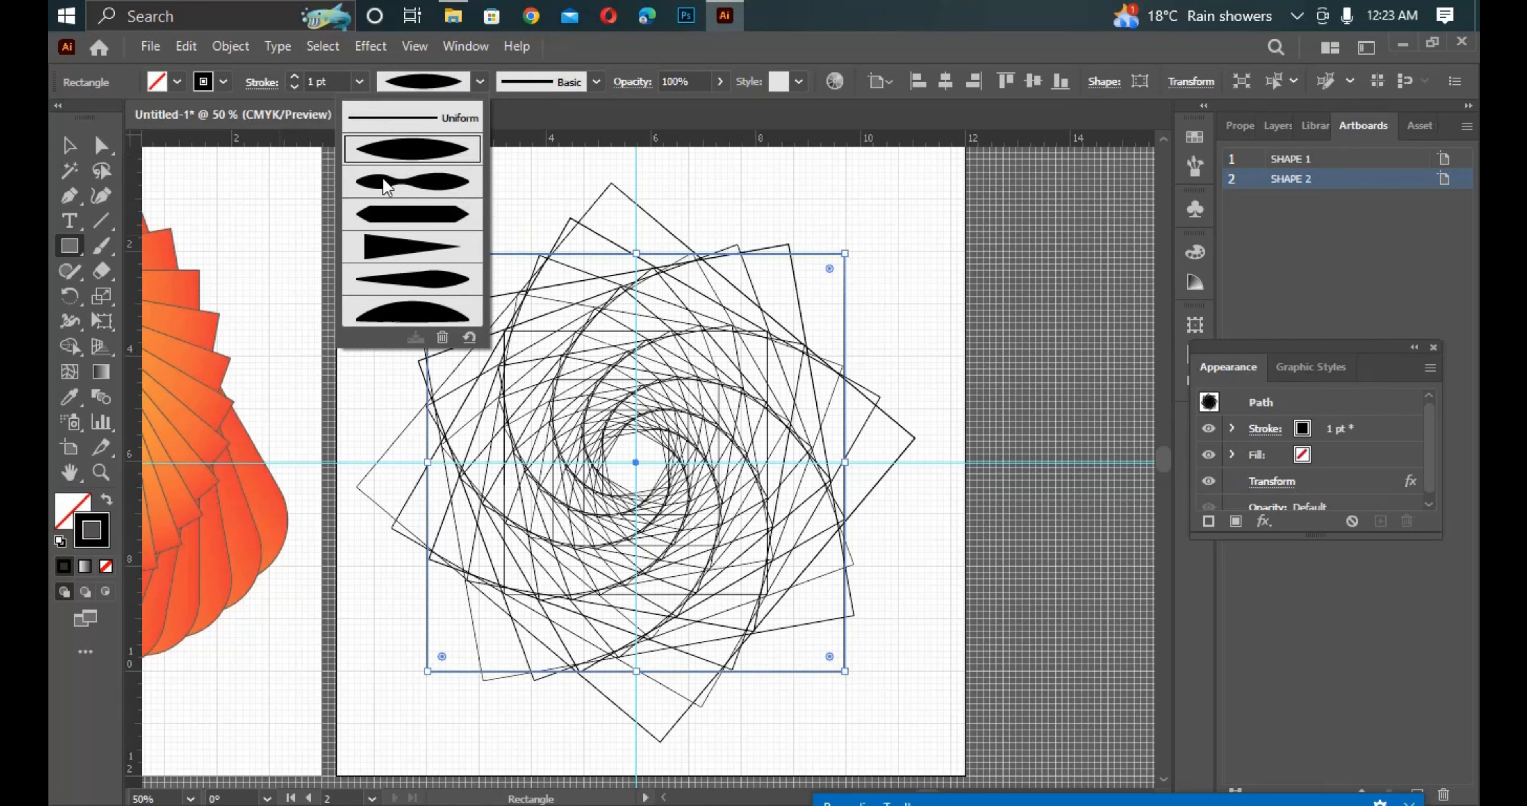
pyautogui.click(411, 191)
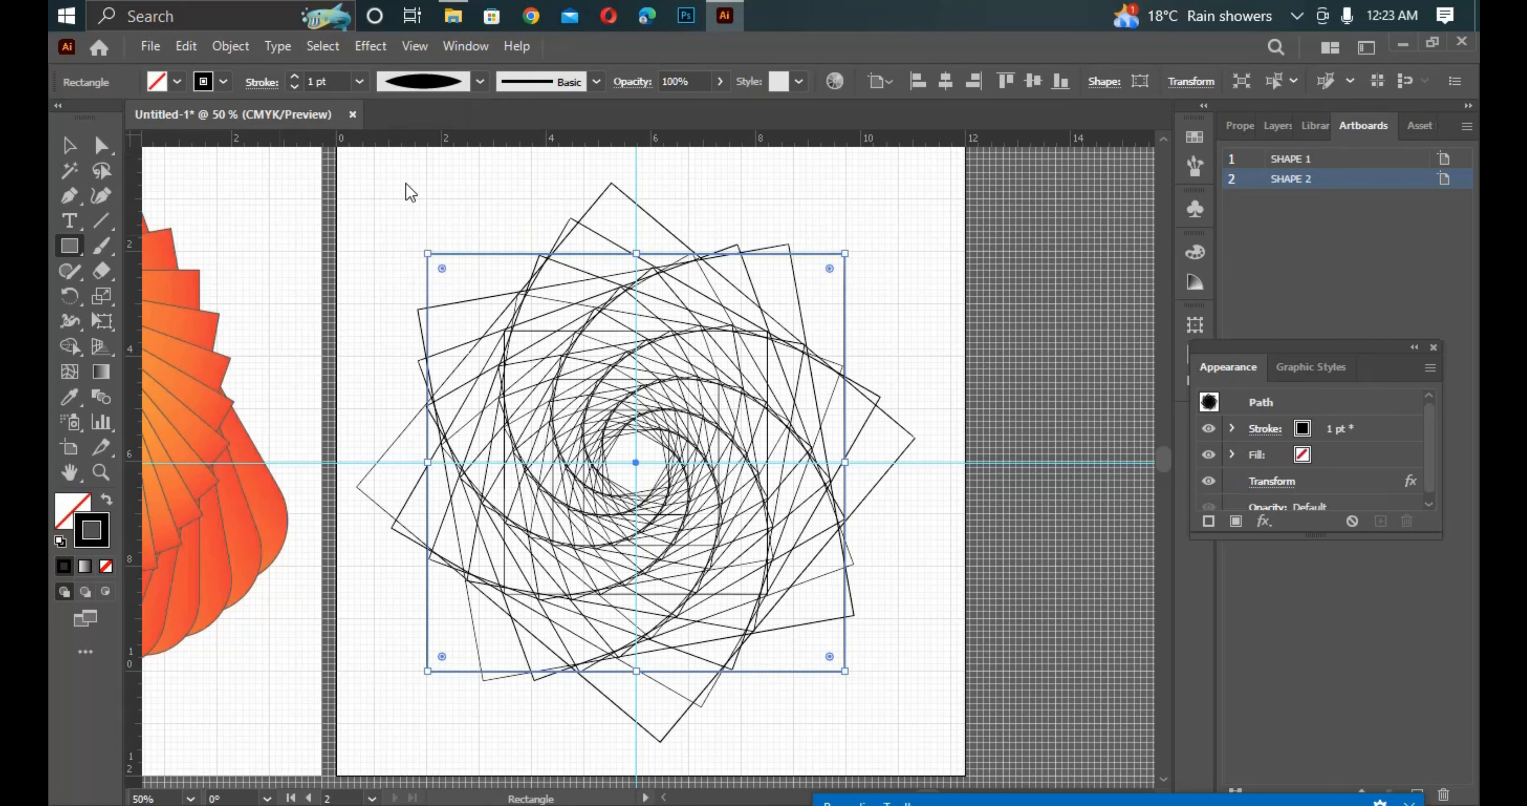
pyautogui.click(423, 87)
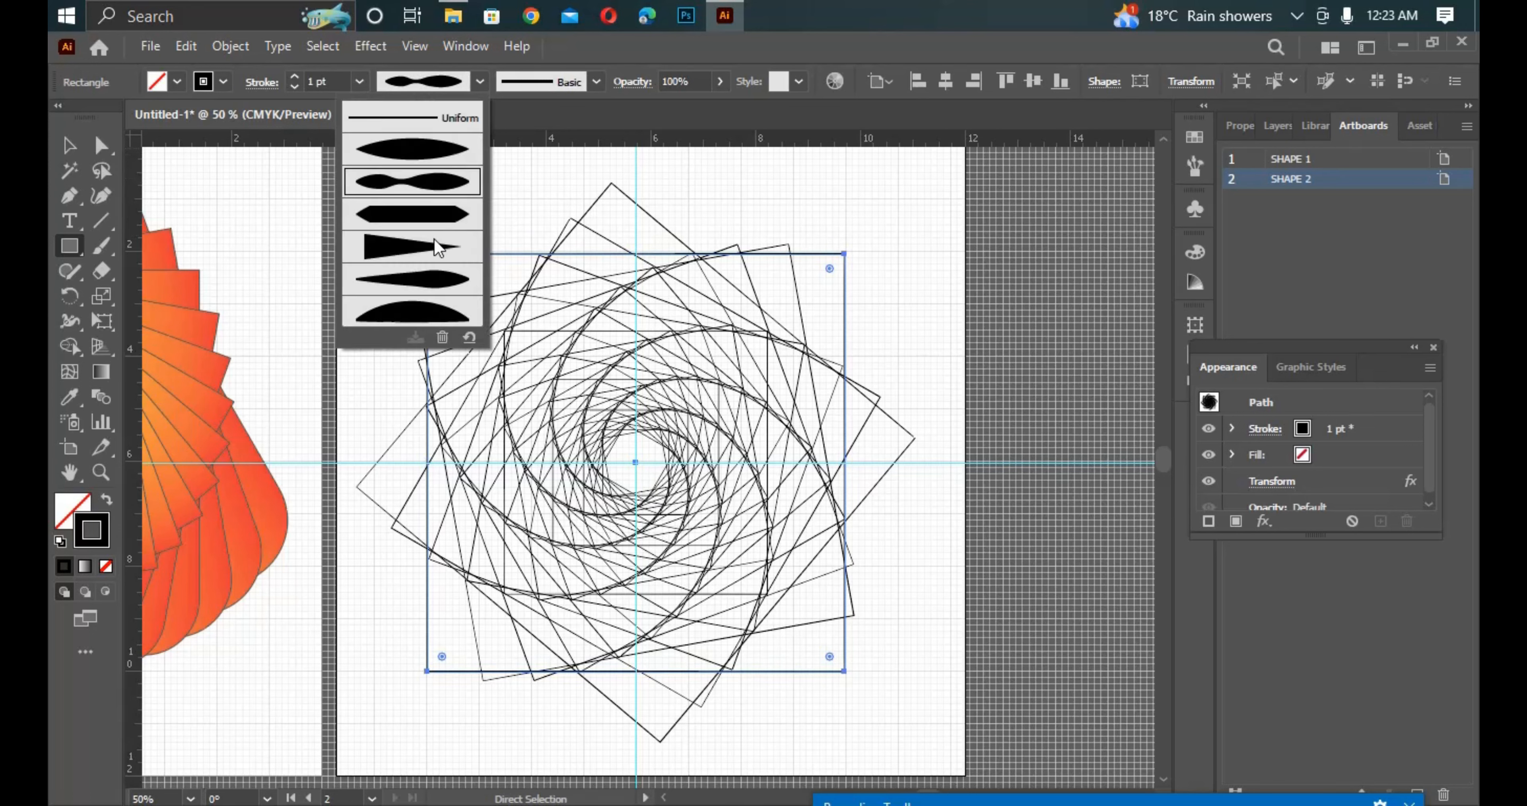
pyautogui.click(437, 246)
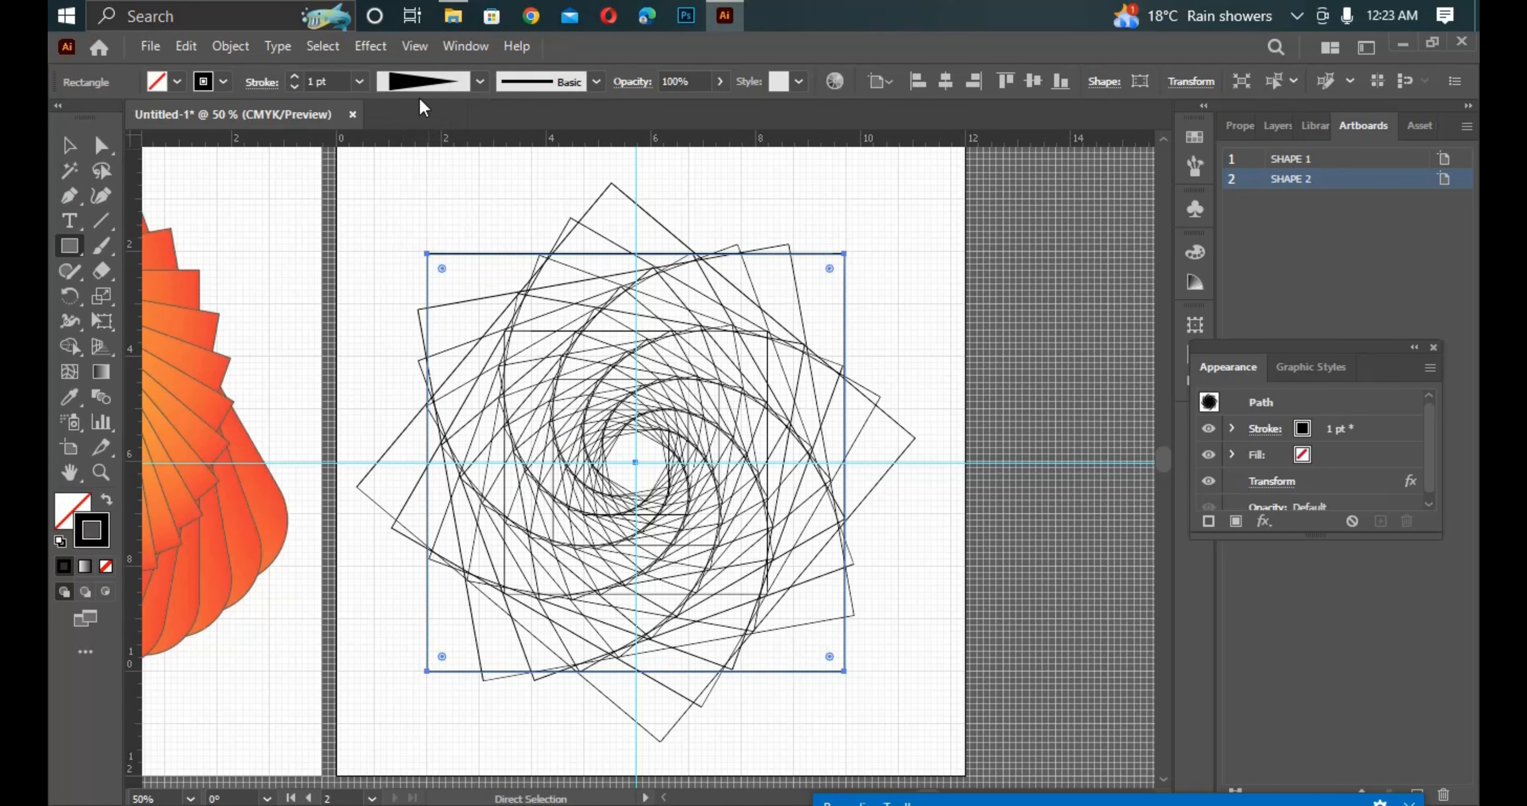
pyautogui.click(424, 83)
pyautogui.click(428, 314)
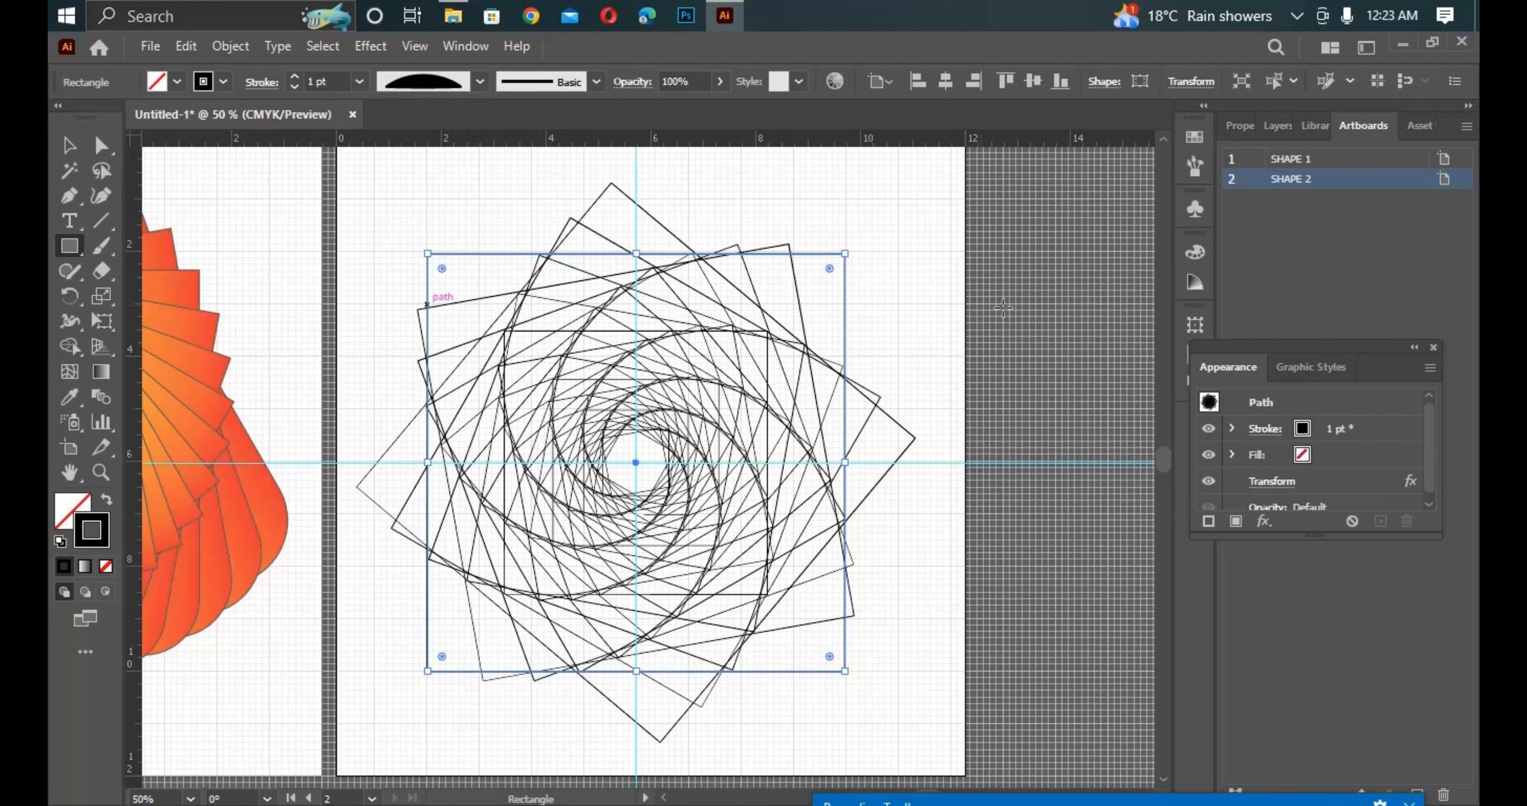
# Edit the square's Transform effect to a rotation angle of 0°, keeping 39 copies, and apply it.
pyautogui.click(1271, 482)
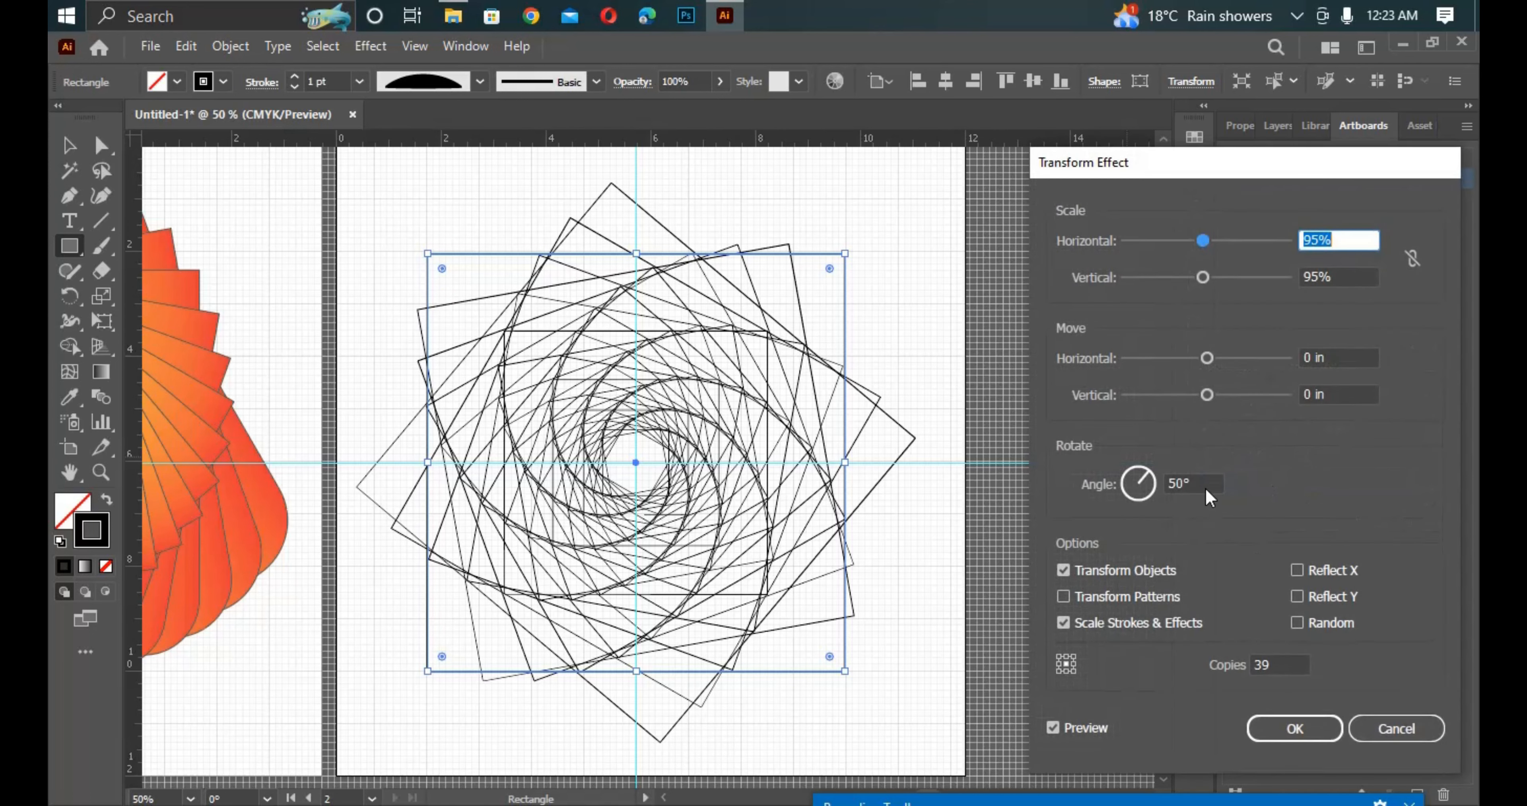
pyautogui.doubleClick(1181, 483)
pyautogui.write('0')
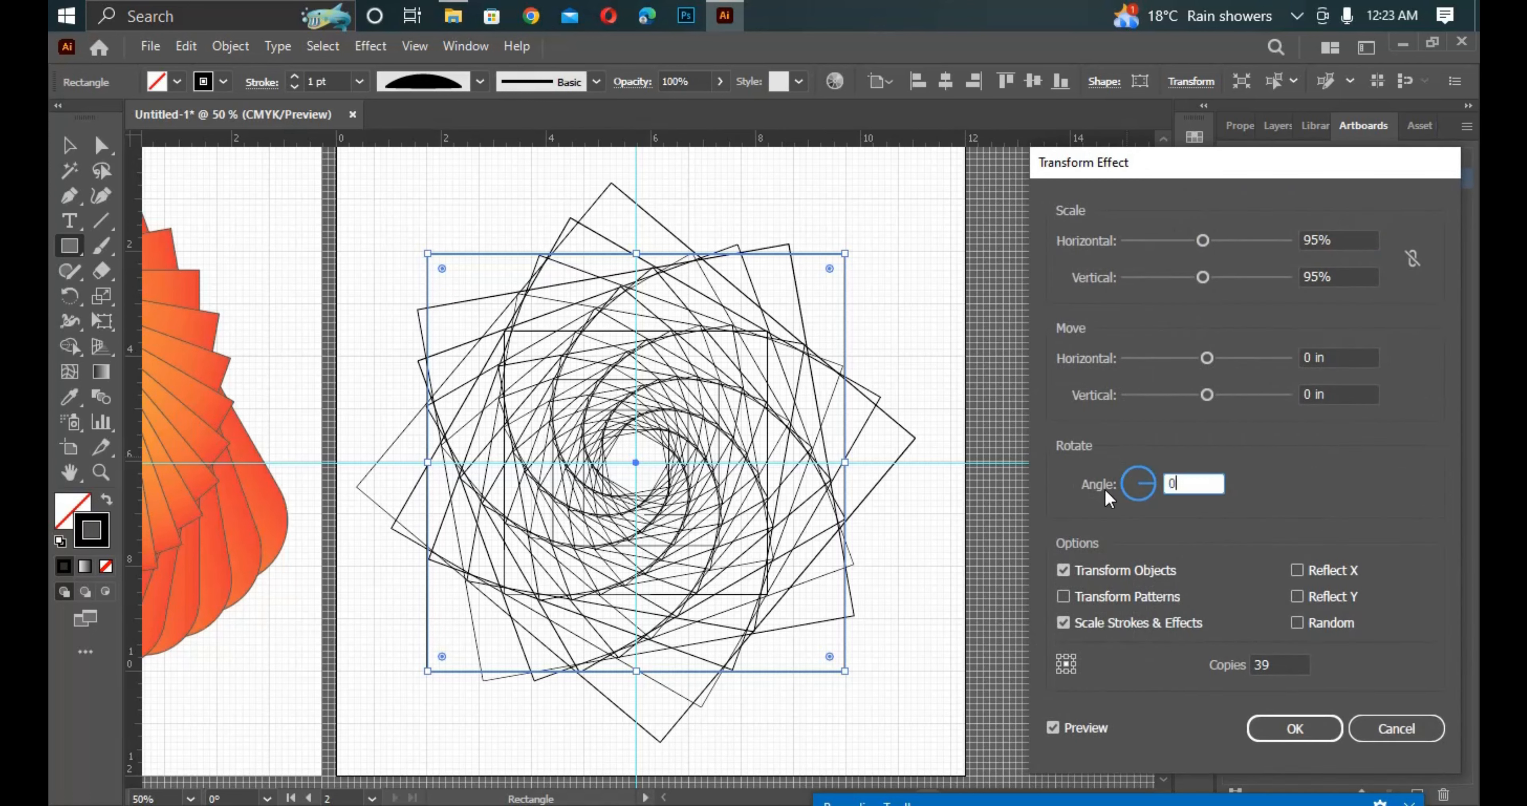
pyautogui.click(1282, 658)
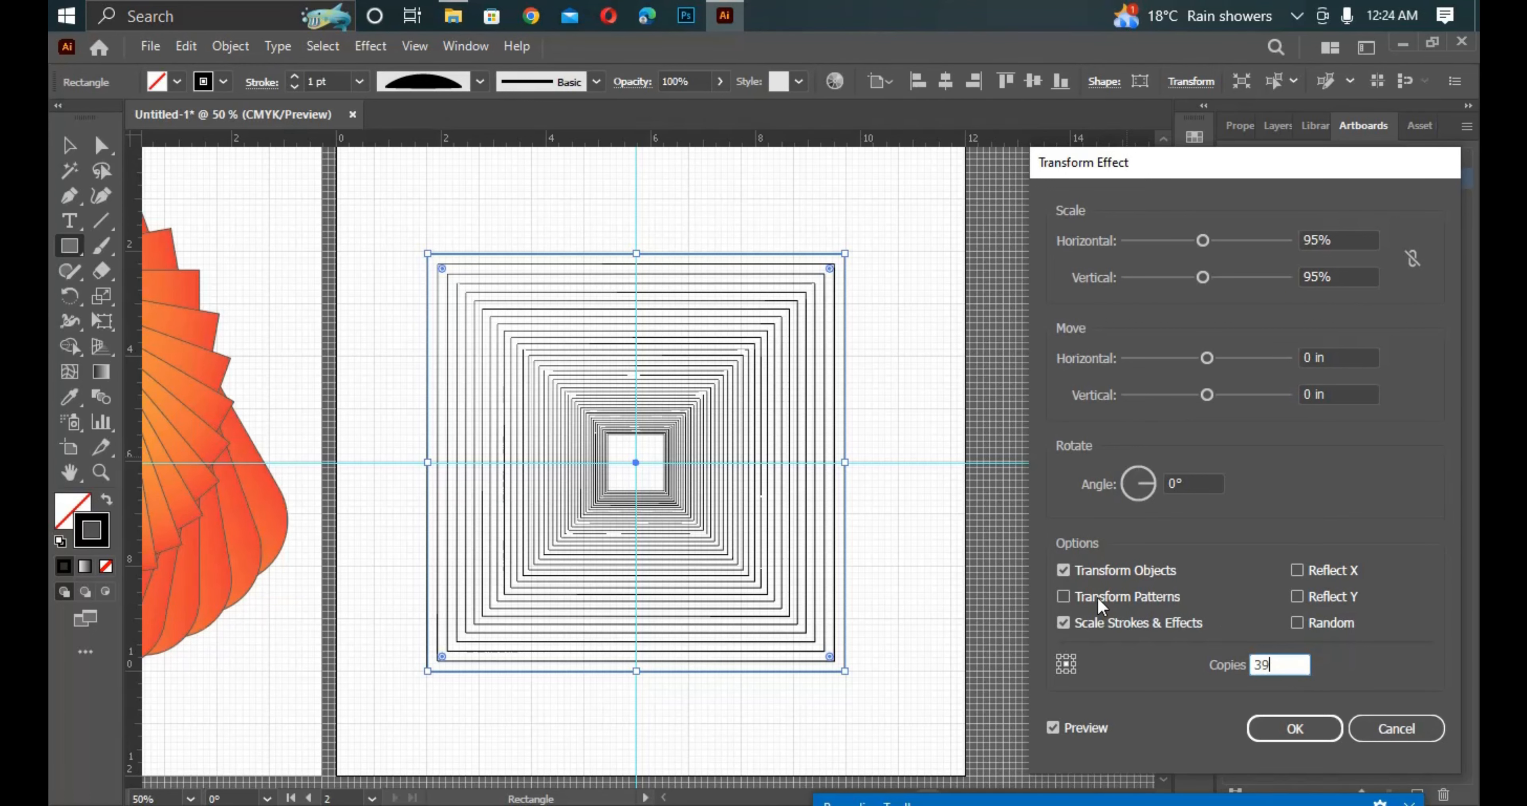
pyautogui.click(1296, 728)
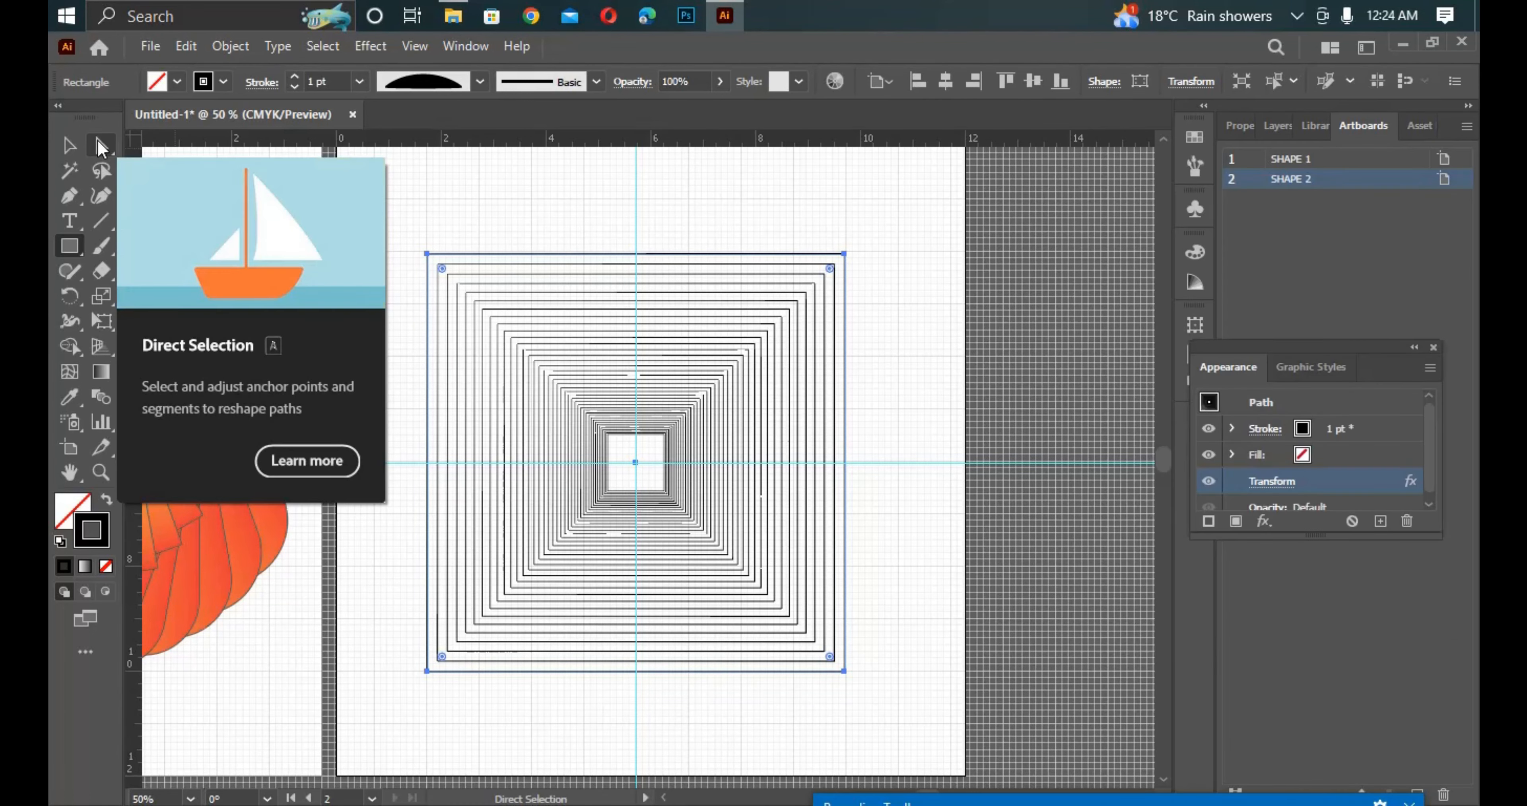
# Round only the square's upper-right corner to a 1.75 in radius using the Direct Selection tool.
pyautogui.click(101, 145)
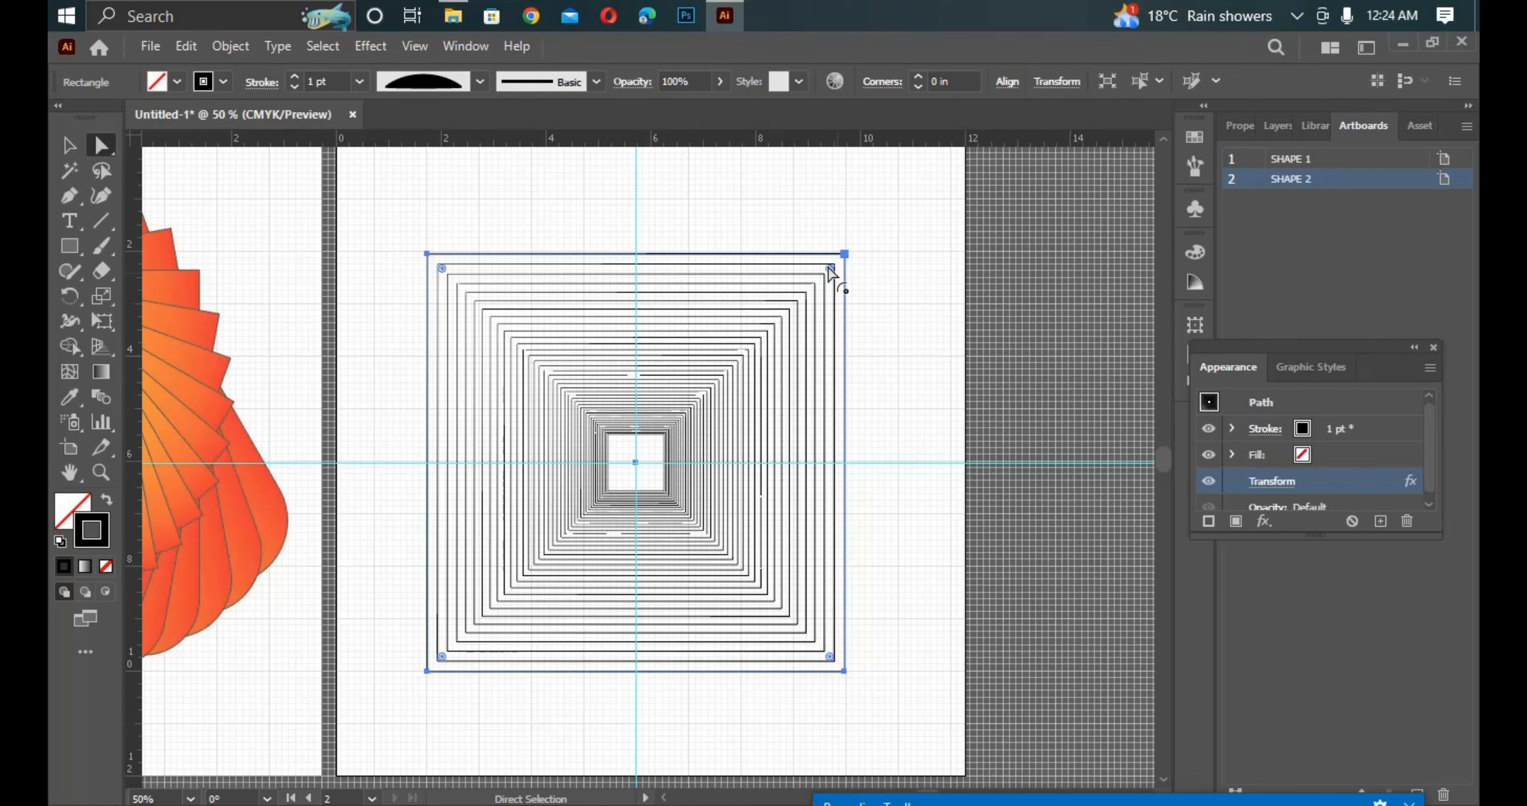
pyautogui.click(918, 76)
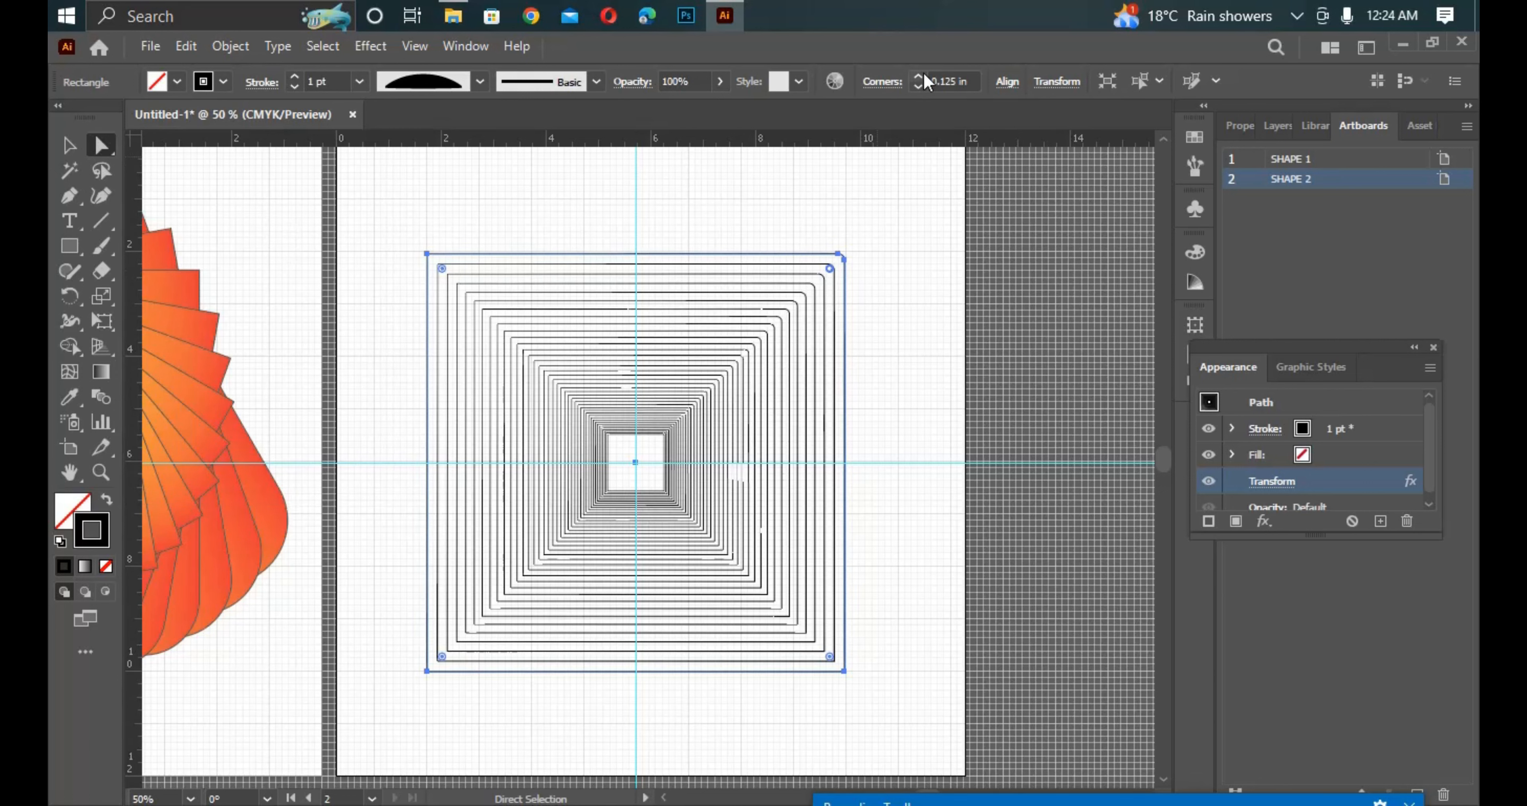
pyautogui.click(918, 77)
pyautogui.click(918, 76)
pyautogui.click(919, 76)
pyautogui.click(918, 77)
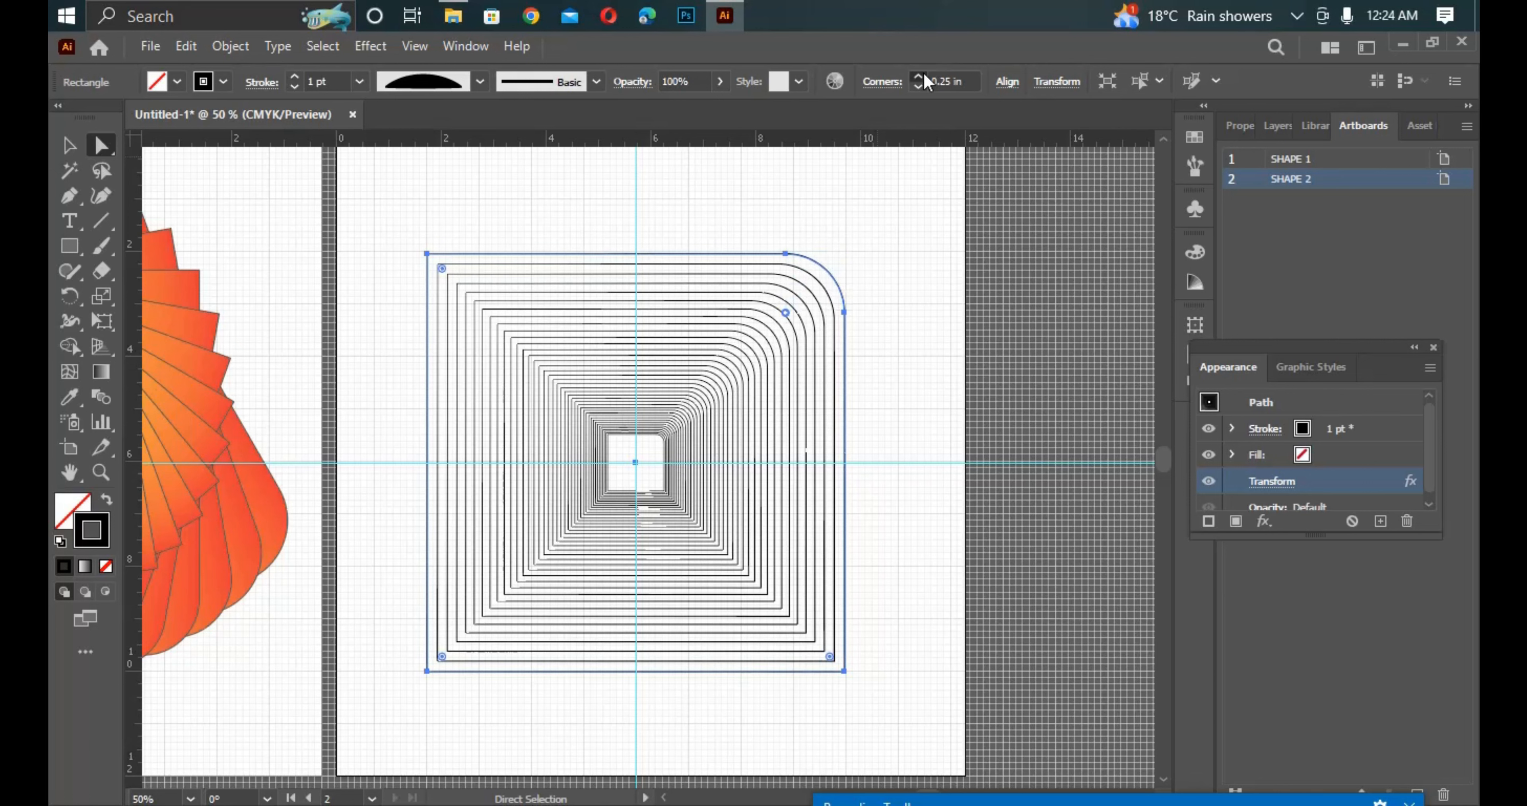
pyautogui.click(919, 77)
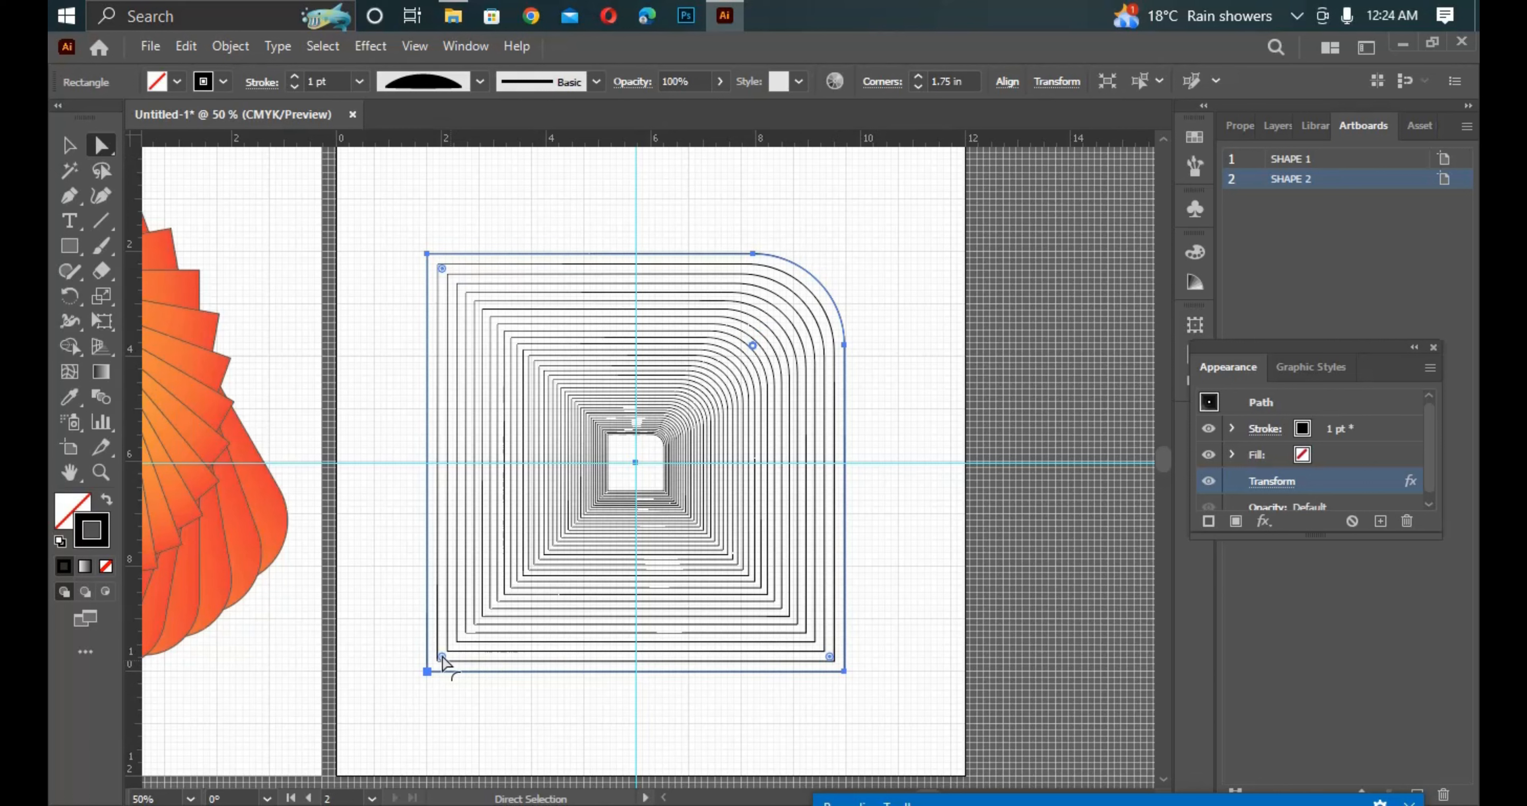
# Round the square's lower-left corner to a 2.25 in radius.
pyautogui.click(429, 669)
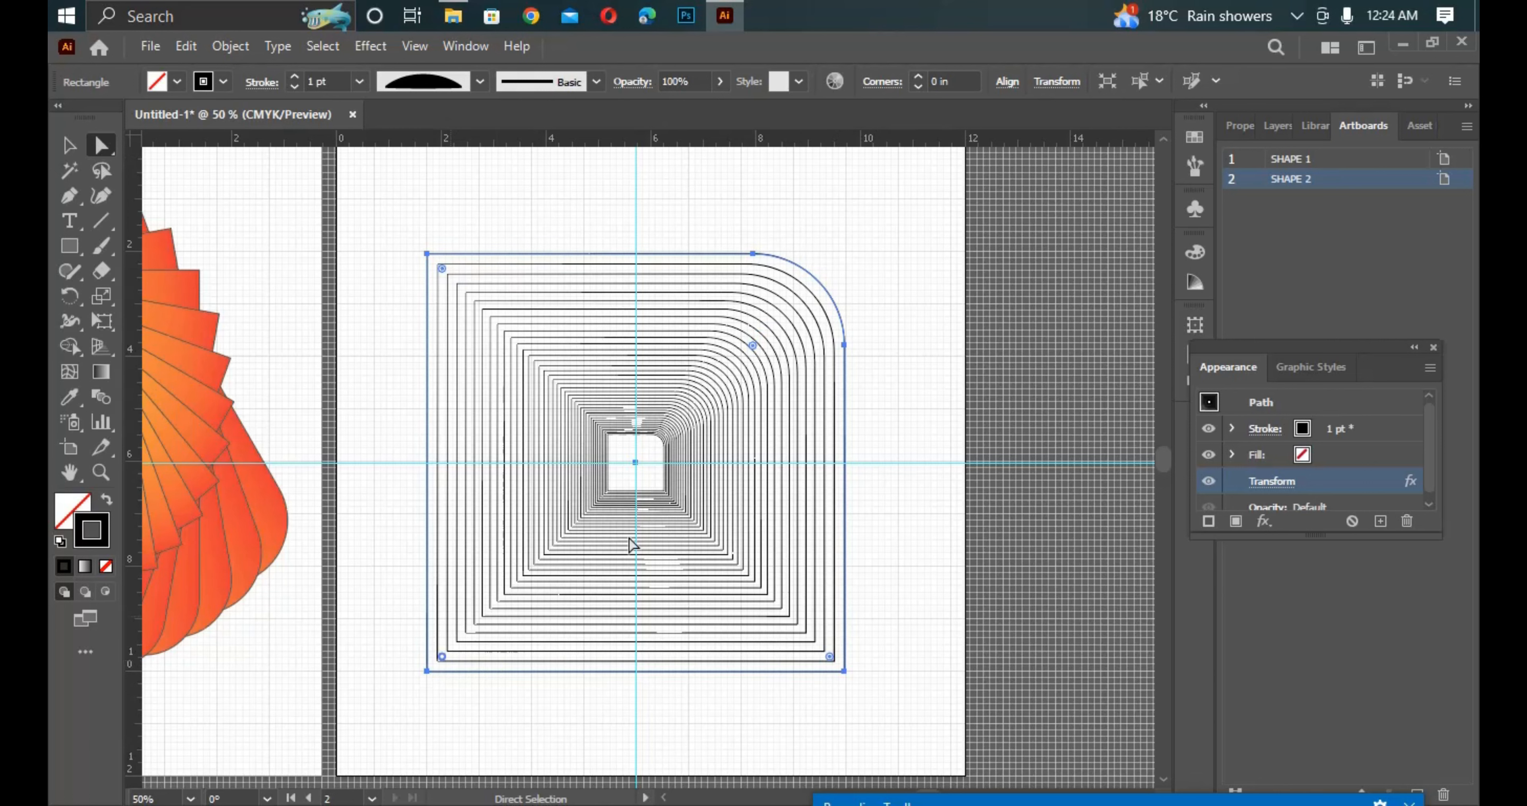
pyautogui.click(918, 78)
pyautogui.click(919, 77)
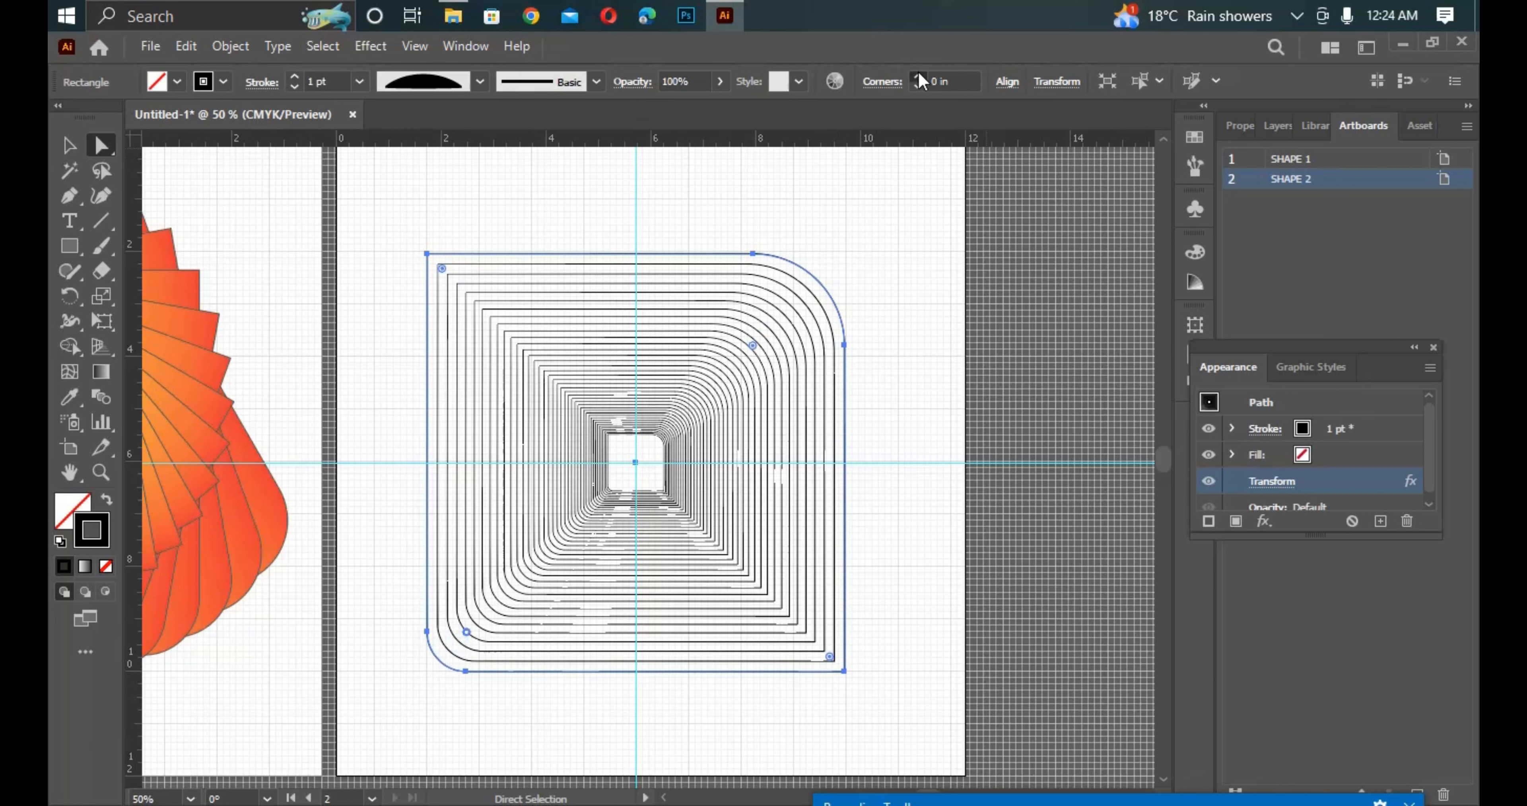
pyautogui.click(919, 78)
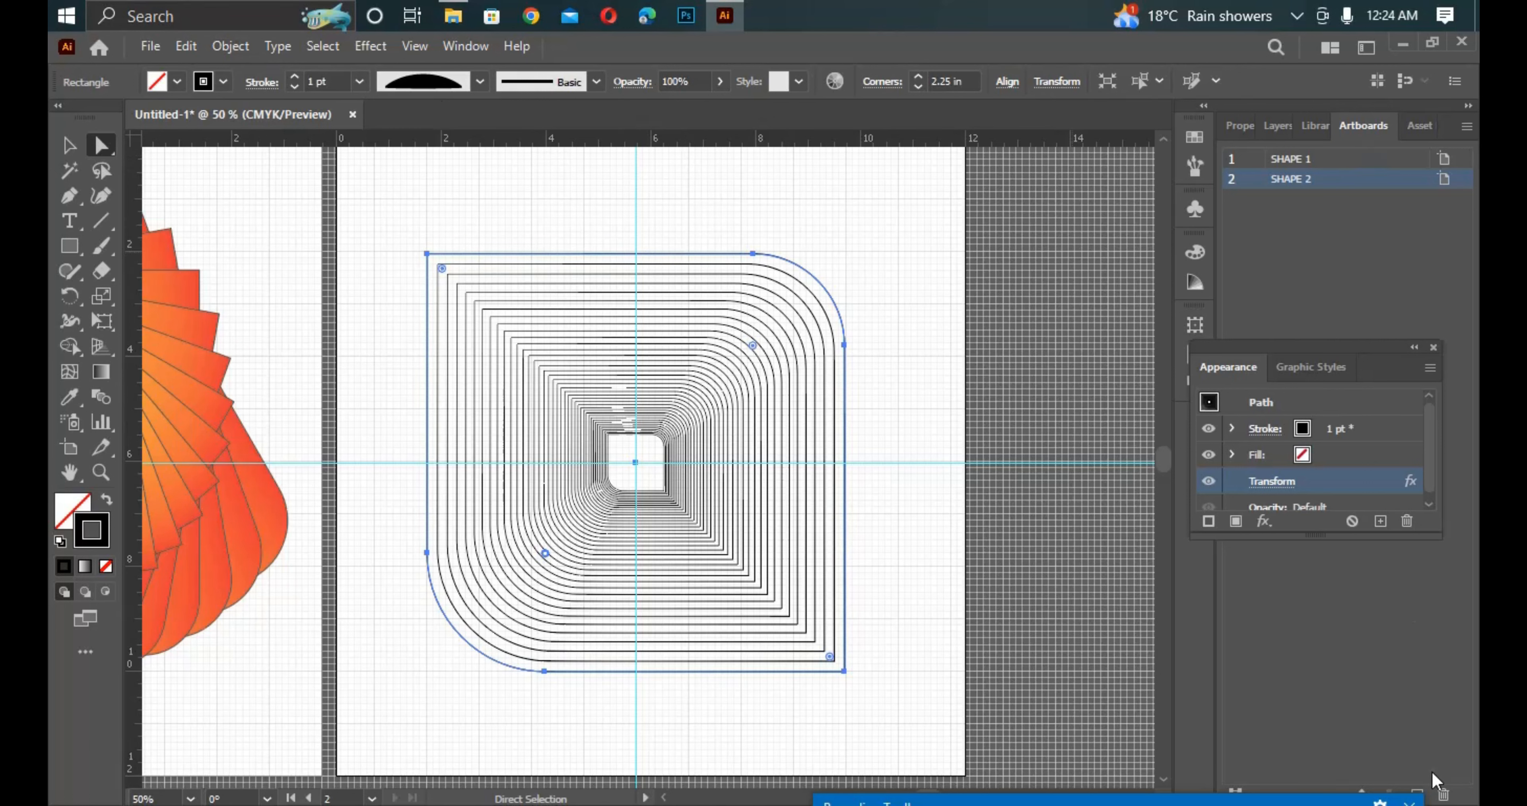
# Add a third artboard beside SHAPE 2 and place a vertical guide near its middle.
pyautogui.moveTo(1255, 803); pyautogui.dragTo(1084, 804)
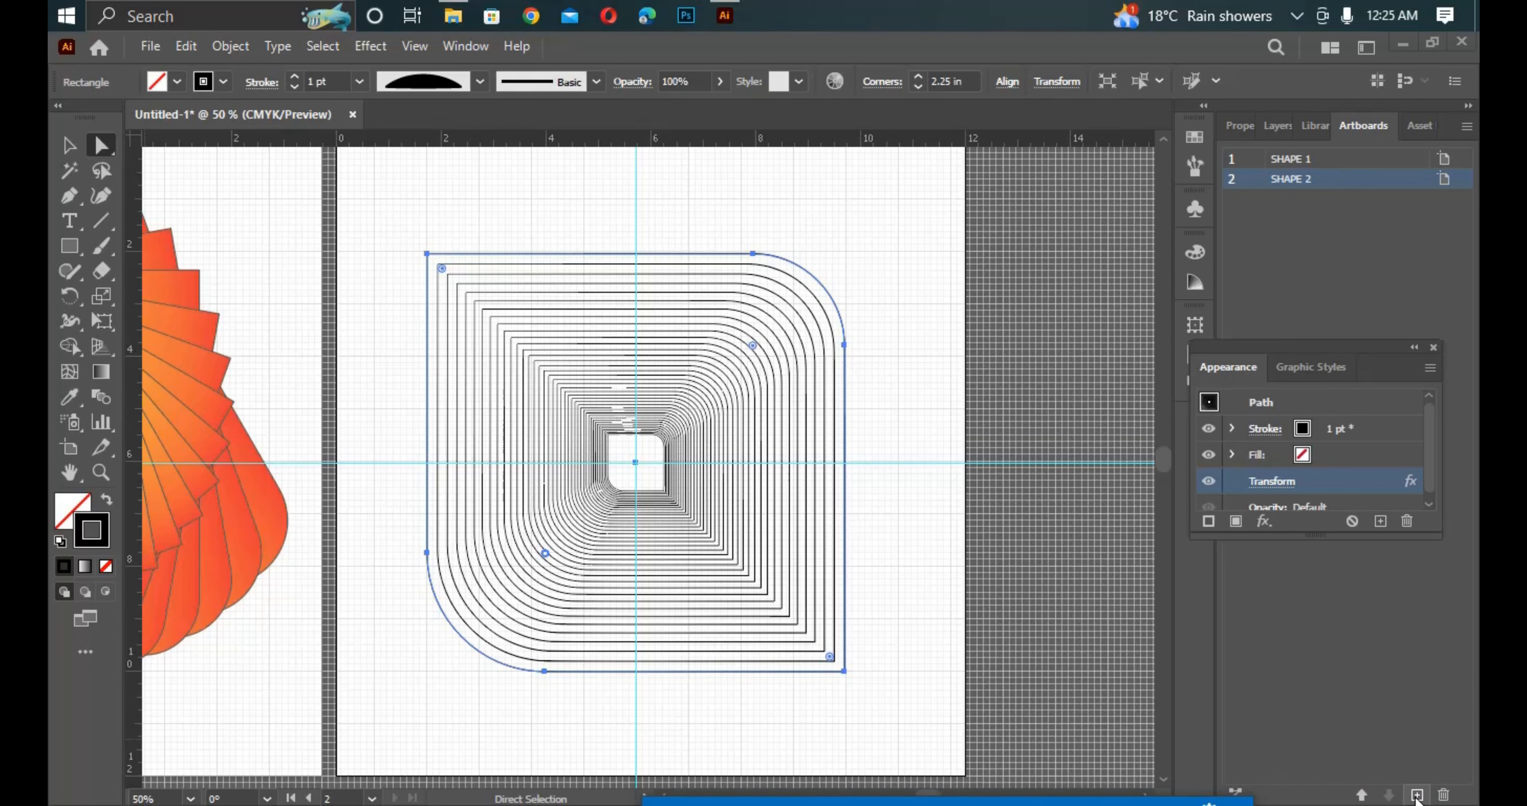
pyautogui.click(1418, 795)
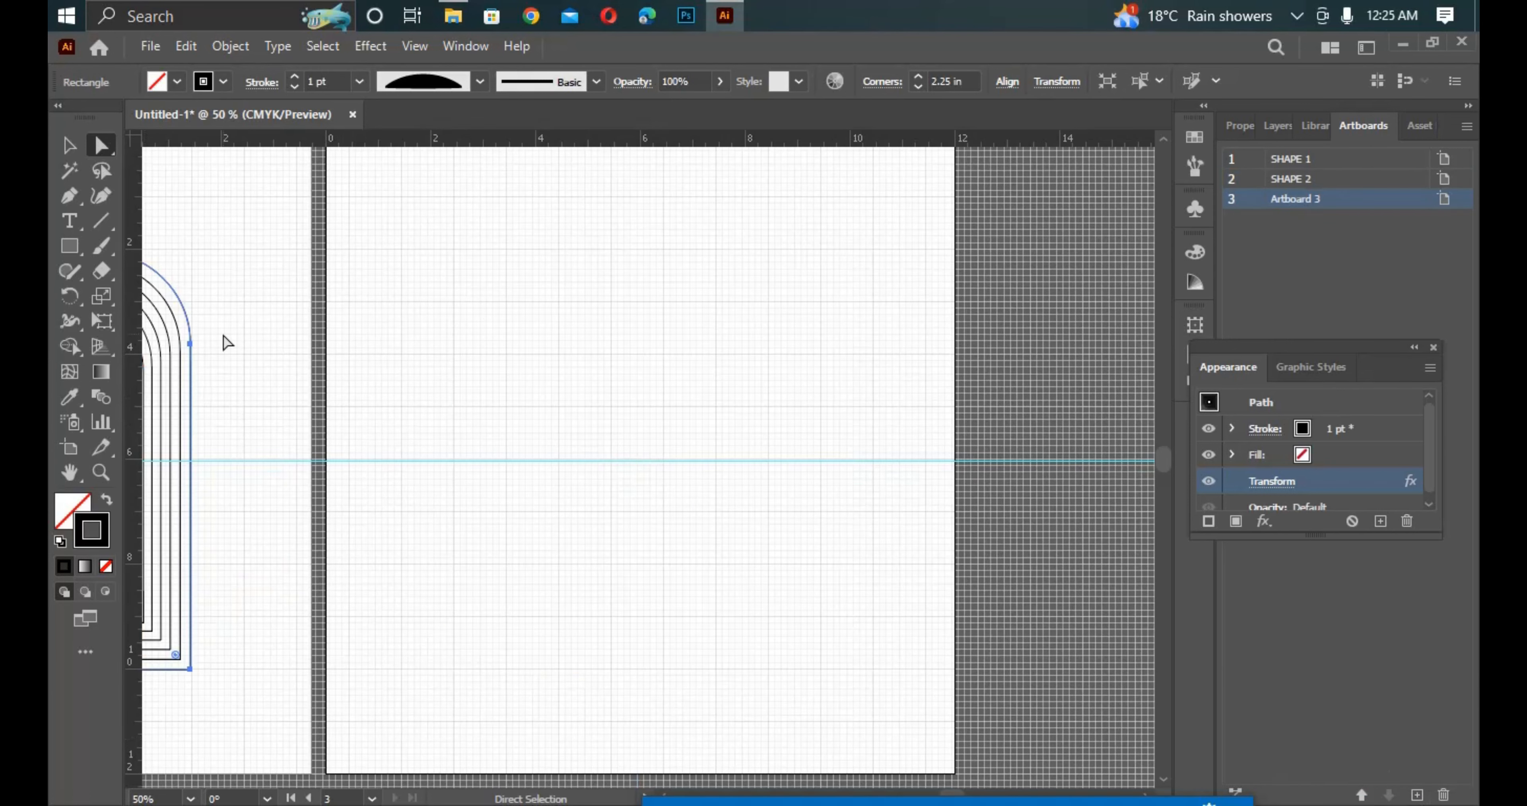
pyautogui.hotkey('ctrl', '-')
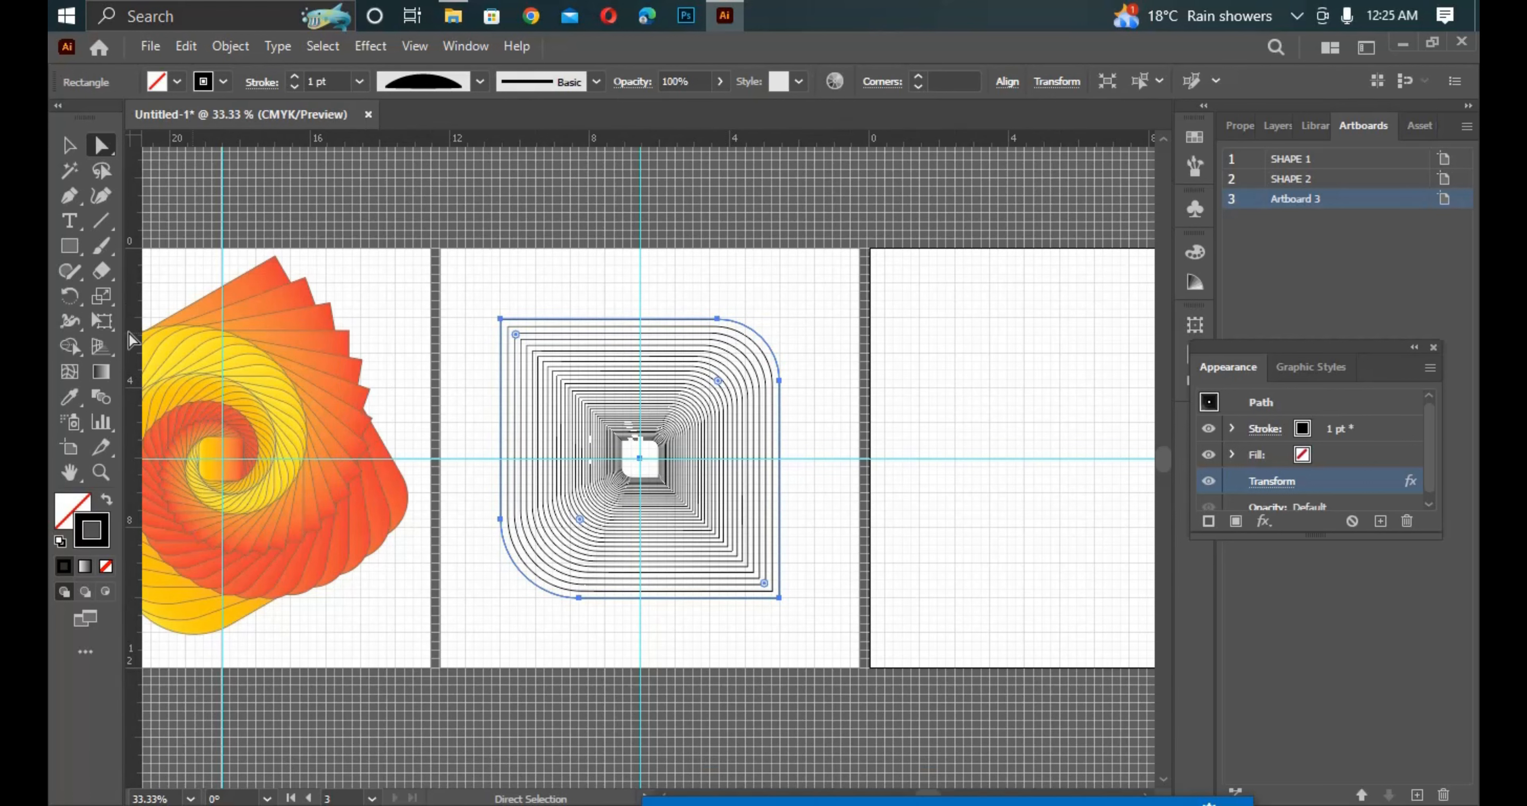
pyautogui.moveTo(135, 341); pyautogui.dragTo(1062, 439)
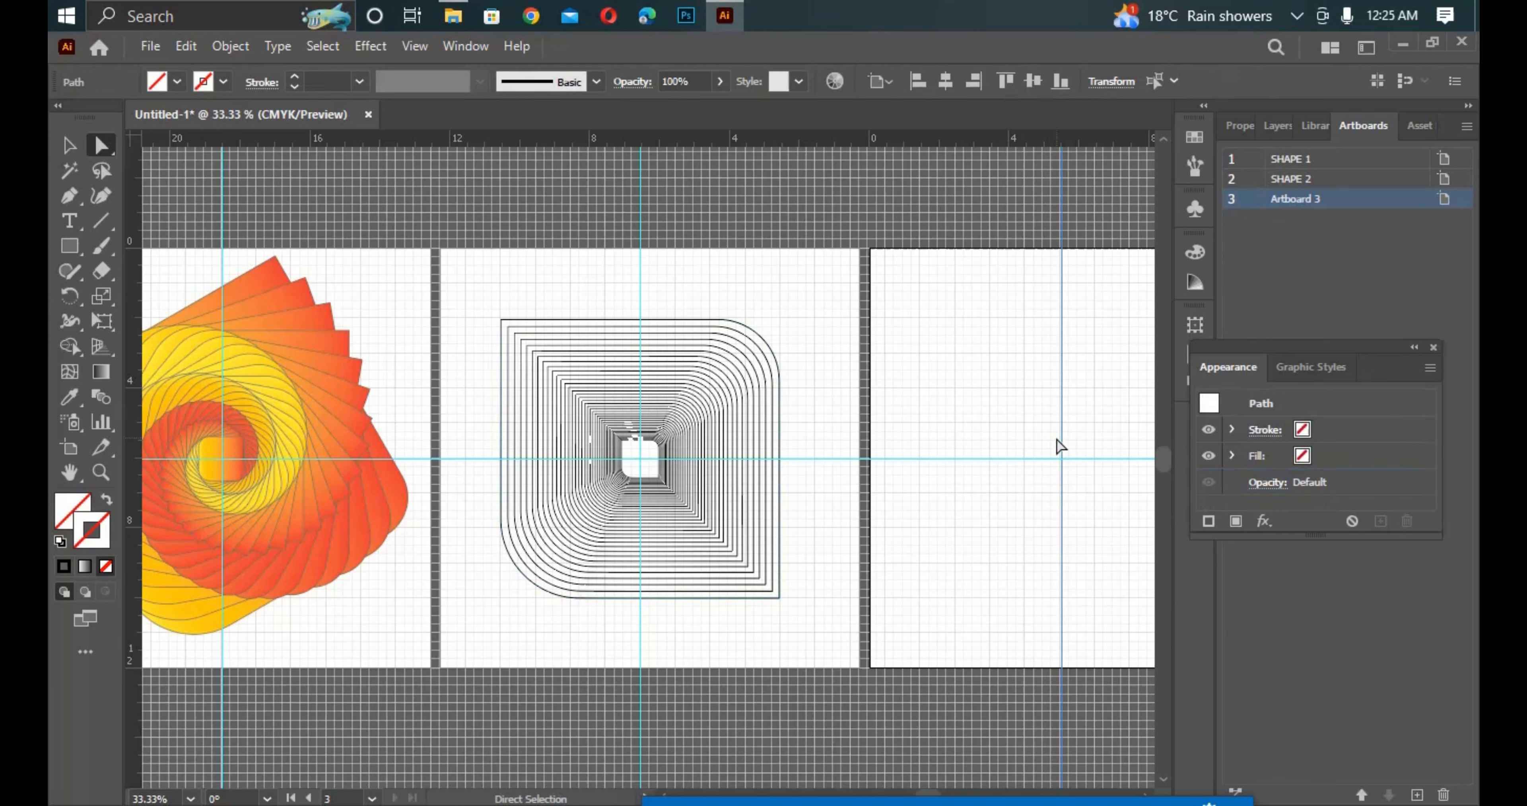
pyautogui.hotkey('ctrl', '-')
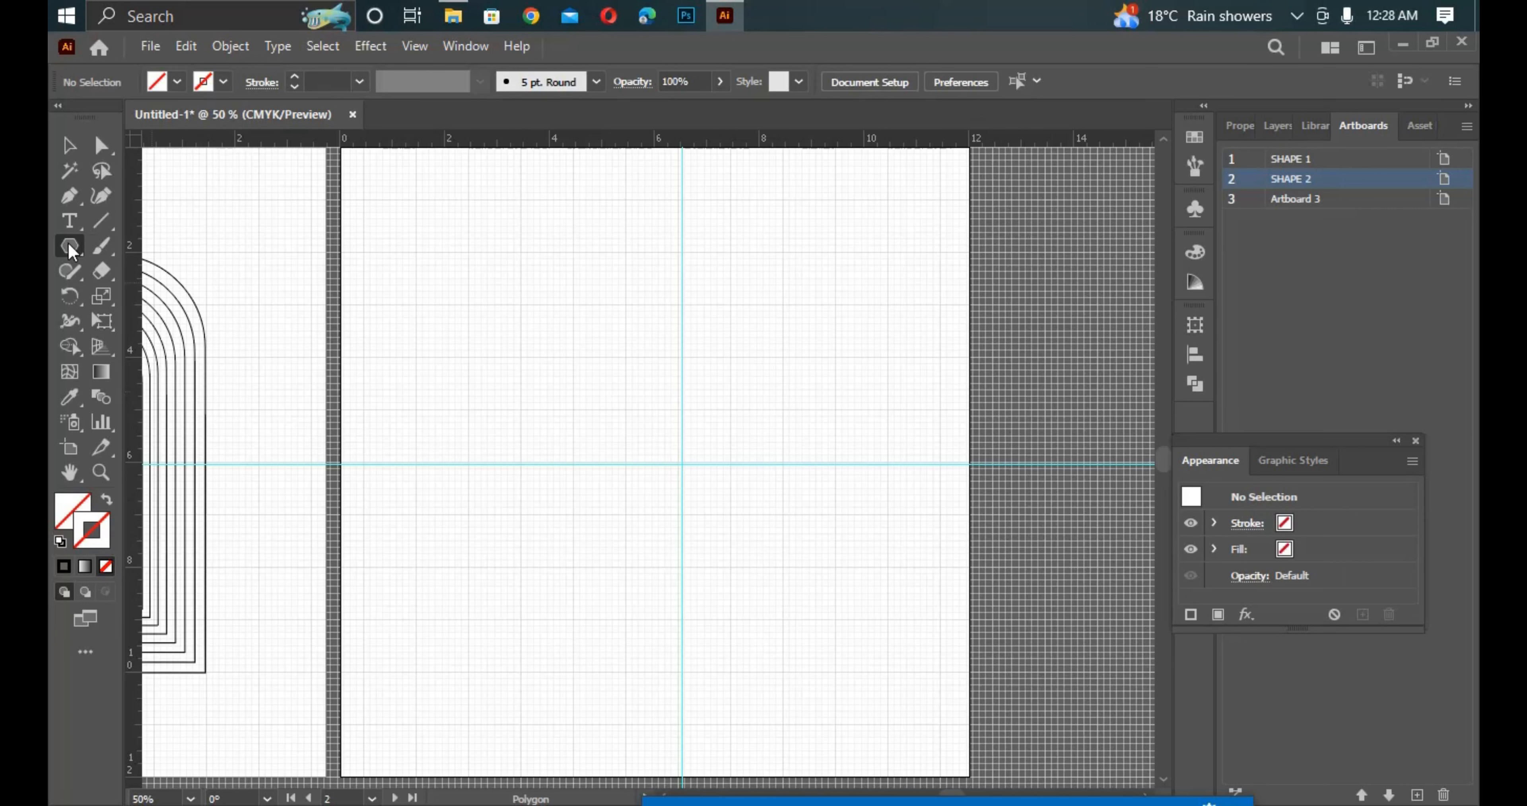
# Choose the Rectangle tool, make the third artboard active and set the stroke colour to light orange.
pyautogui.moveTo(72, 252); pyautogui.dragTo(136, 258)
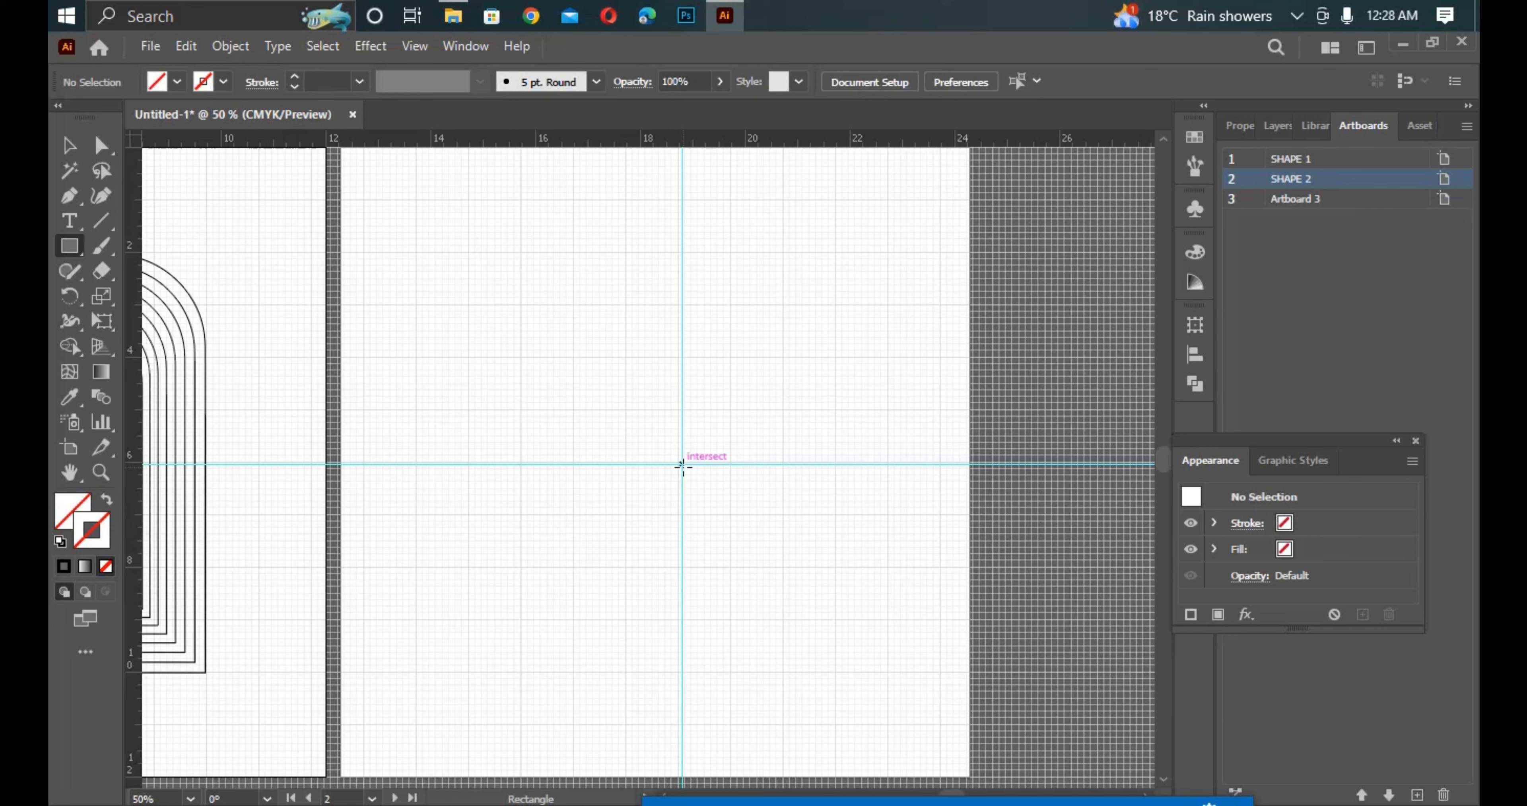
pyautogui.click(683, 467)
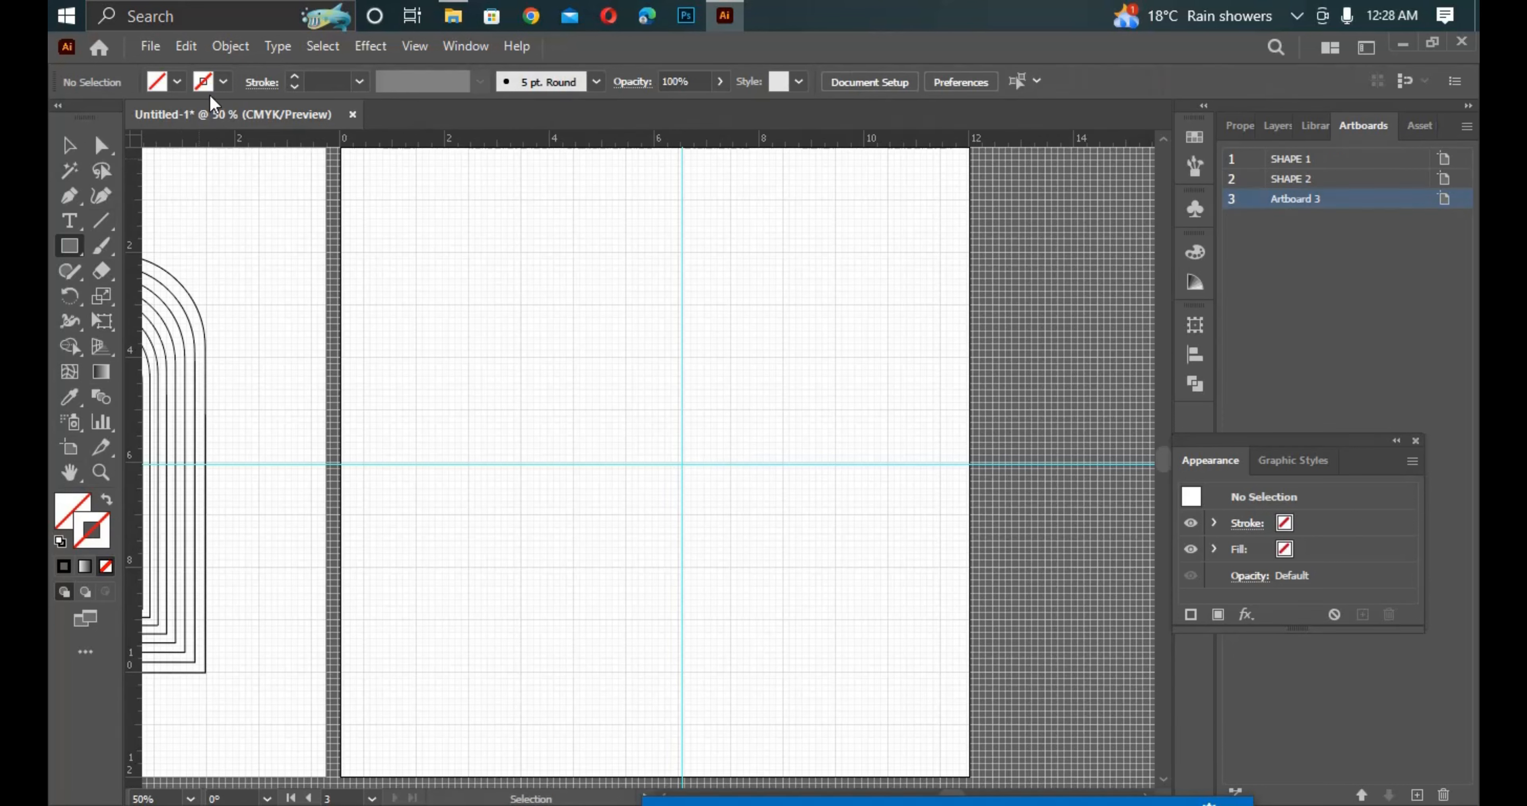
pyautogui.click(208, 83)
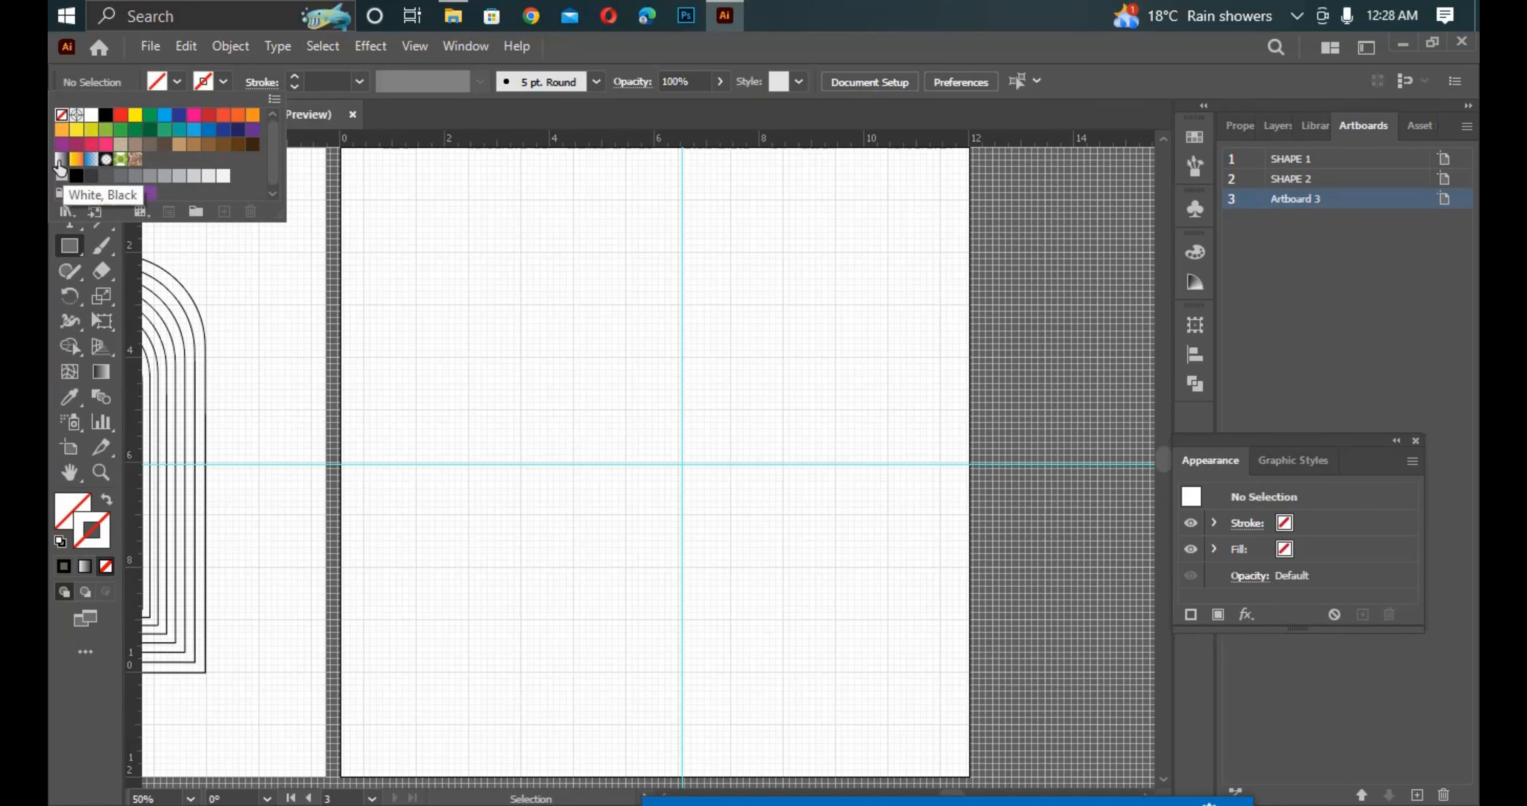
pyautogui.click(62, 130)
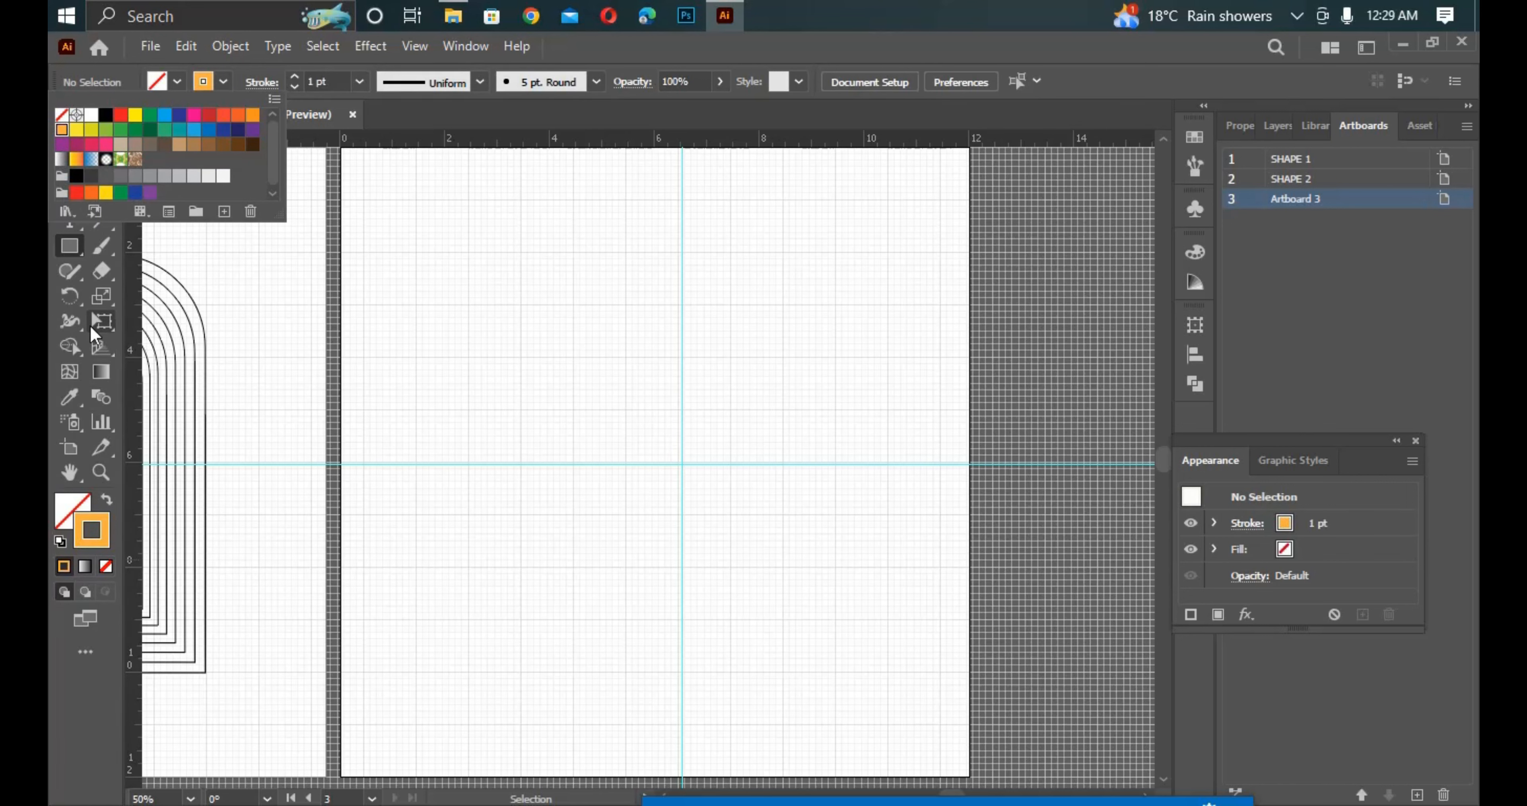
# Draw a square about 1 in wide centred on the guide intersection of the third artboard.
pyautogui.click(70, 249)
pyautogui.click(69, 249)
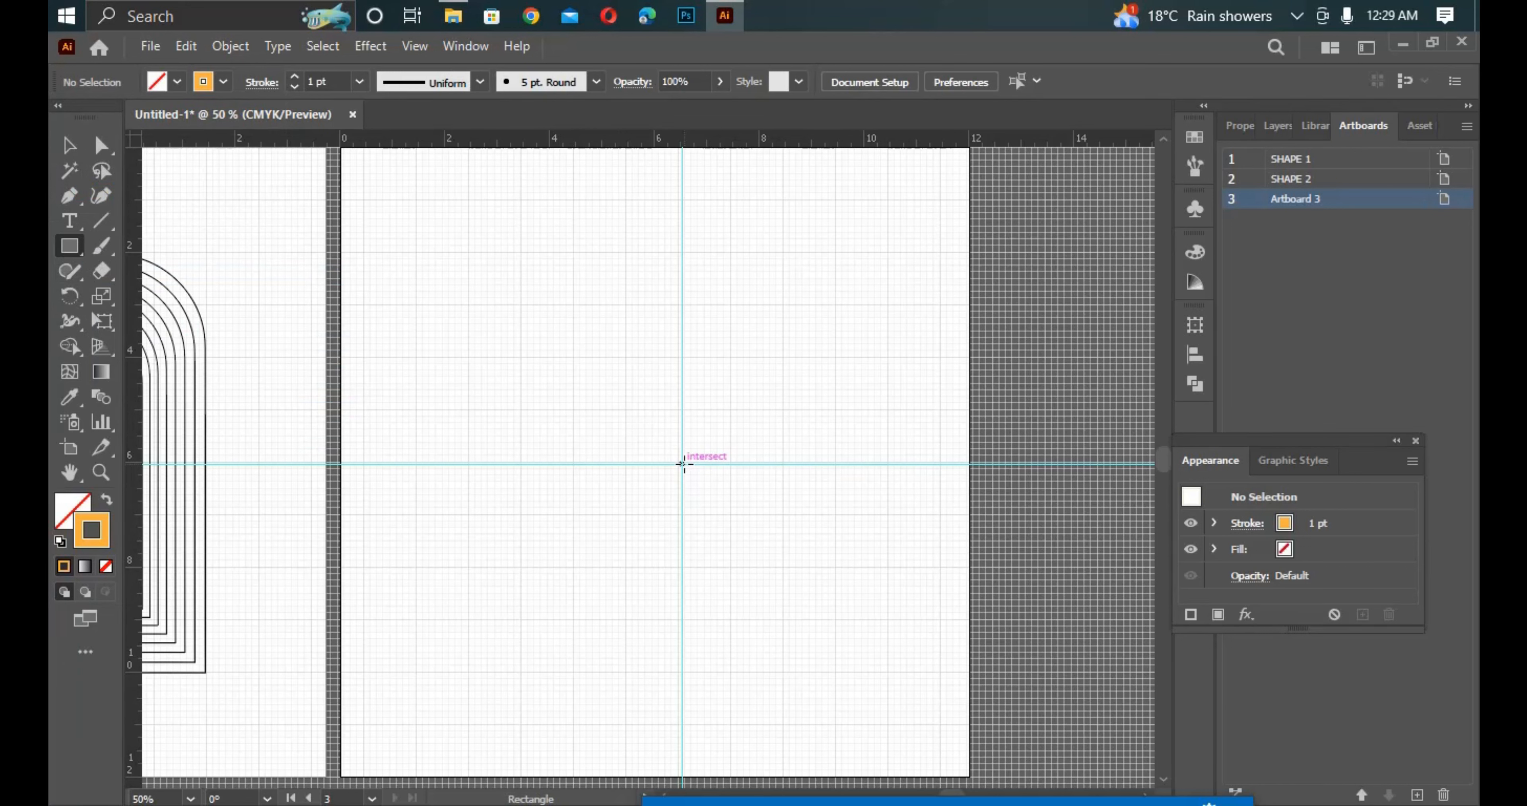
pyautogui.click(682, 463)
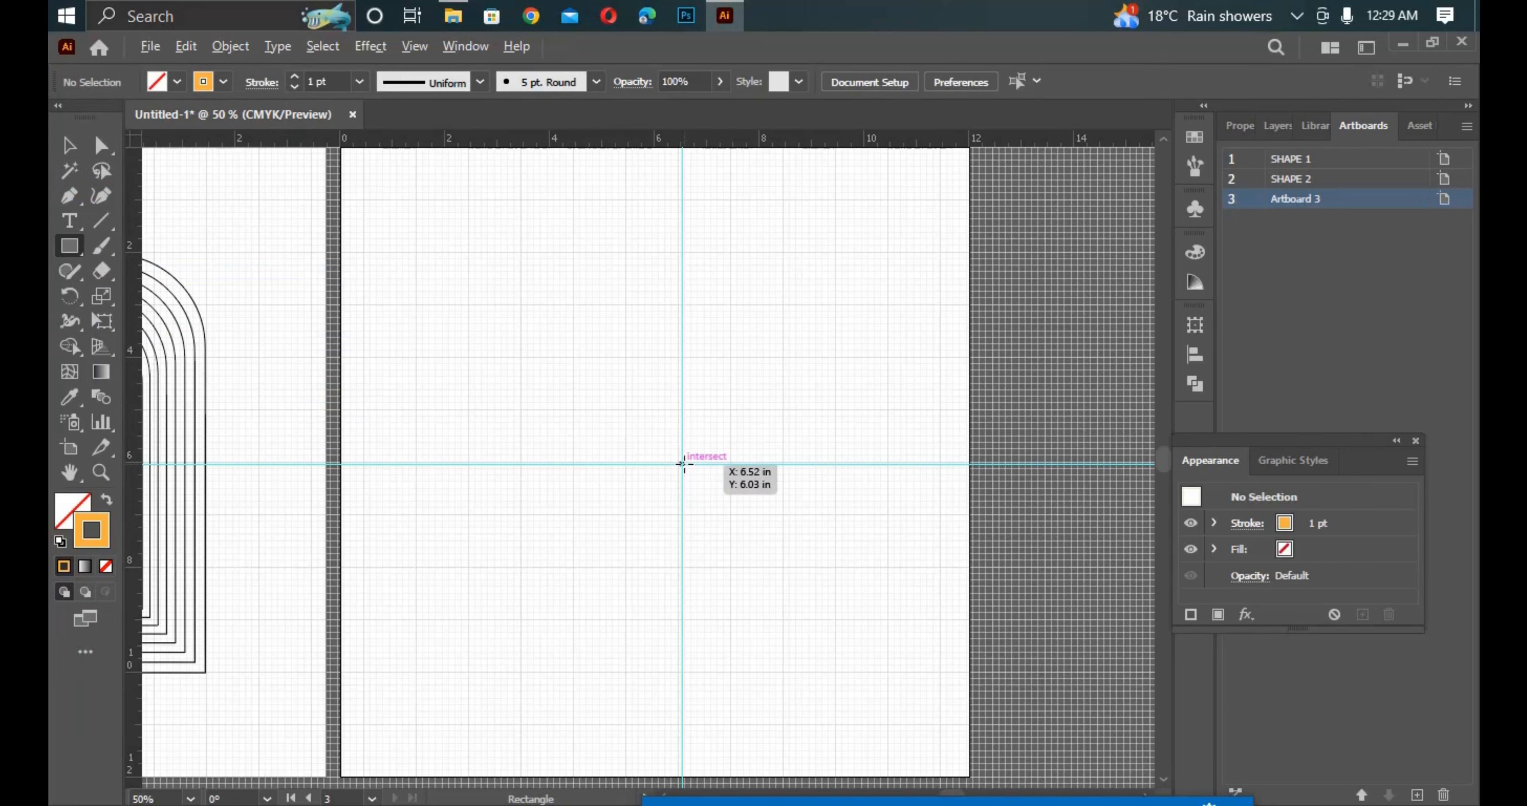
pyautogui.moveTo(682, 463); pyautogui.dragTo(658, 441)
pyautogui.moveTo(656, 441); pyautogui.dragTo(657, 440)
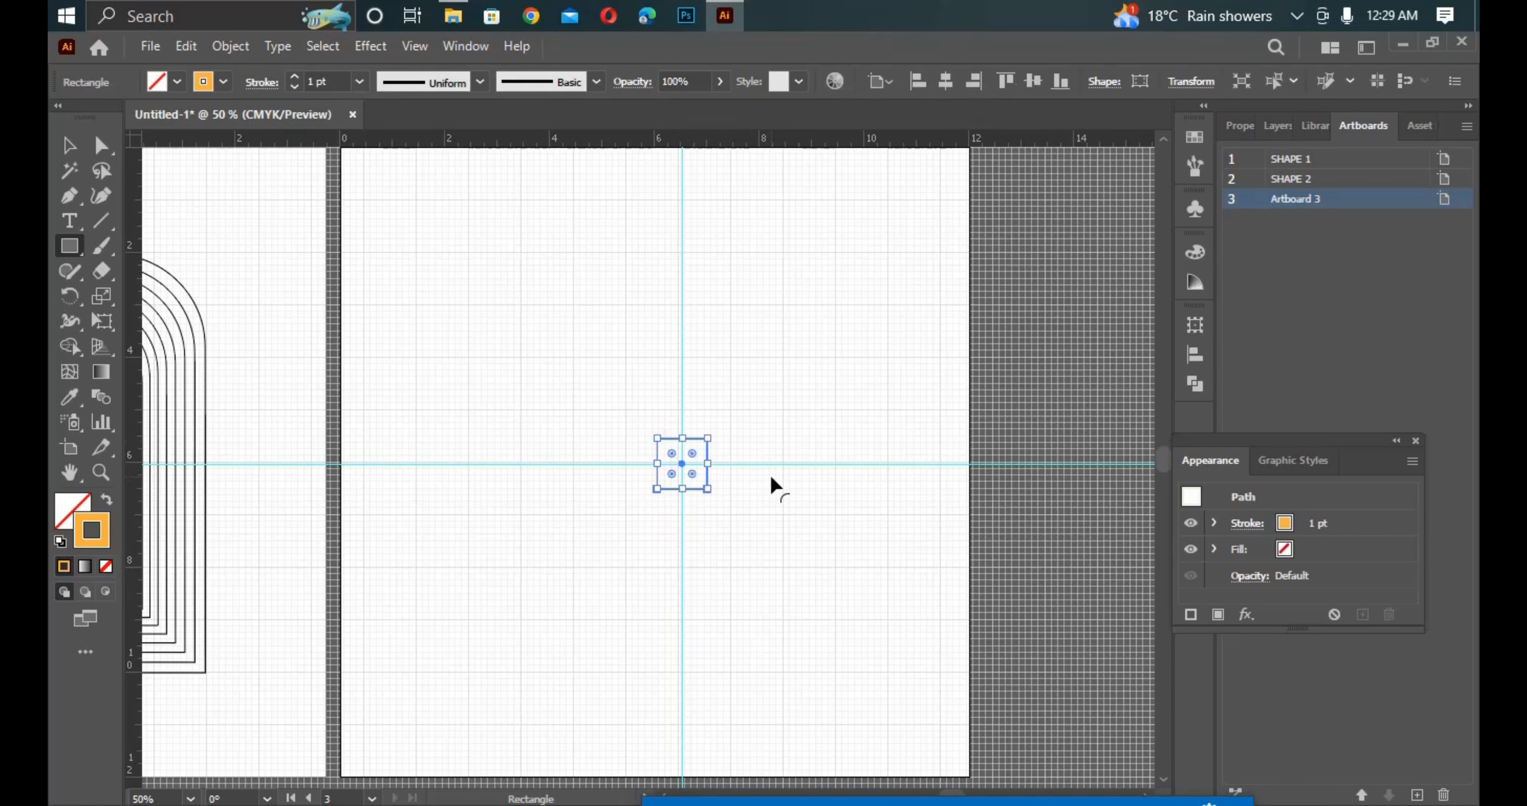
# Add a Distort & Transform > Transform effect to the small square with horizontal and vertical scale set to 107%.
pyautogui.click(1247, 615)
pyautogui.moveTo(1311, 187)
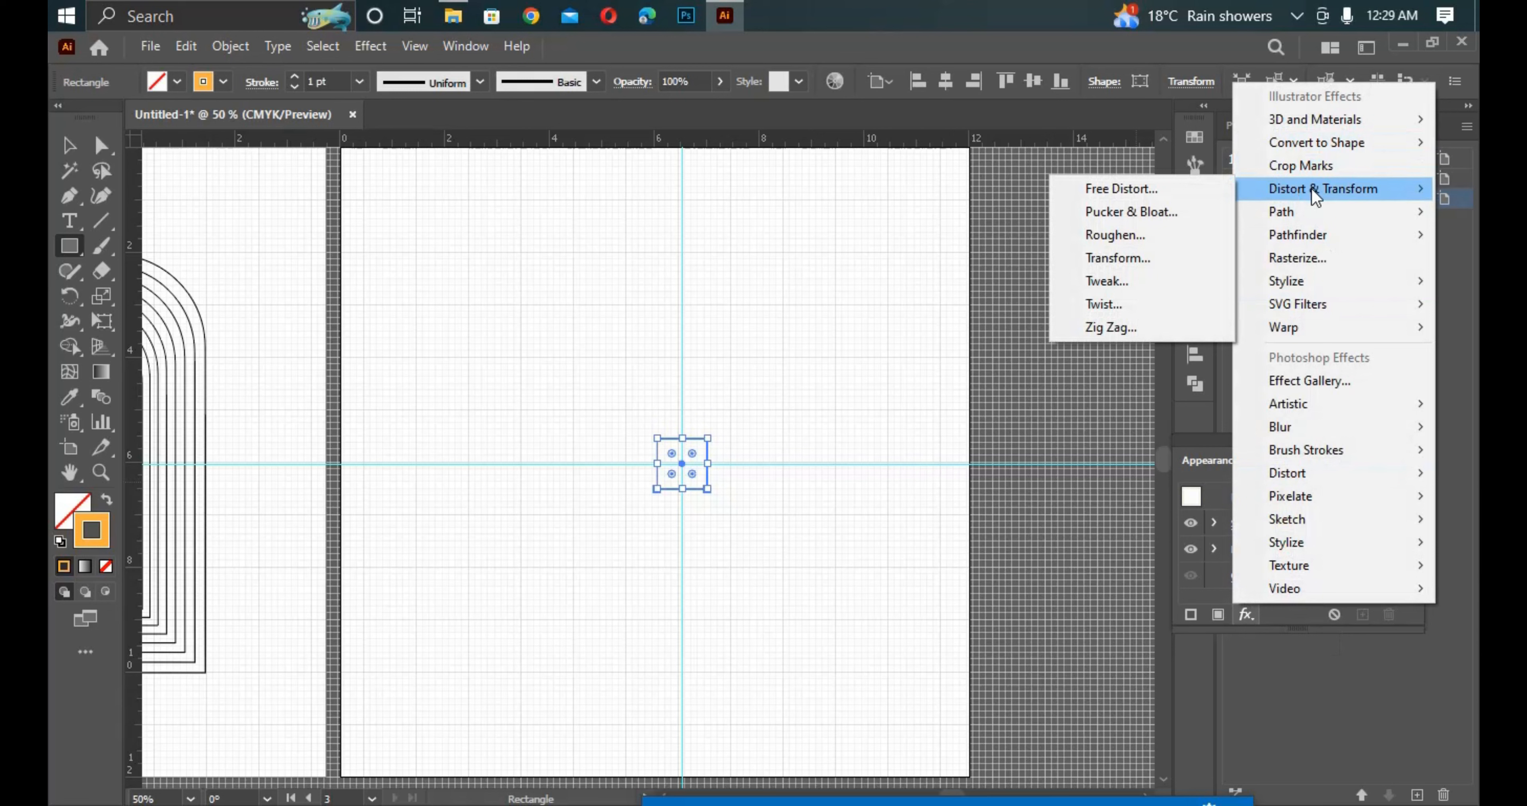
pyautogui.click(1153, 252)
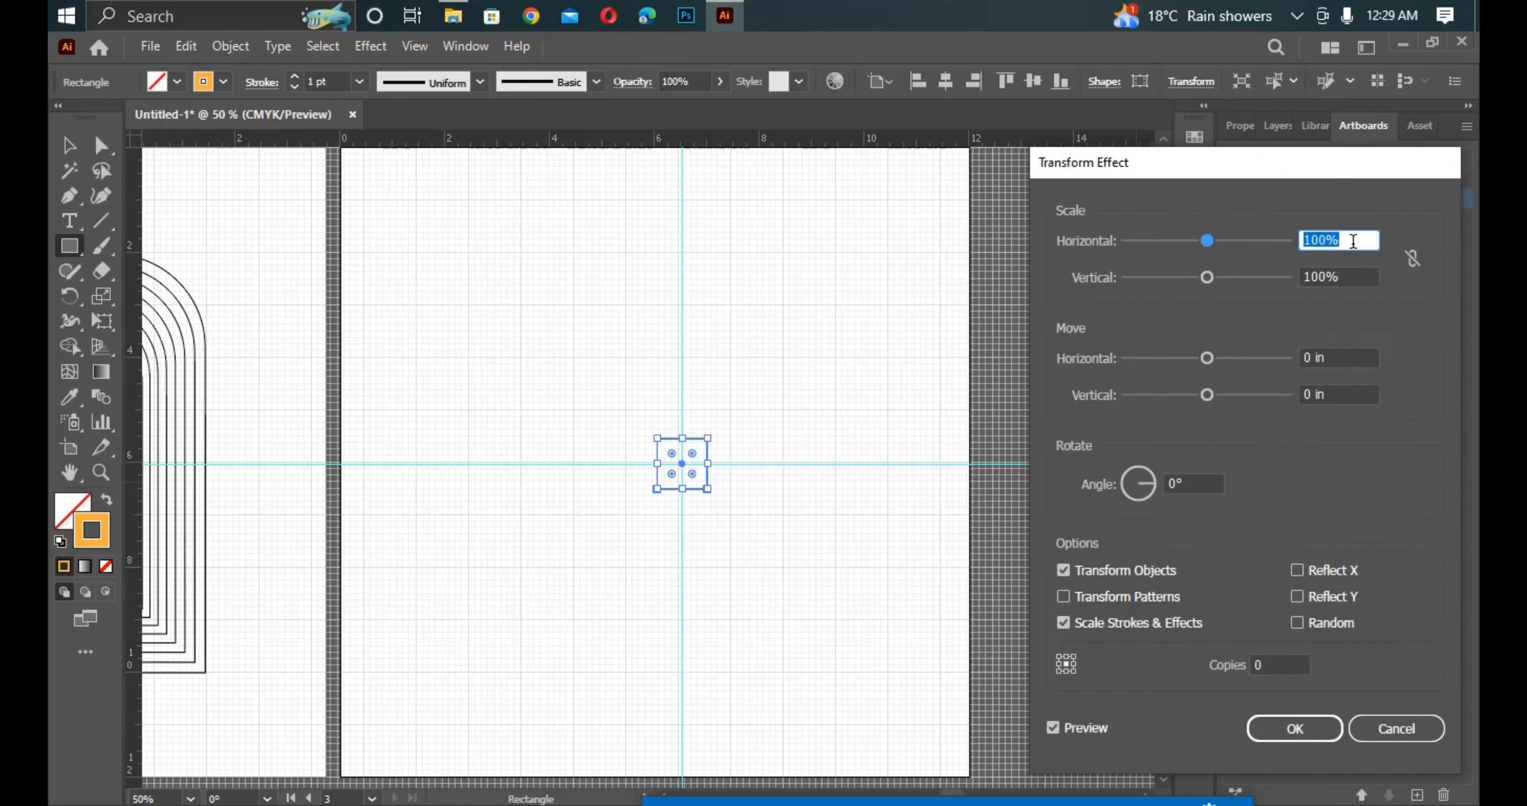
pyautogui.write('107')
pyautogui.press('Tab')
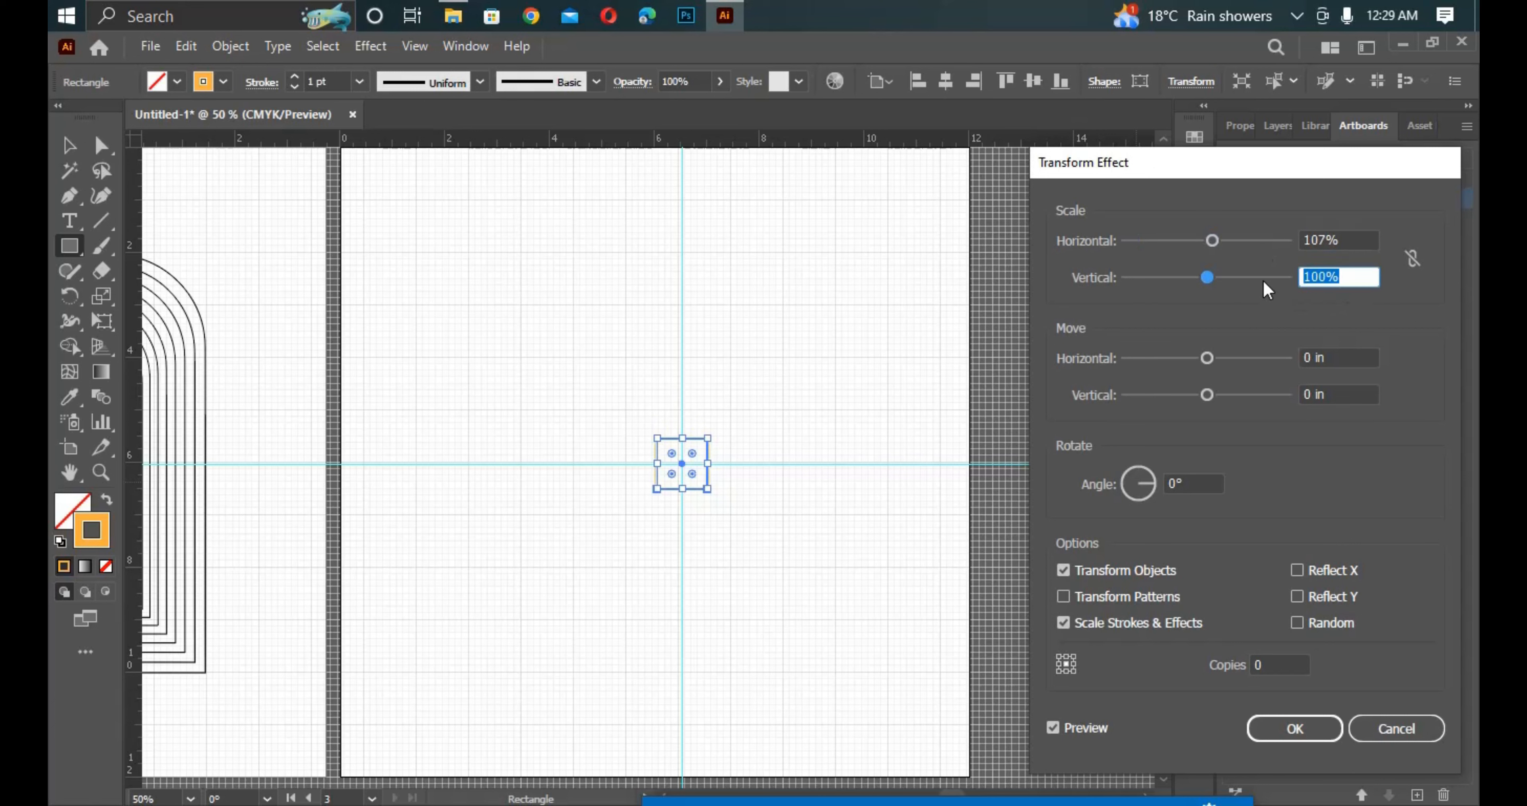
pyautogui.write('107')
# Set the Transform effect's rotation angle and 33 copies, turn off Scale Strokes & Effects and apply the effect.
pyautogui.click(1196, 481)
pyautogui.moveTo(1196, 481); pyautogui.dragTo(1167, 487)
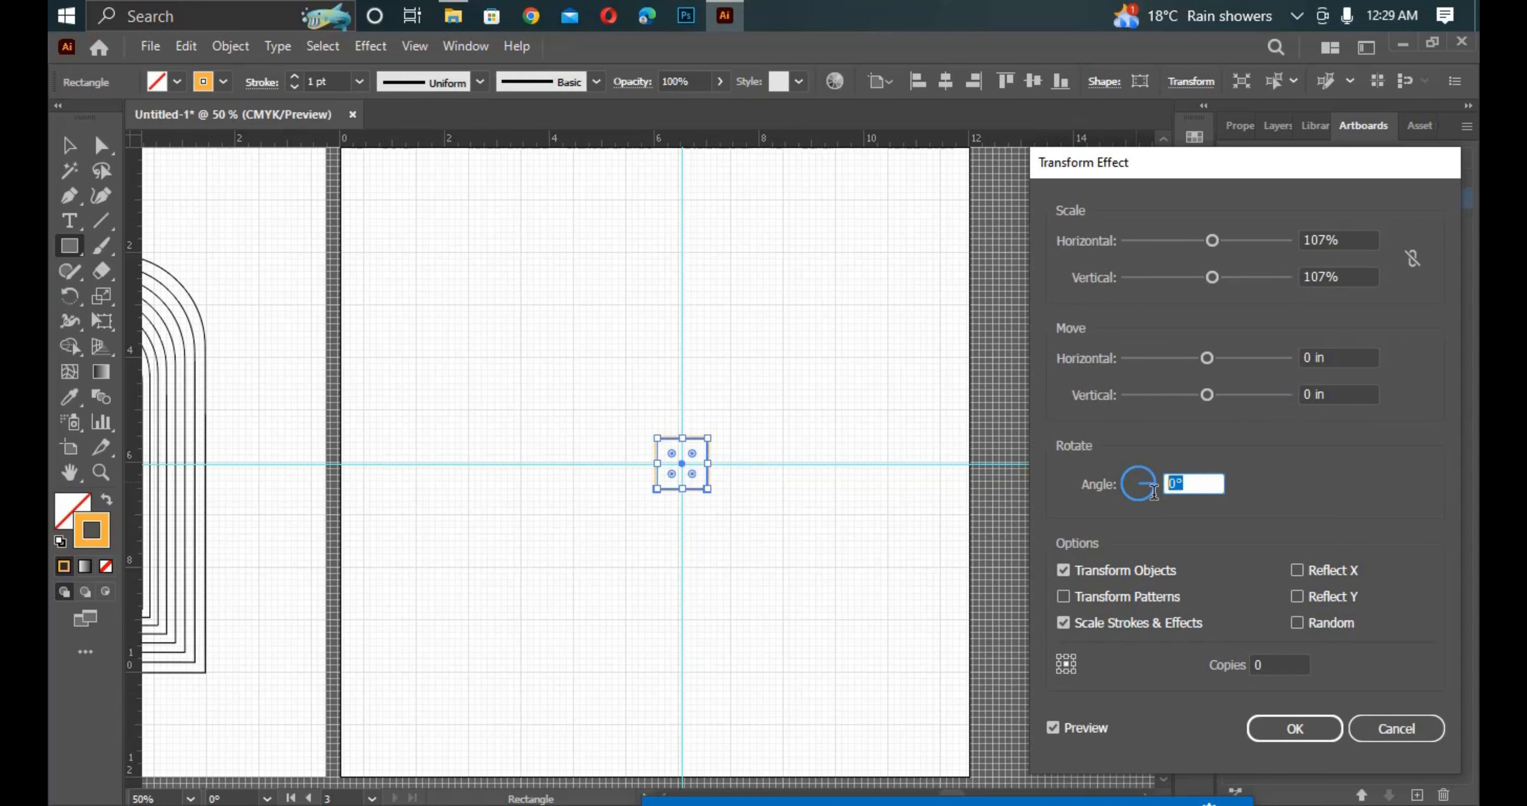
pyautogui.doubleClick(1278, 665)
pyautogui.write('33')
pyautogui.click(1064, 622)
pyautogui.click(1291, 732)
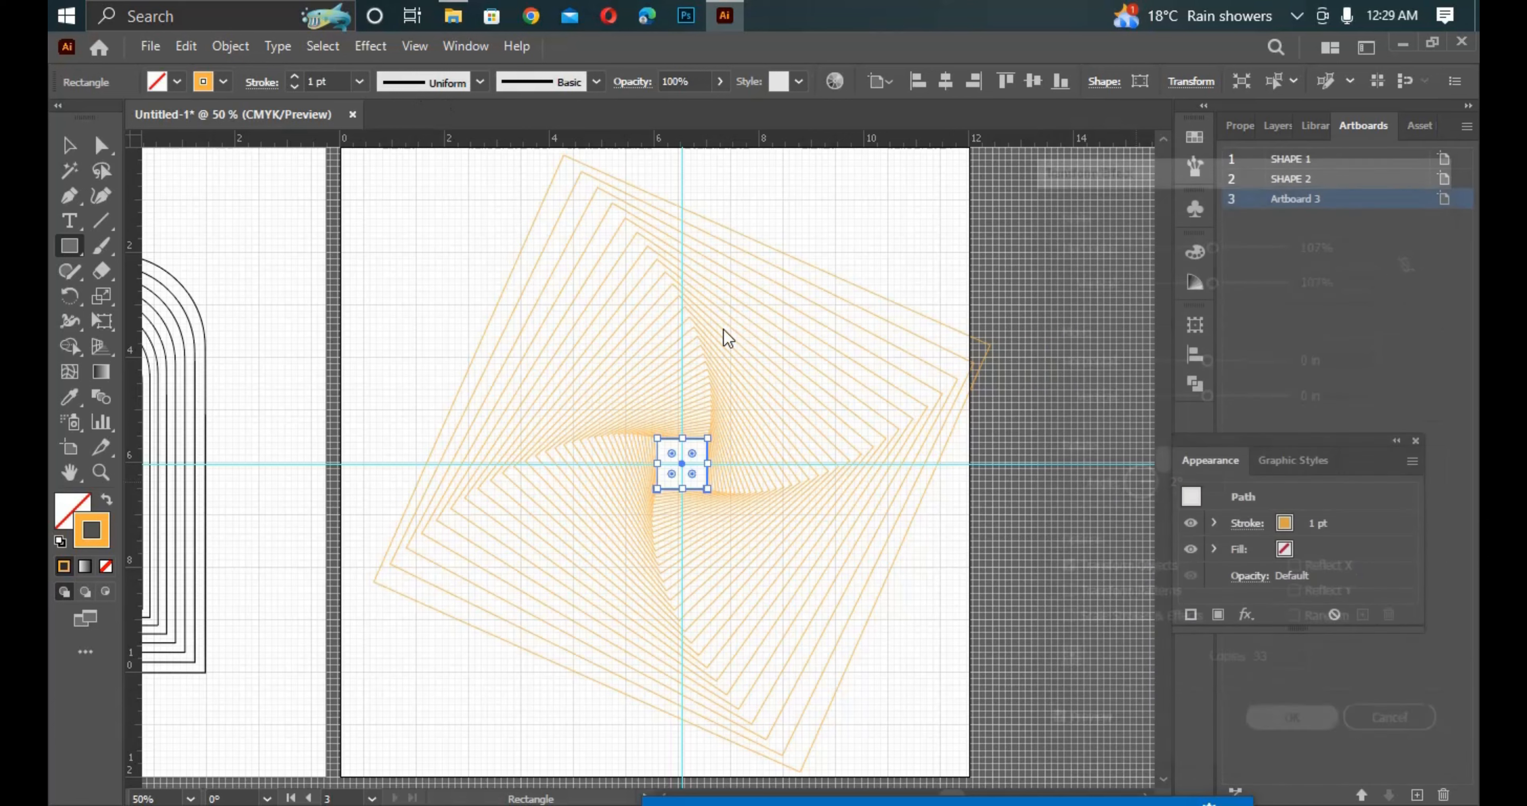
# Try a tapered width profile on the small square's stroke and return it to the Uniform profile.
pyautogui.click(457, 83)
pyautogui.click(436, 151)
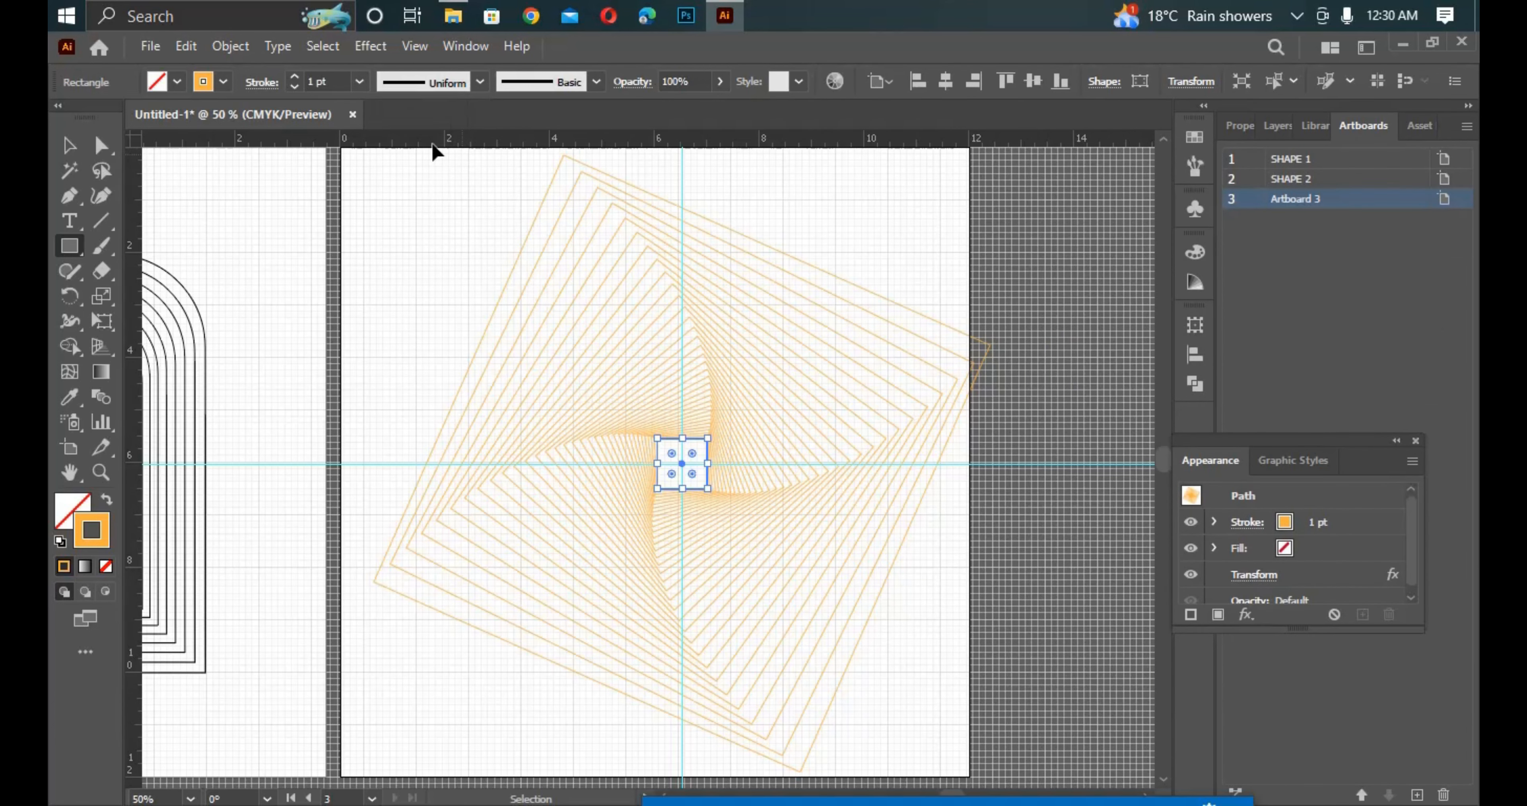
pyautogui.click(436, 85)
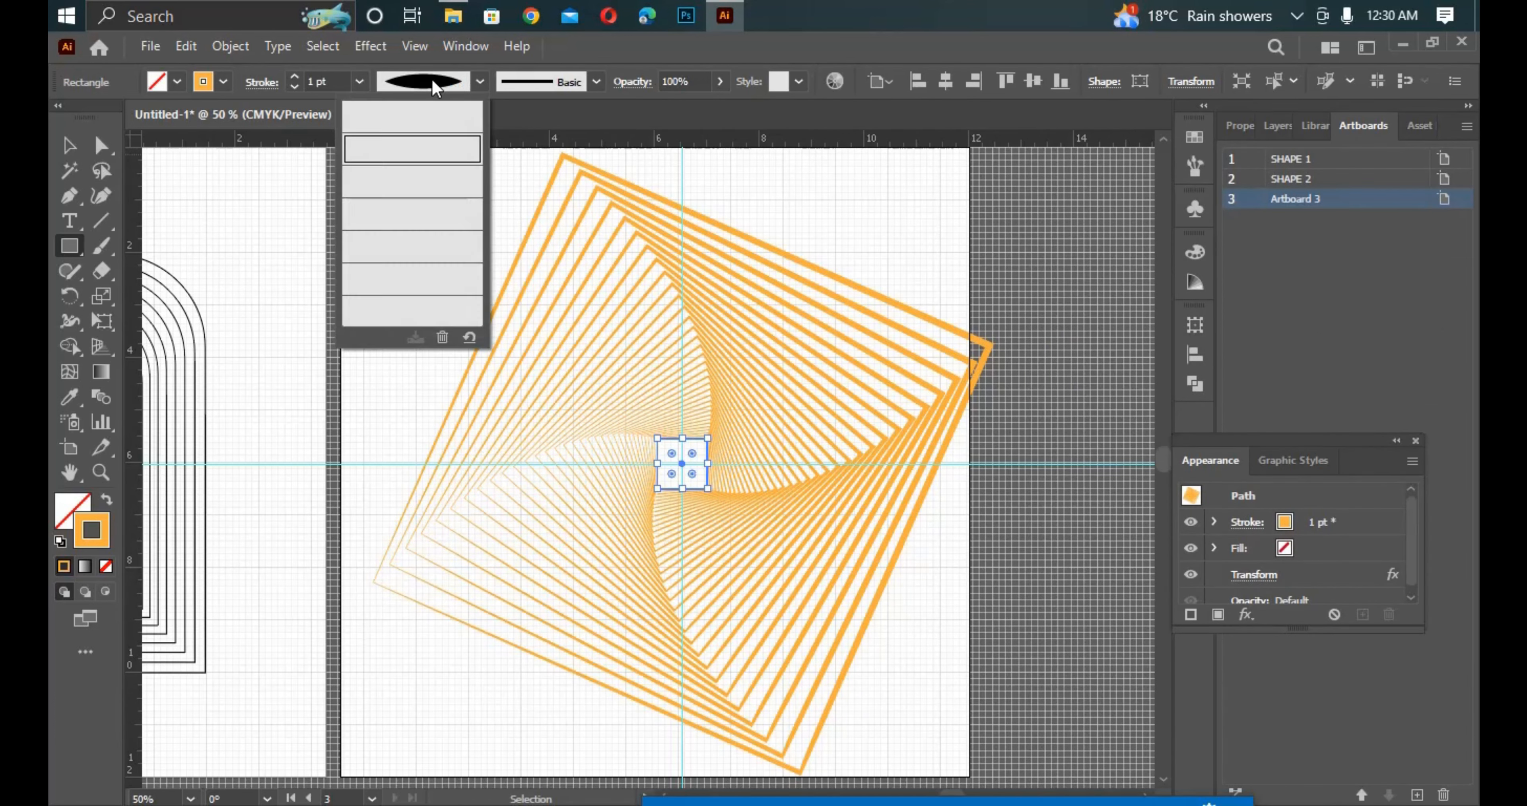
pyautogui.click(416, 115)
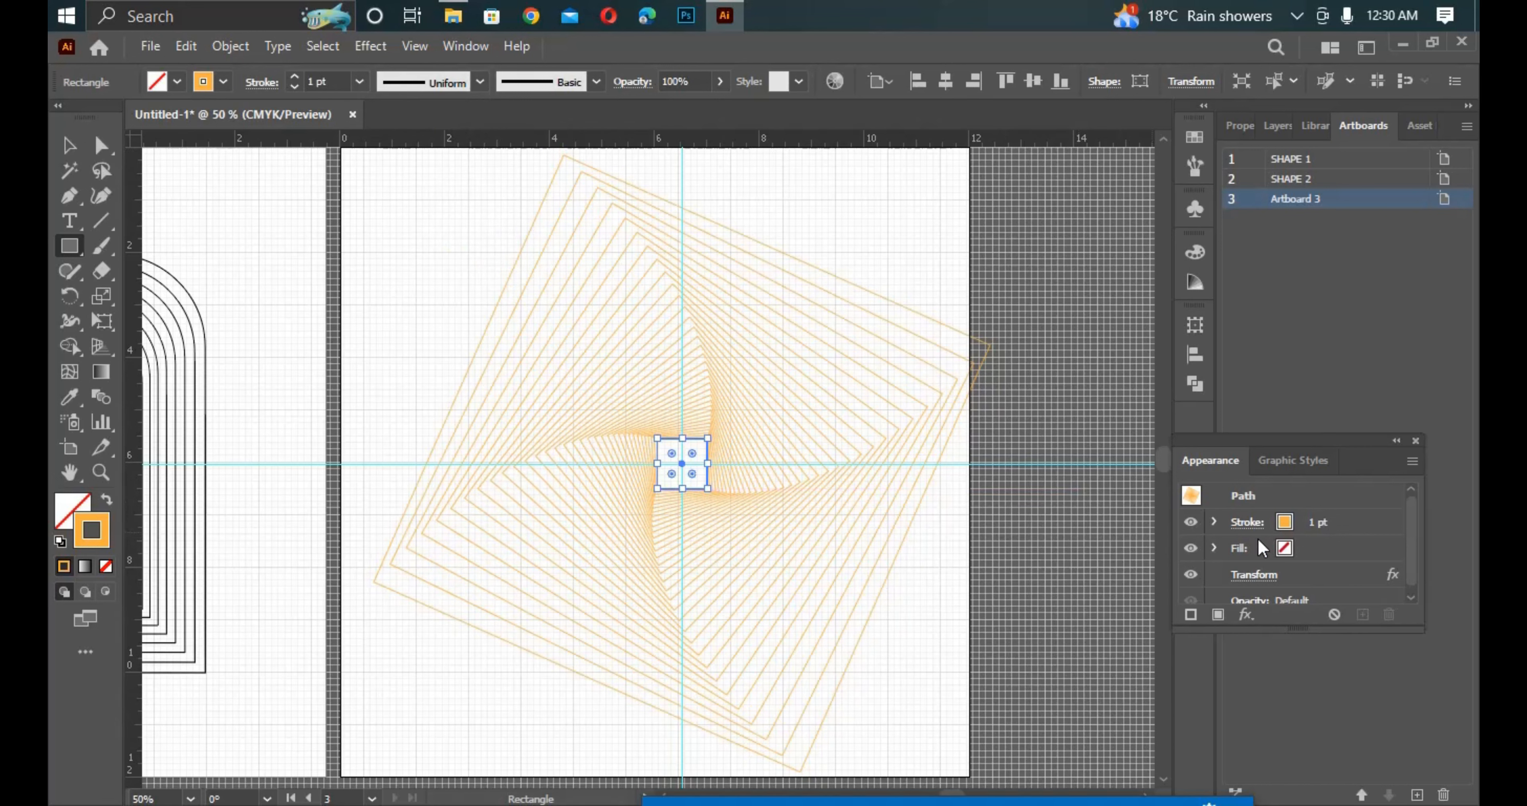
# Set the square's Transform effect to 31 copies and fill the square with the yellow-to-red gradient swatch.
pyautogui.click(1267, 577)
pyautogui.click(1281, 727)
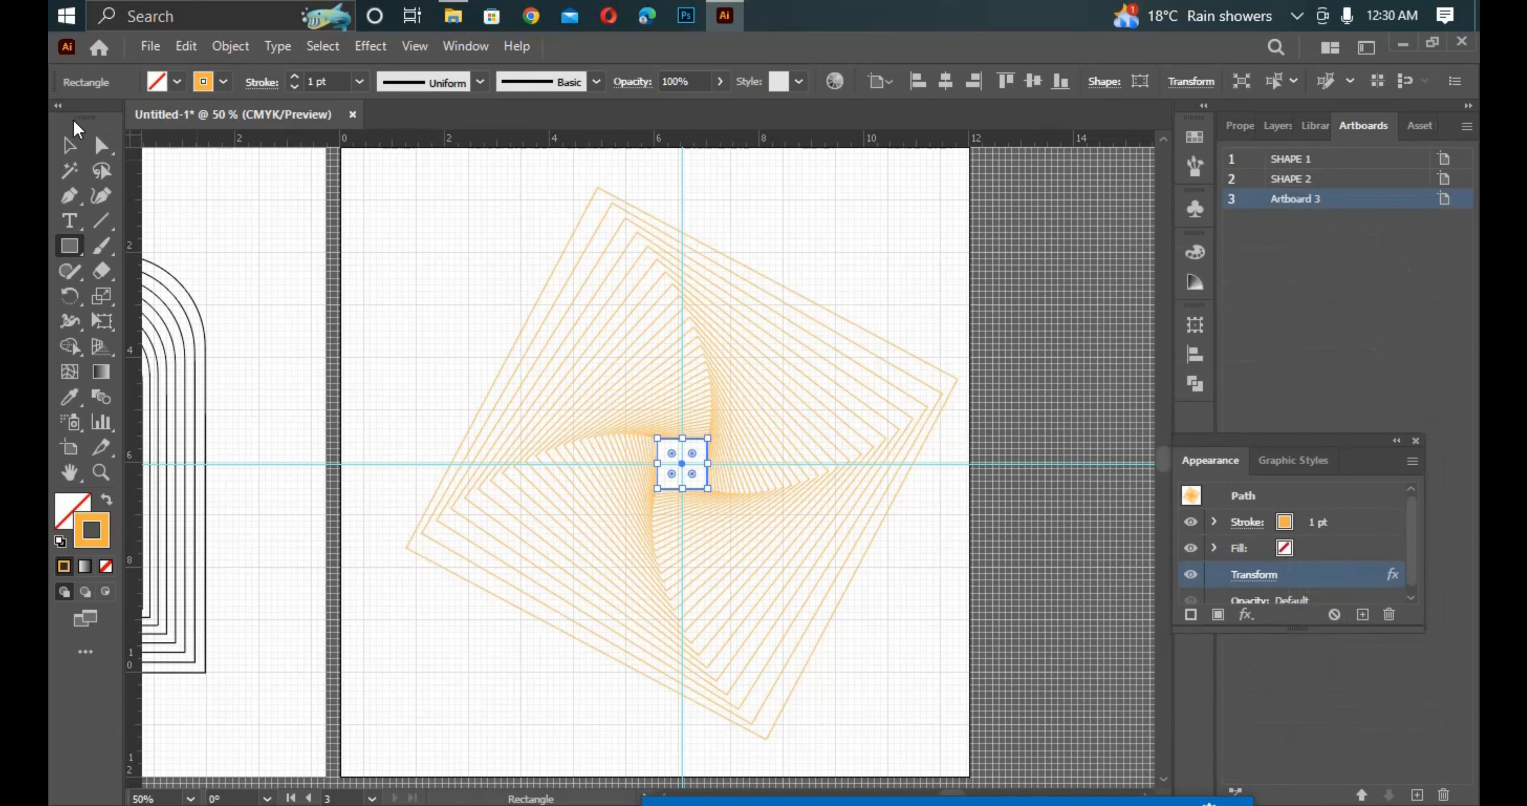
pyautogui.click(157, 83)
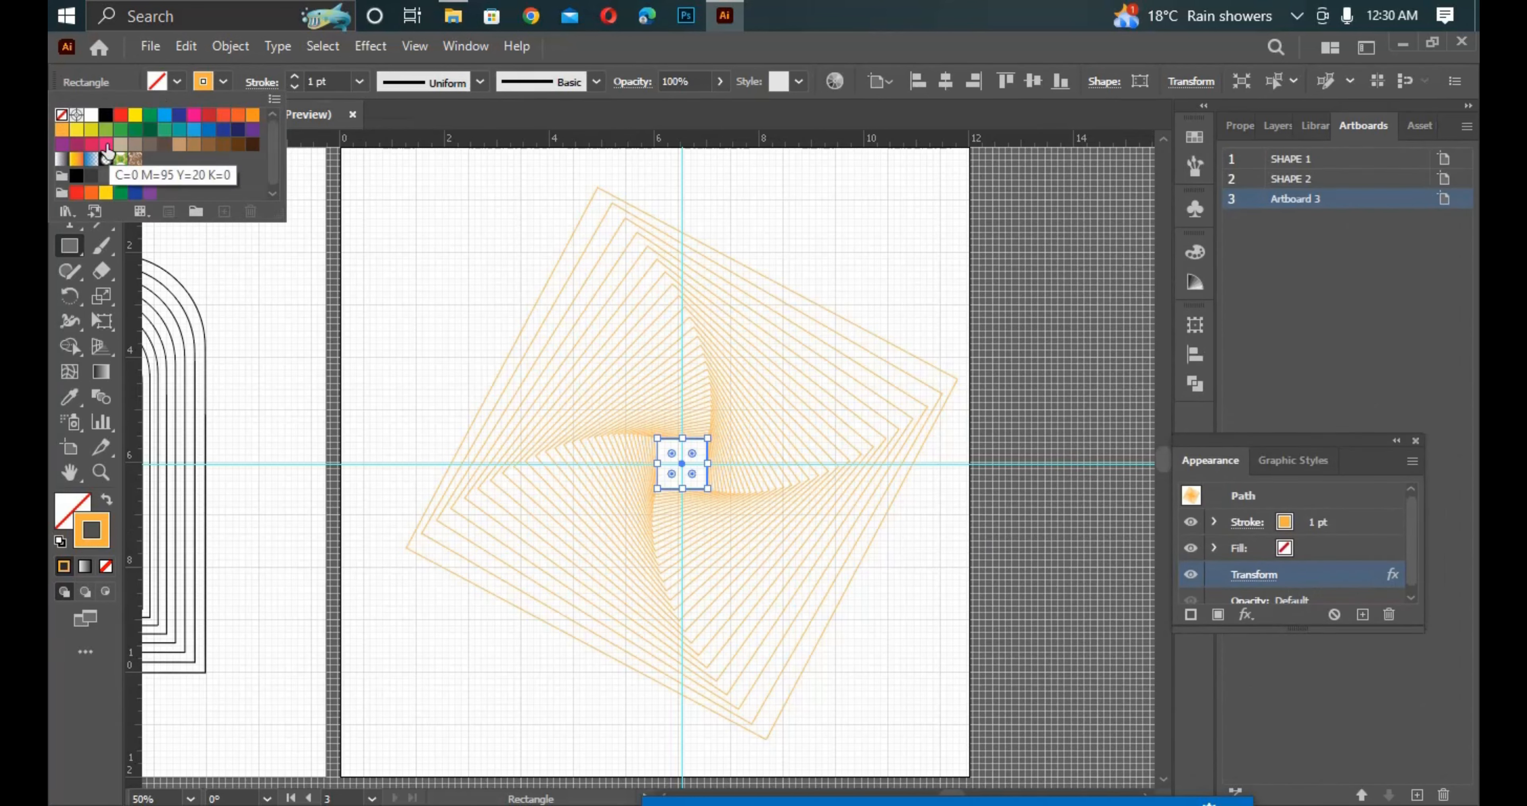
pyautogui.click(76, 159)
# Show the Gradient panel, dock it with the collapsed panels and expand it, moving the Appearance panel out of the way.
pyautogui.moveTo(1287, 441); pyautogui.dragTo(1362, 285)
pyautogui.click(445, 46)
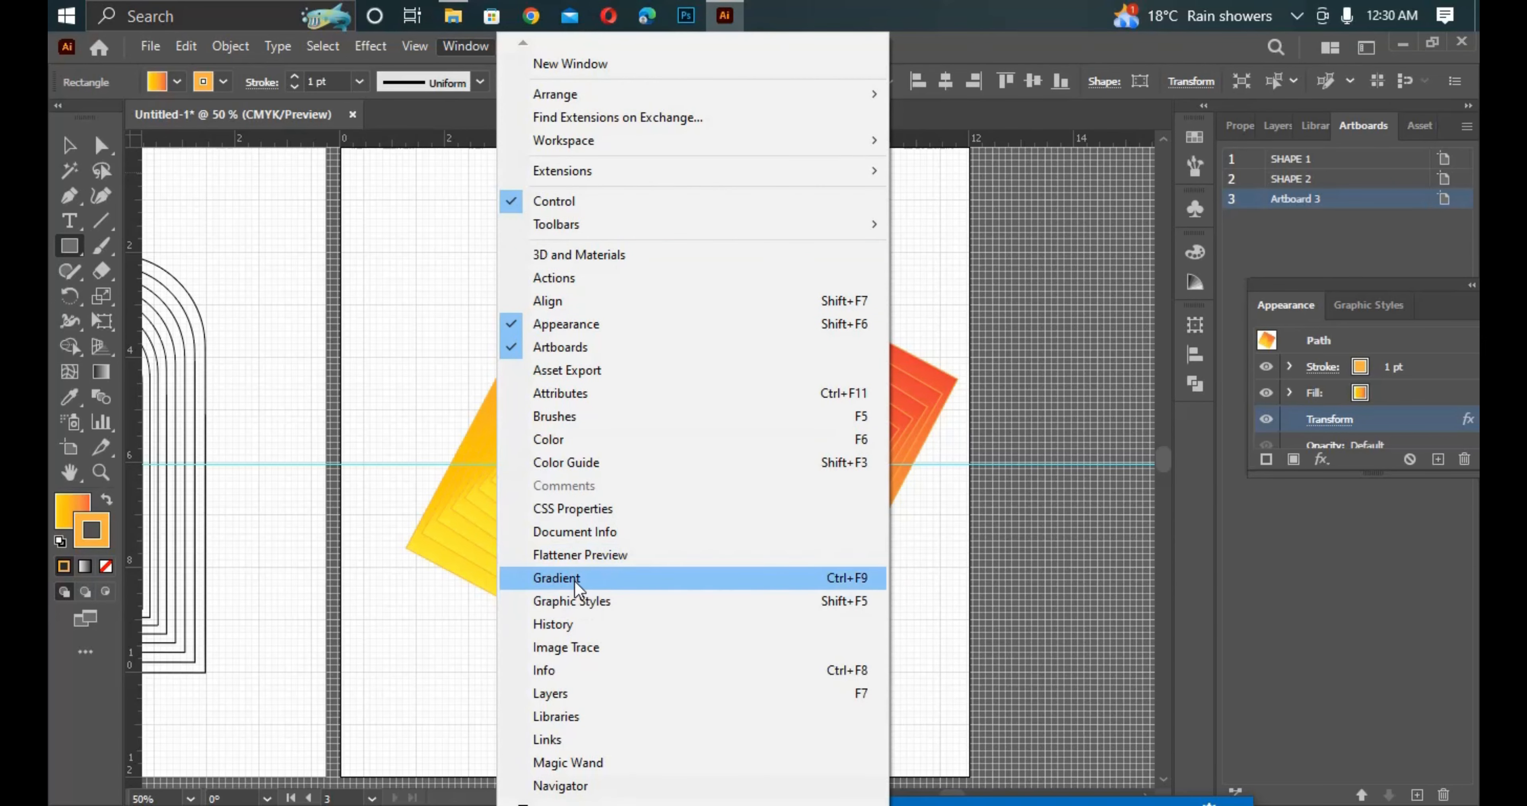
pyautogui.click(558, 578)
pyautogui.moveTo(908, 619); pyautogui.dragTo(1053, 470)
pyautogui.click(1172, 455)
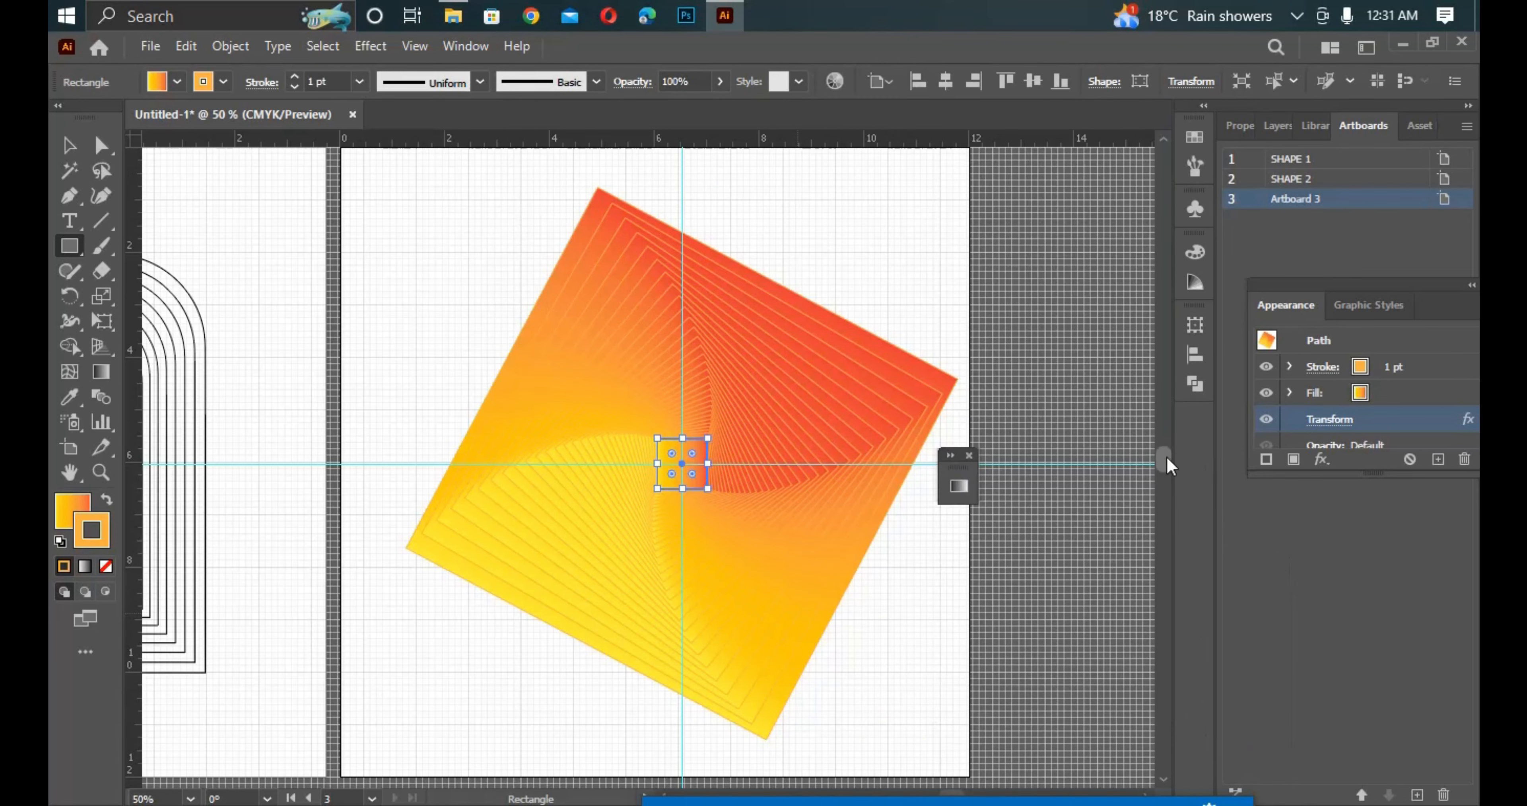
pyautogui.moveTo(954, 468)
pyautogui.mouseDown()
pyautogui.moveTo(1119, 472)
pyautogui.moveTo(1197, 435)
pyautogui.mouseUp()
pyautogui.click(1195, 426)
# Apply a white-to-black gradient to the square's stroke, try the radial type and settle on linear.
pyautogui.click(1015, 454)
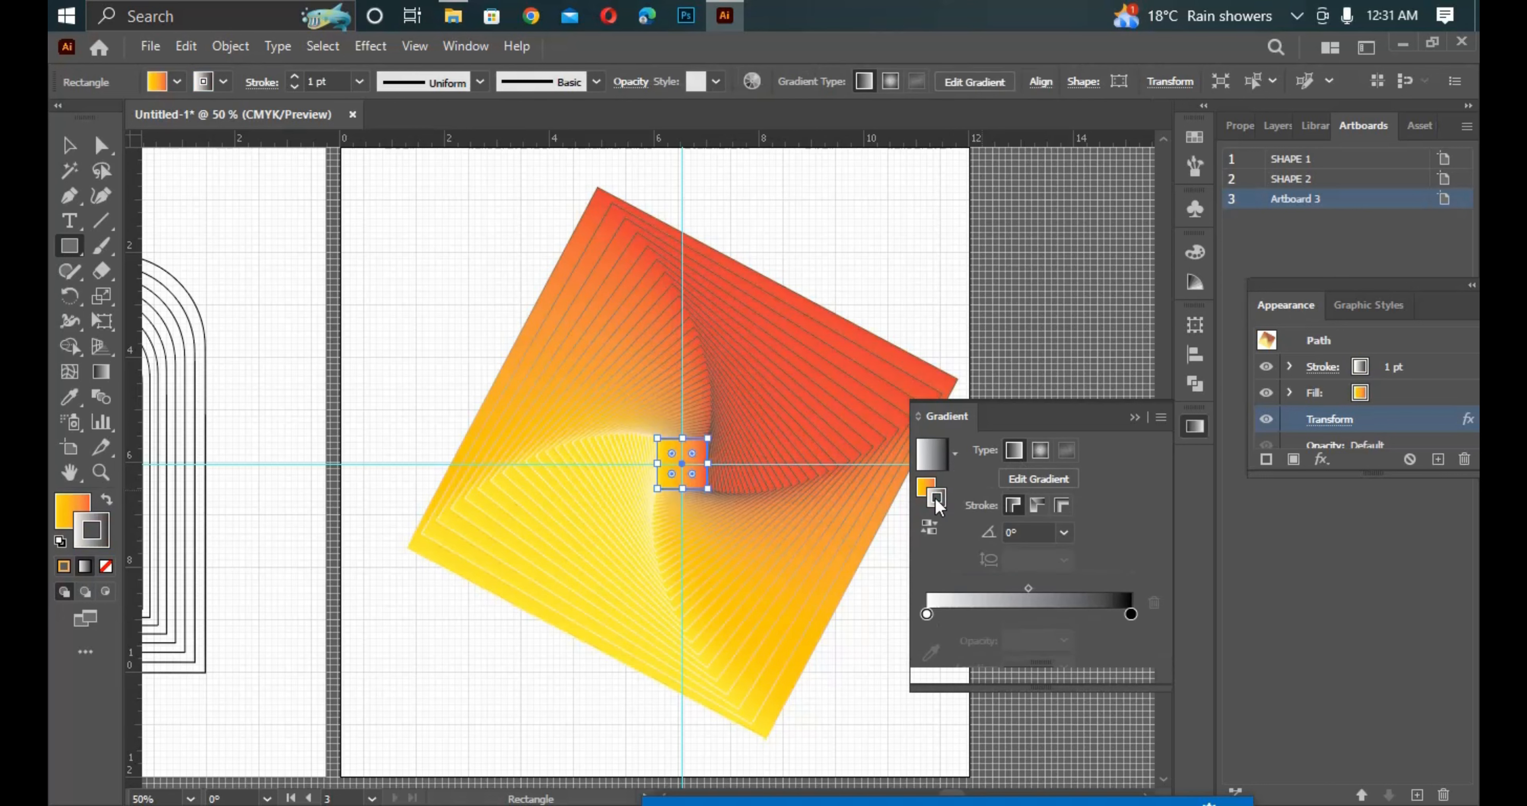
pyautogui.click(928, 614)
pyautogui.click(1040, 452)
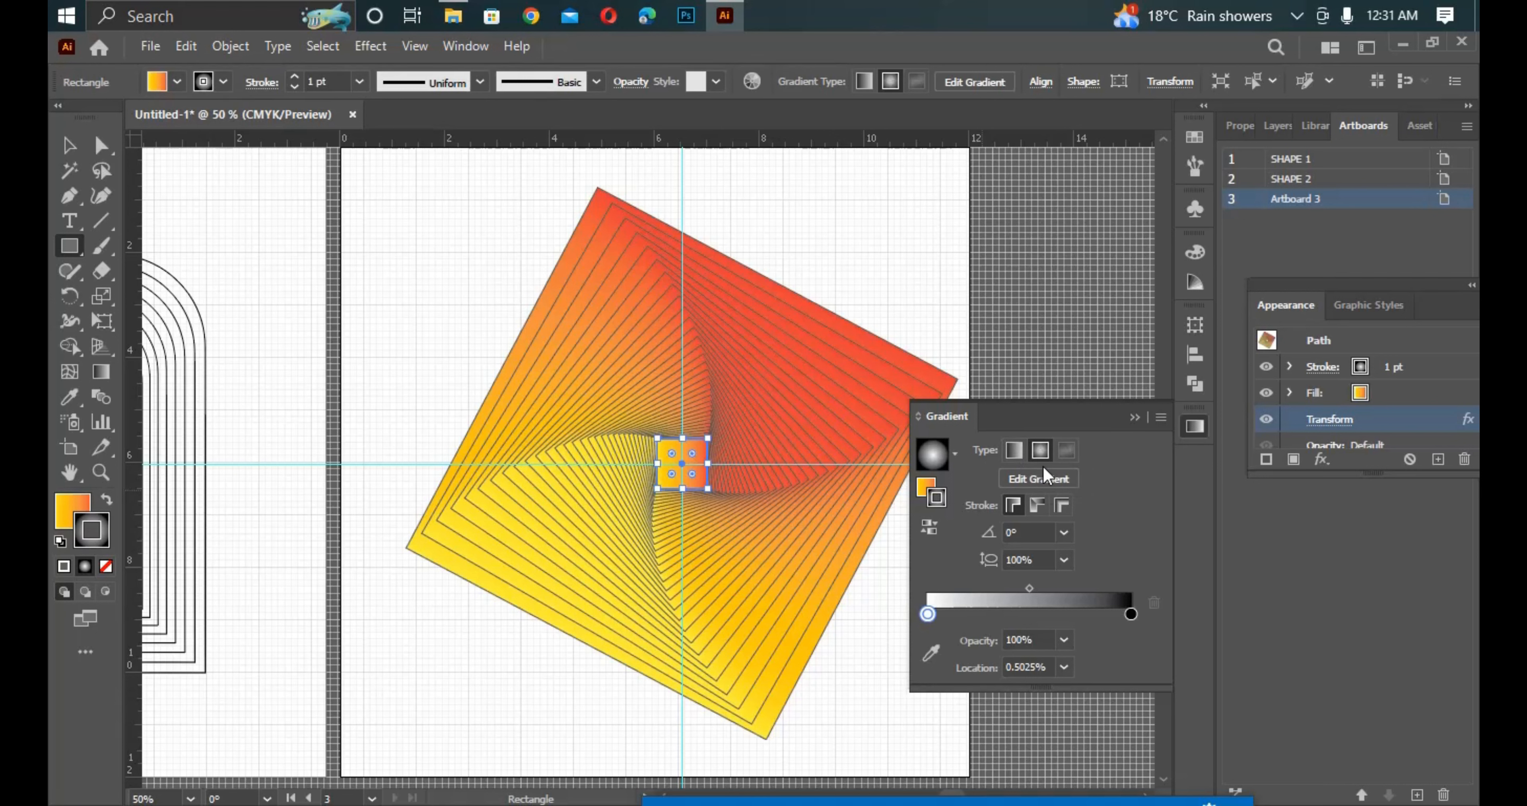
pyautogui.click(1017, 456)
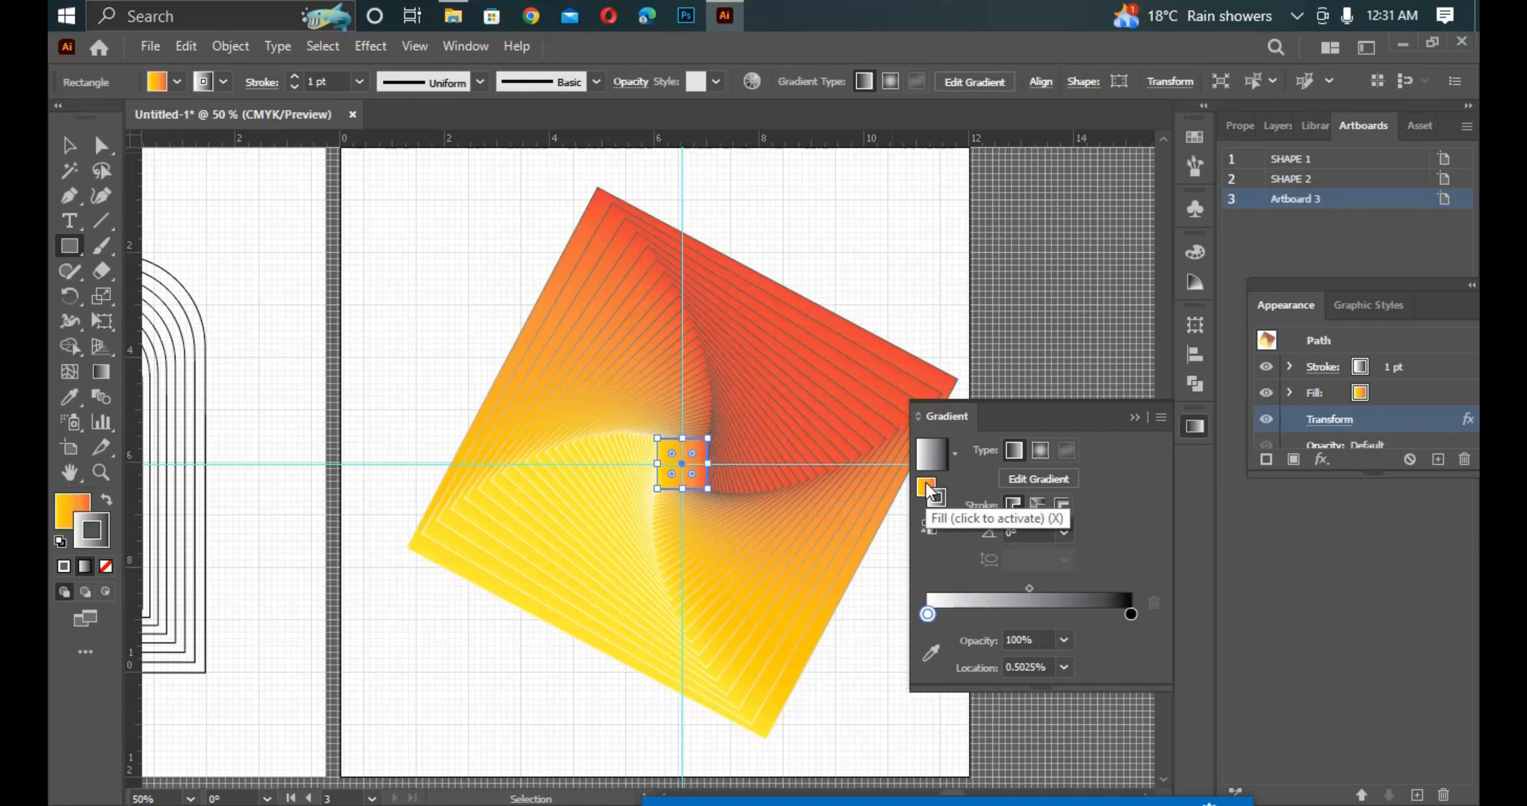
# Activate the fill gradient, shift its middle orange stop slightly towards red and set the second stop to about 27%.
pyautogui.click(927, 488)
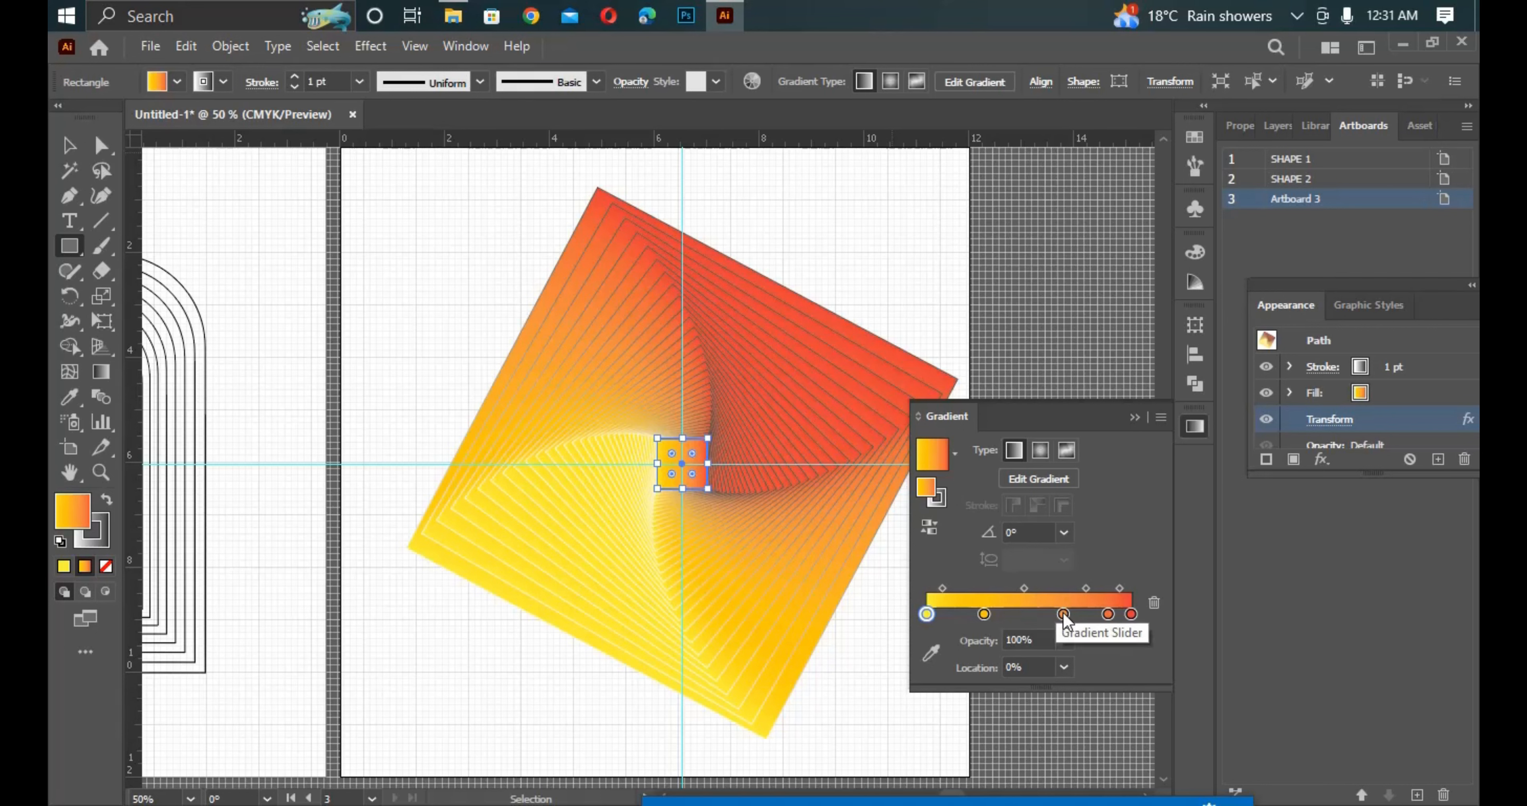
pyautogui.moveTo(1063, 612)
pyautogui.mouseDown()
pyautogui.moveTo(1004, 622)
pyautogui.moveTo(1076, 614)
pyautogui.mouseUp()
pyautogui.moveTo(984, 613)
pyautogui.mouseDown()
pyautogui.moveTo(1027, 622)
pyautogui.moveTo(982, 620)
pyautogui.mouseUp()
pyautogui.moveTo(1073, 419); pyautogui.dragTo(1373, 550)
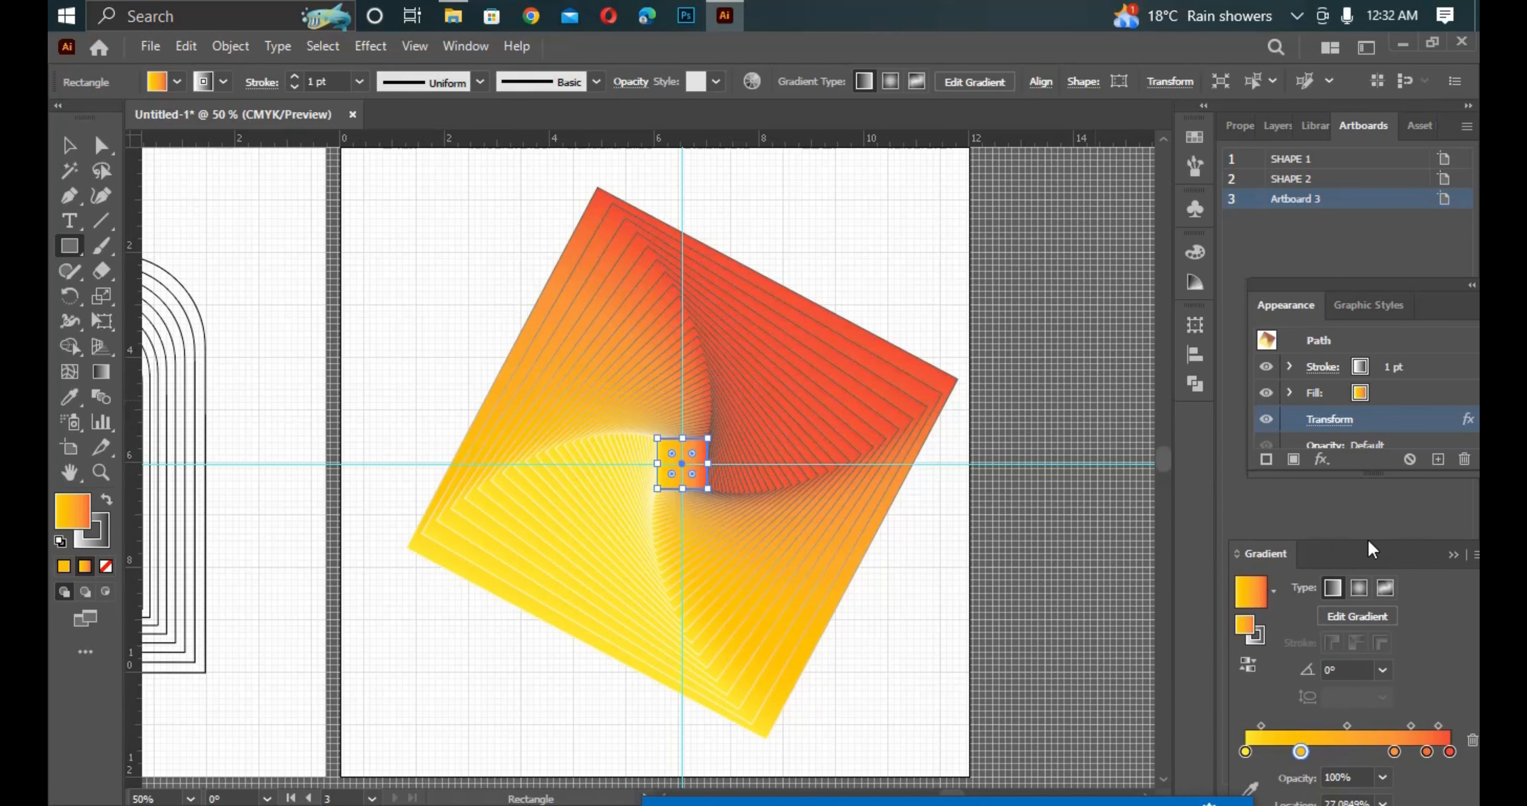
# Set the Transform effect's rotation angle to 0° with 31 copies and apply it.
pyautogui.click(1324, 414)
pyautogui.doubleClick(1191, 484)
pyautogui.write('0')
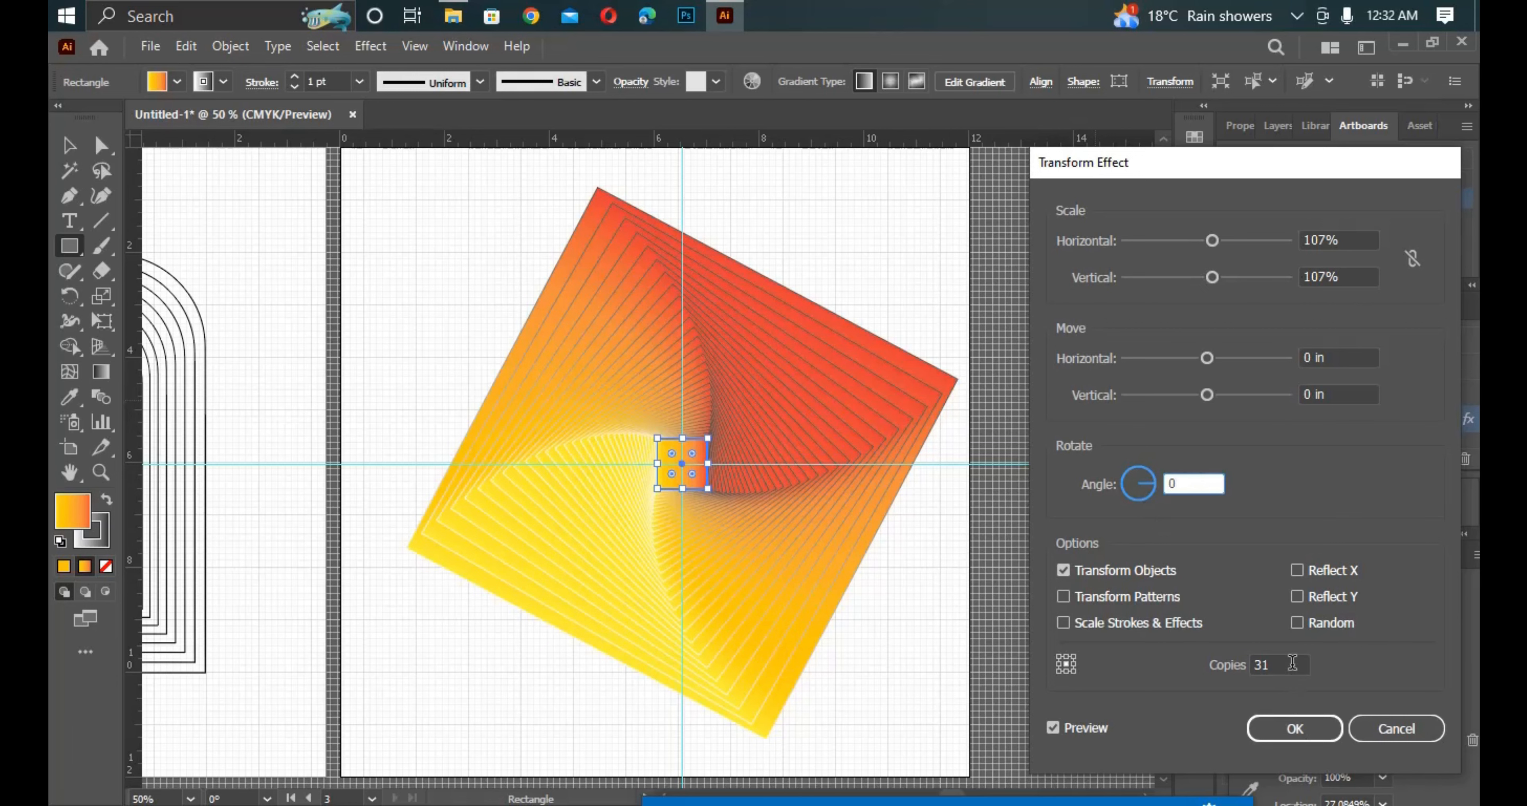
pyautogui.click(1293, 663)
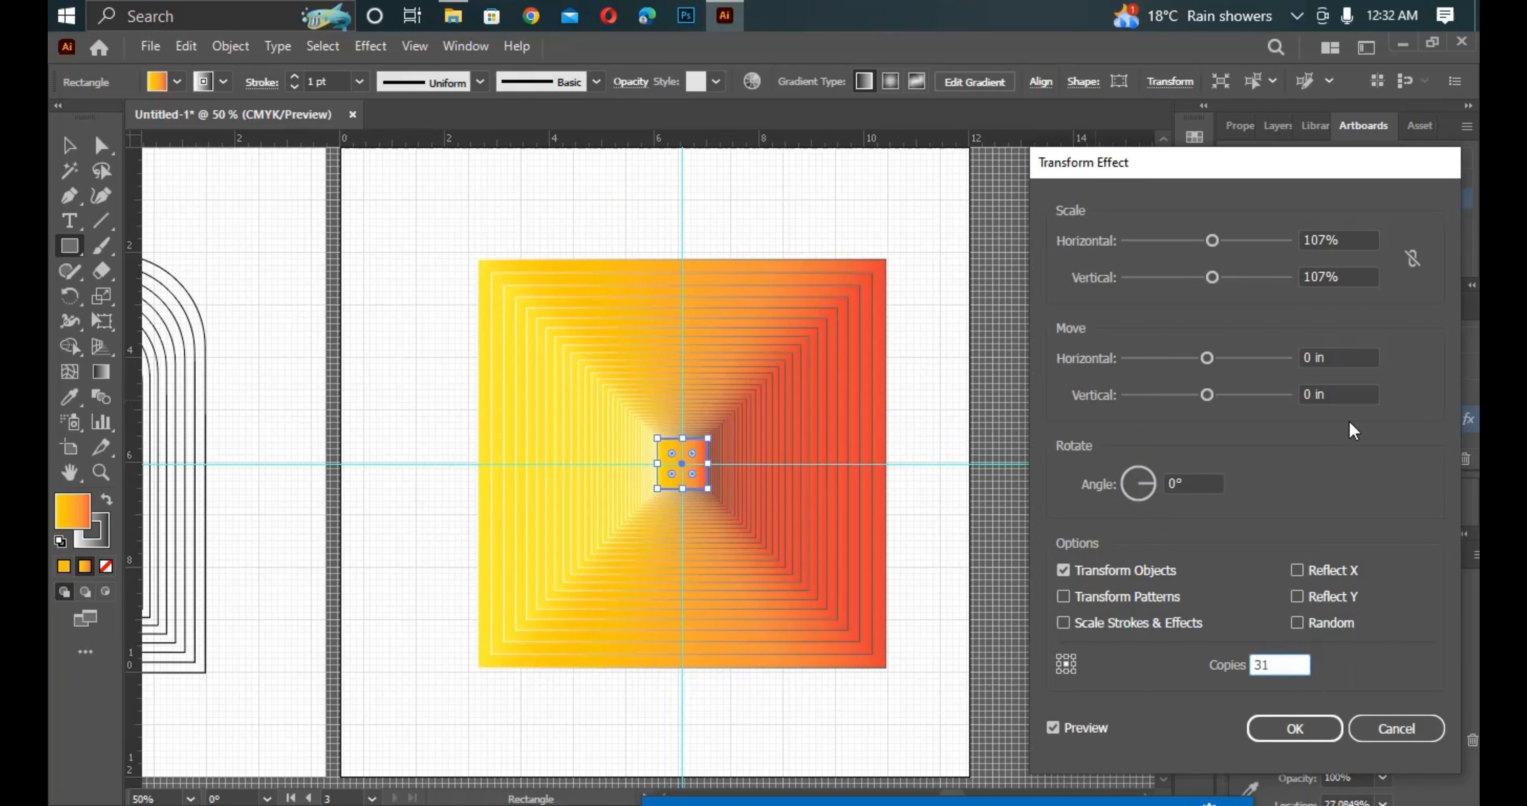
pyautogui.click(1296, 726)
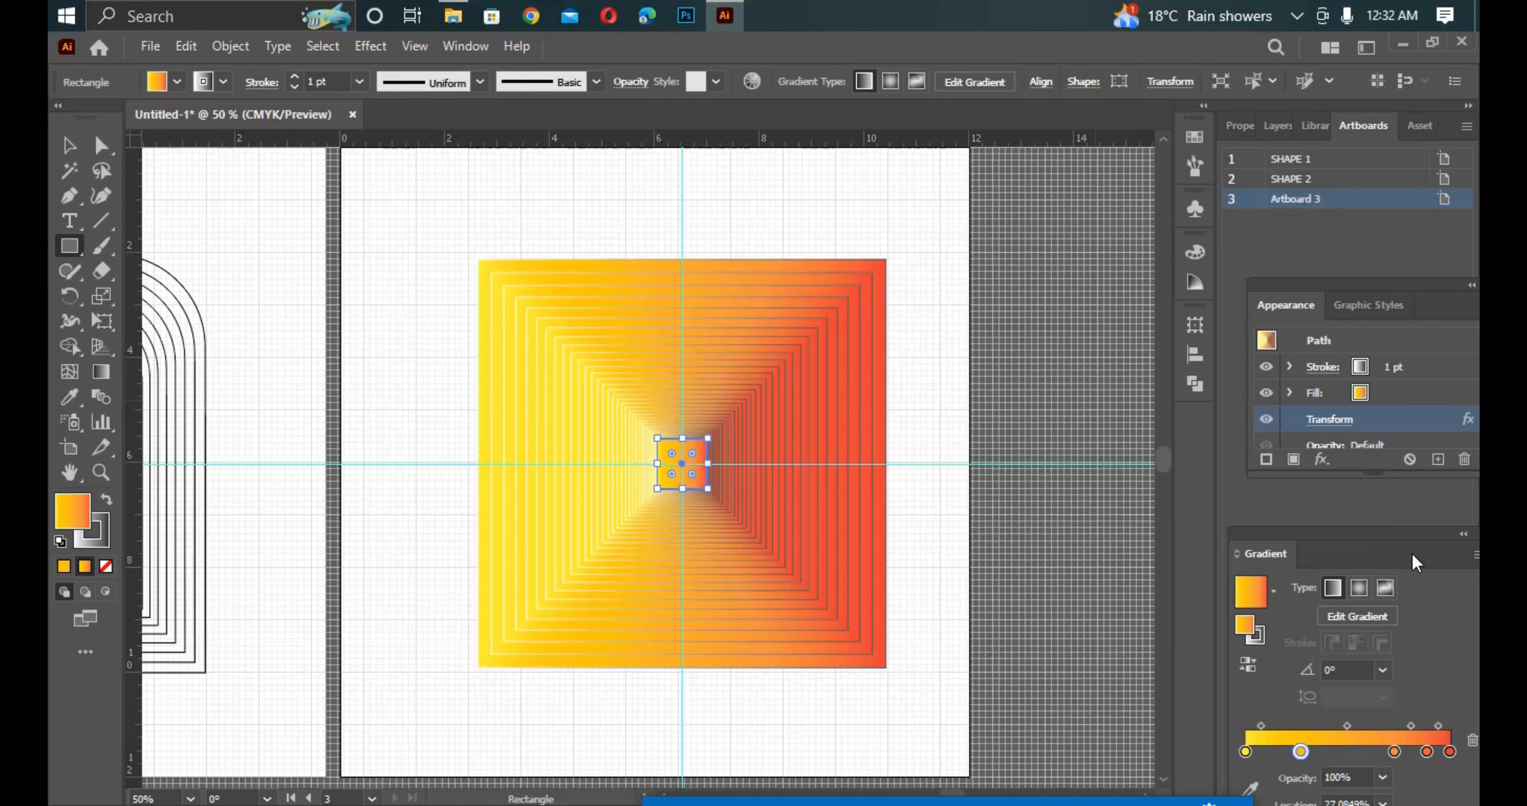
# Move the fill gradient's second stop to about 8% and the next orange stop to about 10%, near the yellow end.
pyautogui.moveTo(1412, 554); pyautogui.dragTo(1137, 371)
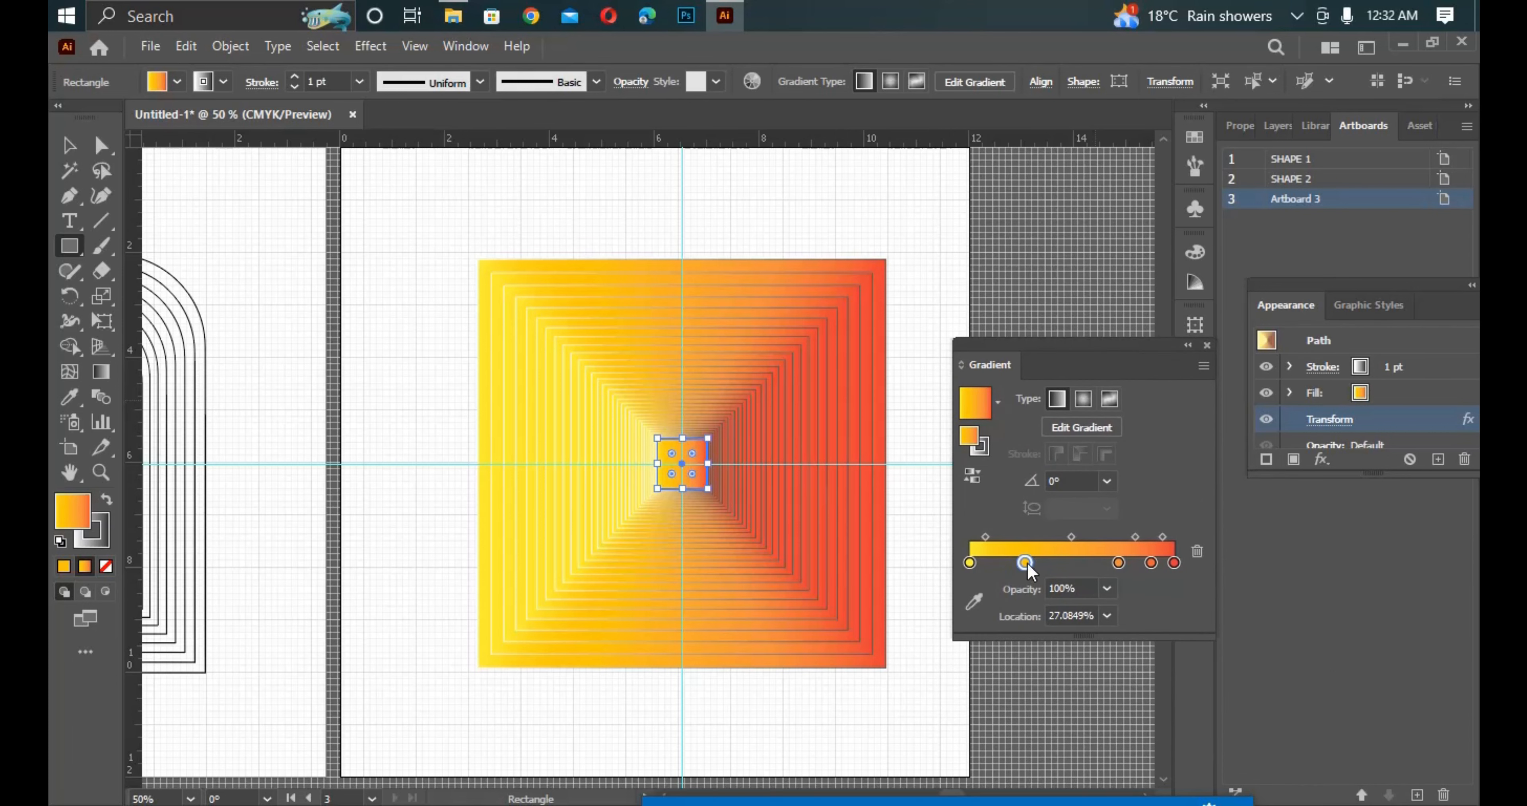
pyautogui.moveTo(1025, 564); pyautogui.dragTo(988, 565)
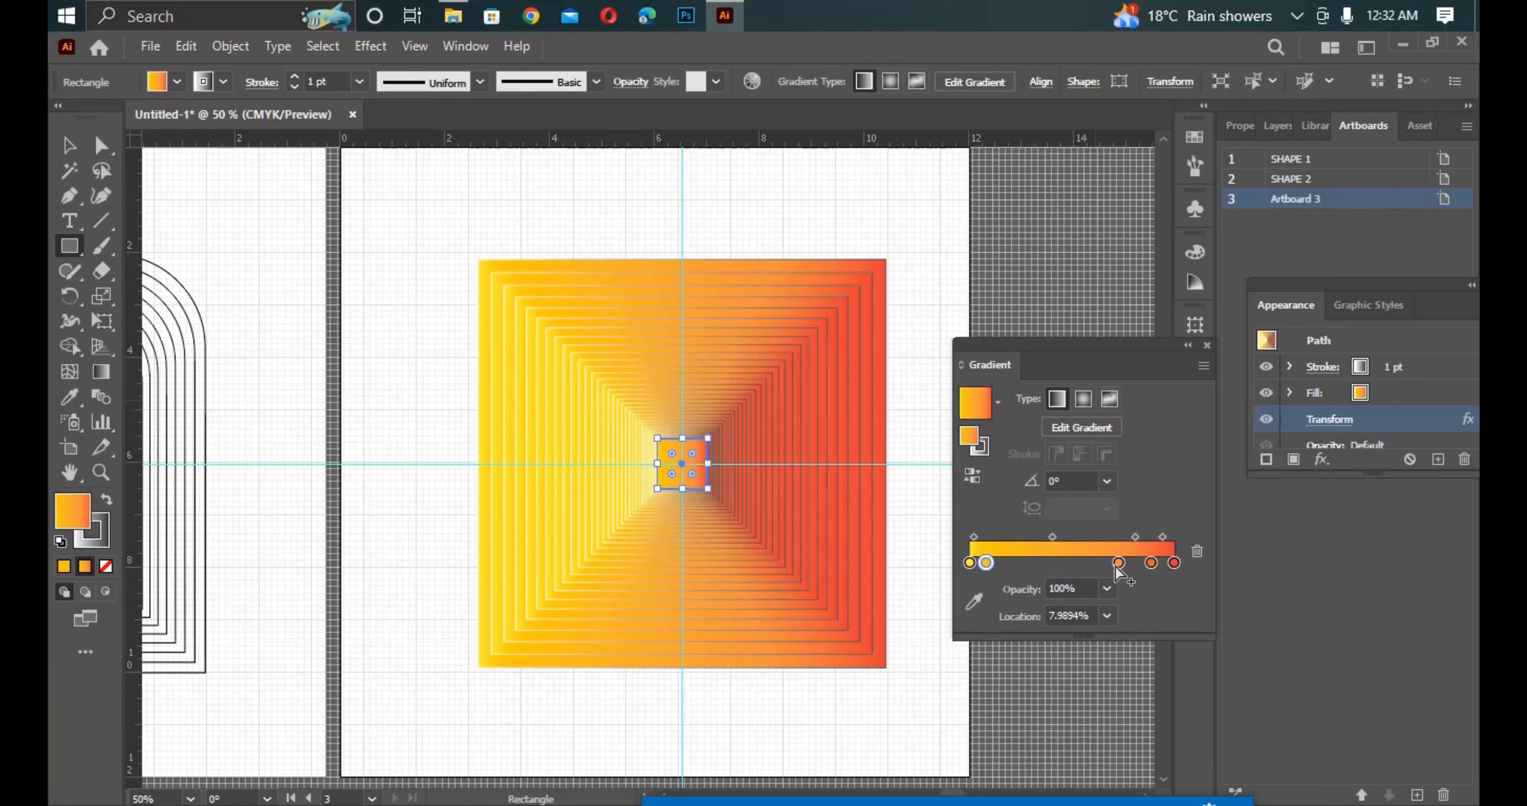
pyautogui.moveTo(1118, 564); pyautogui.dragTo(991, 569)
pyautogui.hotkey('ctrl', '1')
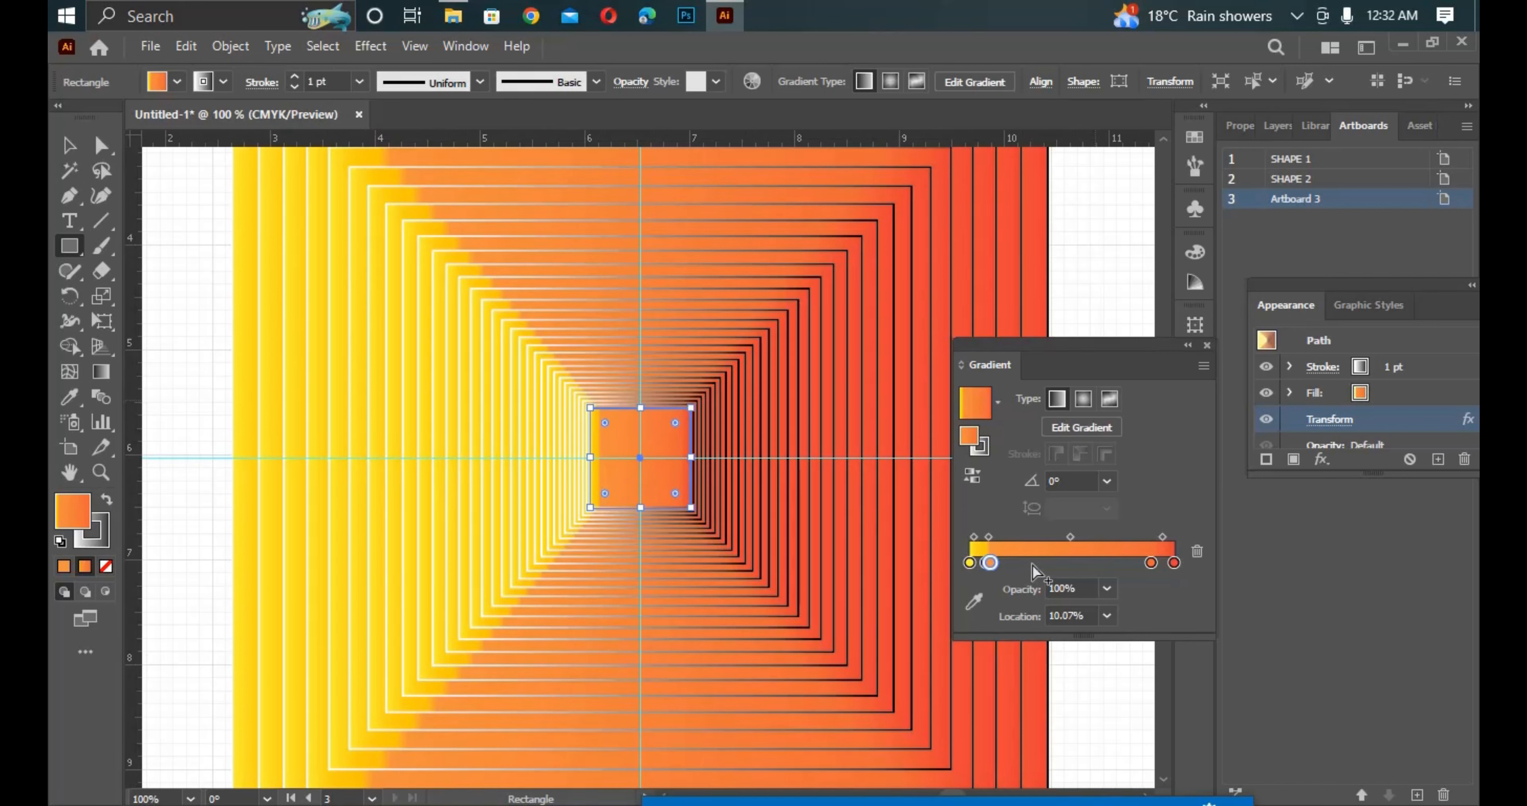